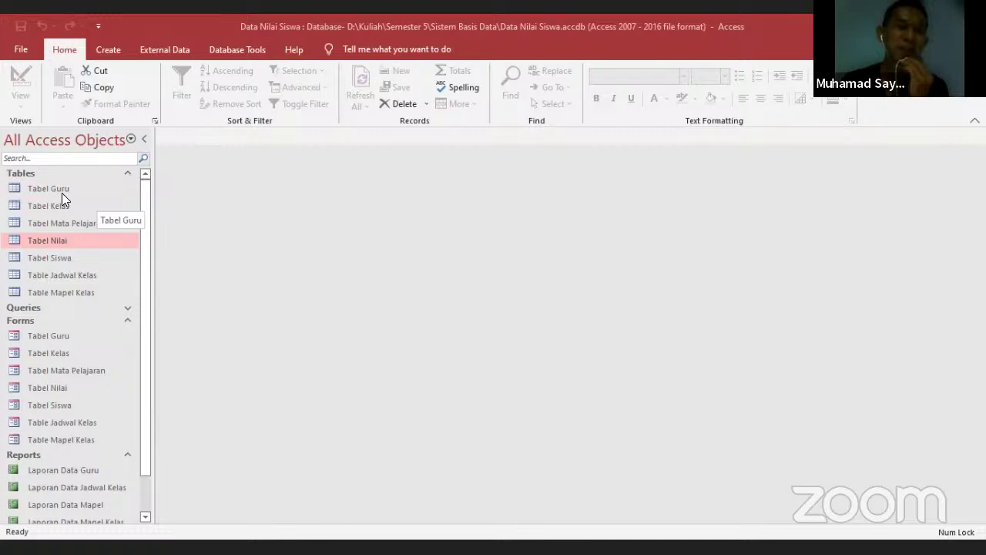
Open Tabel Siswa, Tabel Mata Pelajaran, Tabel Kelas and Tabel Guru as datasheets
double_click(50, 259)
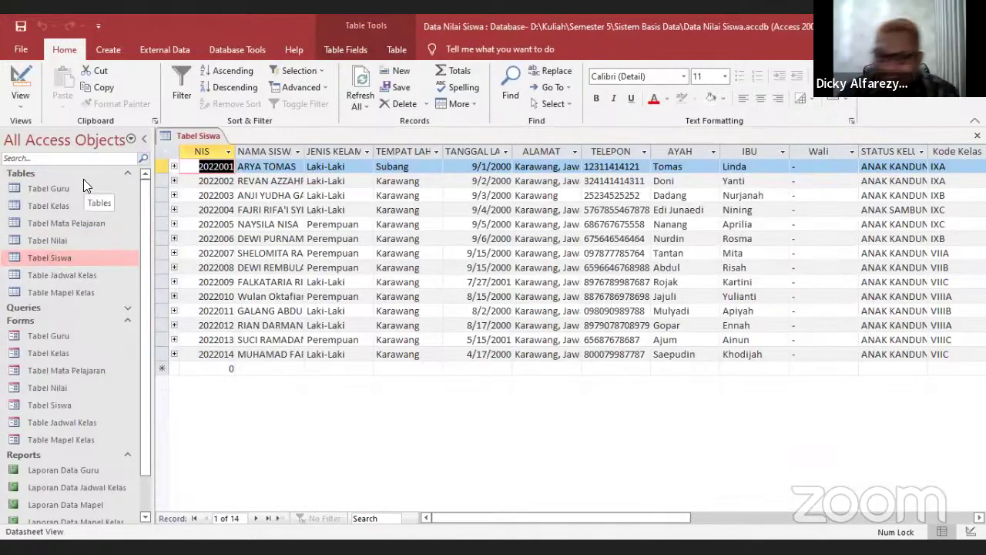
double_click(57, 222)
double_click(52, 203)
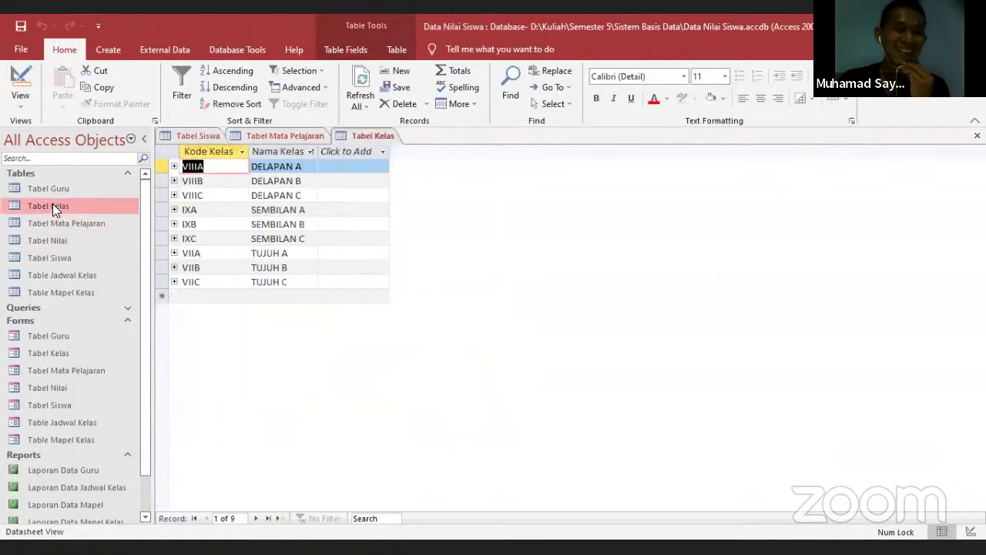
double_click(60, 192)
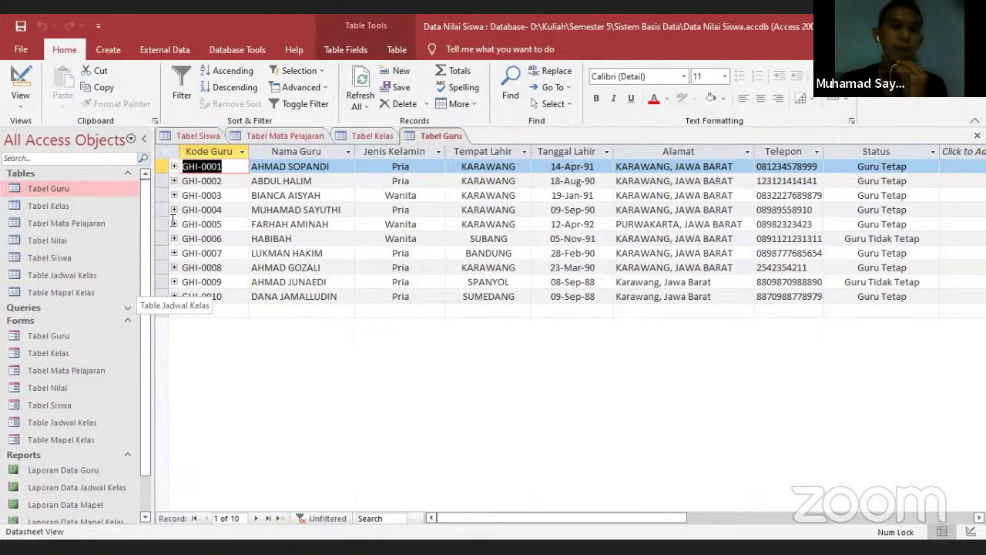
key("Delete")
Review the student, subject, class and teacher tables in turn, then open Tabel Nilai
left_click(196, 137)
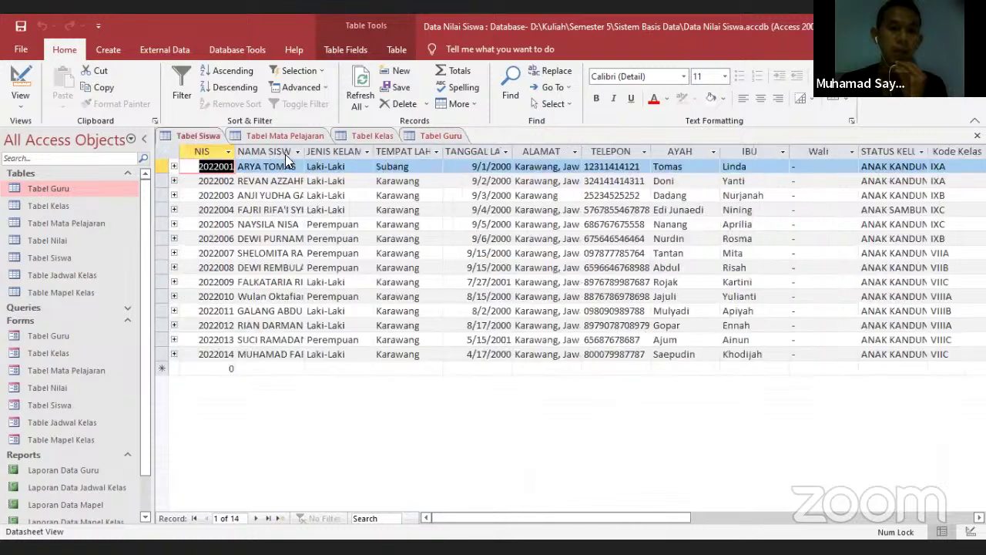
left_click(290, 139)
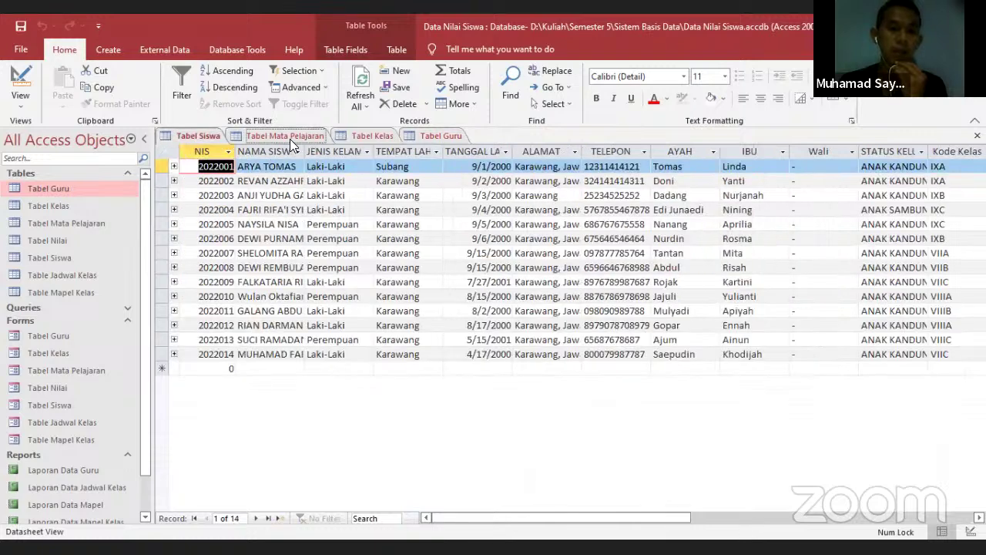
left_click(356, 137)
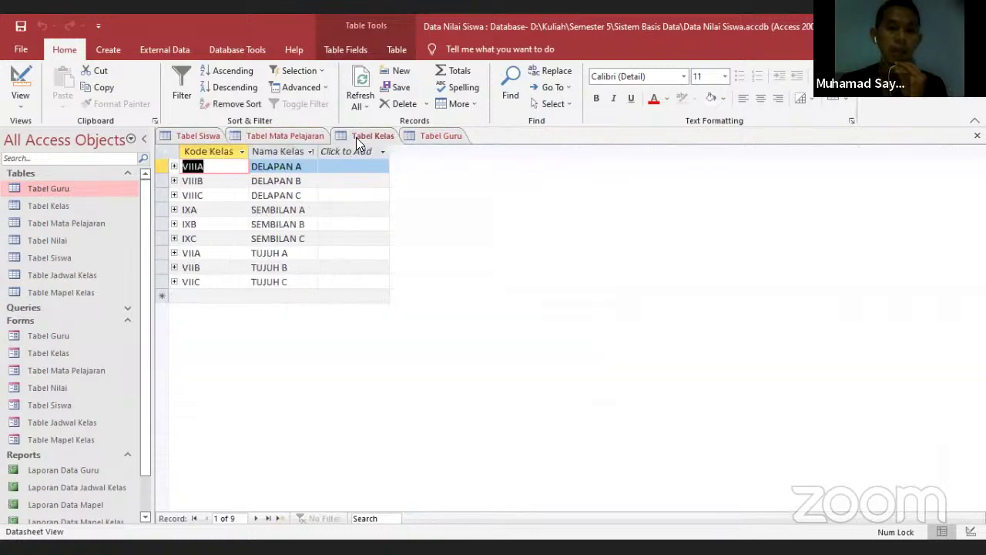
left_click(428, 139)
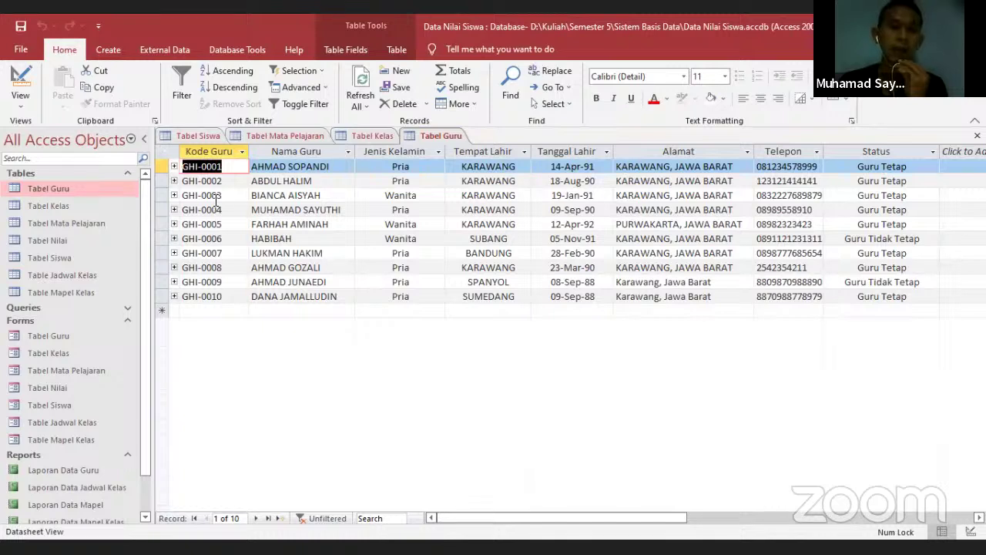
double_click(52, 241)
Open Table Jadwal Kelas and Table Mapel Kelas as datasheets
left_click(78, 274)
double_click(78, 274)
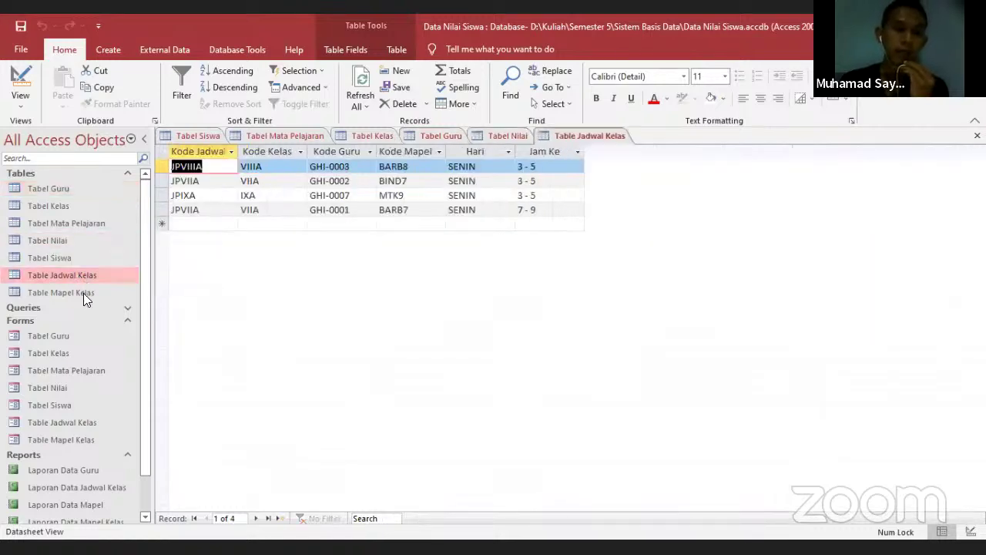
double_click(83, 293)
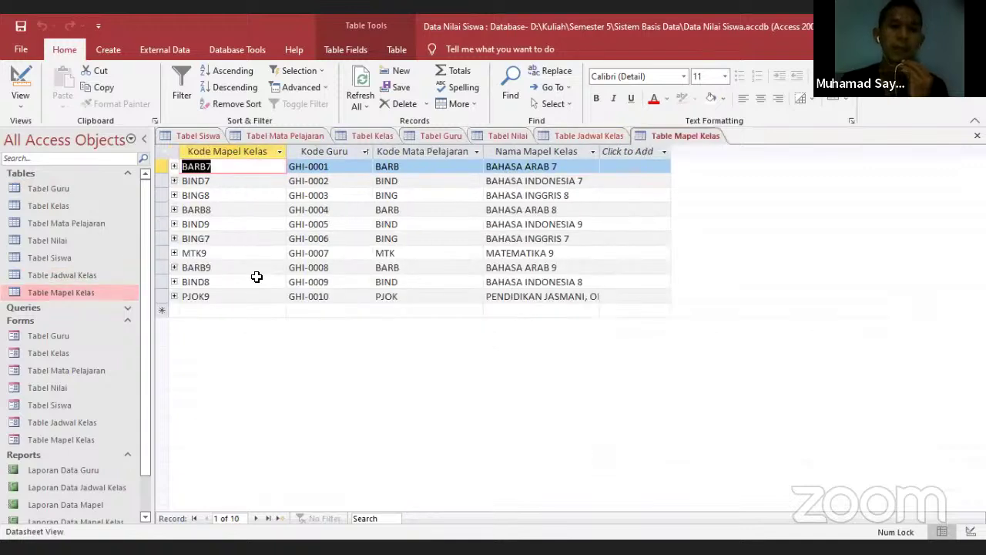
Compare the open tables, ending on Table Jadwal Kelas, then open the student data form
left_click(301, 136)
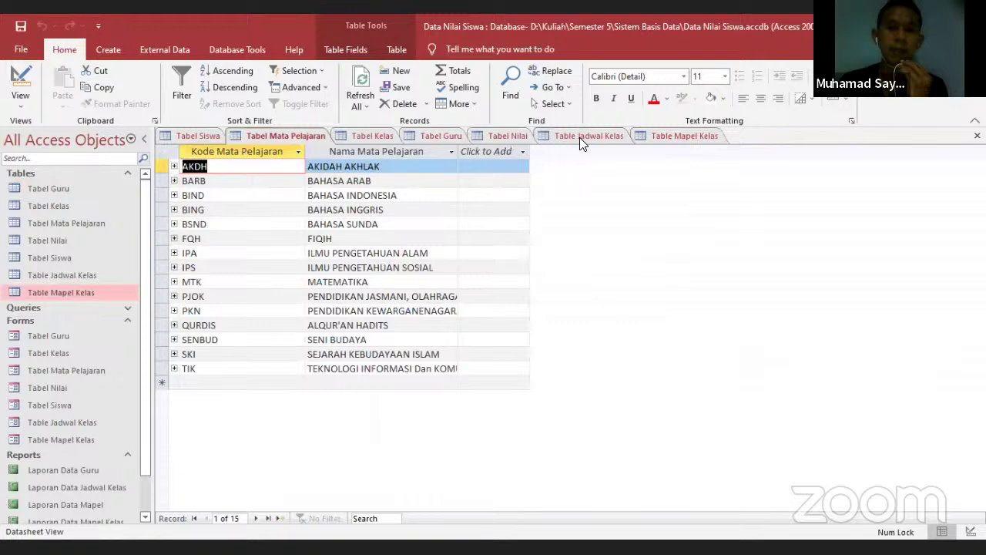
left_click(660, 140)
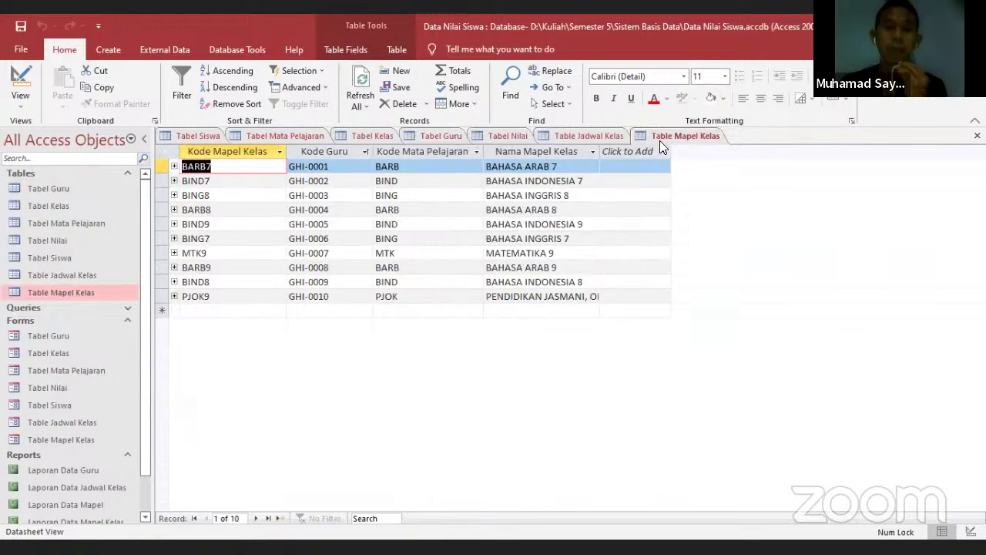
left_click(283, 138)
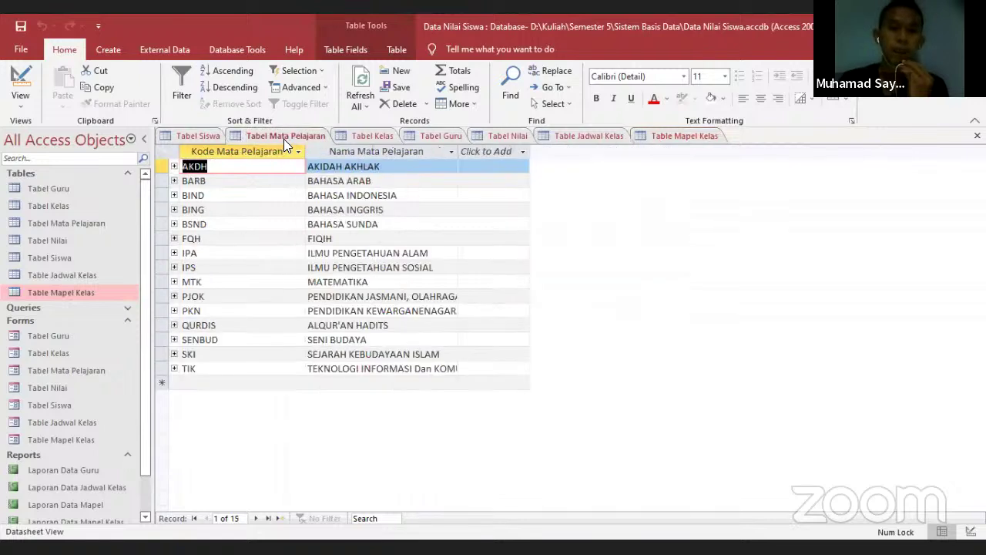
left_click(579, 137)
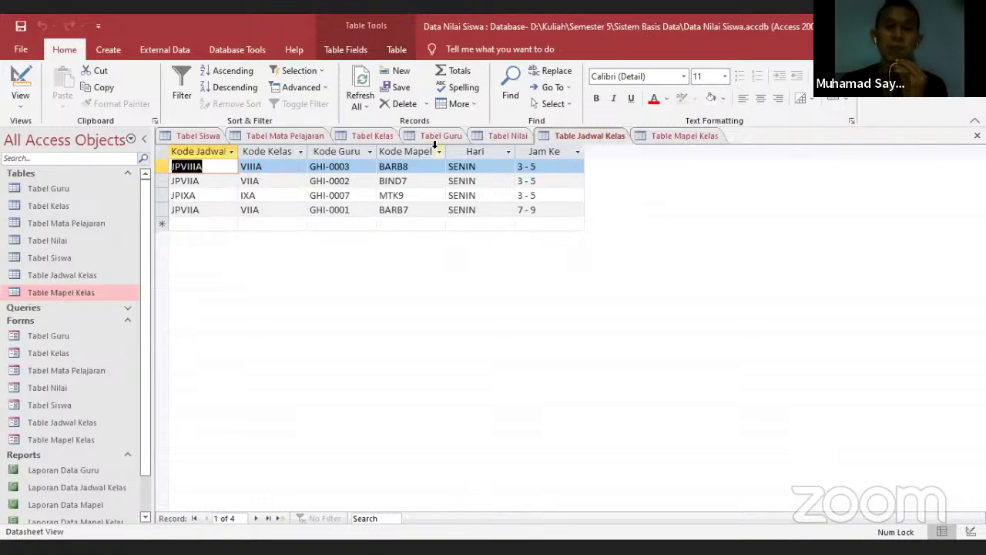
left_click(203, 132)
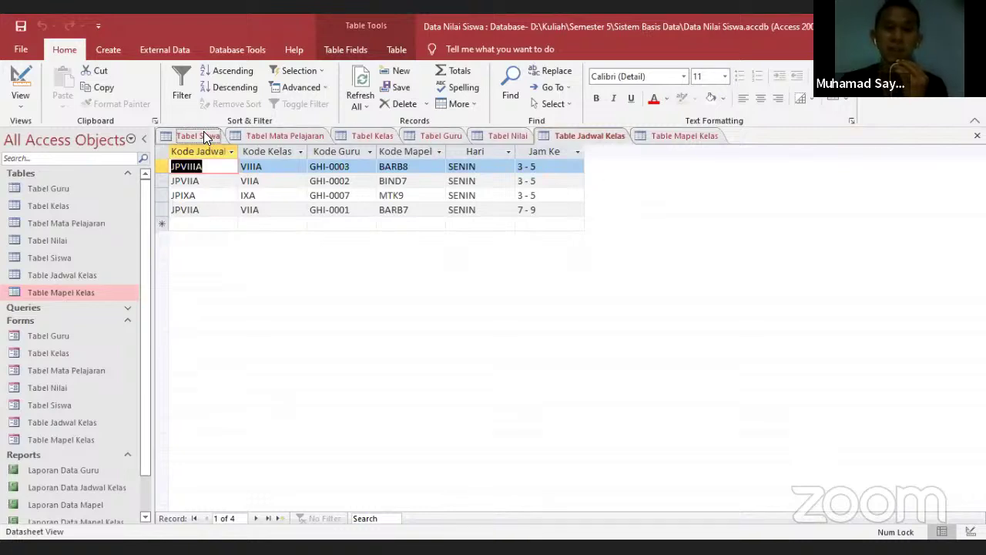
left_click(584, 132)
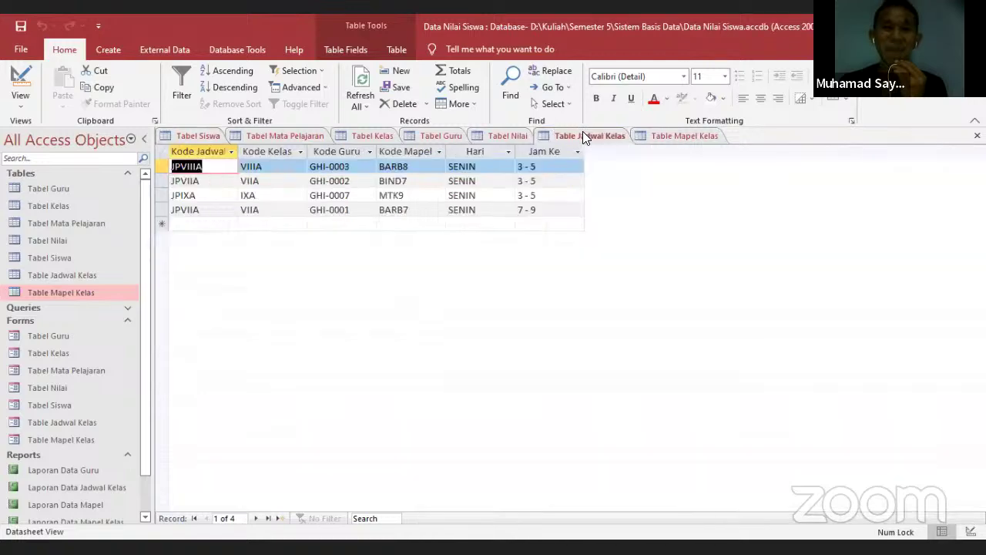
left_click(485, 133)
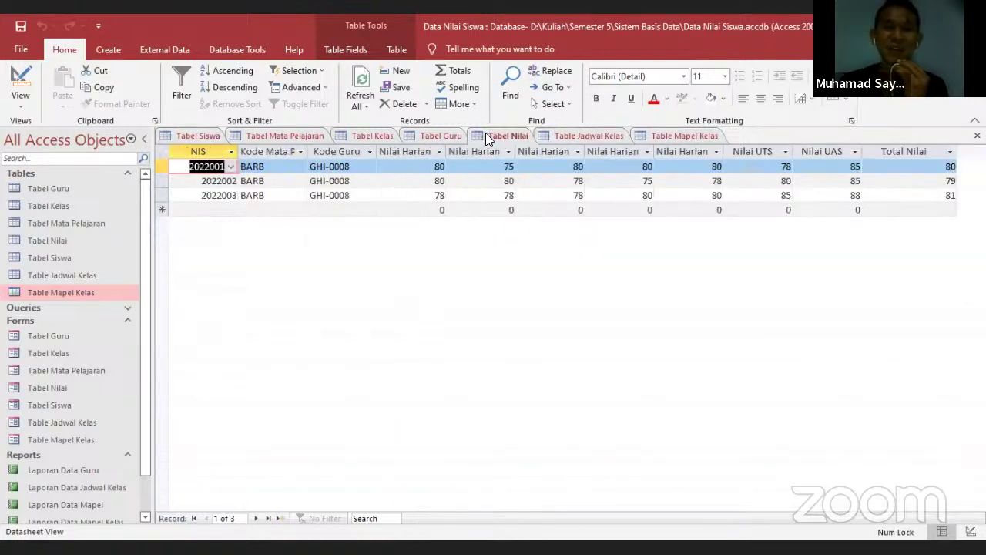
left_click(587, 135)
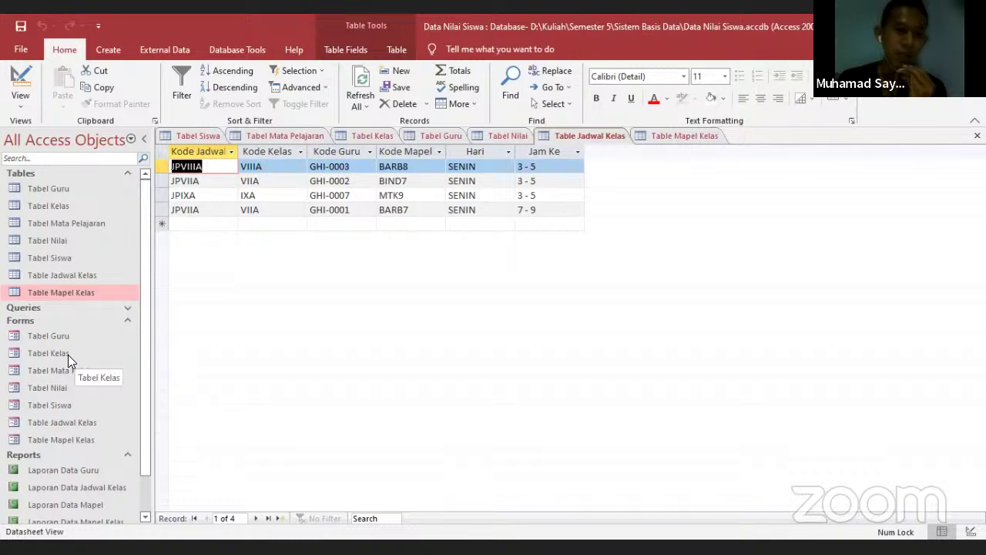
double_click(66, 404)
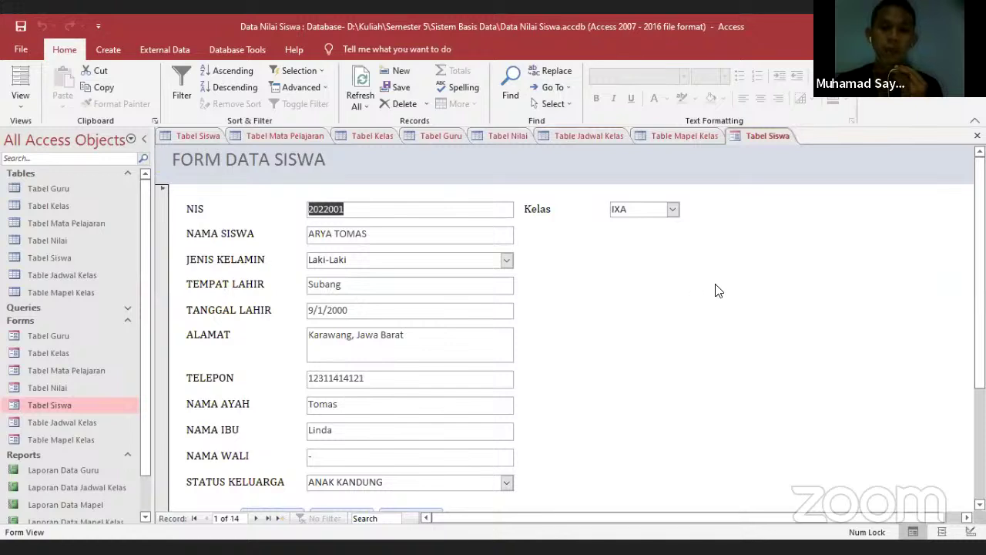
On FORM DATA SISWA, confirm class IXA and start blank student record 15 of 15
left_click(672, 210)
left_click(671, 210)
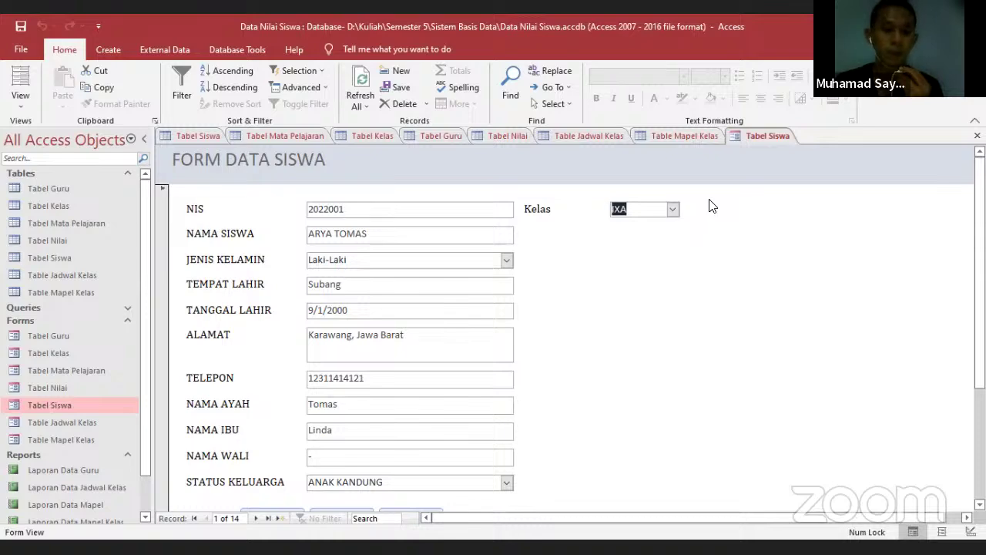
left_click(192, 138)
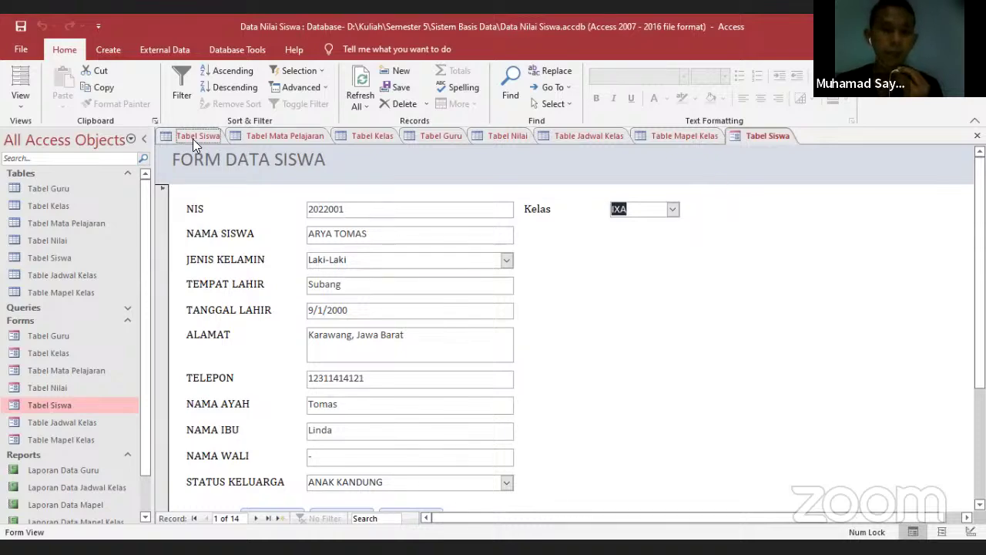
left_click(769, 134)
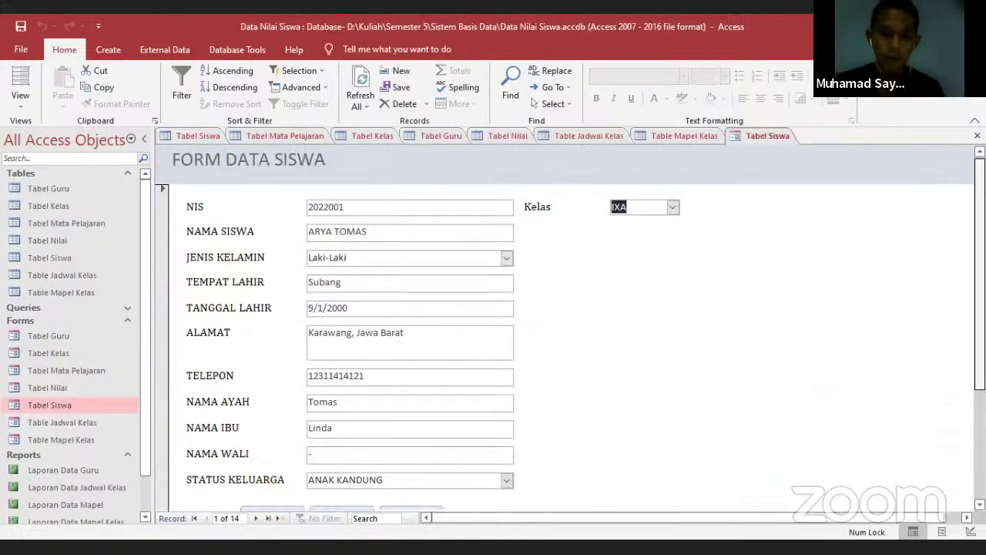
scroll(956, 273, "down", 3)
left_click(278, 412)
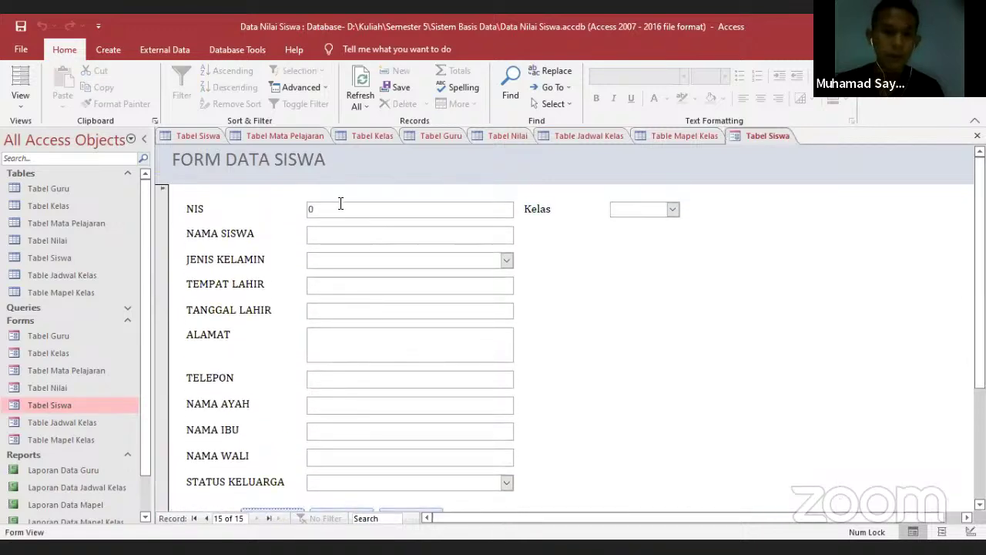
left_click(341, 205)
Enter the new student's NIS and full name in capital letters
type("200")
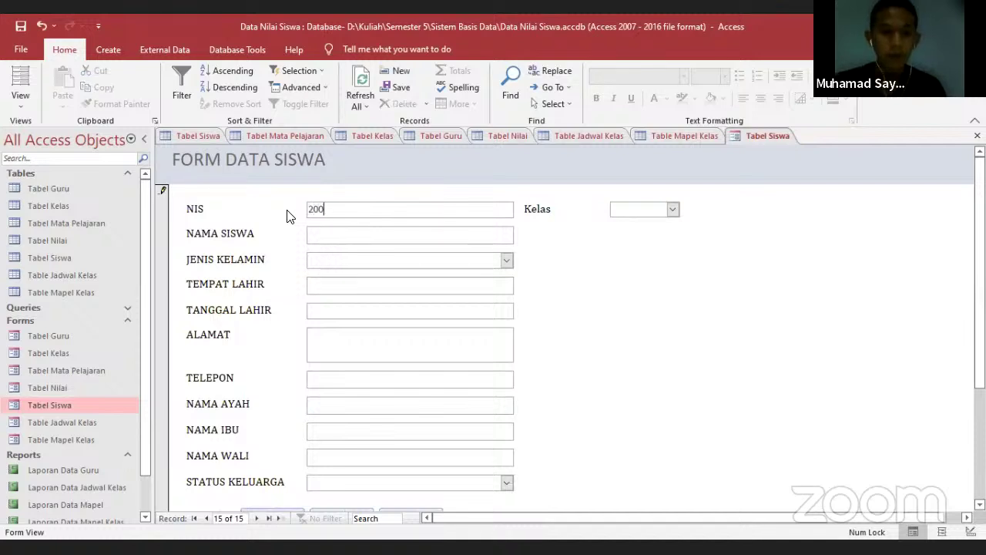
key("BackSpace")
type("22015")
key("Tab")
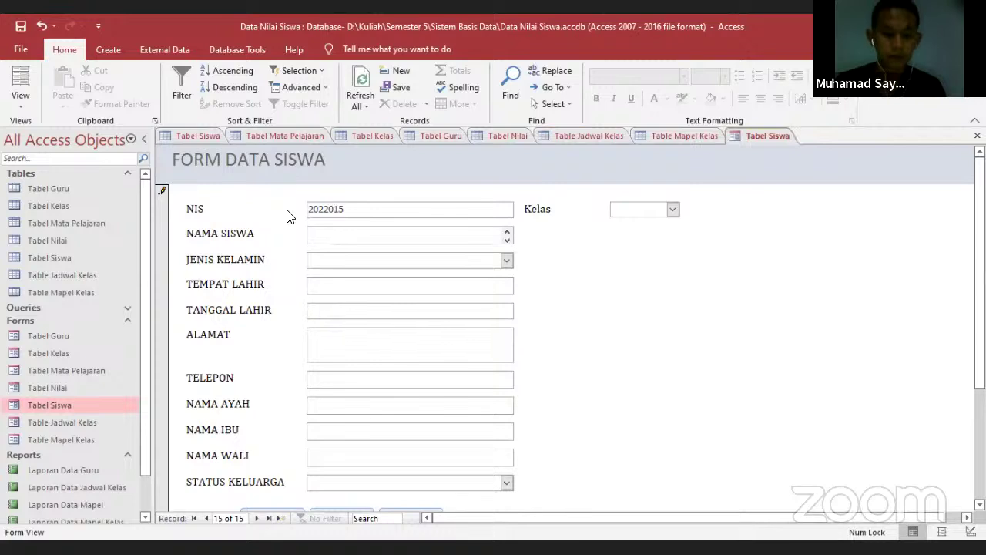
key("Caps_Lock")
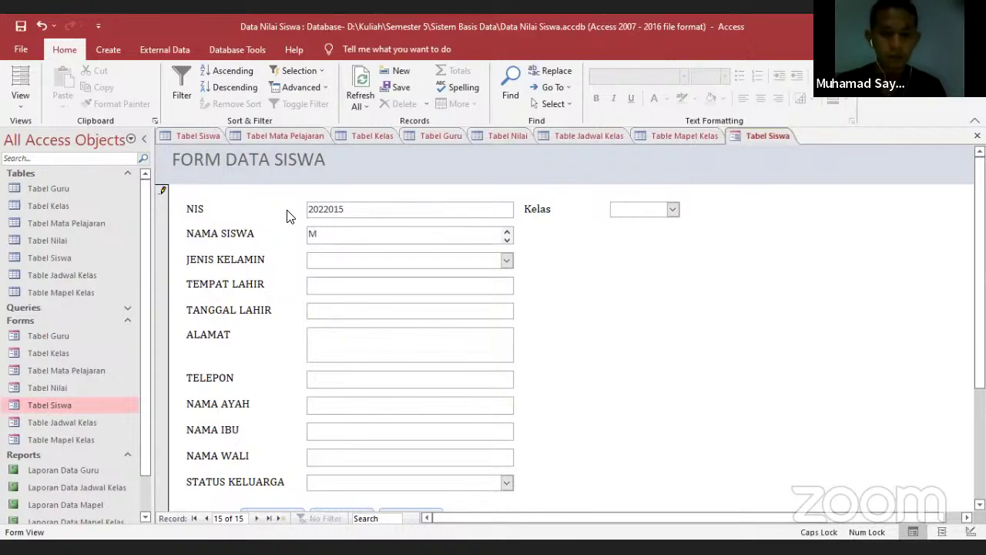
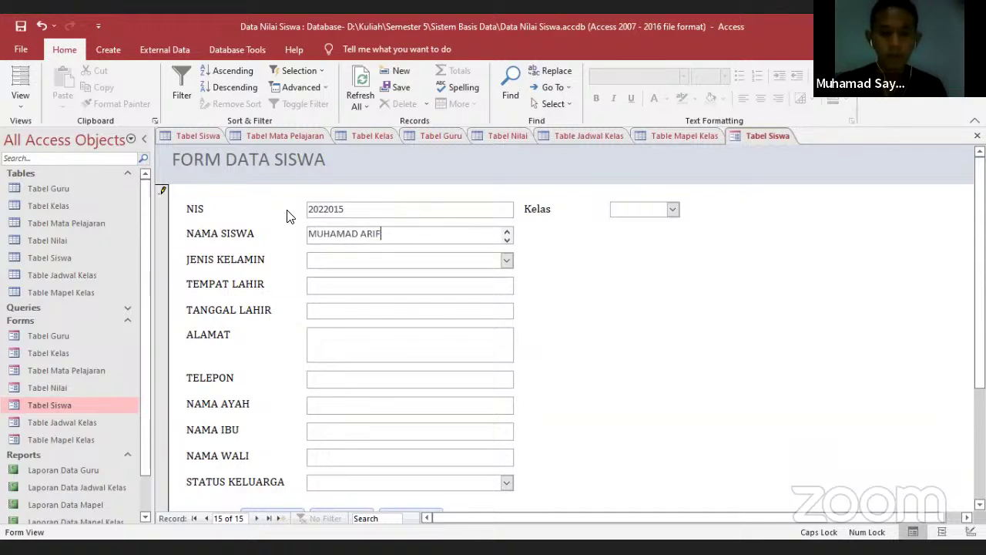
Set the student's gender to Laki-Laki and birthplace to KARAWANG
left_click(503, 259)
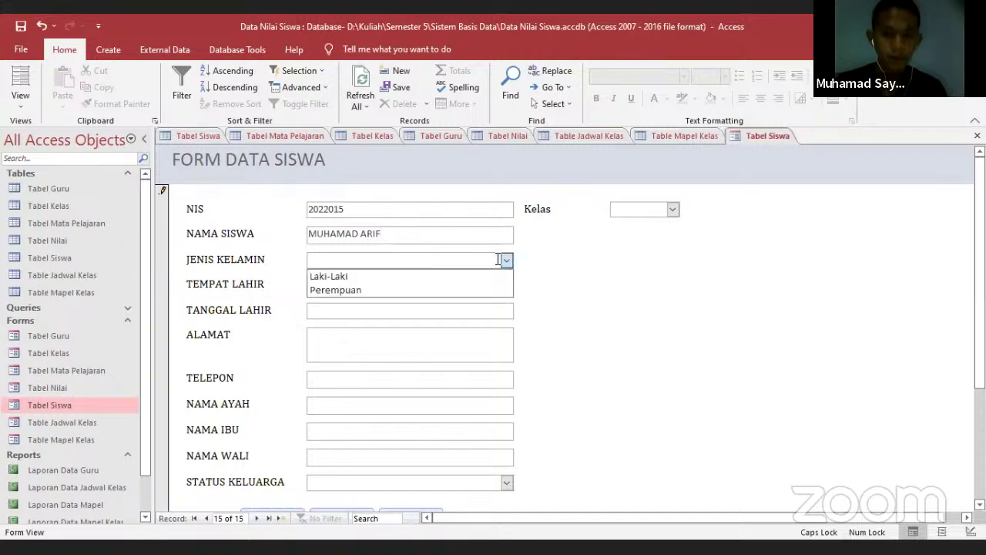
left_click(347, 276)
left_click(355, 286)
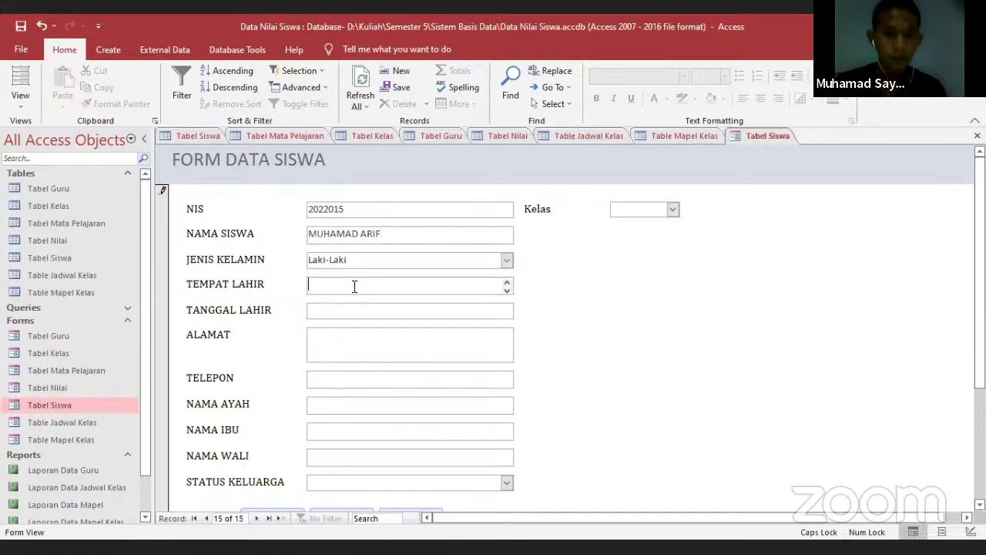
type("KARAWANG")
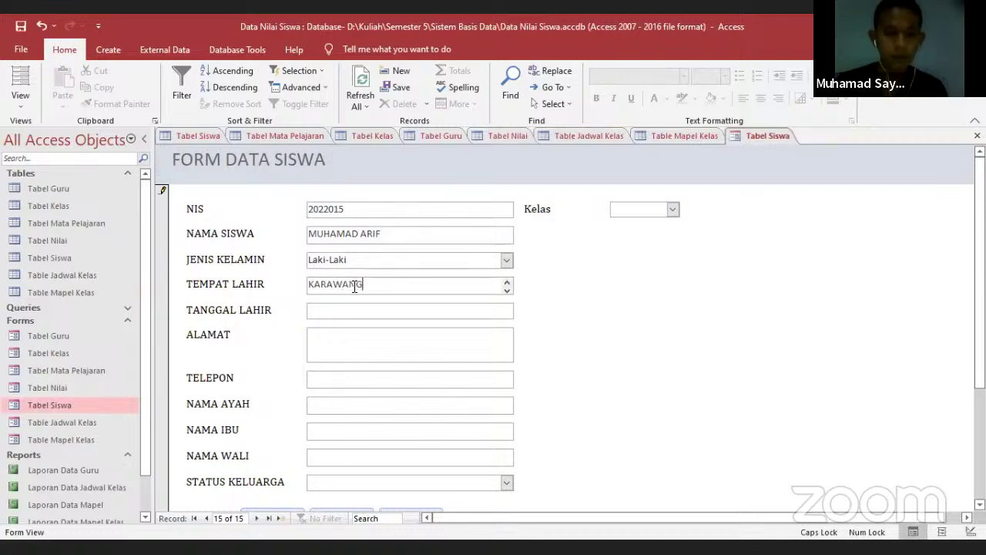
key("Tab")
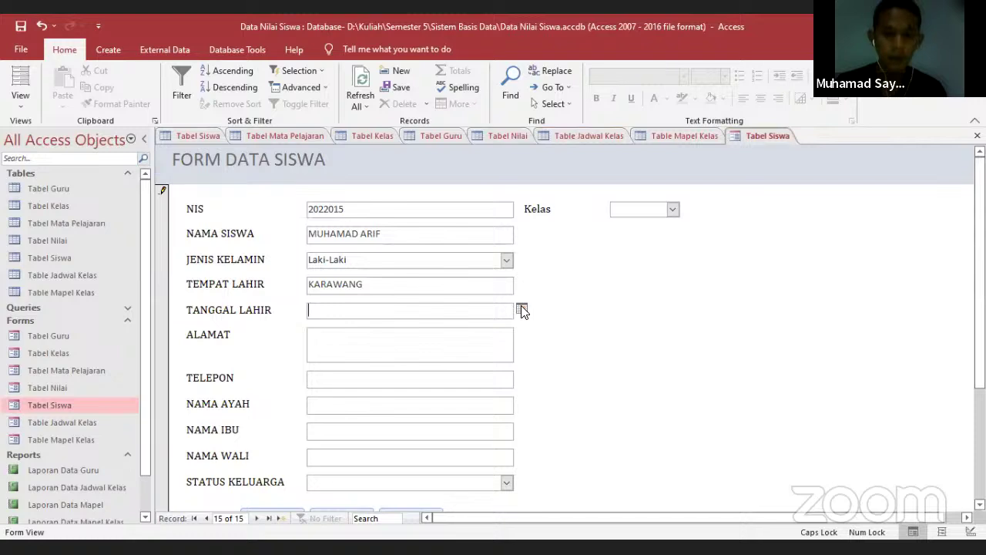
left_click(521, 306)
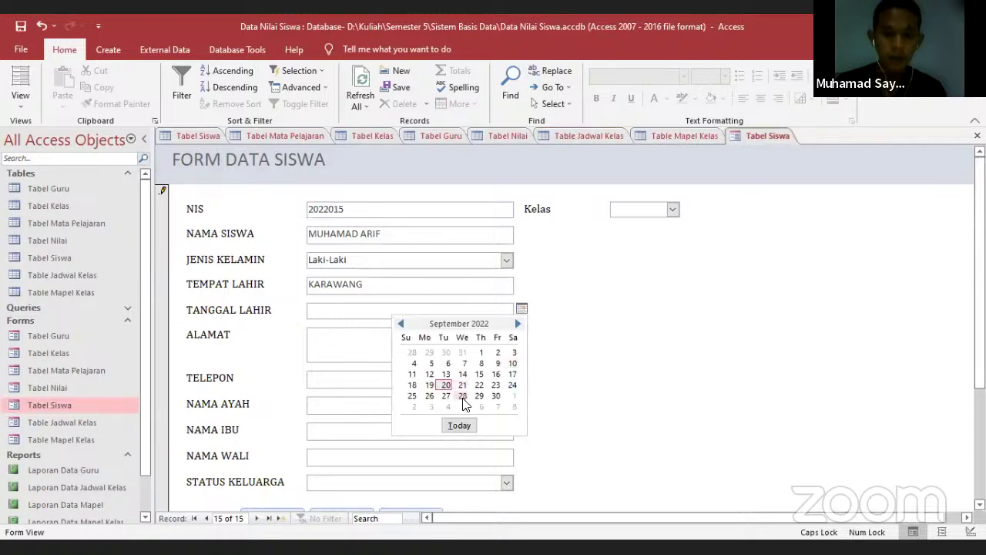
left_click(463, 396)
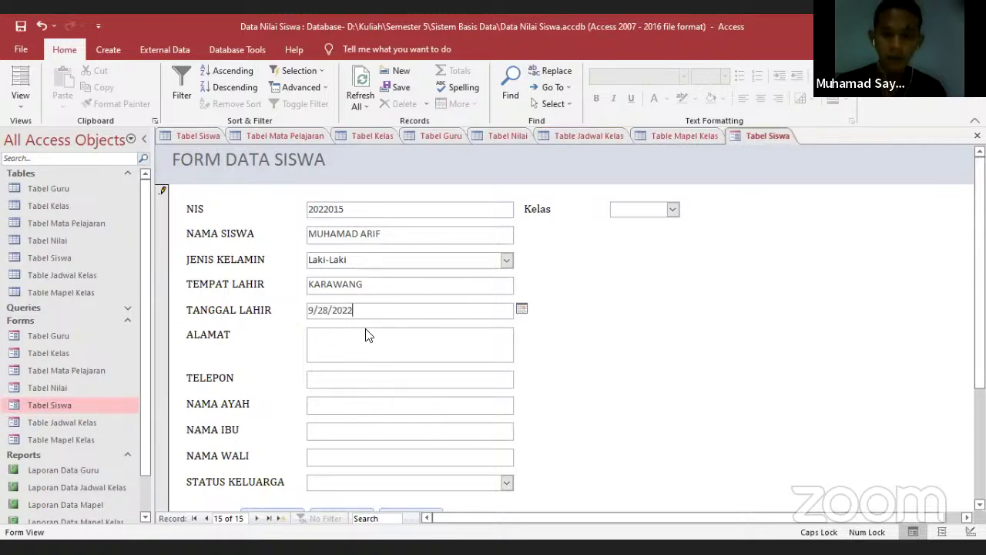
key("BackSpace")
key("BackSpace")
type("07")
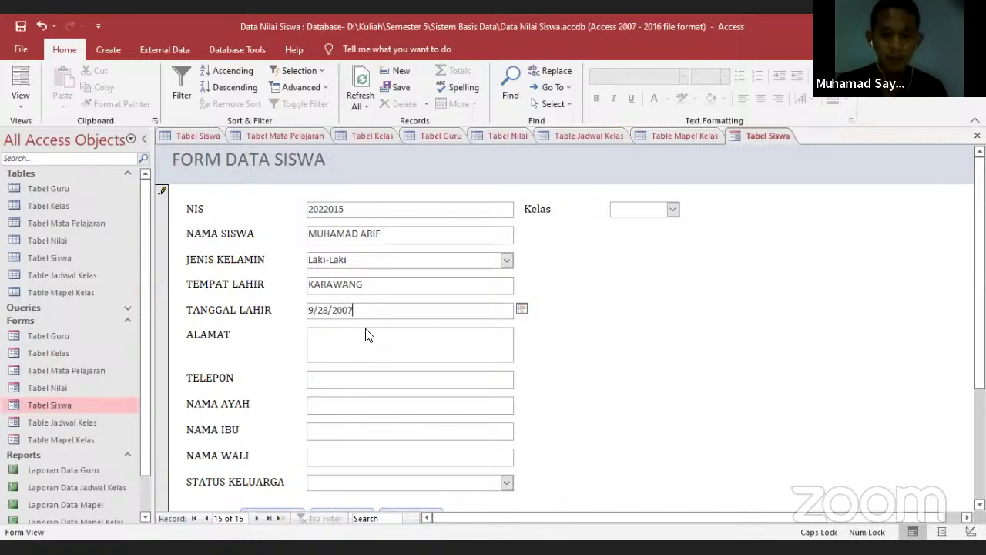
key("BackSpace")
type("0")
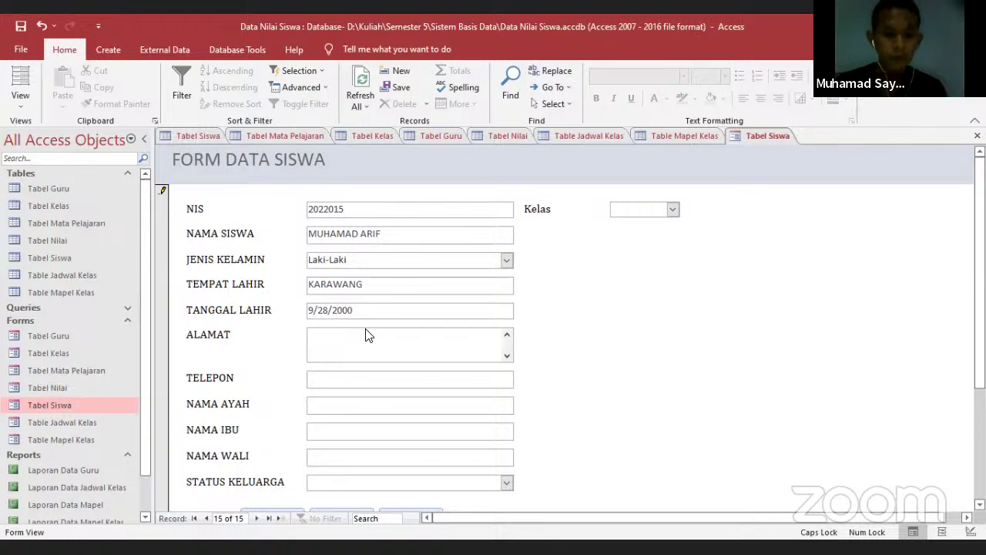
Fill in the student's address, phone number, father's and mother's names
type("KARAWANG")
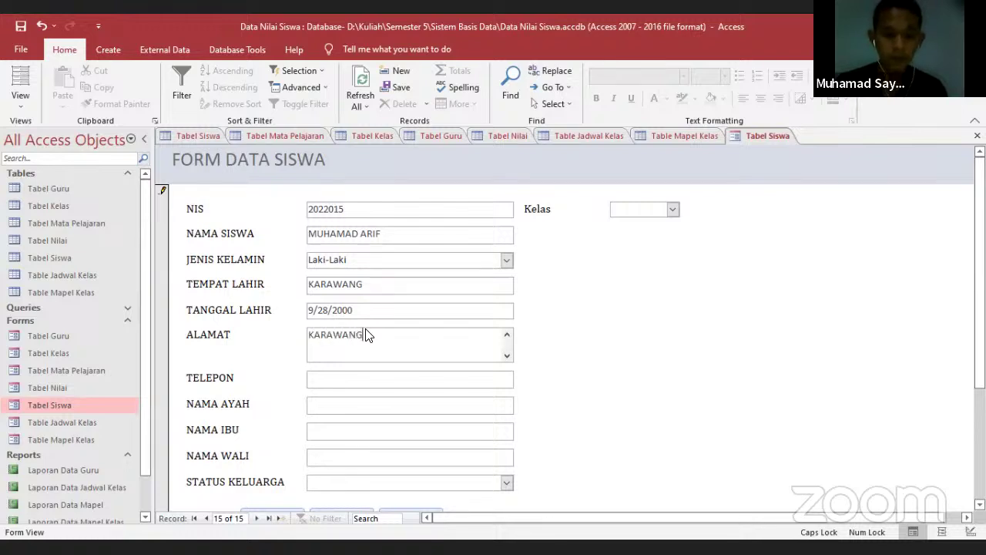
type(", JAWA BARAT")
key("Tab")
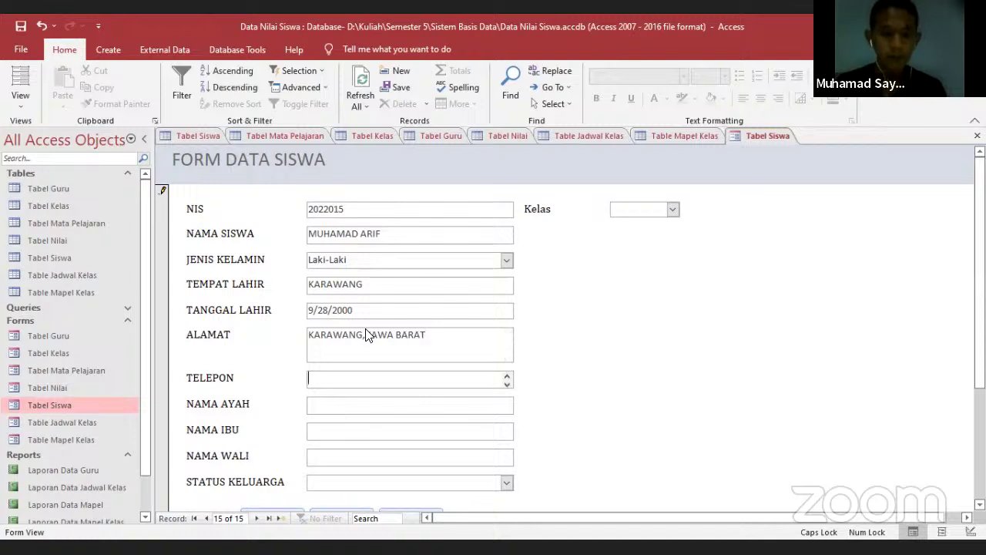
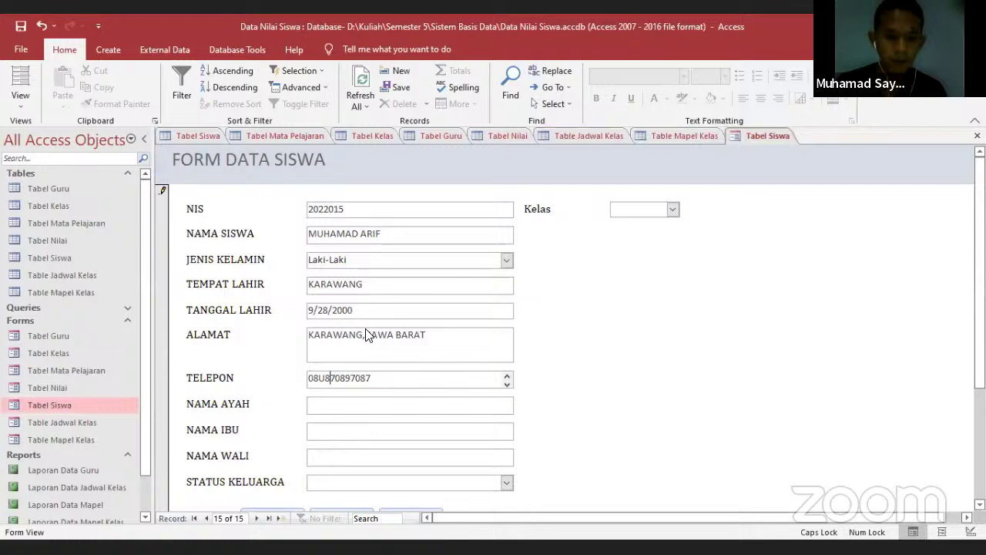
key("Tab")
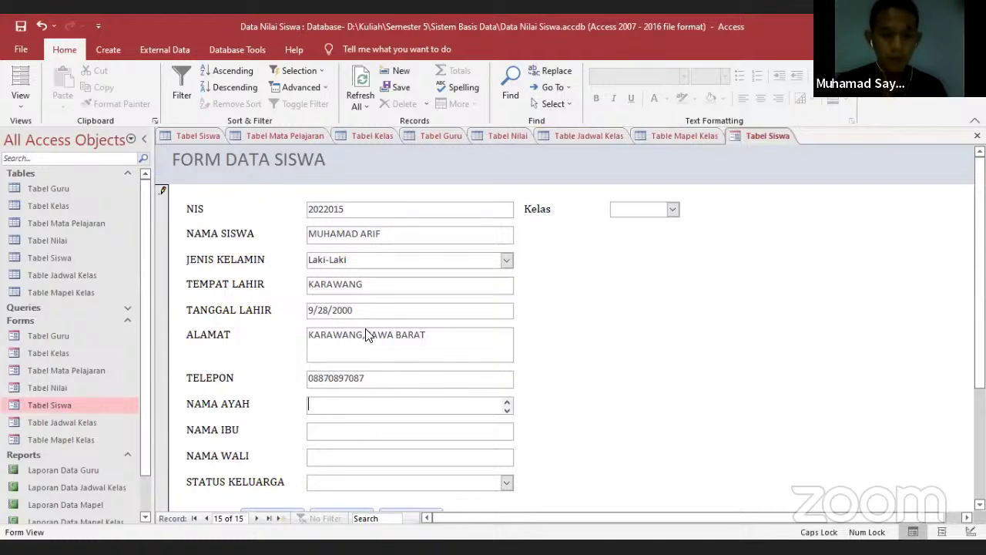
type("a")
key("Caps_Lock")
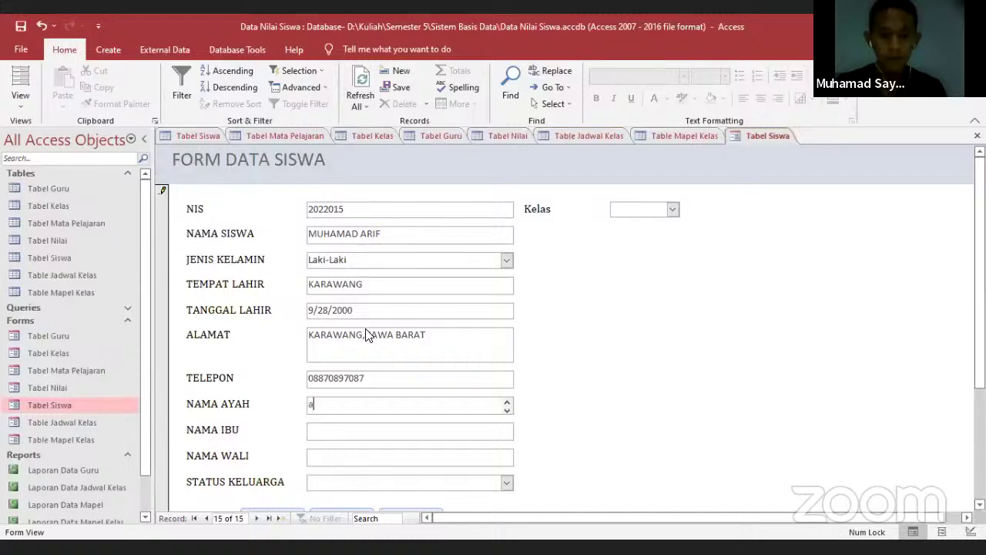
type("Arif")
key("Tab")
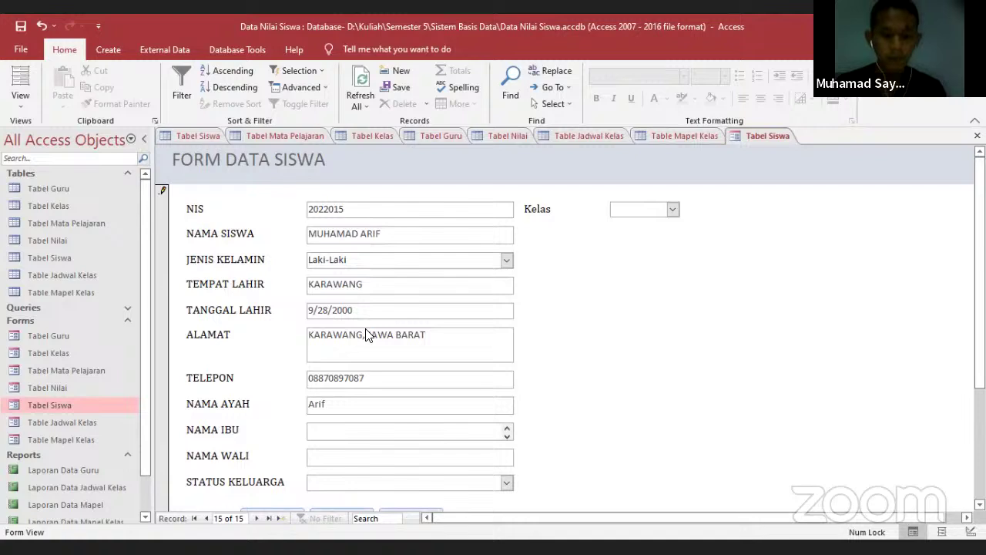
type("Fira")
key("Tab")
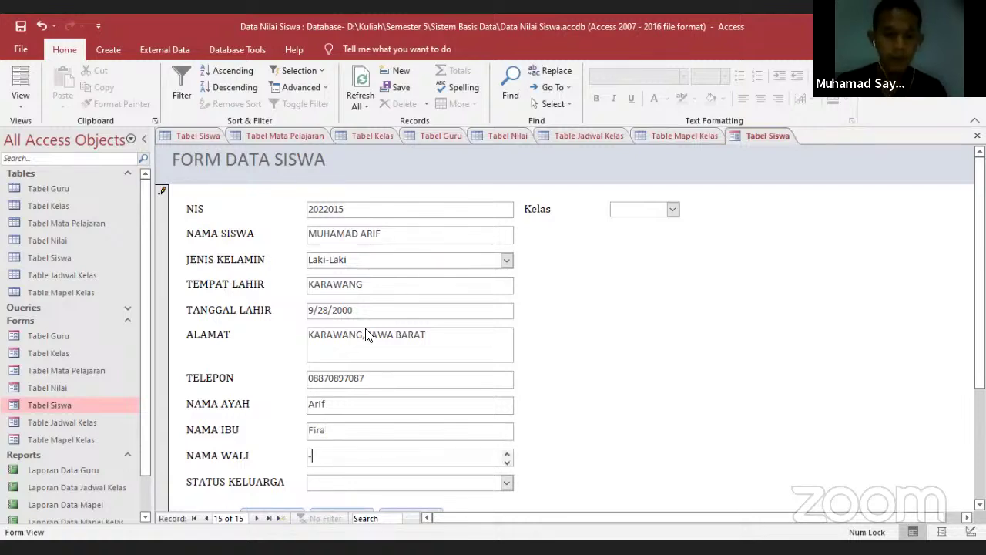
key("Tab")
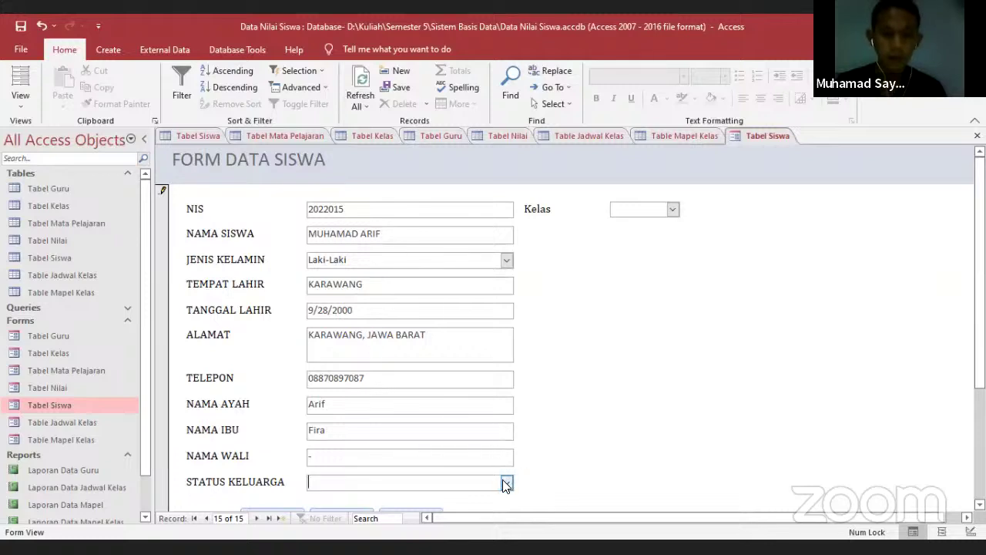
Set the family status to ANAK KANDUNG
left_click(506, 483)
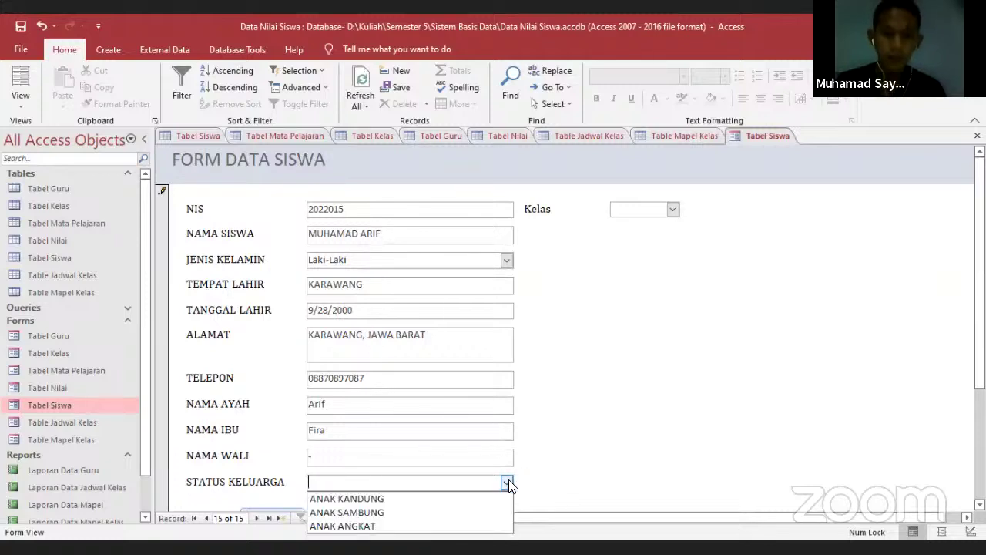
scroll(604, 376, "down", 1)
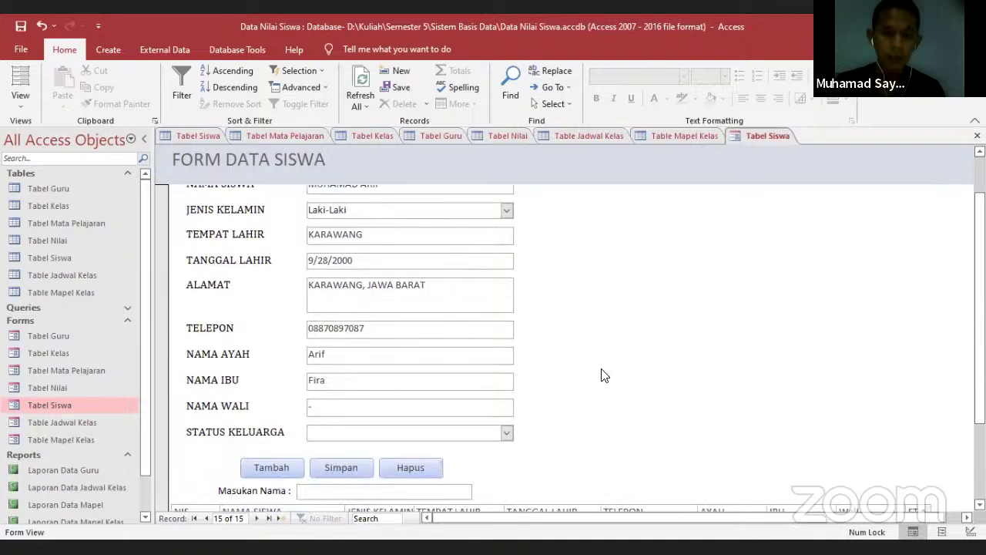
left_click(507, 432)
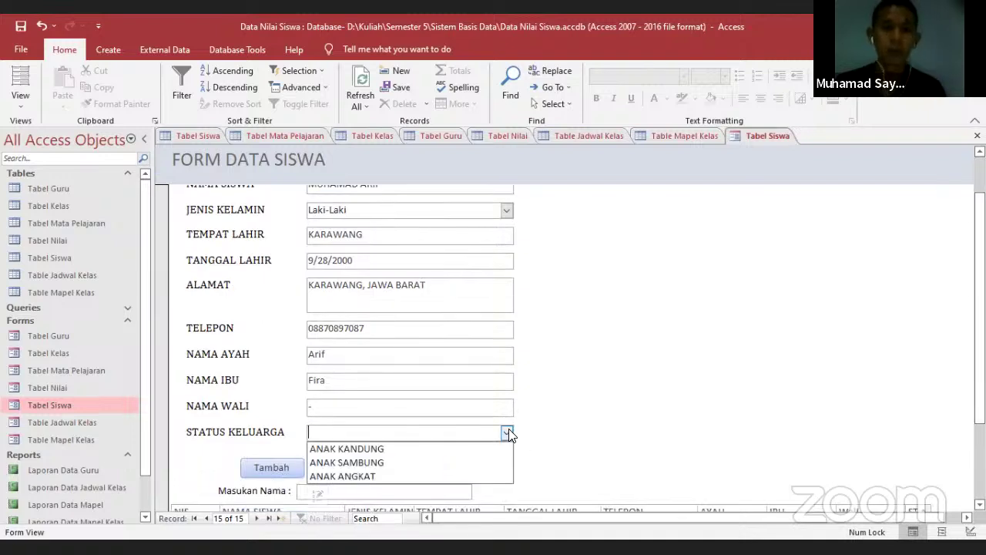
left_click(430, 449)
scroll(430, 386, "up", 1)
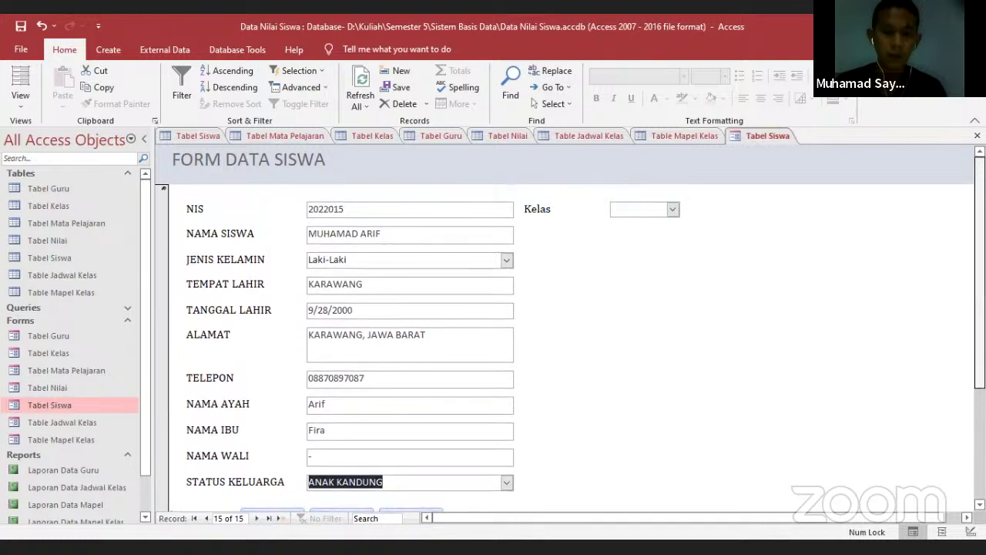
Assign the student to class IXA and save the new record
left_click(672, 209)
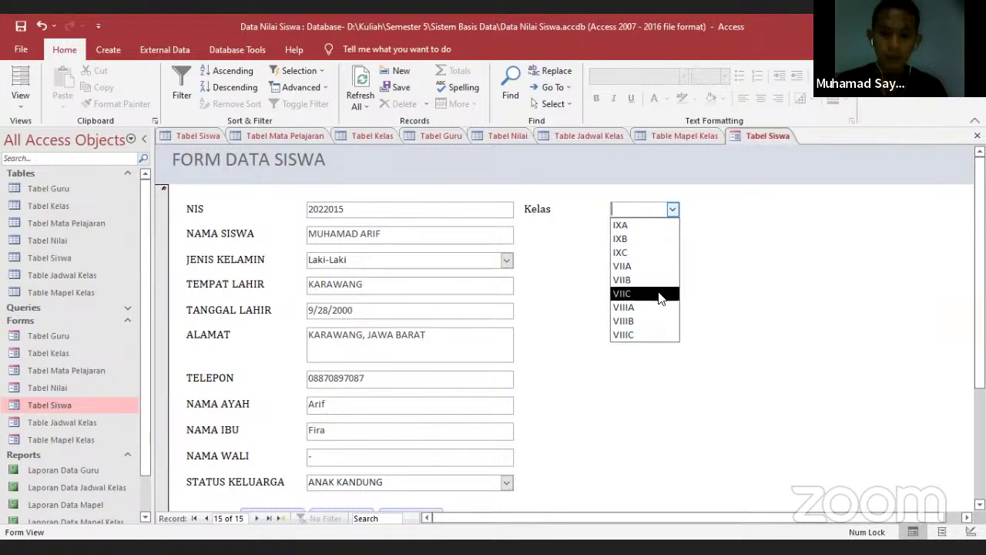
left_click(649, 230)
scroll(570, 339, "down", 3)
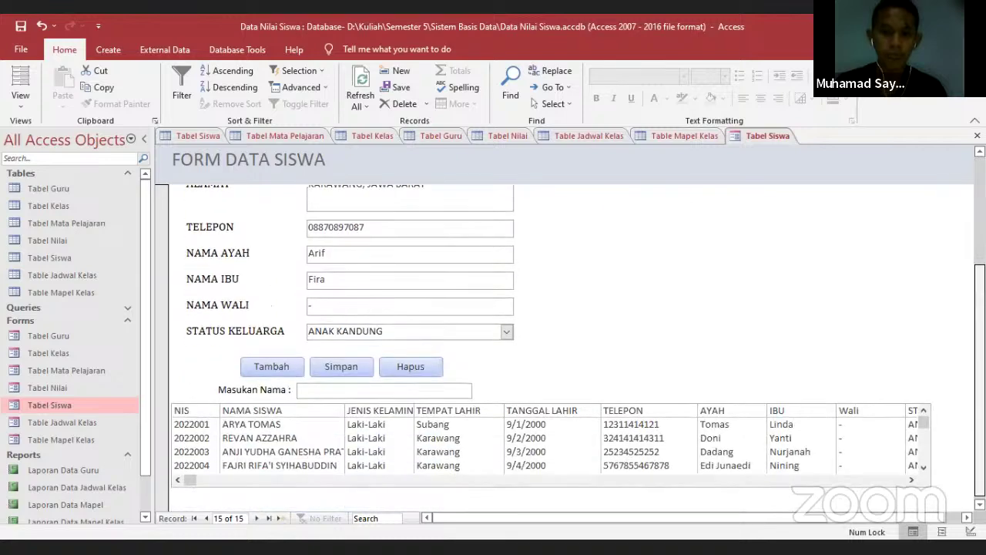
left_click(329, 365)
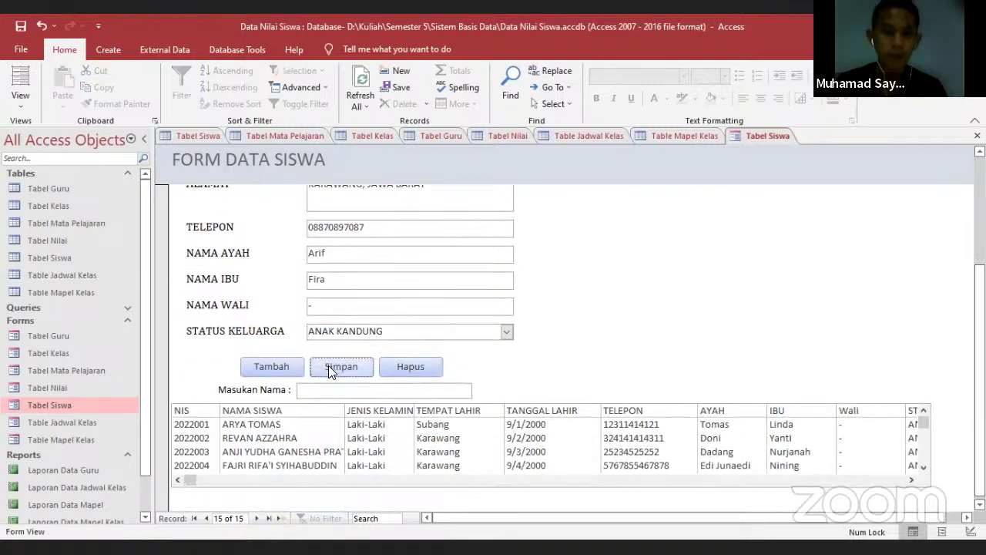
scroll(907, 223, "up", 4)
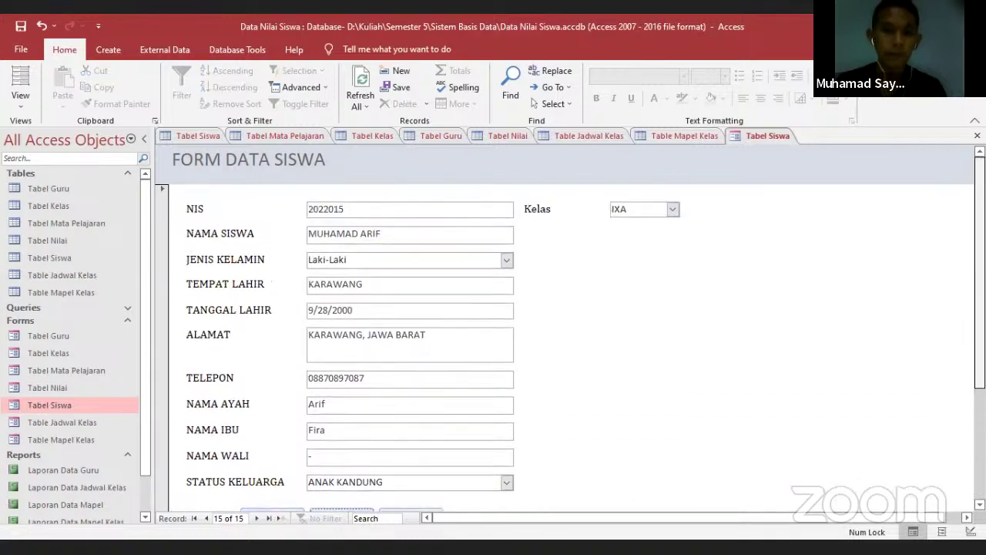
left_click(204, 133)
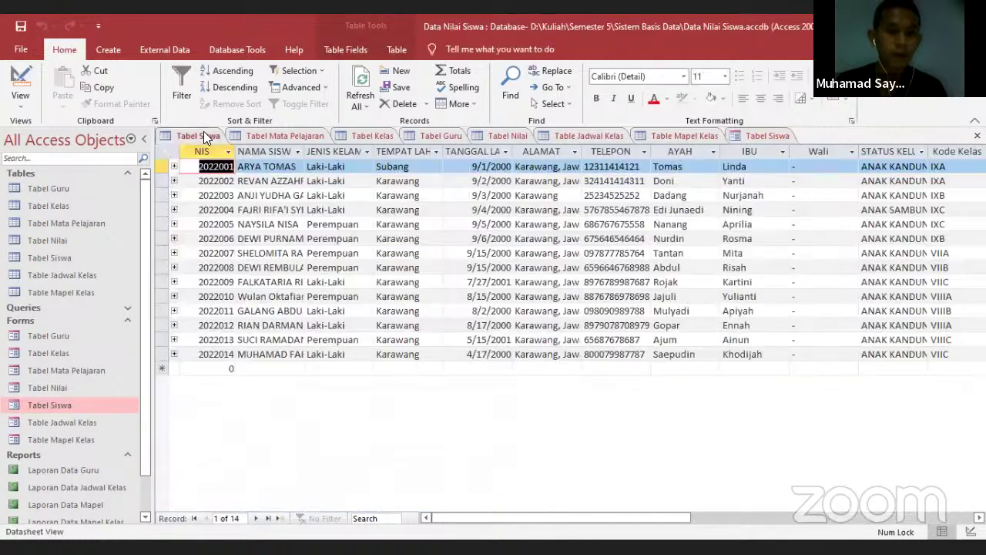
Refresh the student datasheet, widen the NAMA SISWA column and select the new record
left_click(358, 83)
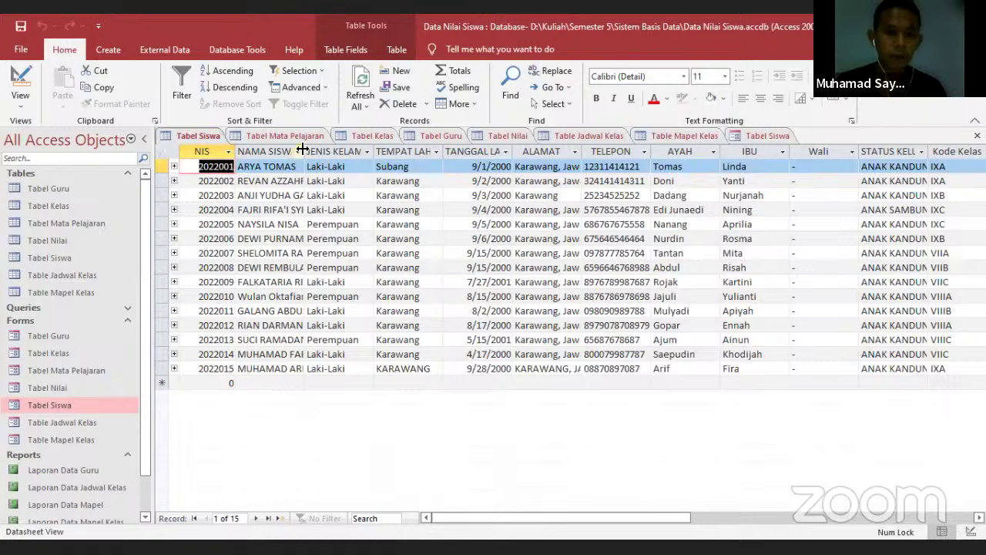
left_click_drag(305, 149, 347, 149)
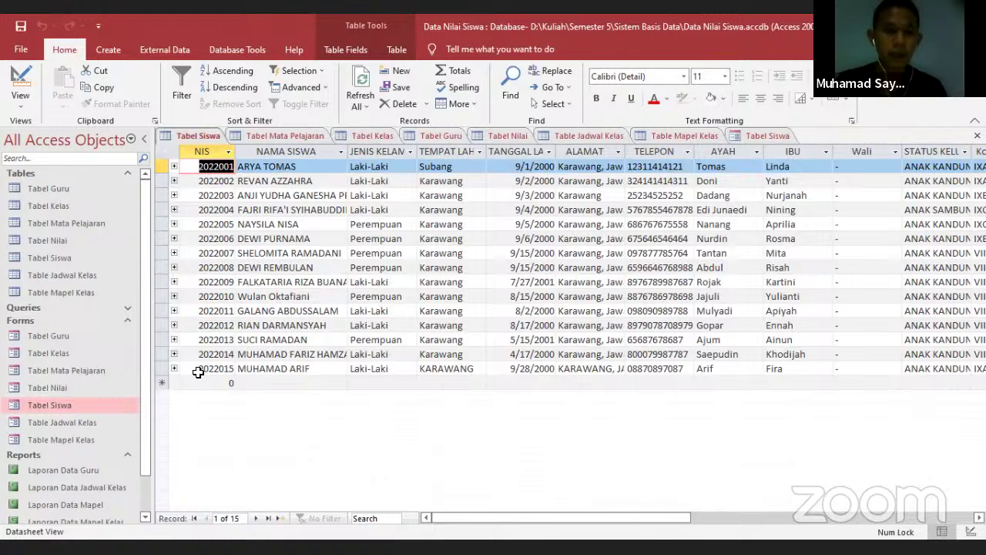
left_click(198, 372)
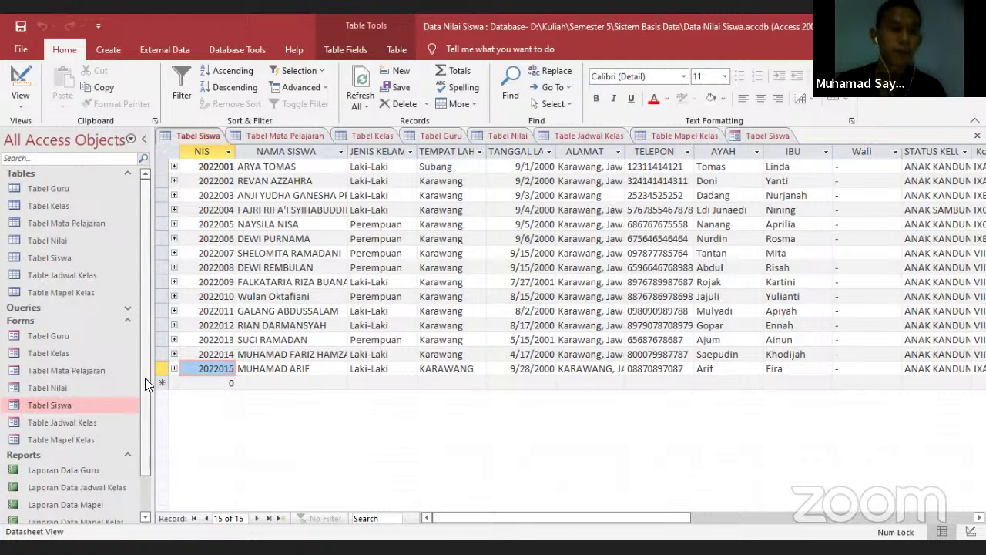
double_click(62, 336)
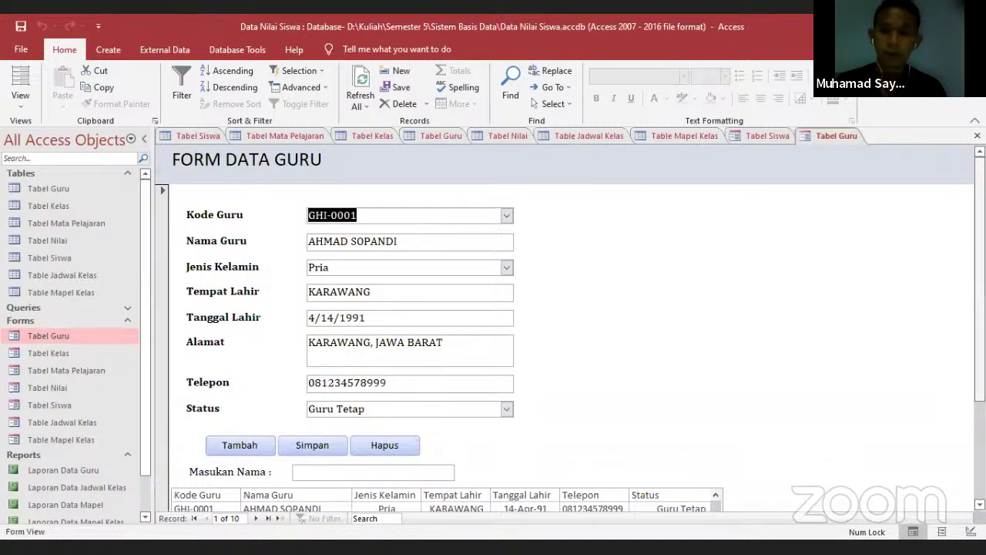
Start a blank teacher record and review the ten existing teachers in Tabel Guru
scroll(493, 347, "down", 1)
scroll(493, 347, "up", 1)
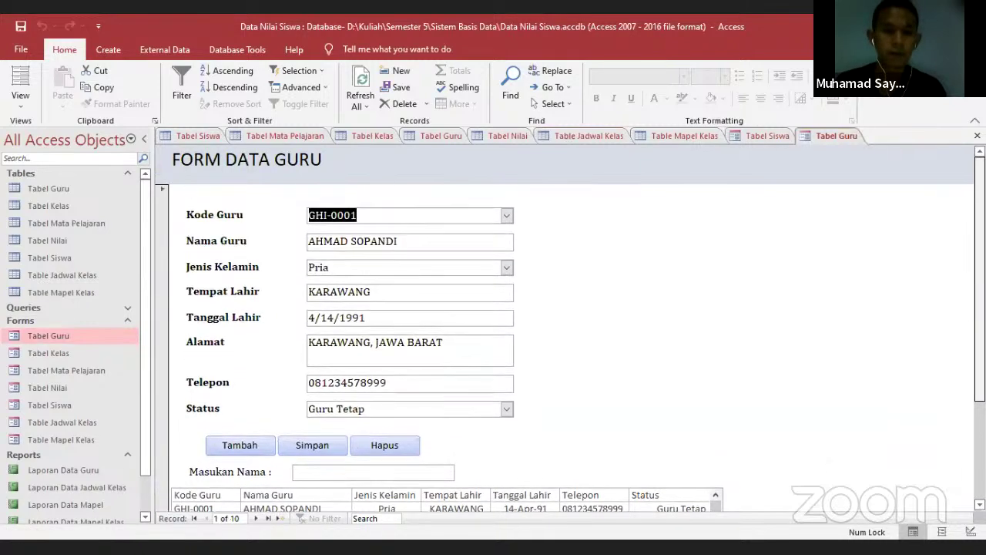
left_click(258, 447)
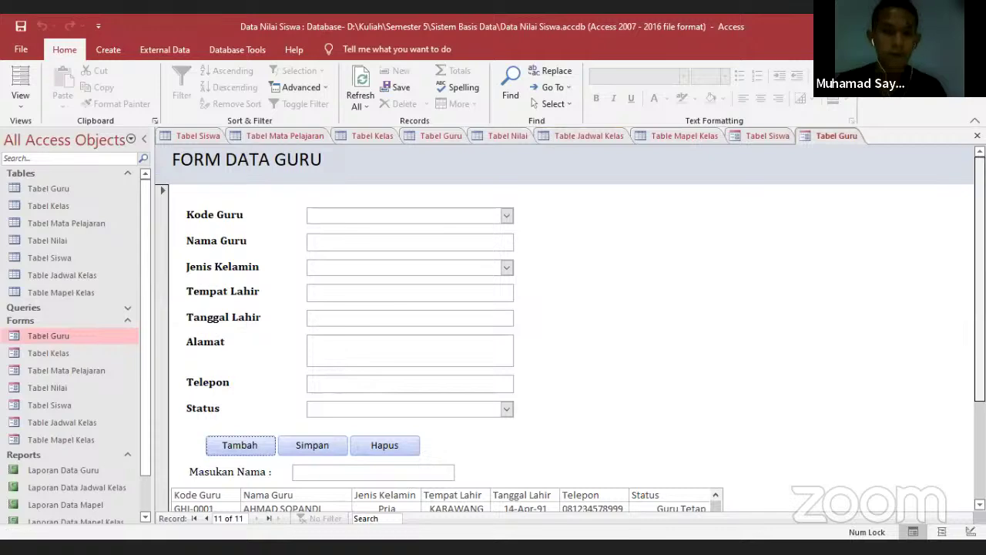
left_click(385, 220)
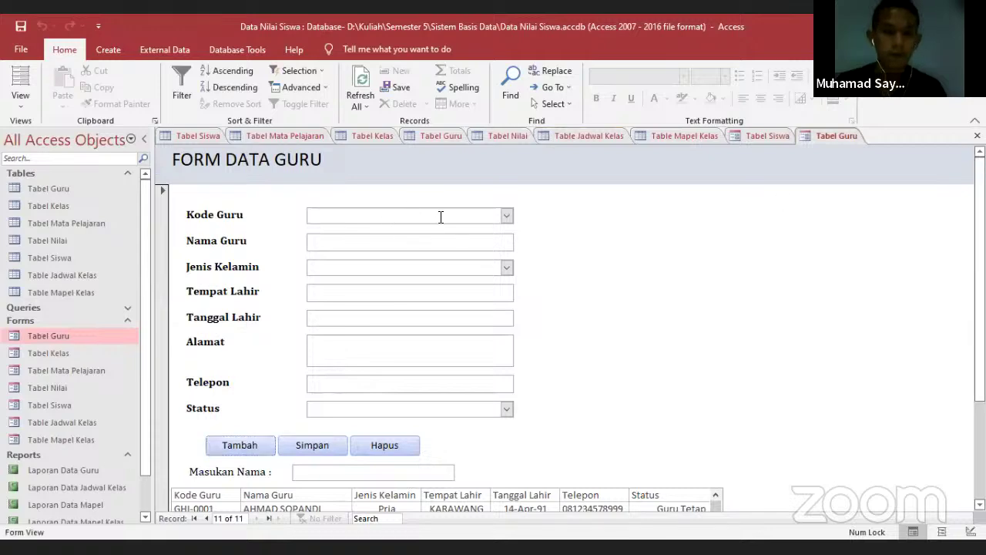
left_click(440, 137)
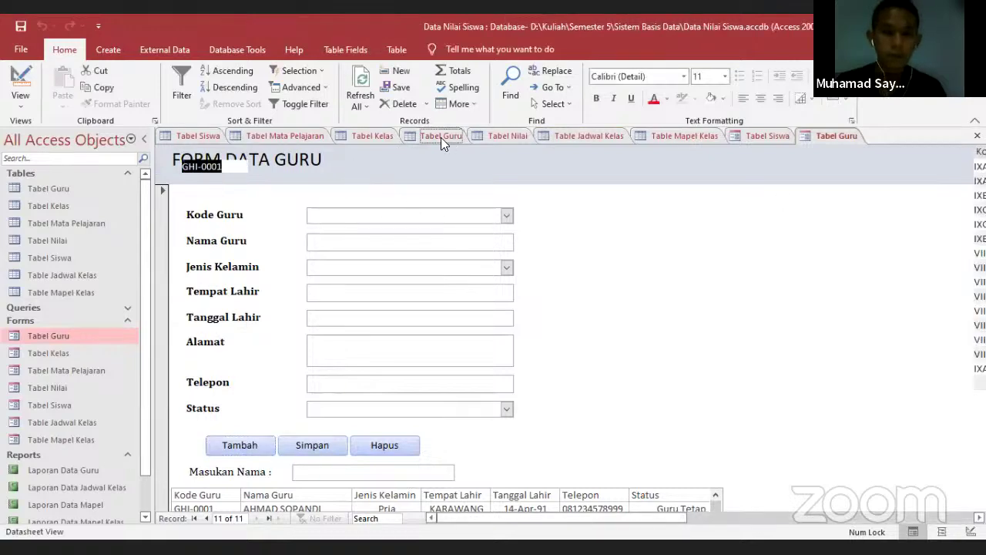
left_click(801, 136)
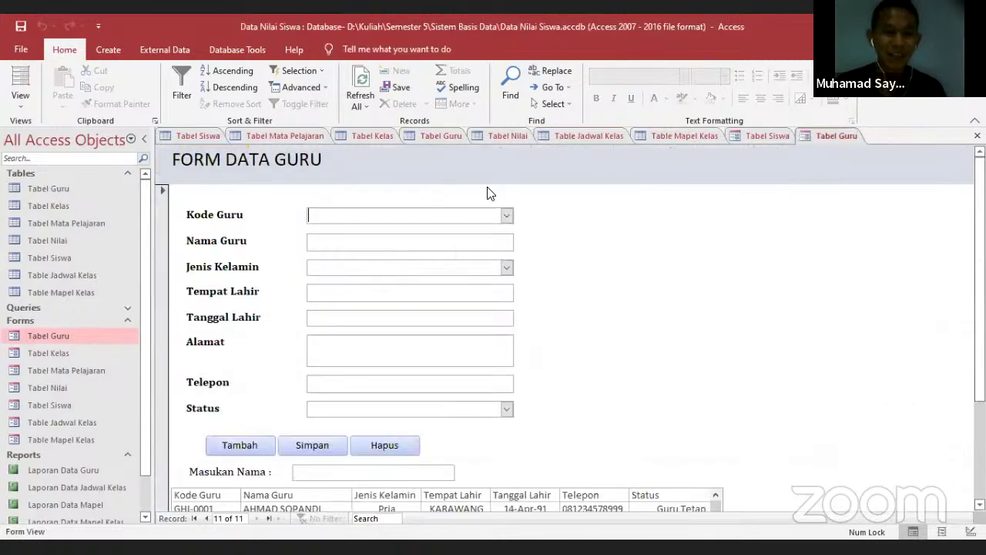
Enter teacher code GHI-0011, the teacher's name, gender Pria and birthplace SUBANG
key("Caps_Lock")
type("GHI")
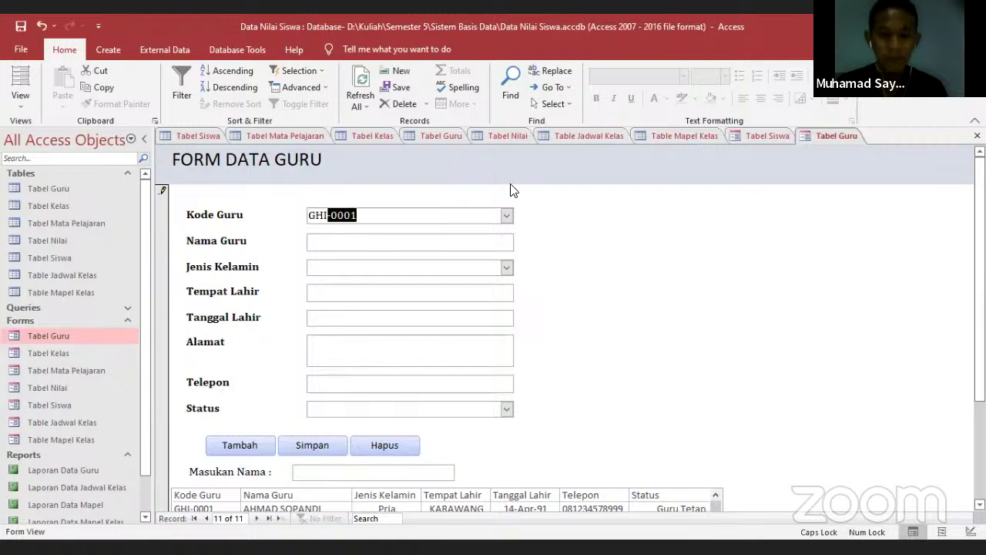
type("-")
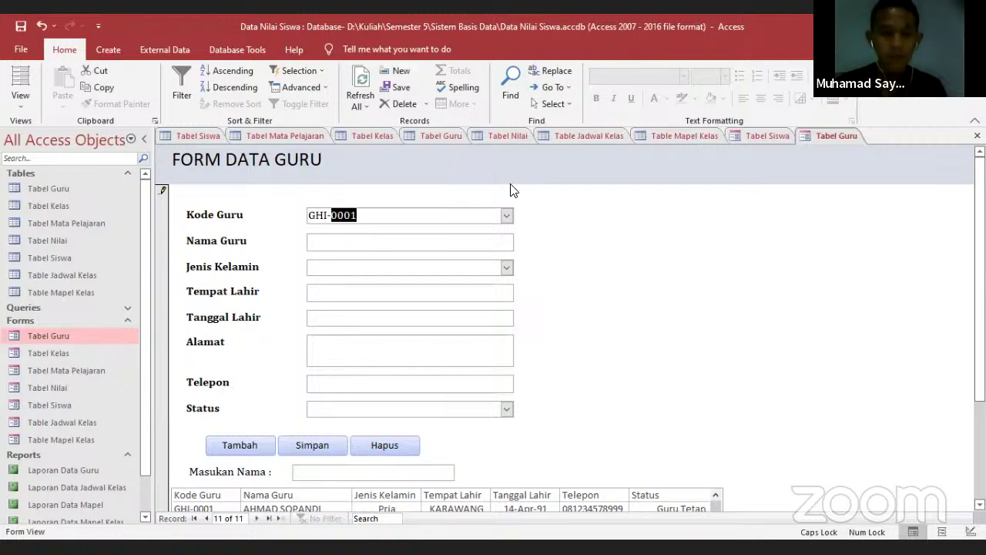
type("0011")
key("Tab")
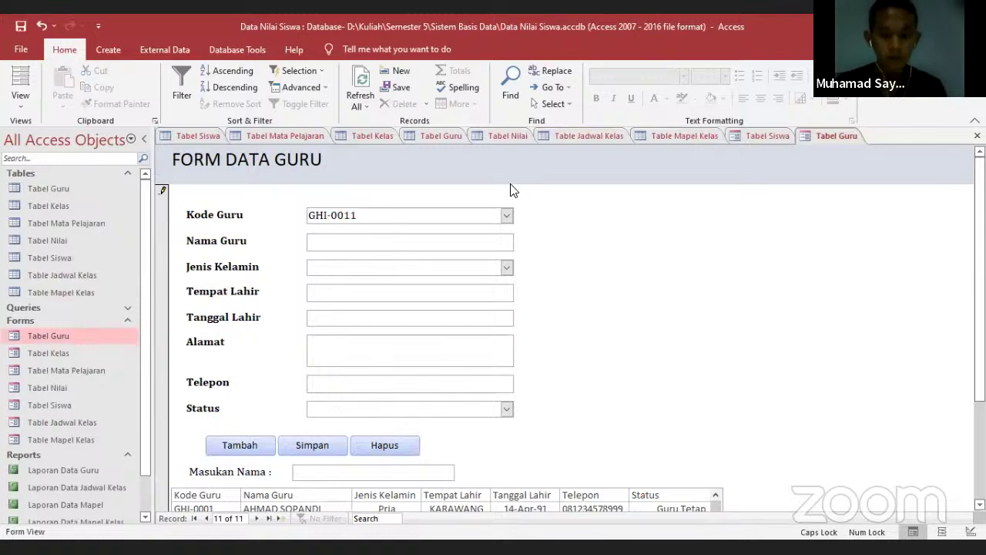
type("AMINU")
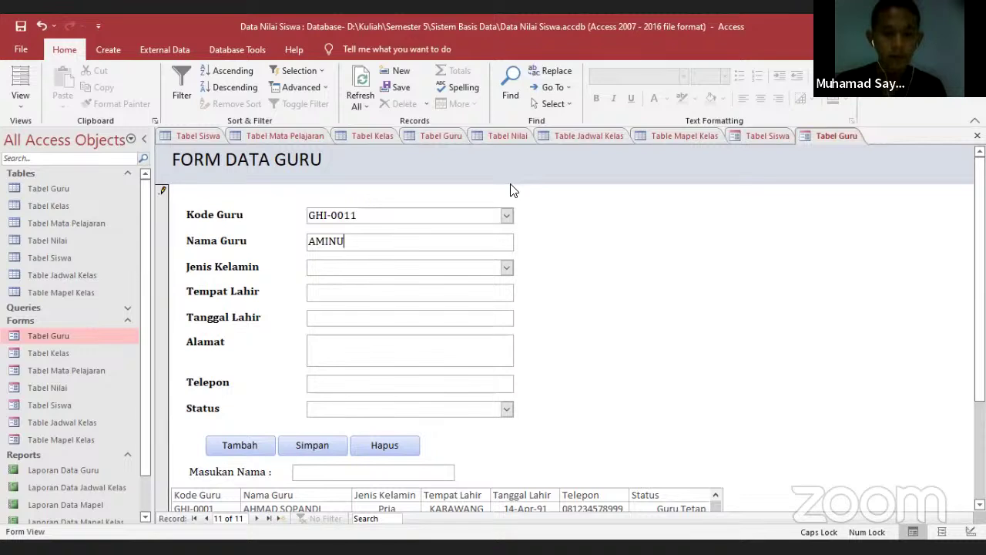
type("DIN")
left_click(507, 267)
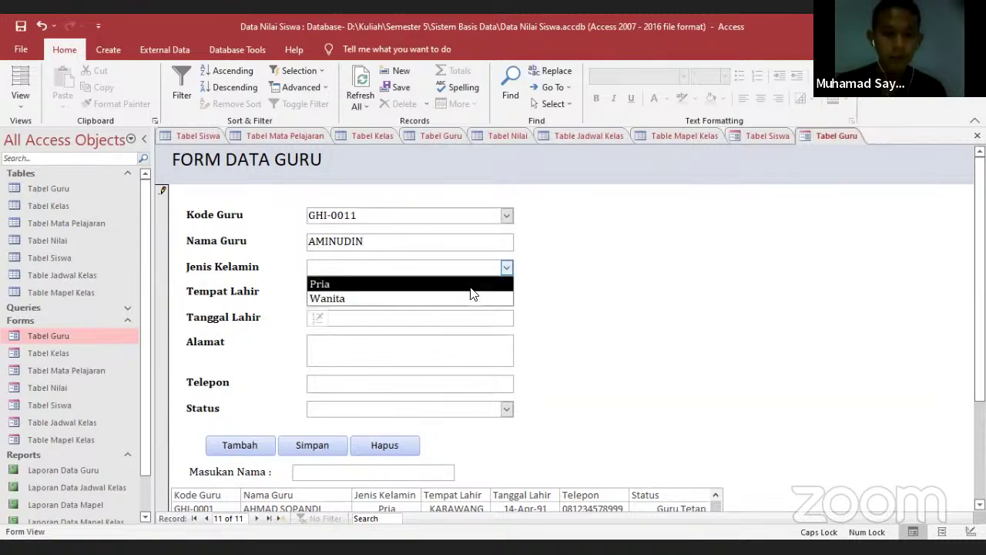
left_click(472, 285)
left_click(444, 291)
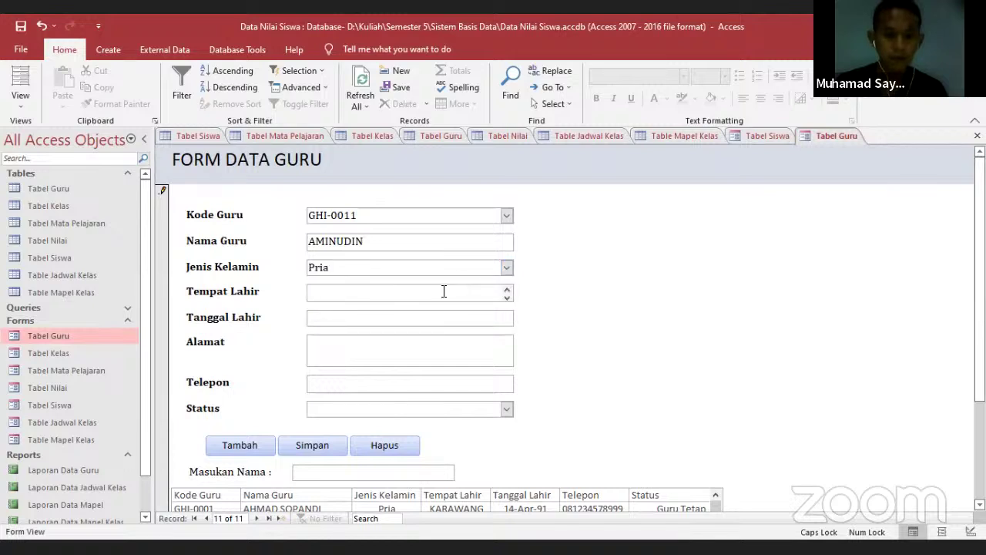
type("SUBANG")
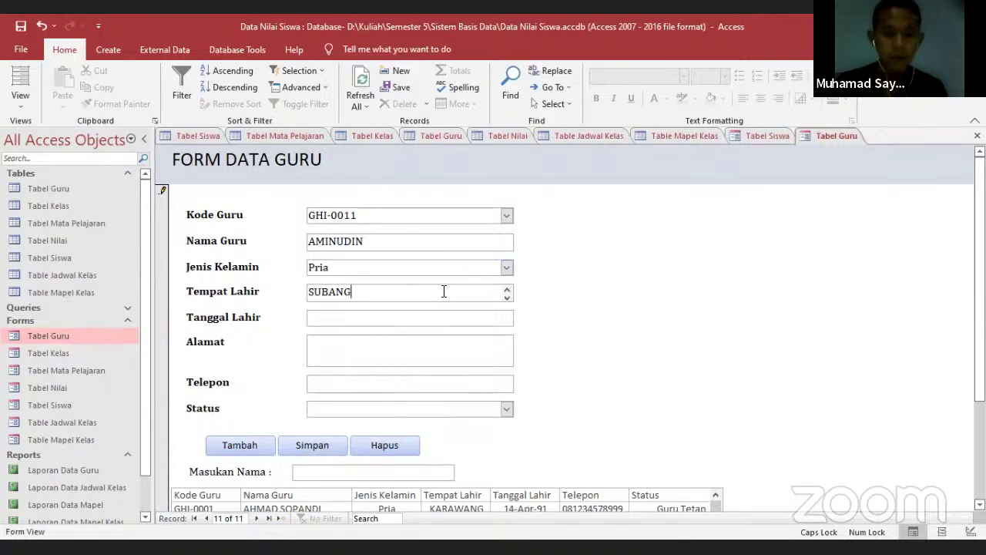
key("Tab")
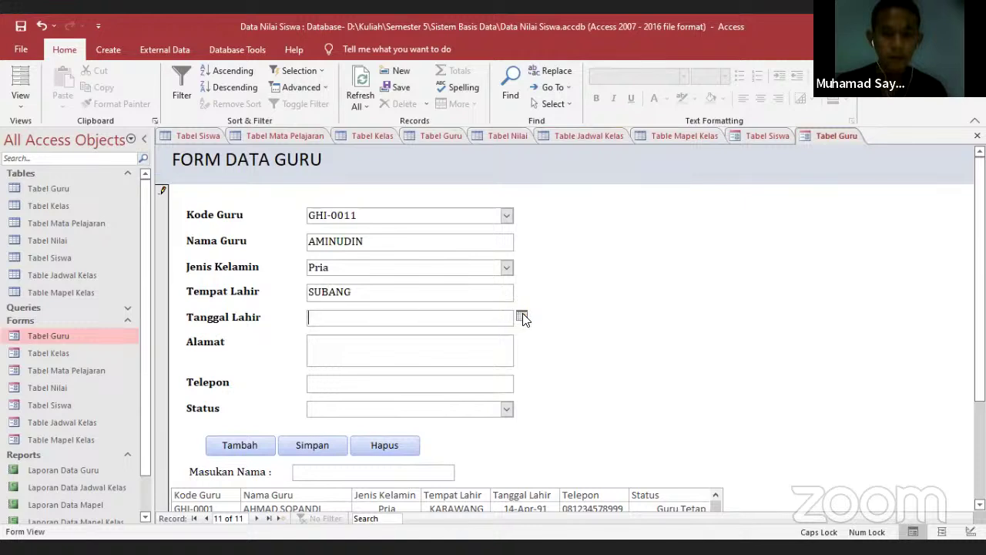
left_click(522, 318)
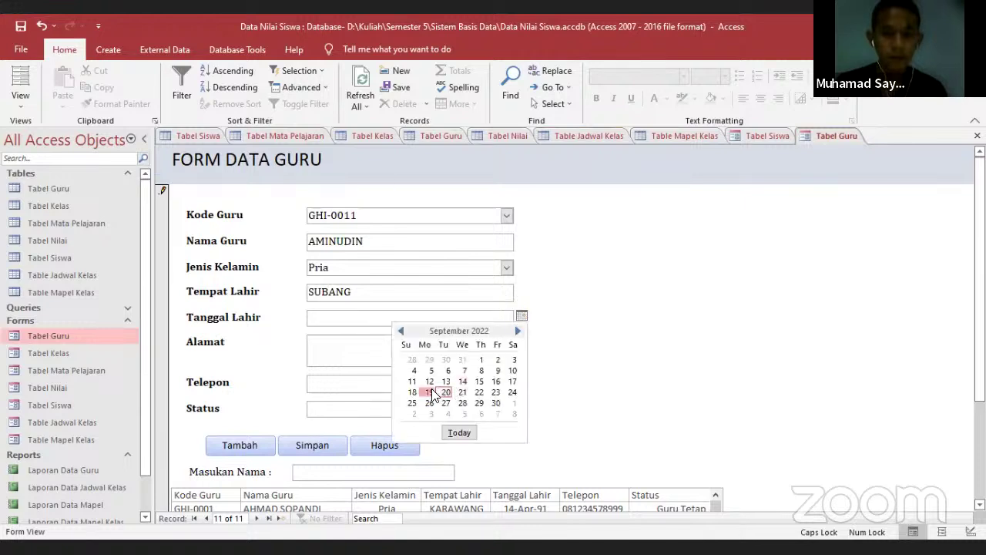
left_click(432, 395)
key("BackSpace")
key("BackSpace")
key("BackSpace")
key("BackSpace")
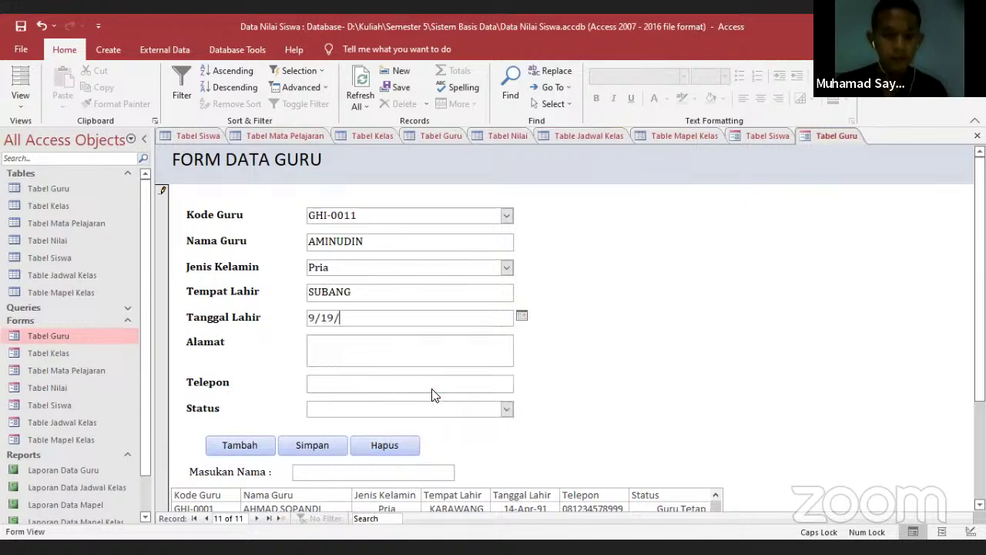
type("1990")
key("Tab")
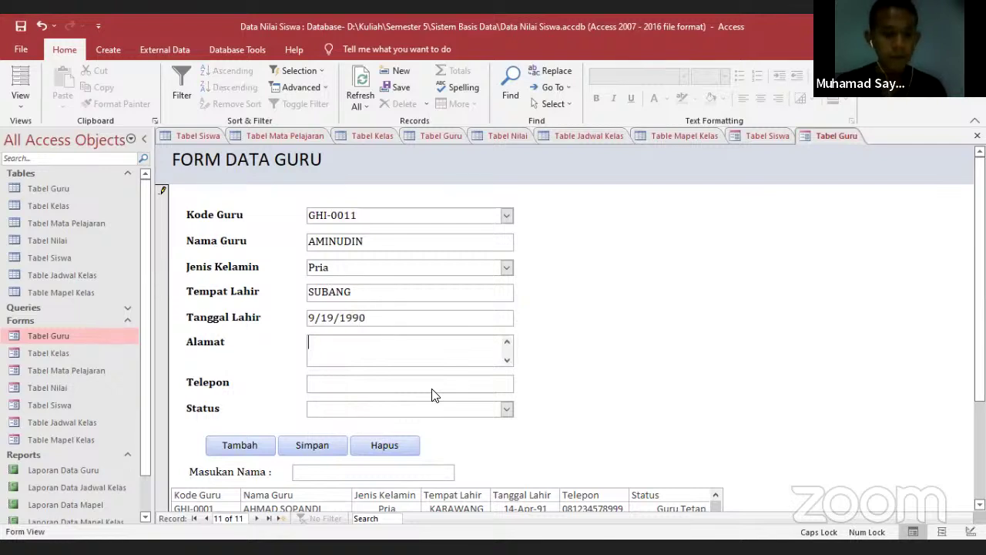
type("KARAWA")
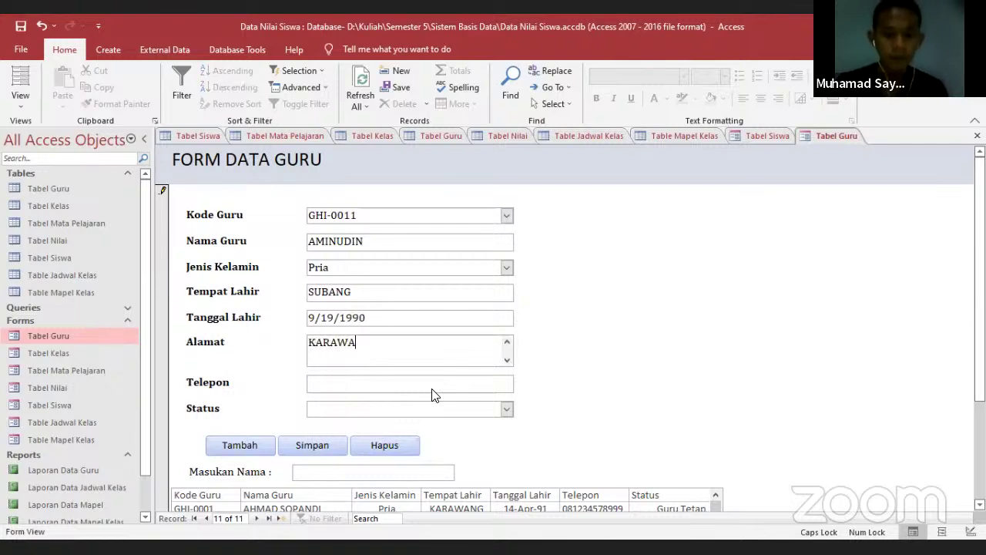
type("NG, JAWA BARAT")
key("Tab")
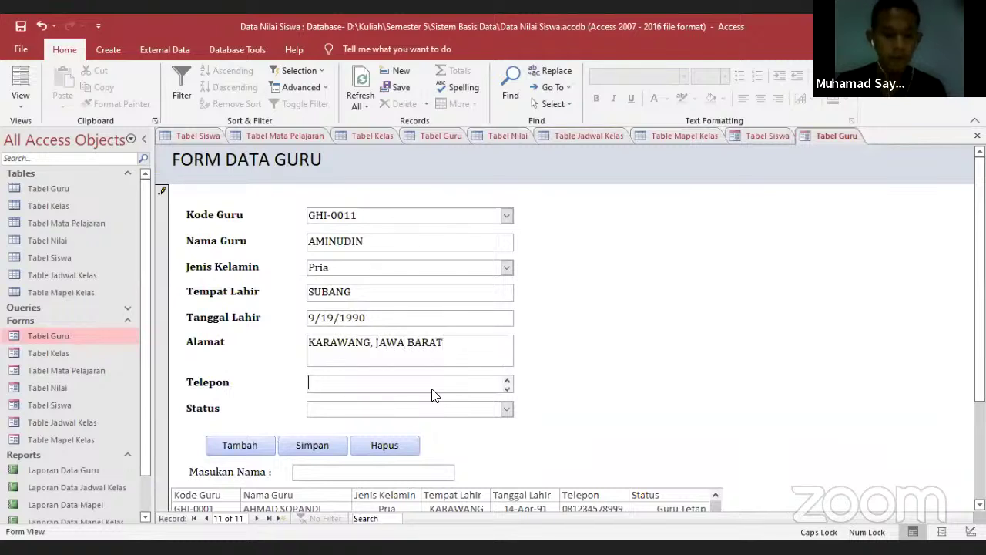
type("0780909")
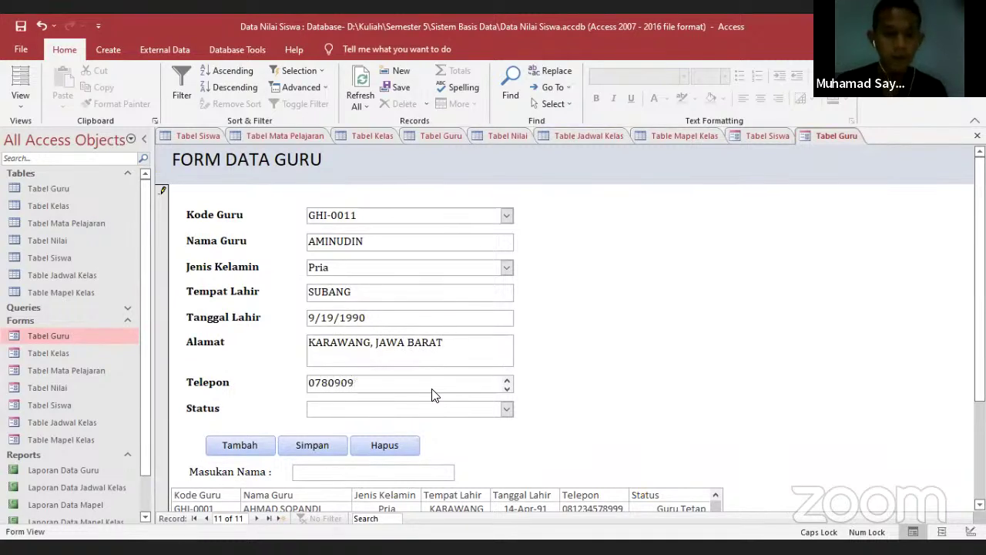
key("Tab")
Set the teacher's status to Guru Tetap and save the record
left_click(507, 410)
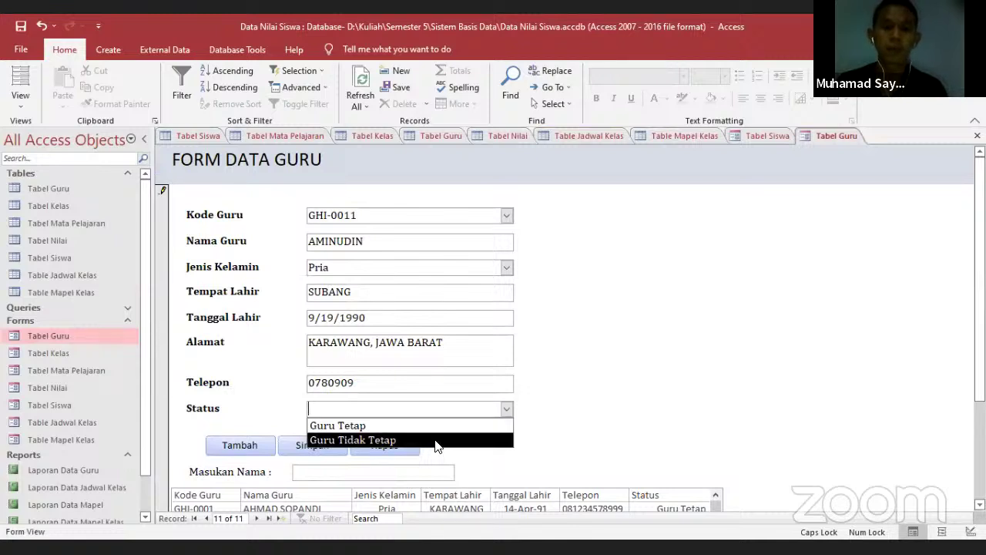
left_click(435, 428)
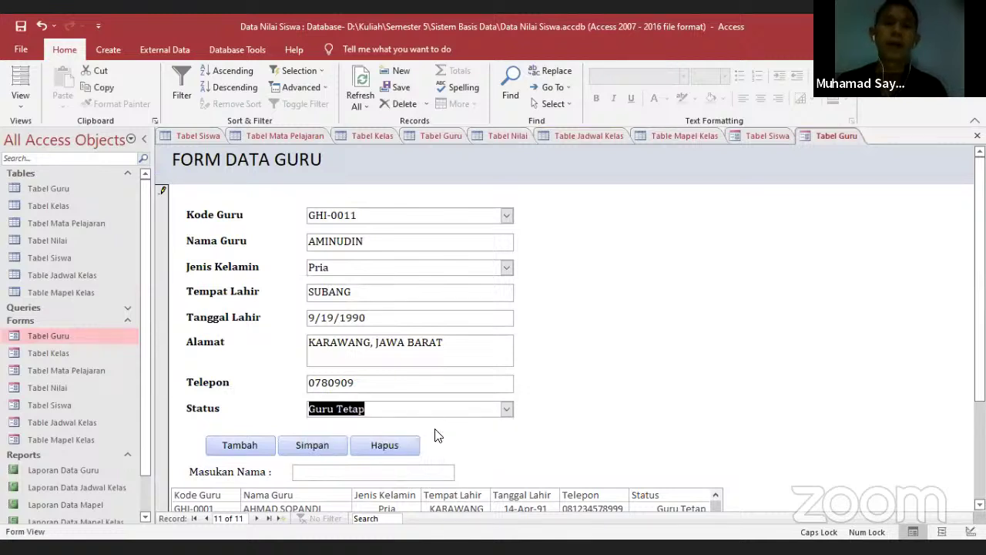
left_click(307, 445)
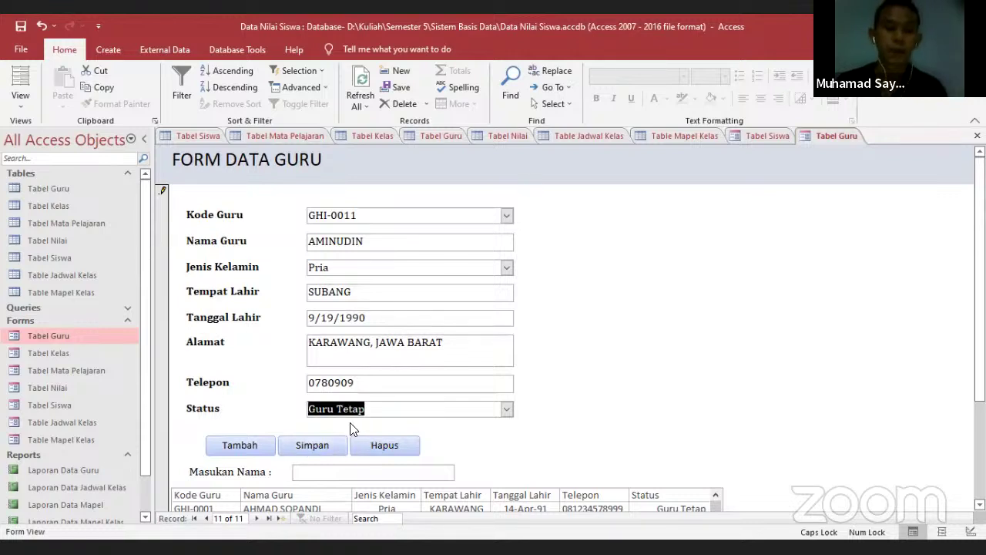
left_click(305, 445)
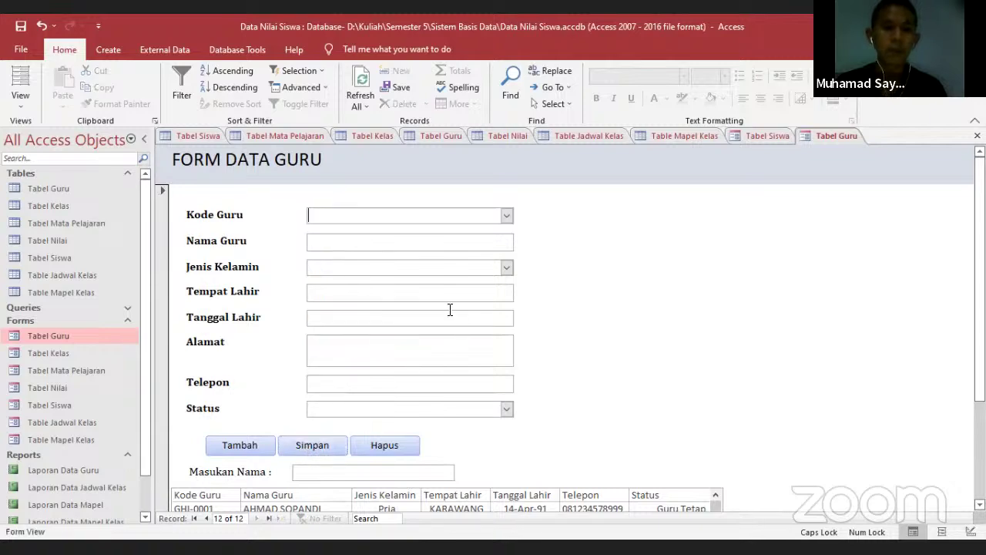
left_click(438, 136)
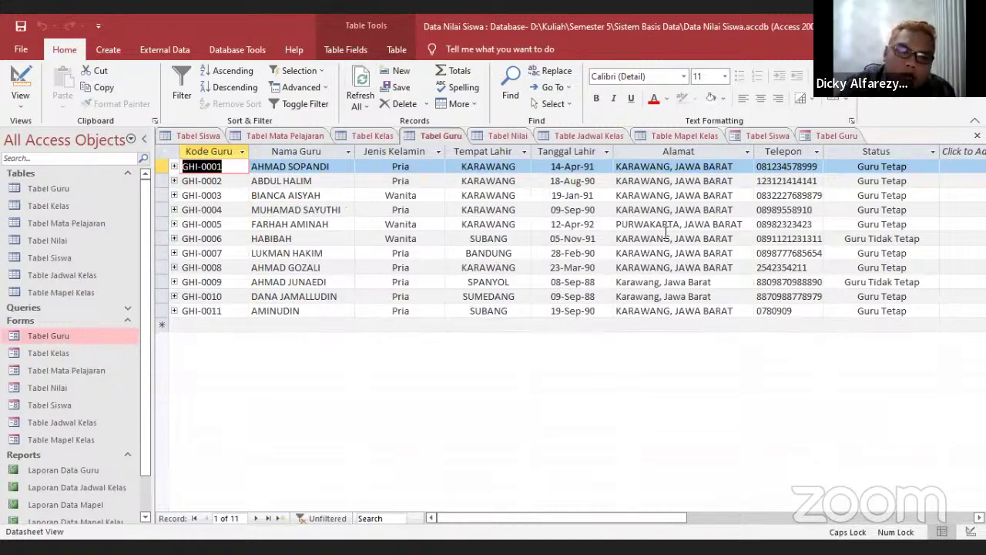
left_click(806, 136)
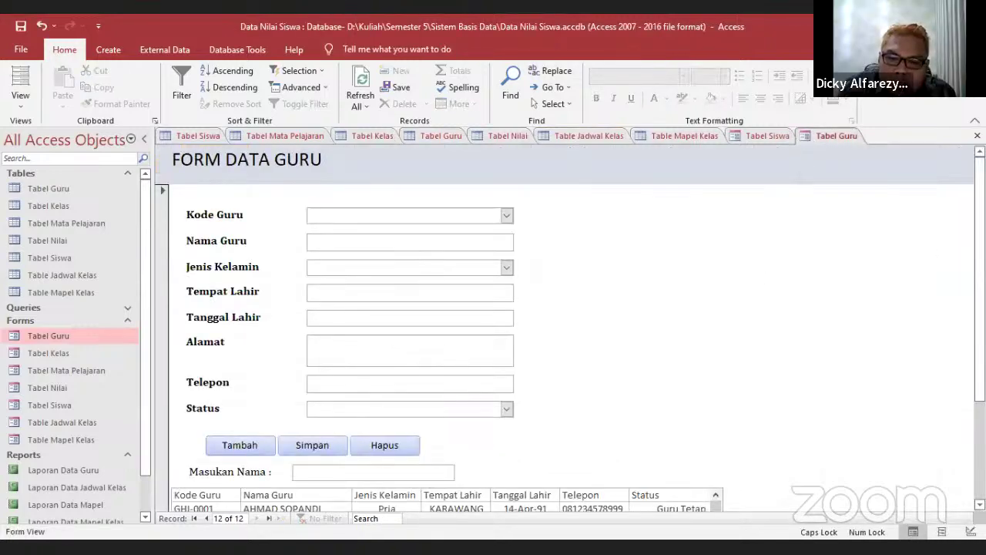
scroll(493, 324, "down", 4)
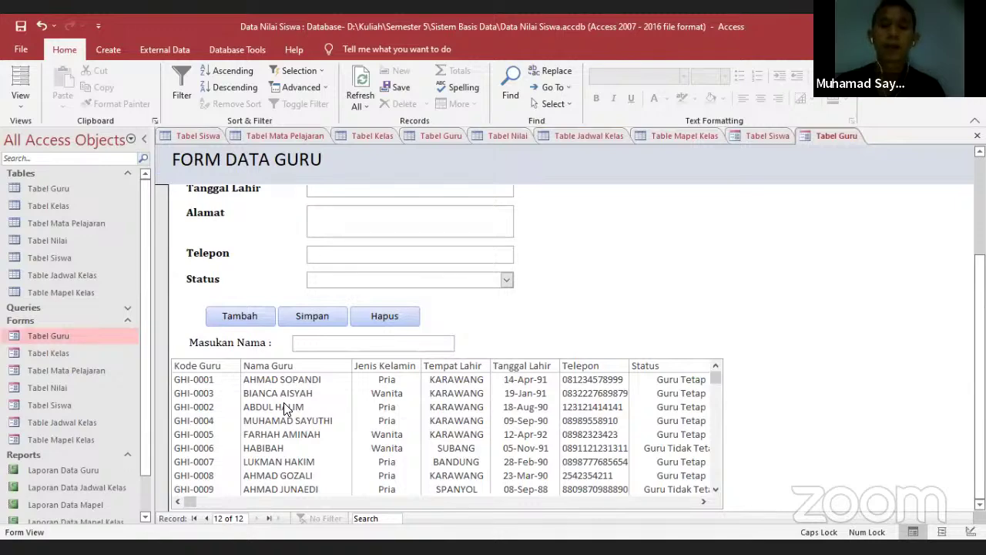
Replace teacher GHI-0002's phone number, save the record, and scroll to the Reports list
left_click(283, 404)
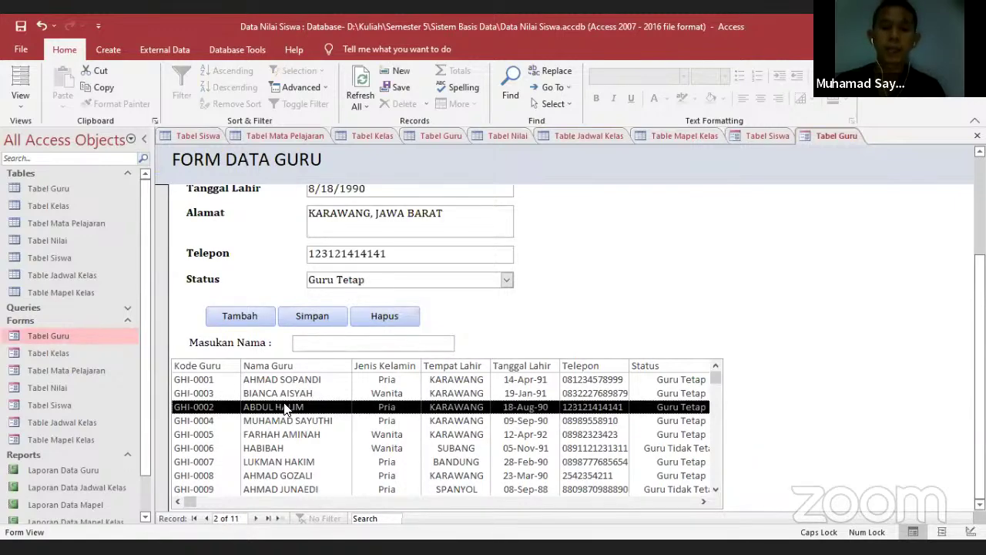
left_click(393, 257)
left_click_drag(392, 257, 280, 256)
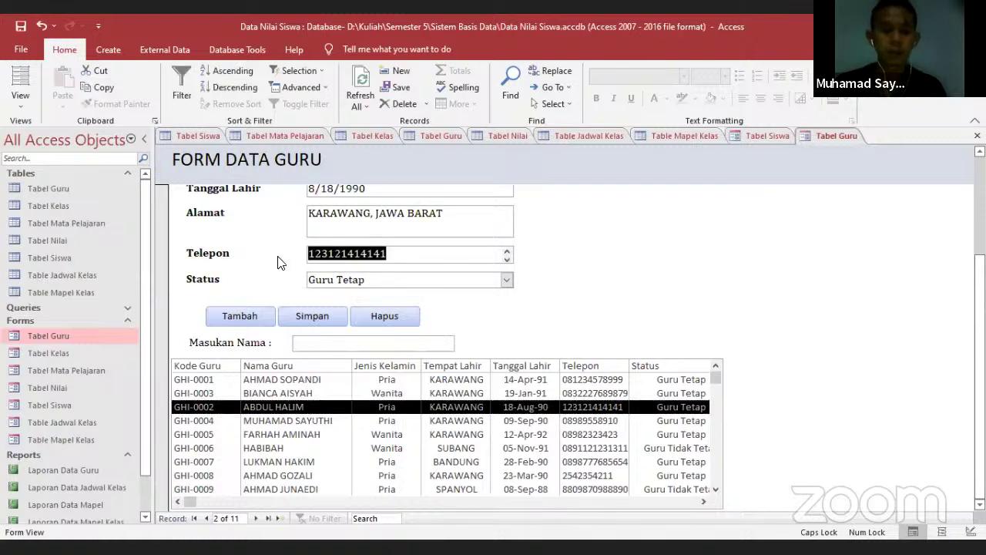
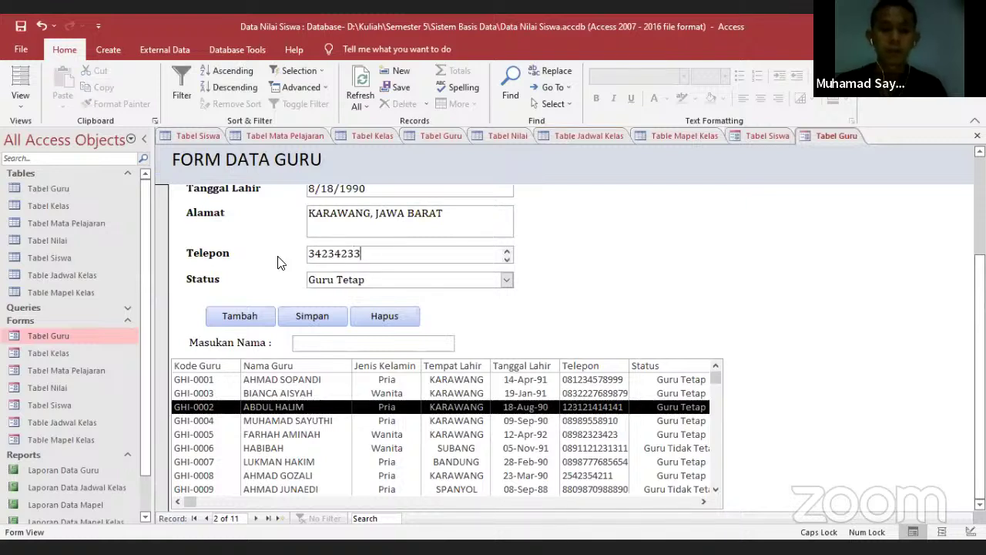
left_click(308, 314)
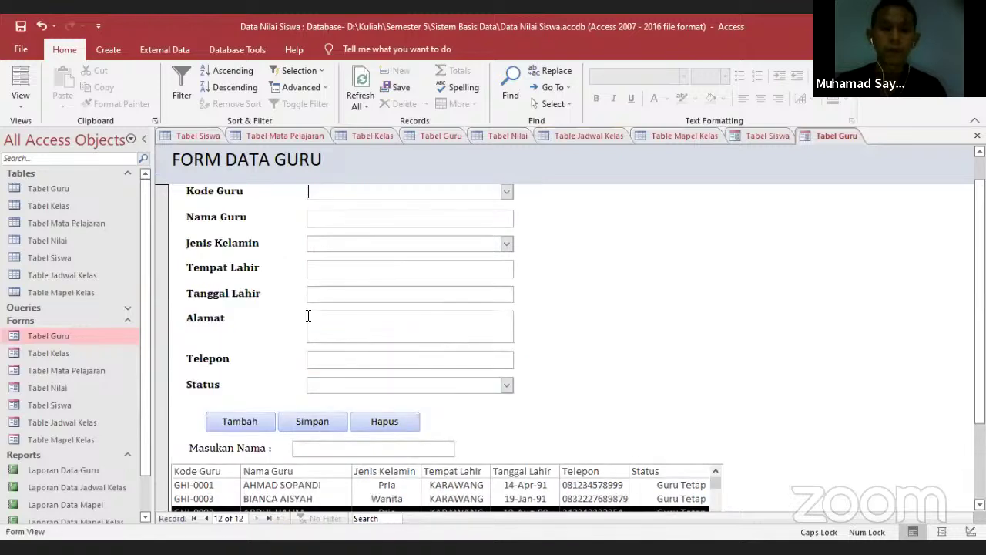
scroll(735, 404, "down", 2)
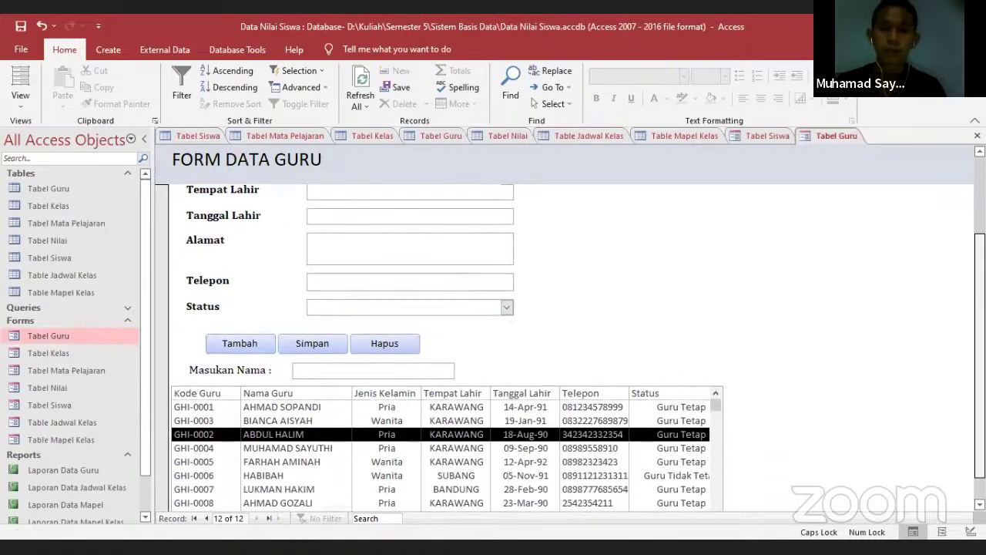
scroll(928, 316, "down", 1)
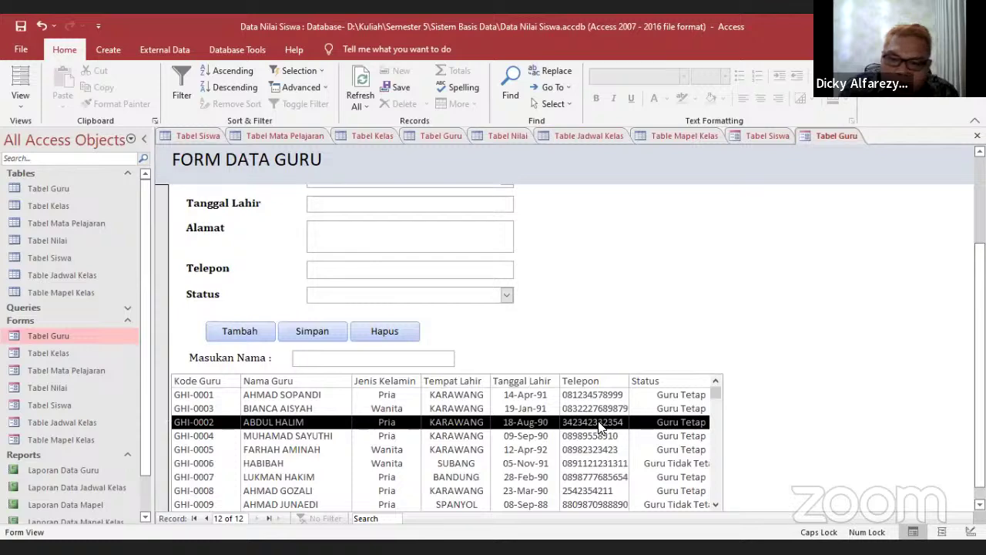
scroll(920, 385, "up", 1)
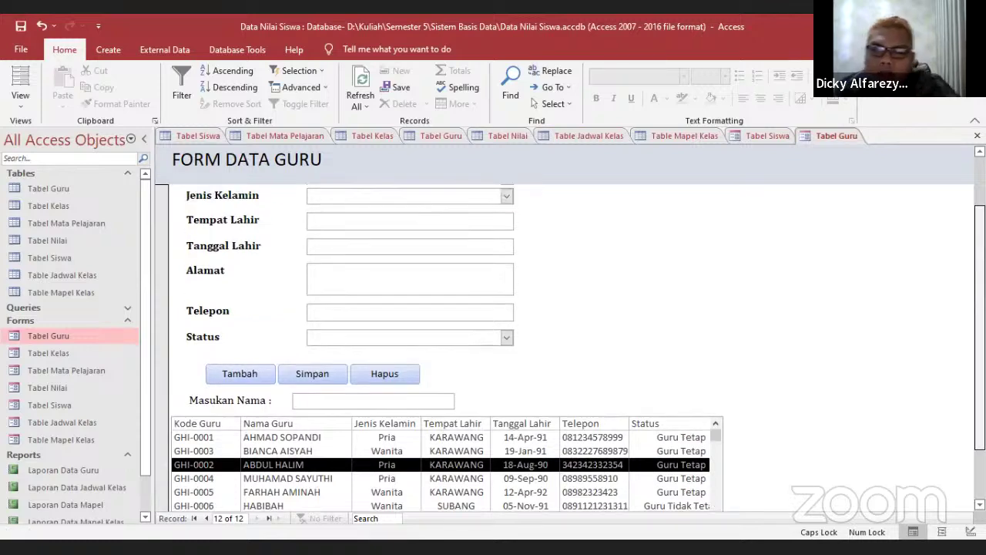
scroll(570, 347, "up", 2)
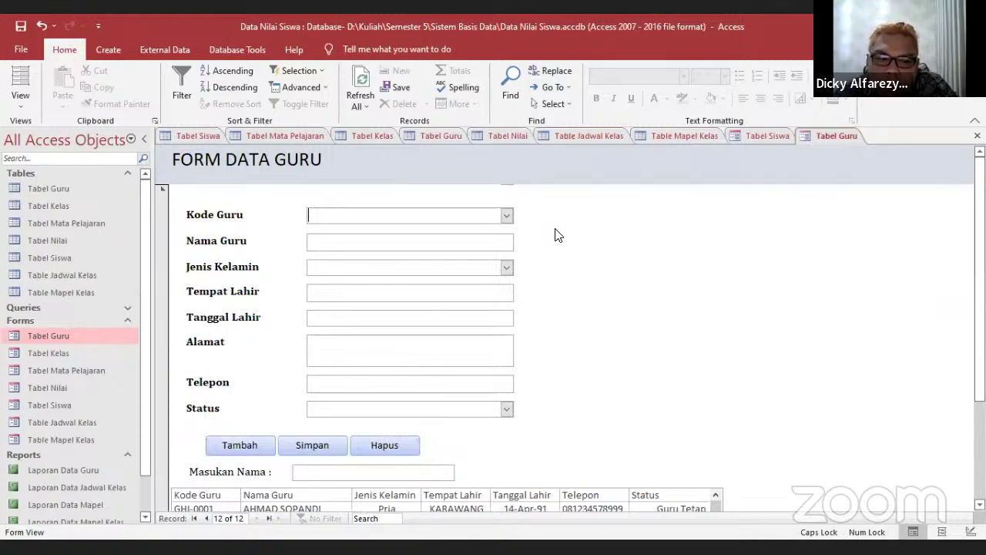
scroll(954, 234, "down", 1)
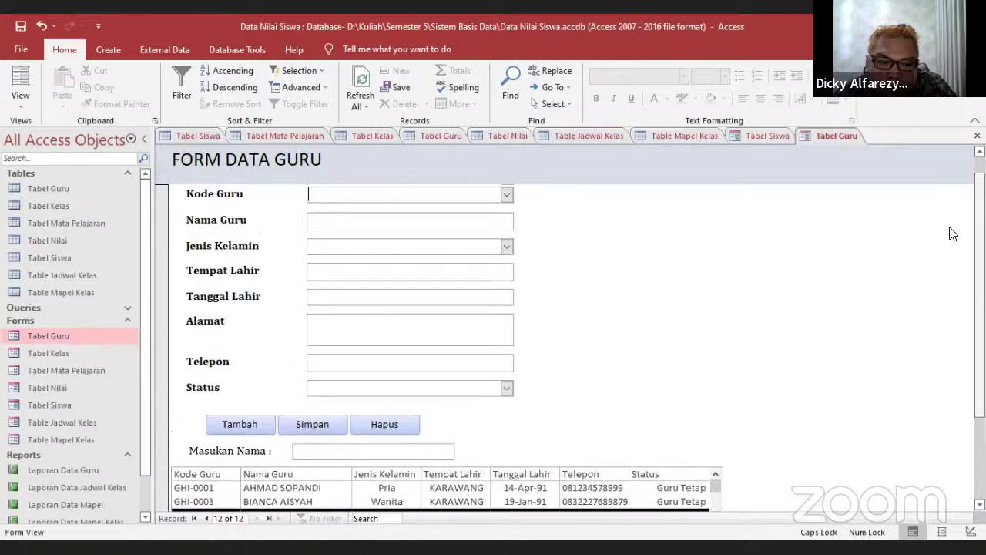
scroll(148, 339, "down", 2)
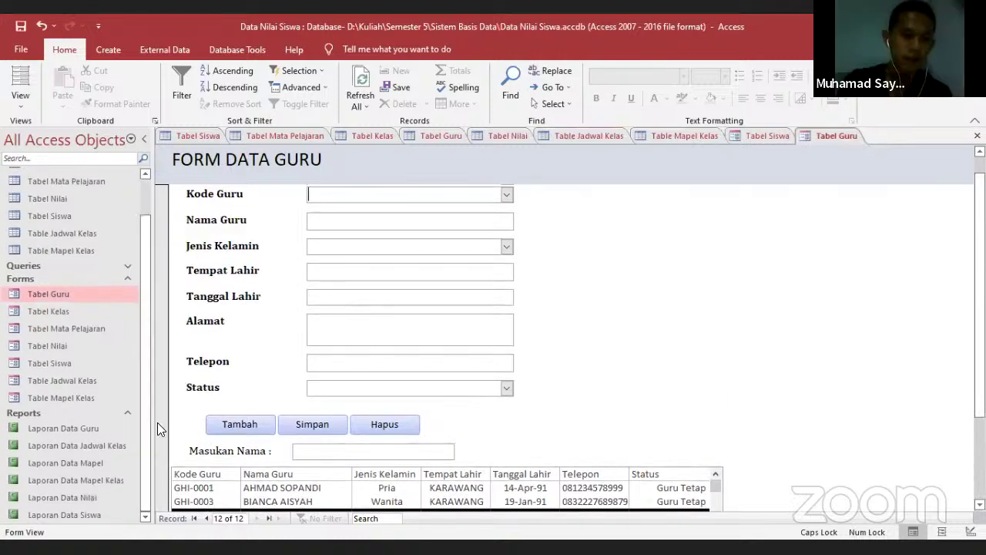
Open the Laporan Data Guru report and compare its 11 teachers with Tabel Guru
left_click(58, 428)
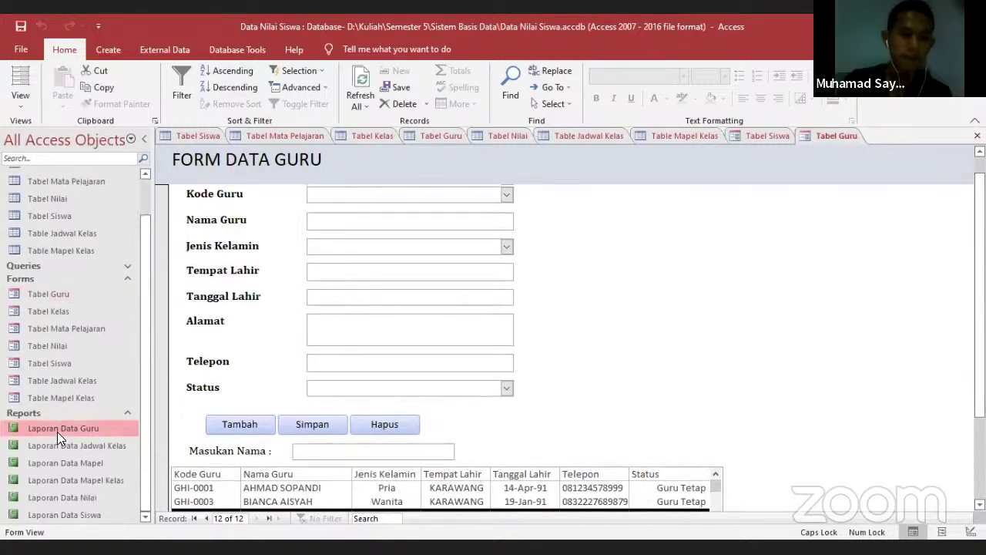
double_click(57, 432)
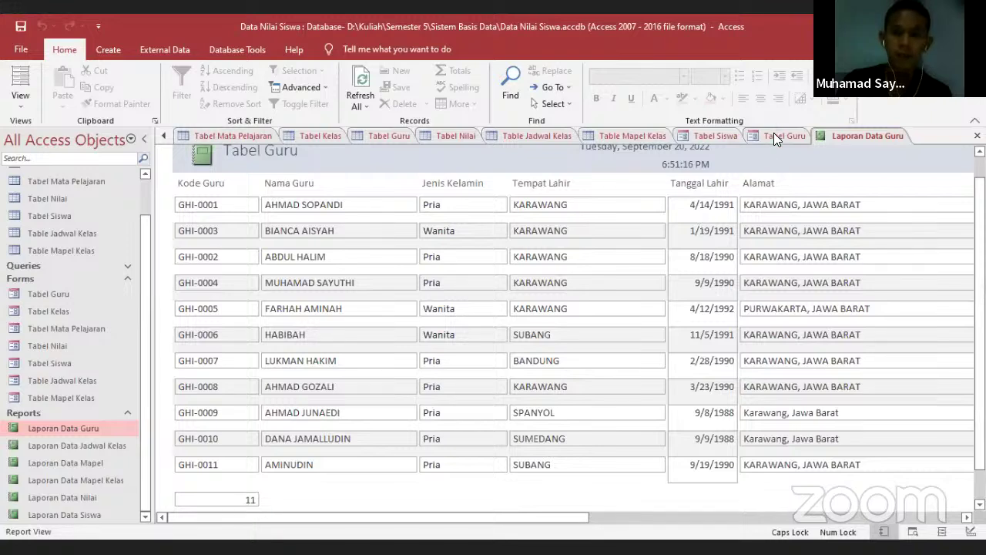
left_click(773, 135)
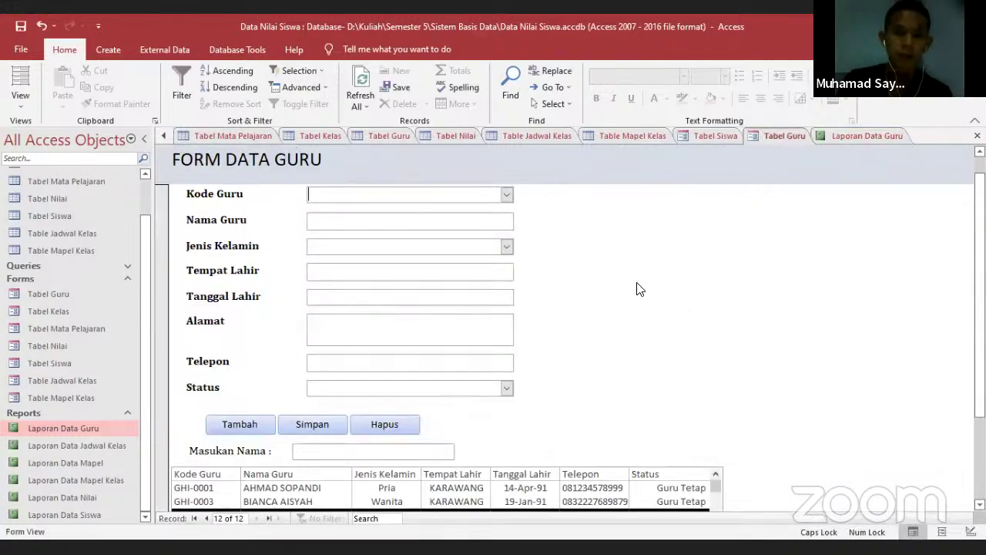
left_click(370, 138)
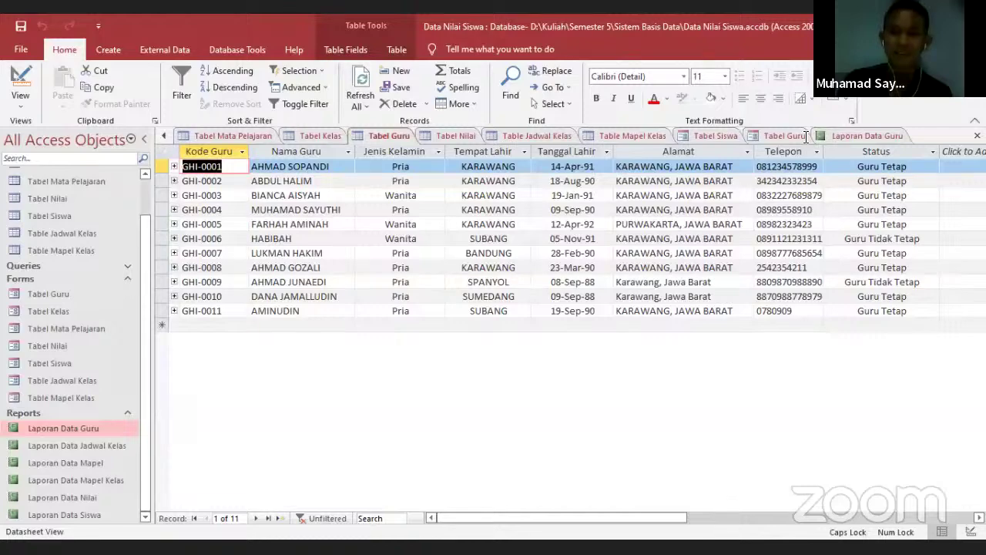
left_click(862, 138)
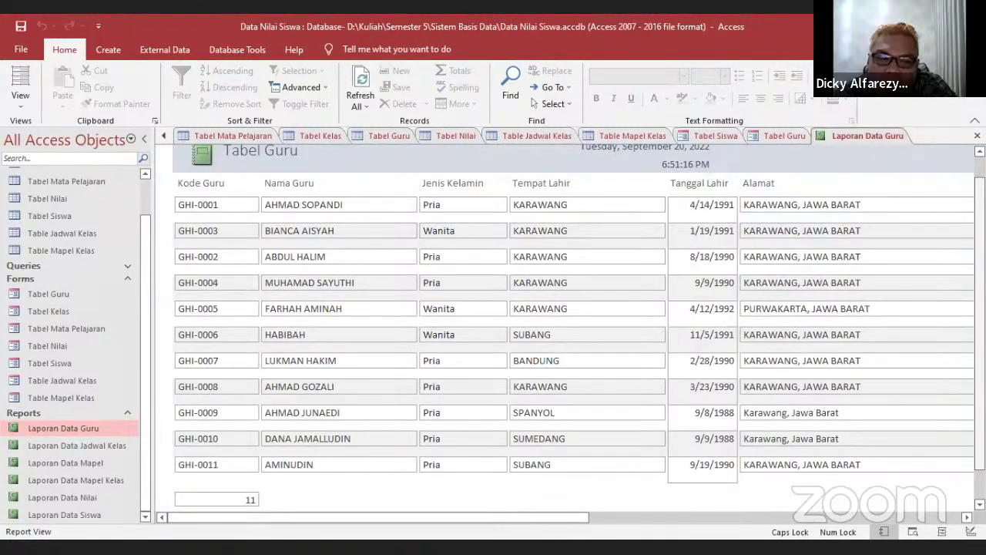
scroll(738, 264, "down", 2)
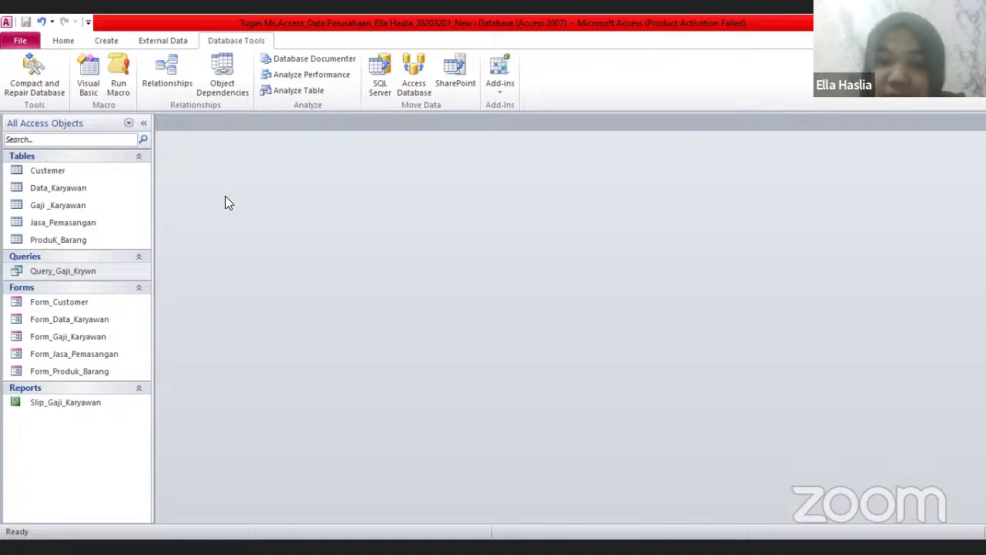
Open the Gaji_Karyawan, Customer and Data_Karyawan tables from the navigation pane
double_click(83, 207)
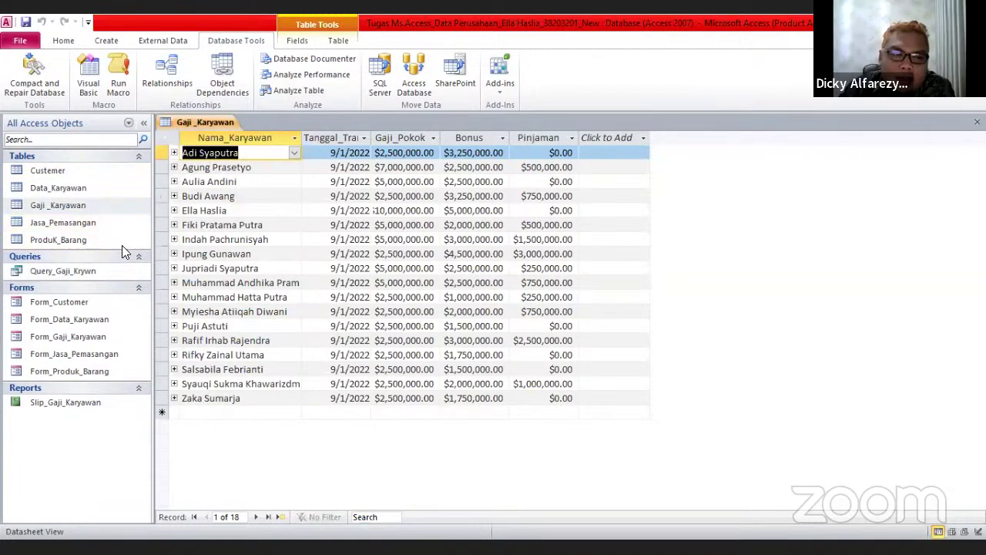
left_click(105, 306)
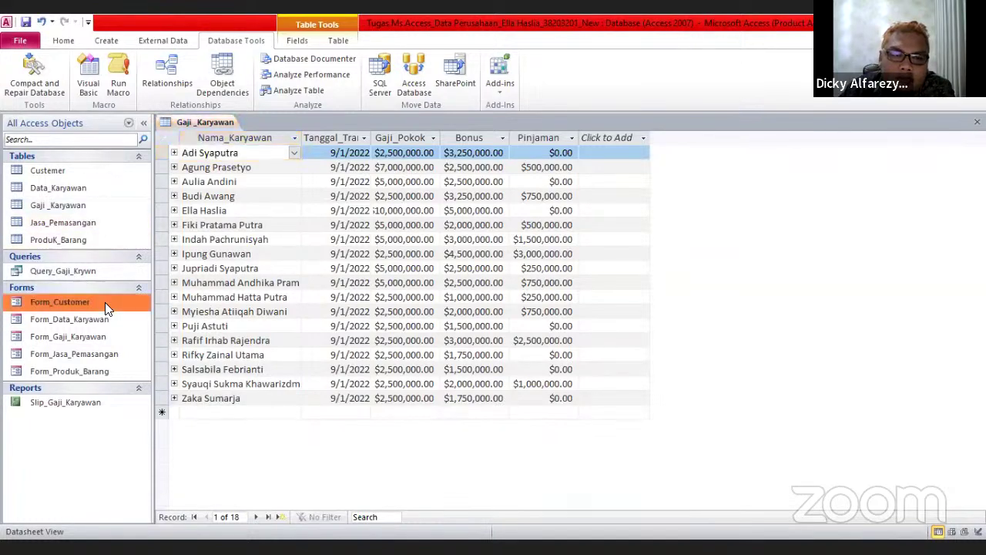
double_click(93, 173)
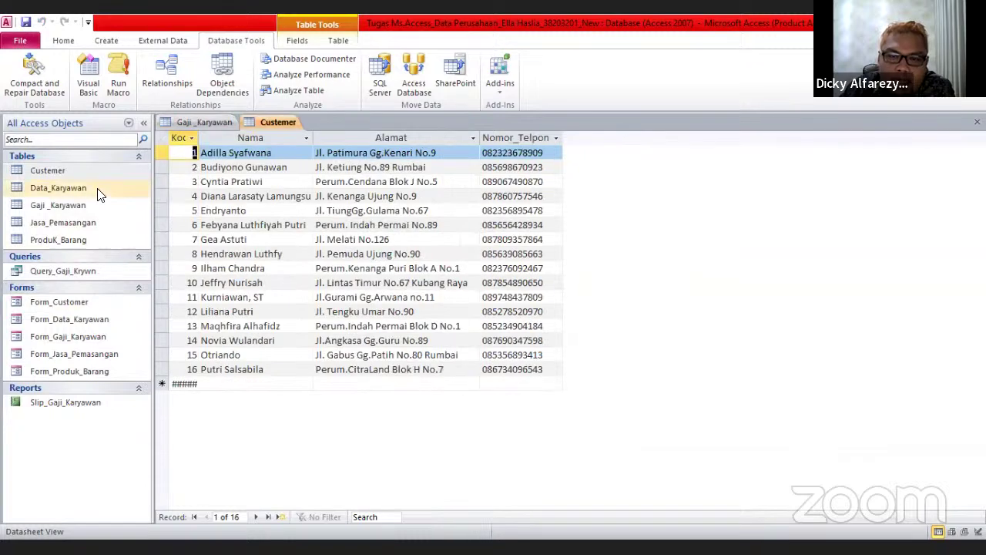
double_click(95, 189)
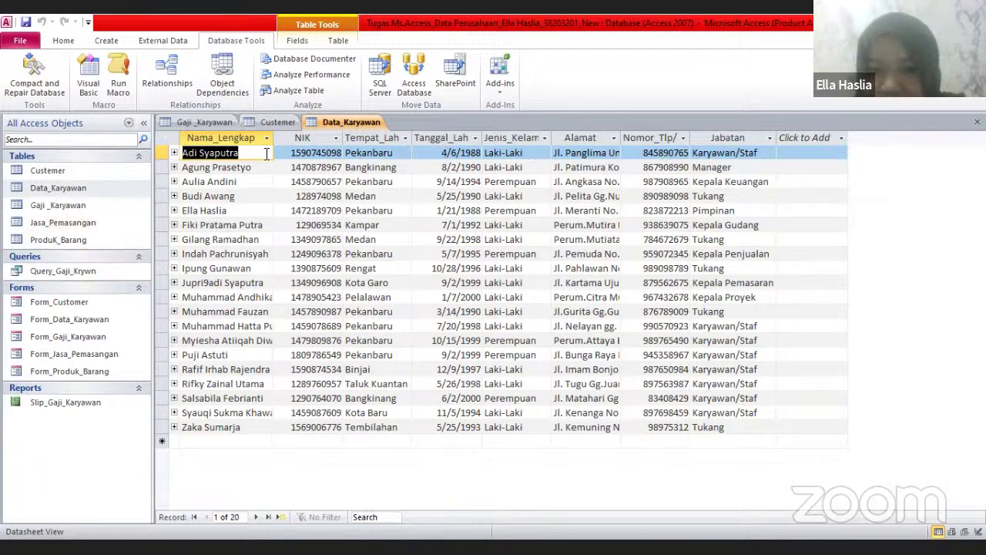
Cycle through the Customer and Data_Karyawan tabs back to Gaji_Karyawan, then open Form_Data_Karyawan
left_click(272, 122)
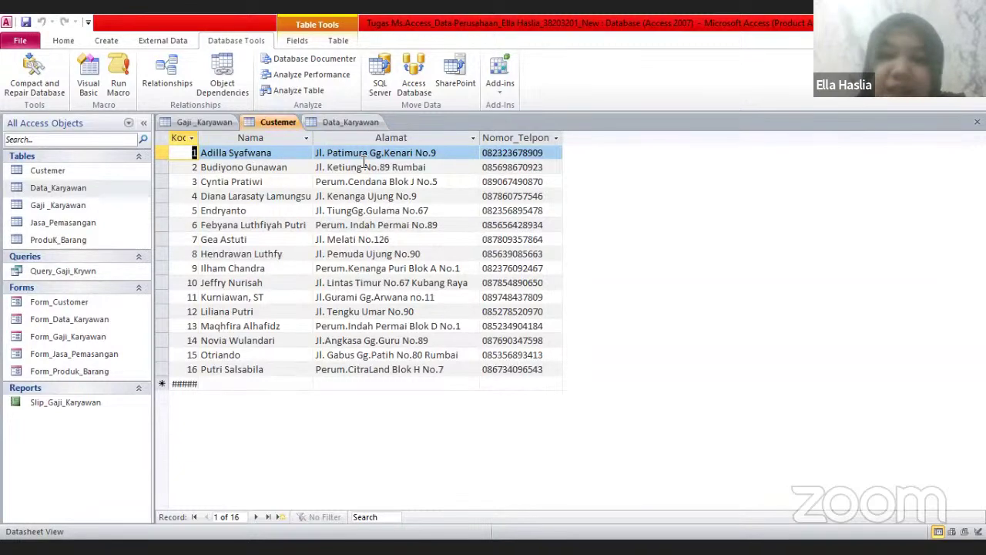
left_click(368, 124)
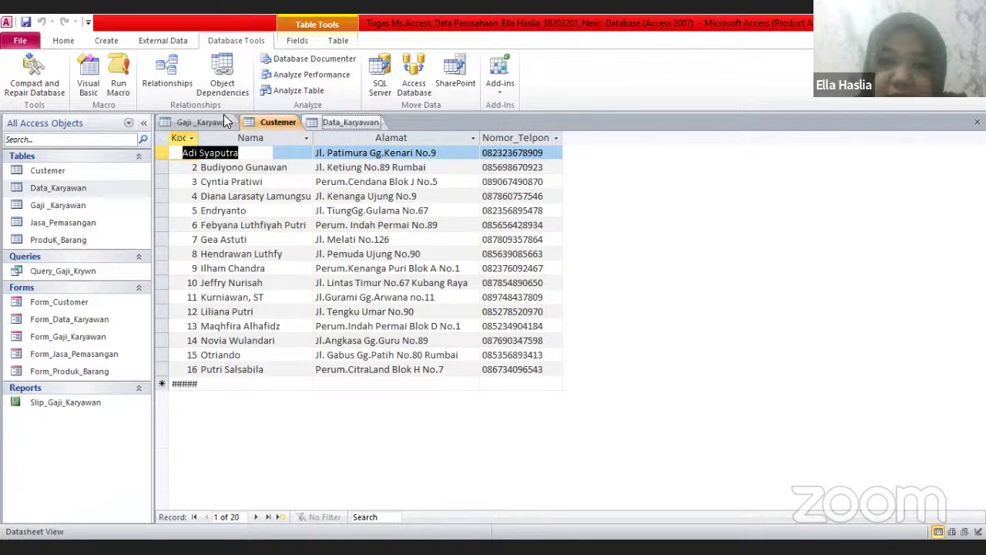
left_click(218, 123)
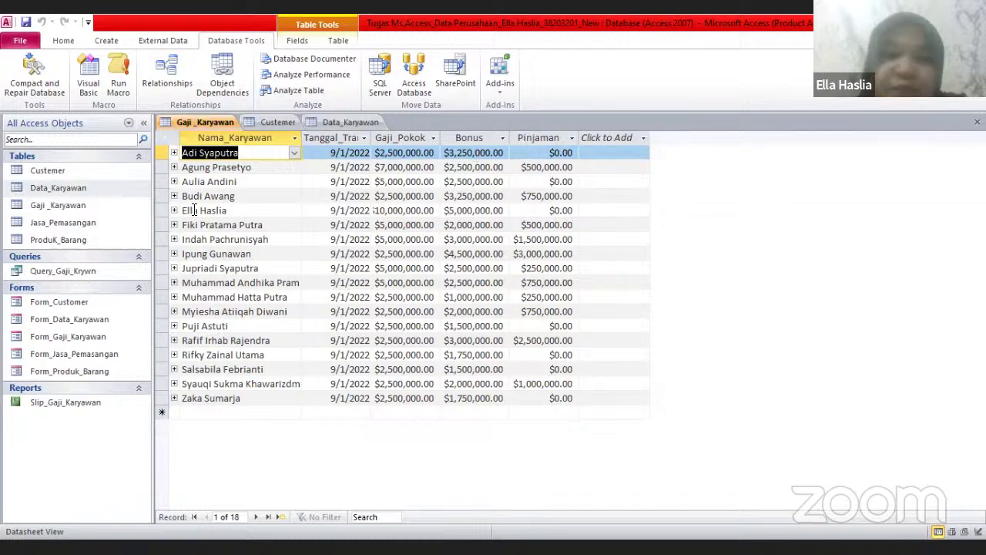
double_click(98, 322)
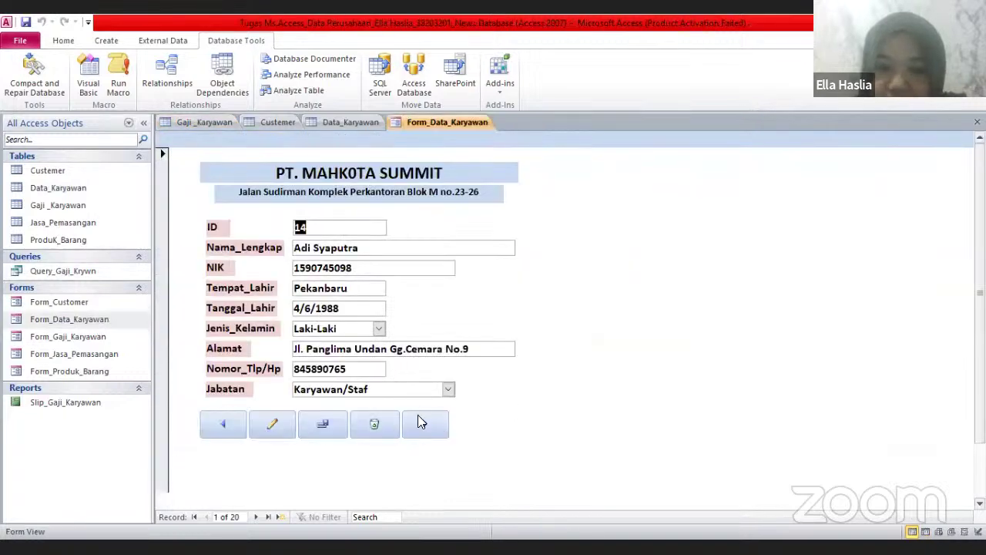
Browse employee records back and forth, ending on blank new record 21 with the name field active
left_click(276, 424)
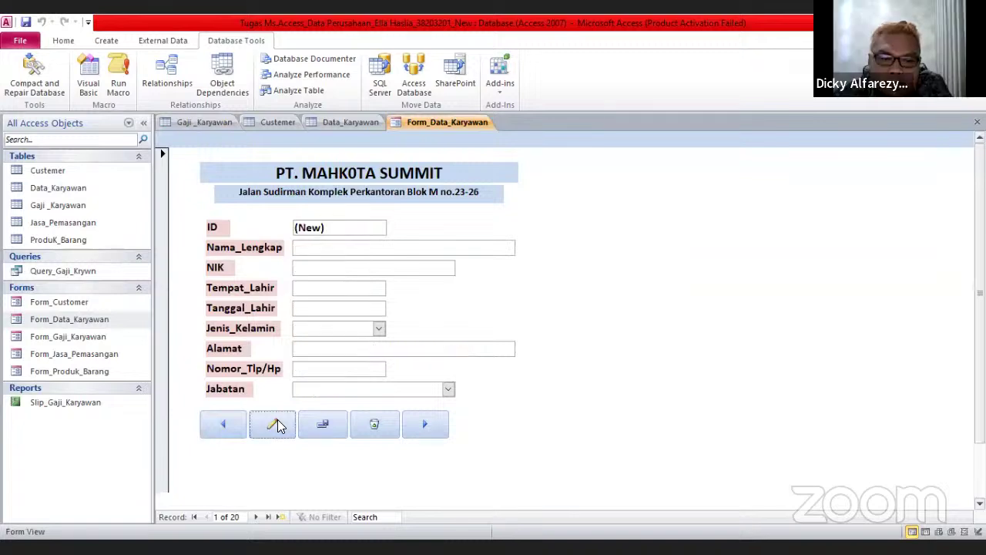
left_click(221, 425)
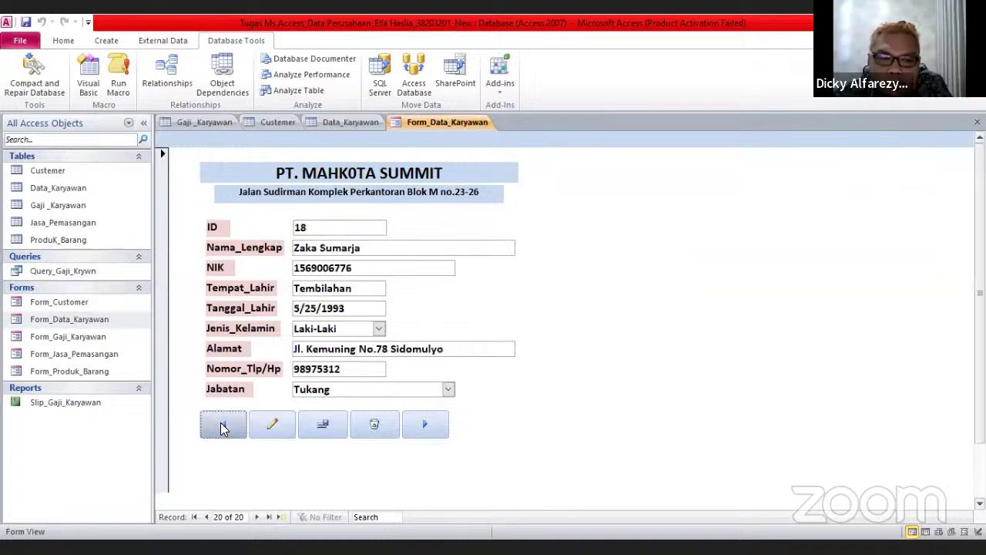
left_click(221, 423)
left_click(221, 422)
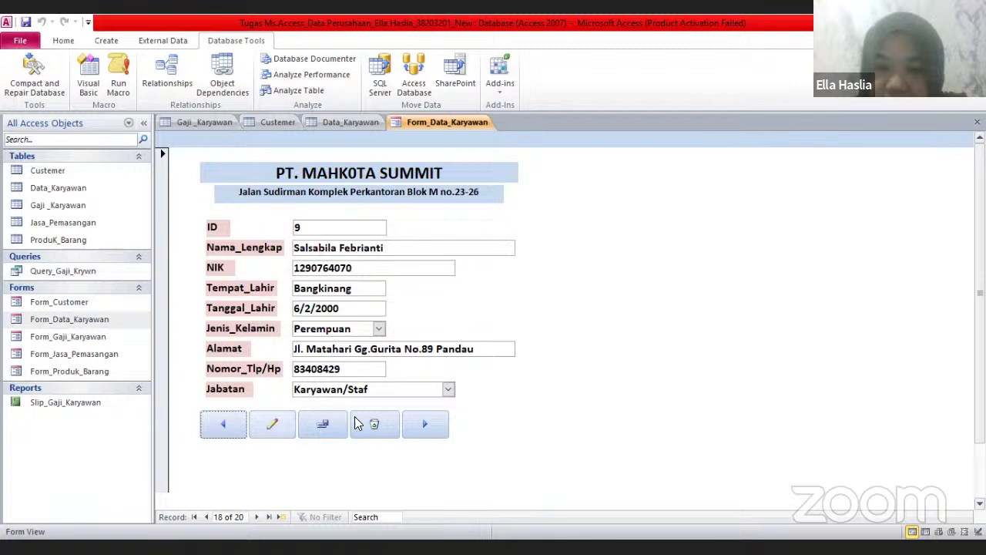
left_click(424, 423)
left_click(424, 423)
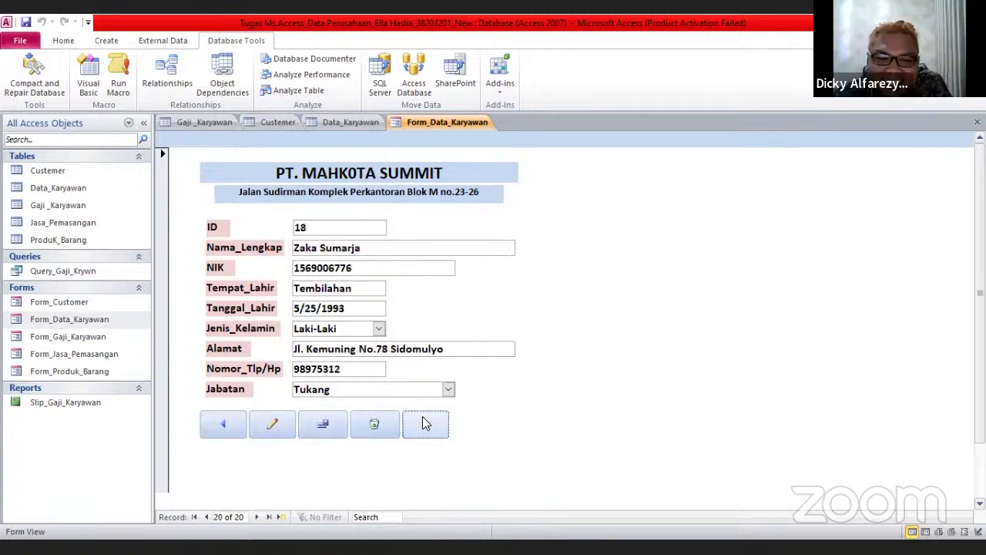
left_click(235, 426)
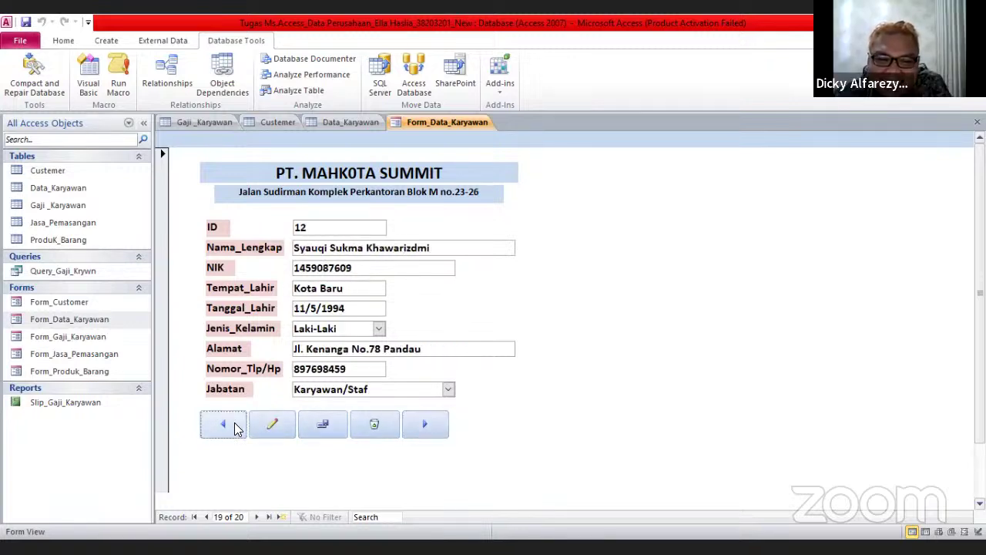
left_click(436, 424)
left_click(444, 429)
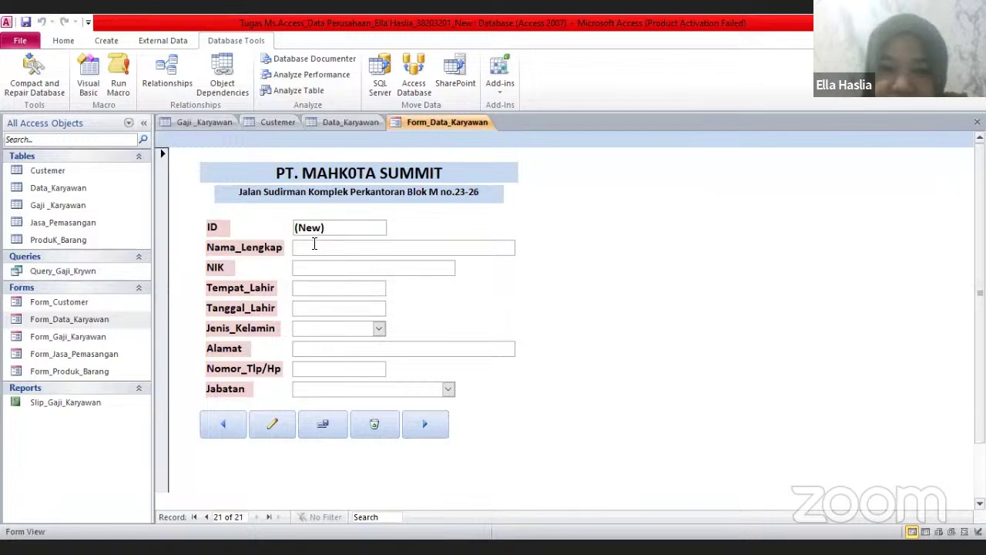
left_click(314, 244)
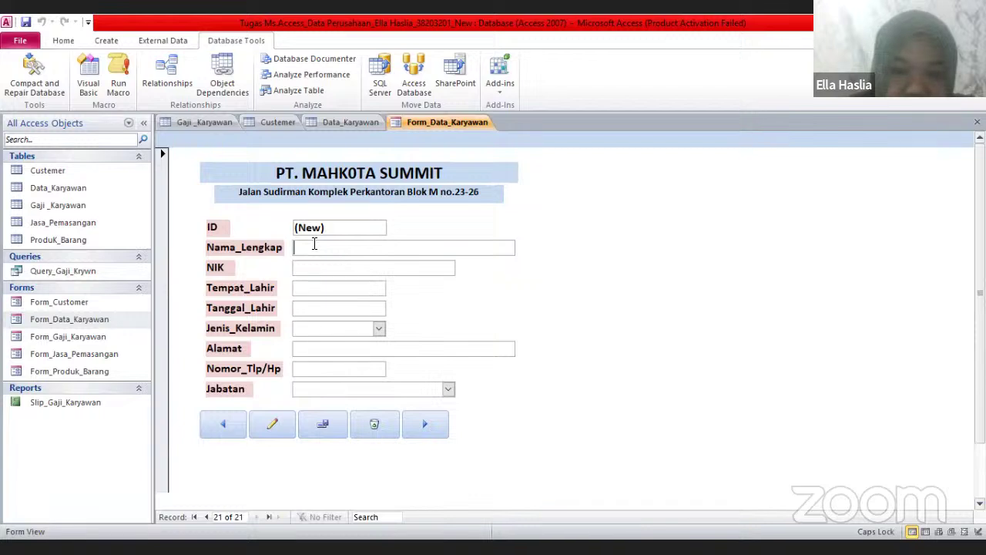
Type the new employee's full name, correcting the capitalisation mistakes
key("Caps_Lock")
type("AS")
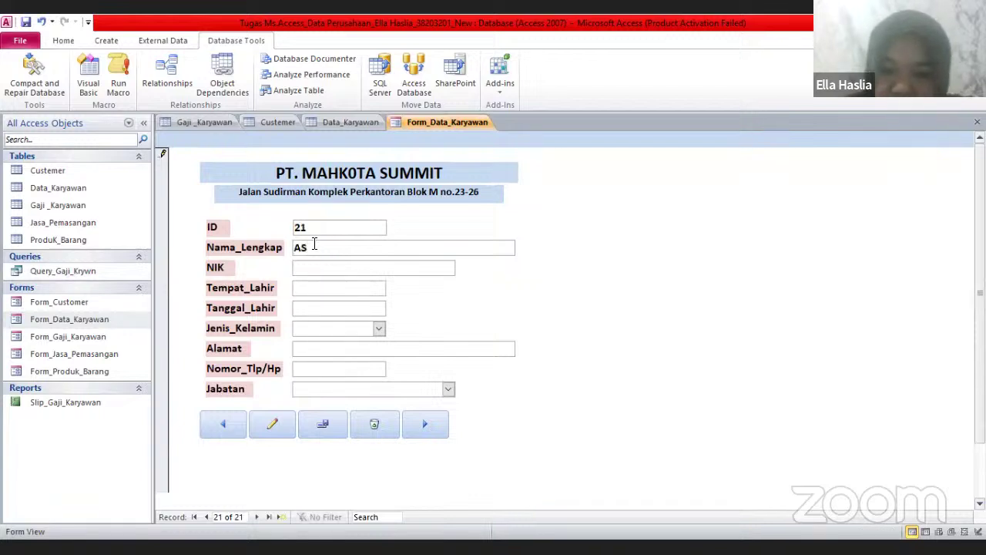
key("BackSpace")
key("Caps_Lock")
type("s")
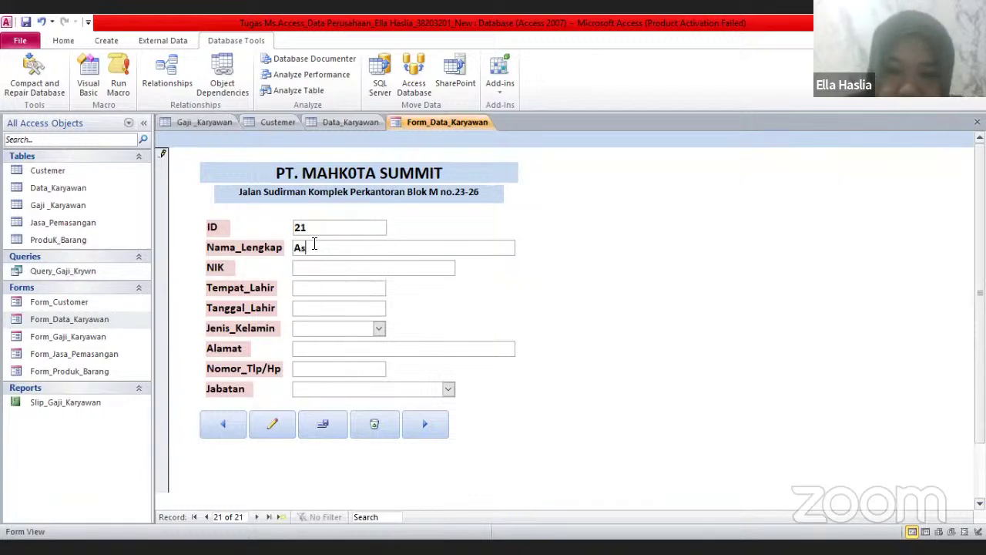
key("Caps_Lock")
type("A")
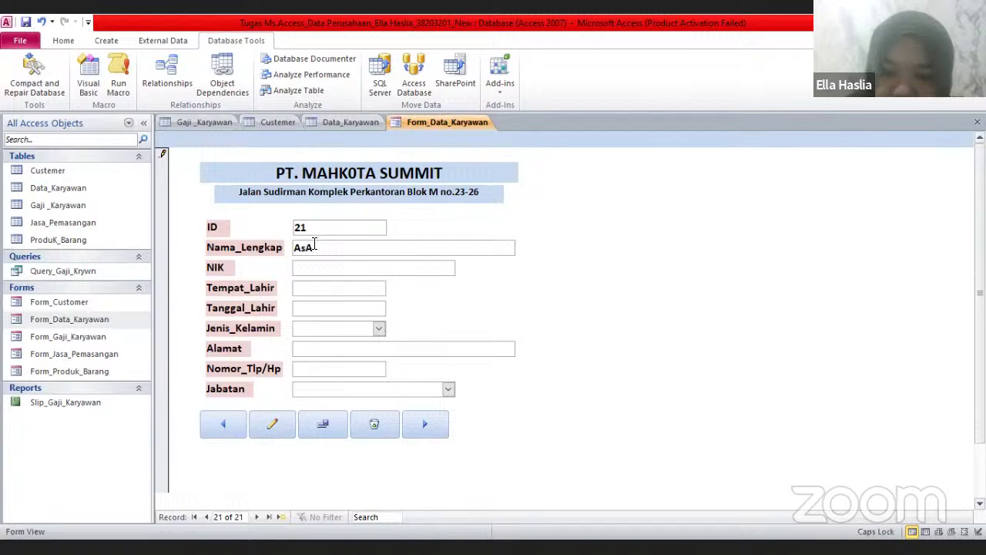
key("BackSpace")
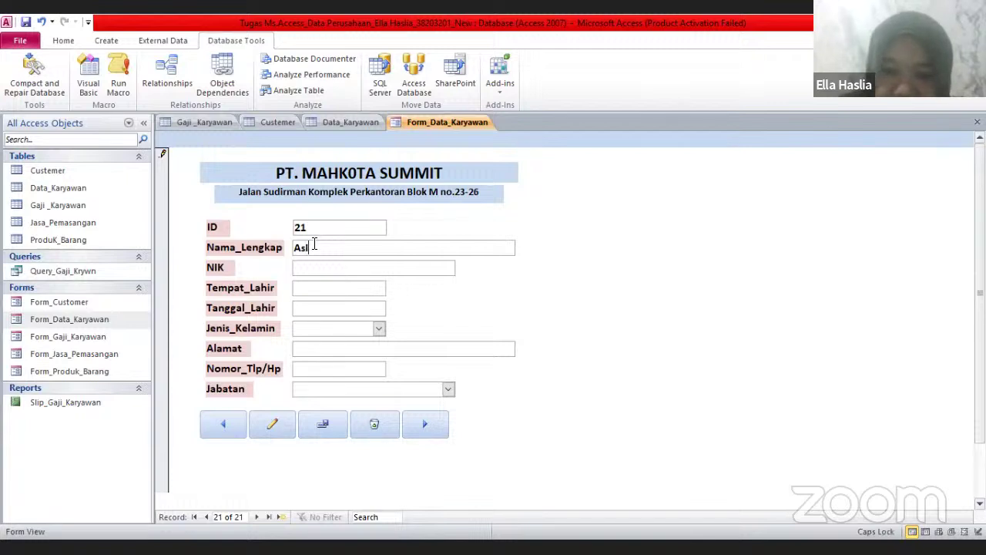
type("LA")
key("BackSpace")
key("BackSpace")
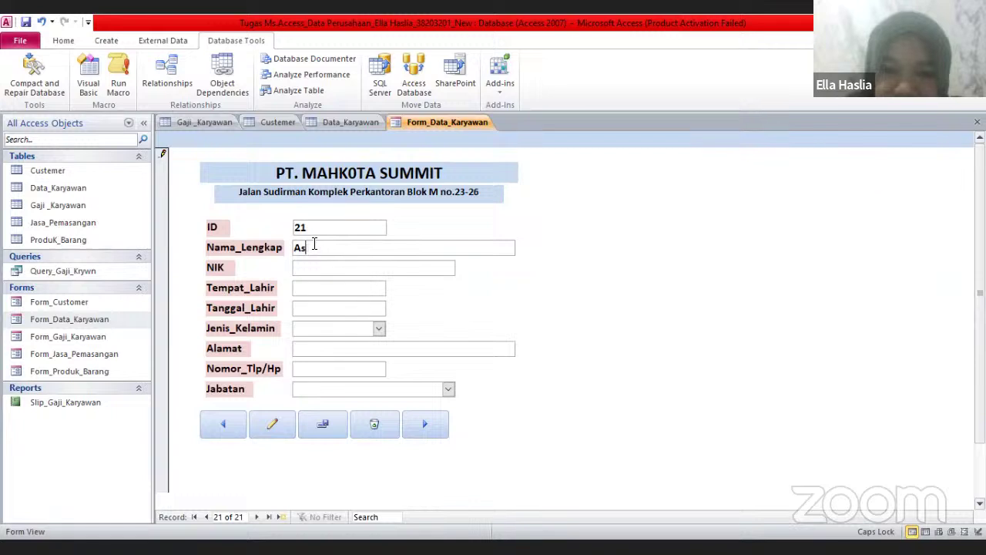
key("Caps_Lock")
type("illa")
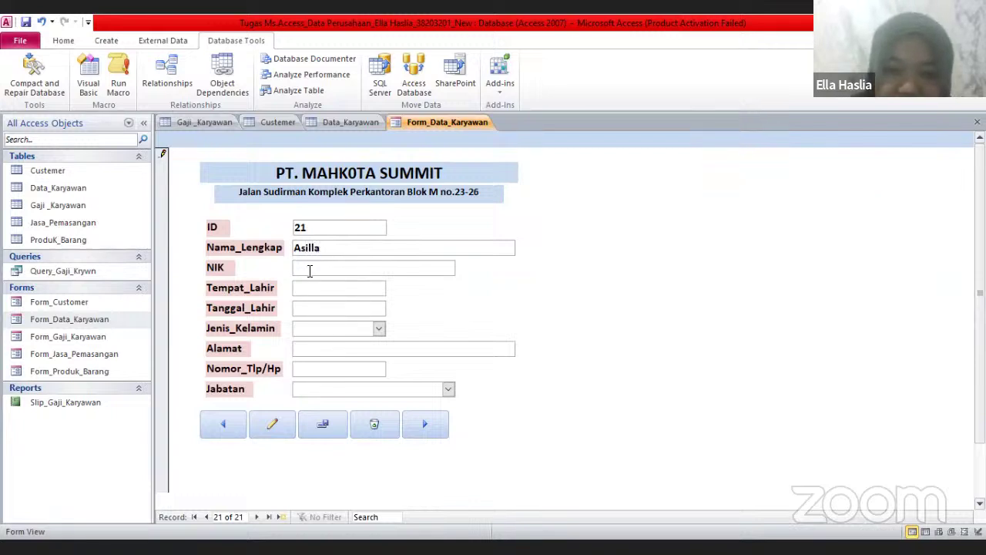
Enter the employee's NIK number, shortening it after the invalid-value warnings
left_click(309, 270)
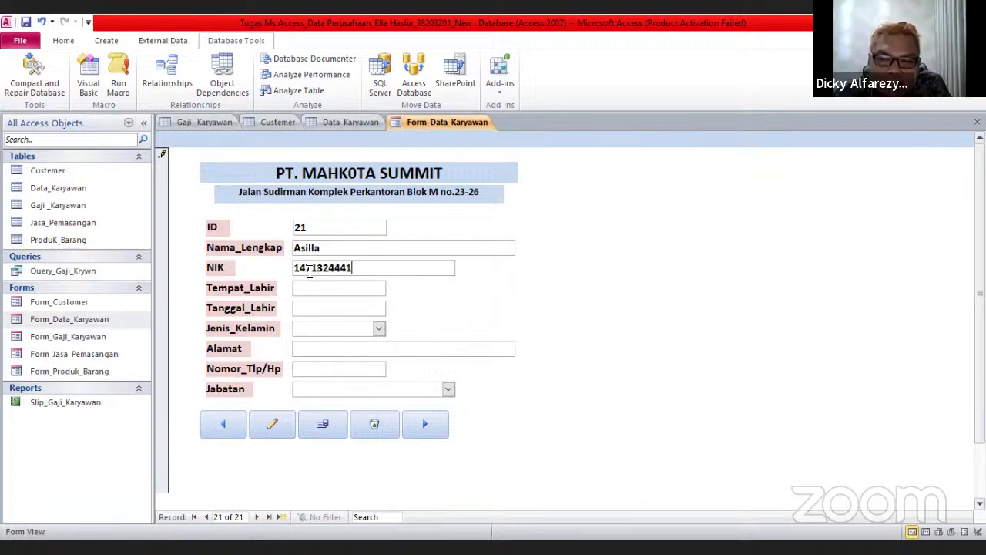
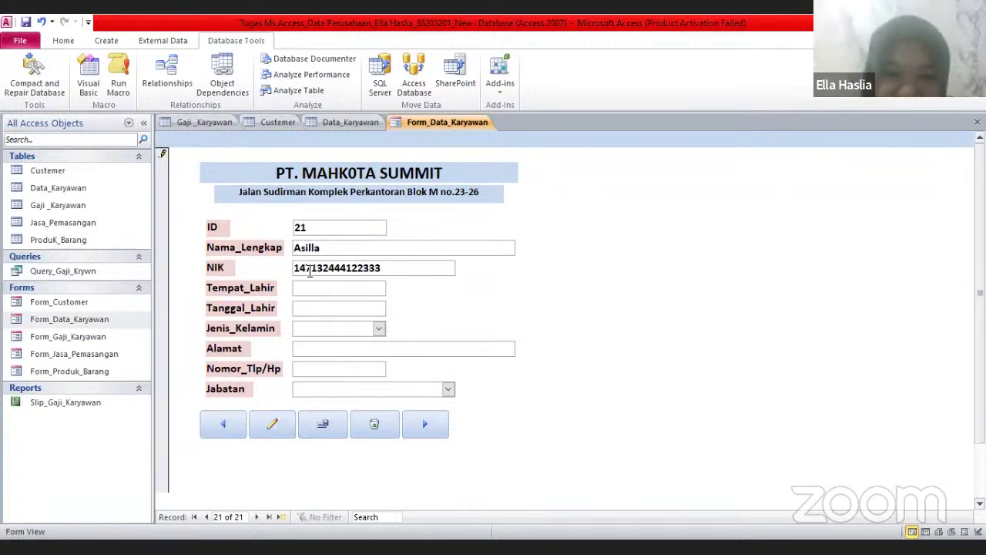
left_click(324, 285)
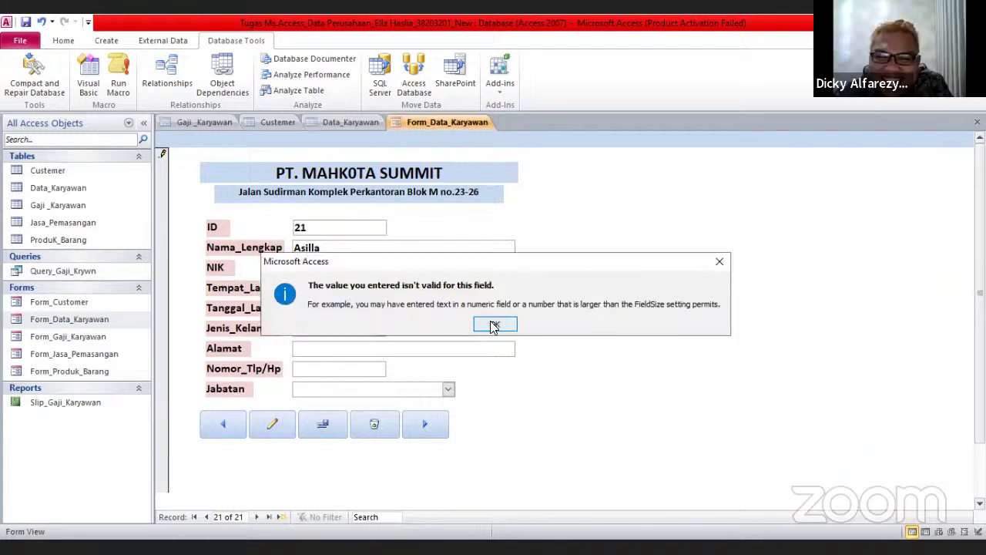
key("Return")
key("BackSpace")
key("BackSpace")
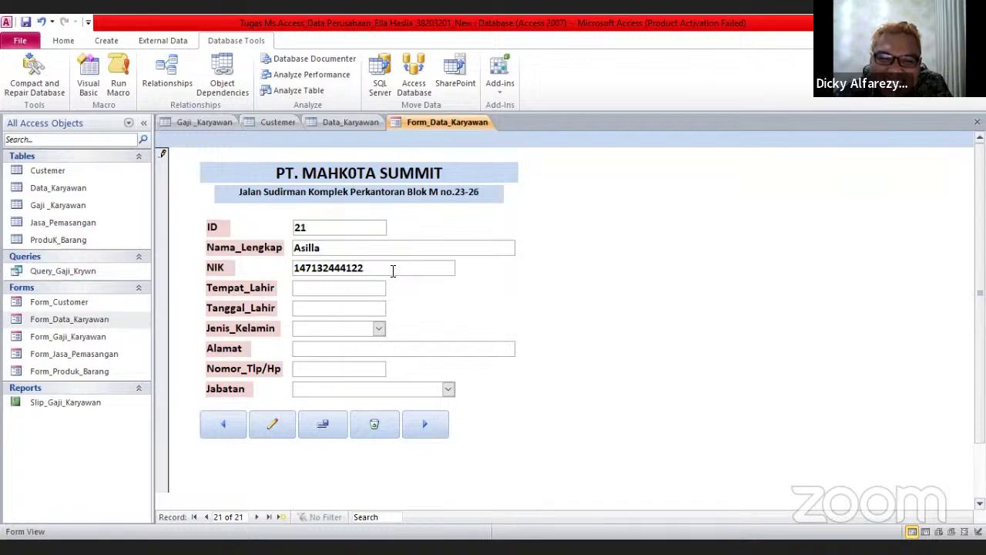
key("Return")
left_click(486, 319)
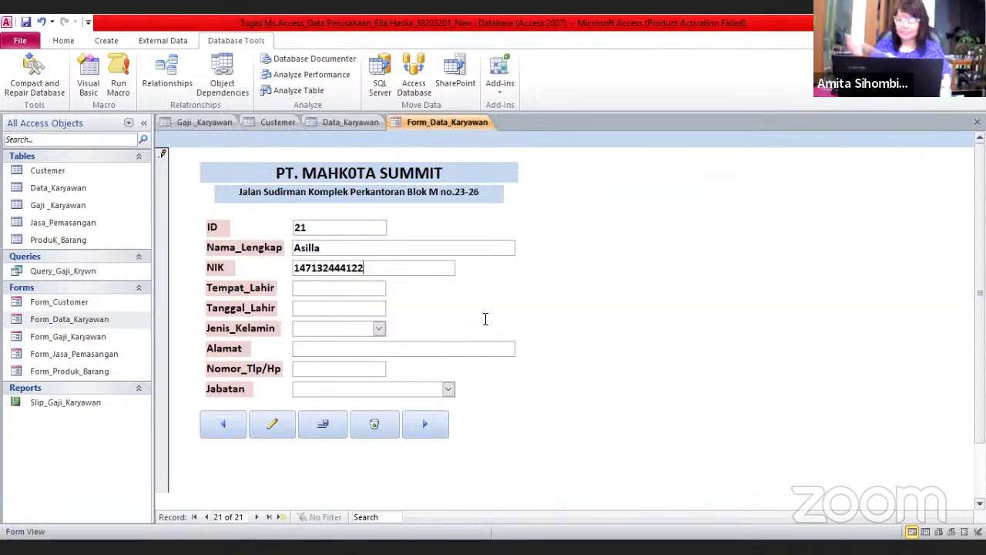
key("BackSpace")
key("BackSpace")
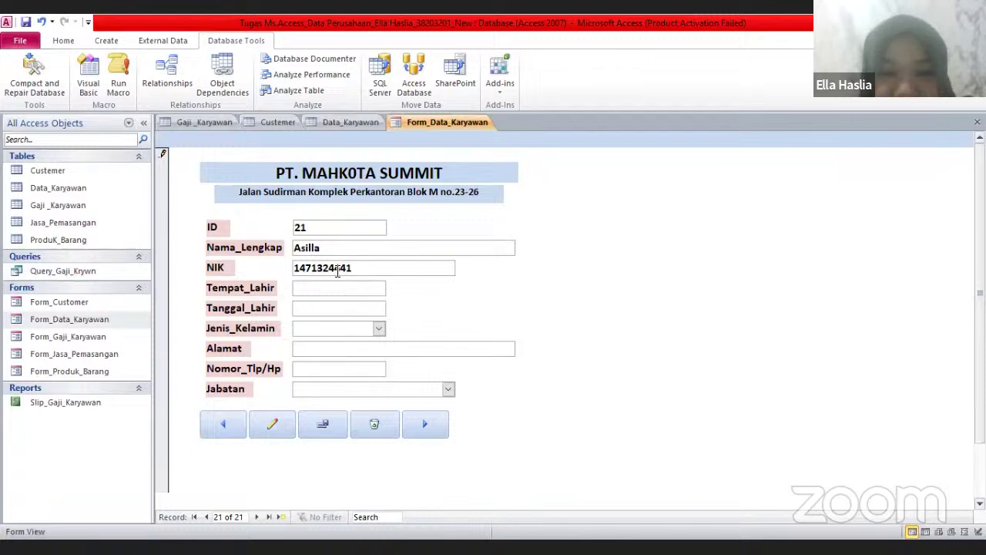
Enter Pekanbaru as the birthplace
left_click(370, 285)
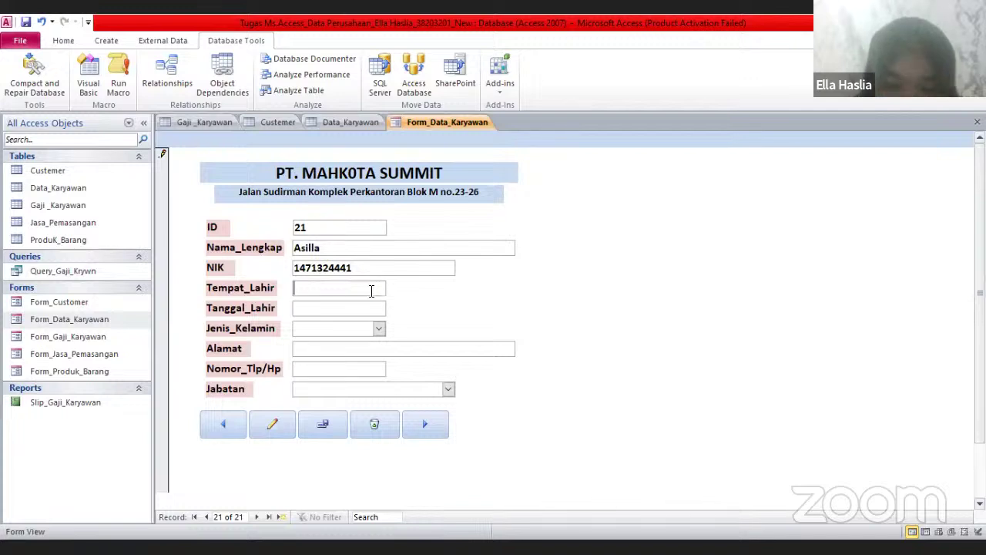
type("P+(ek")
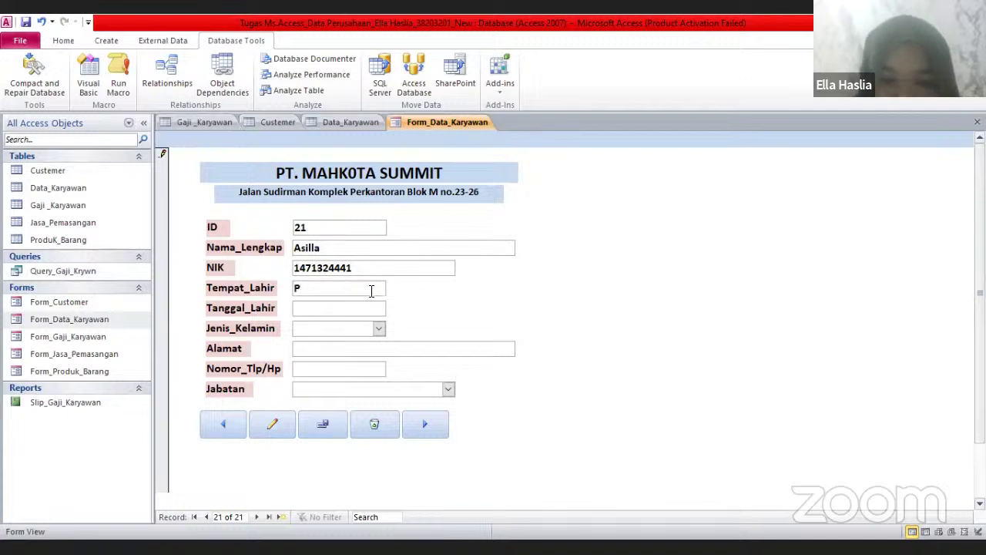
key("BackSpace")
key("BackSpace")
key("BackSpace")
key("BackSpace")
type("ekan")
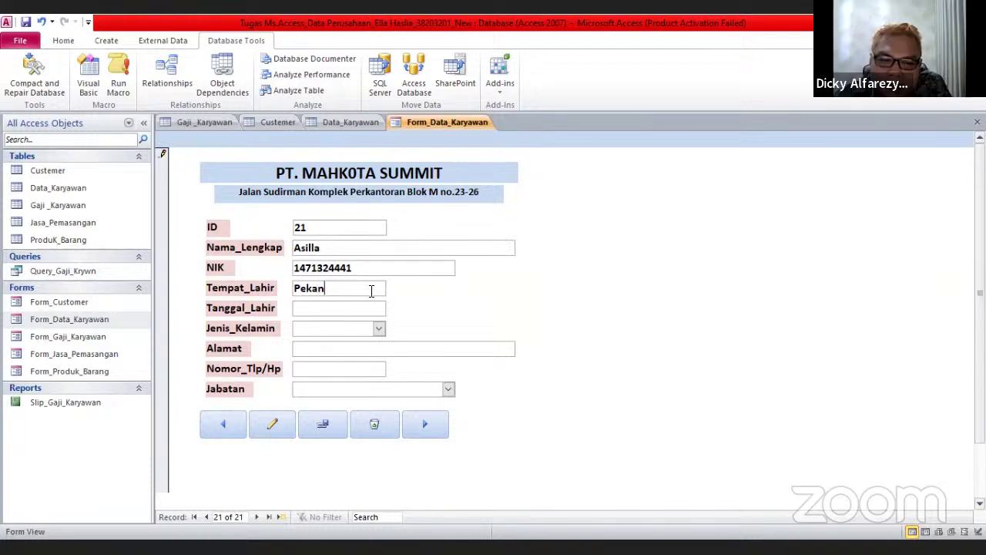
type("bar")
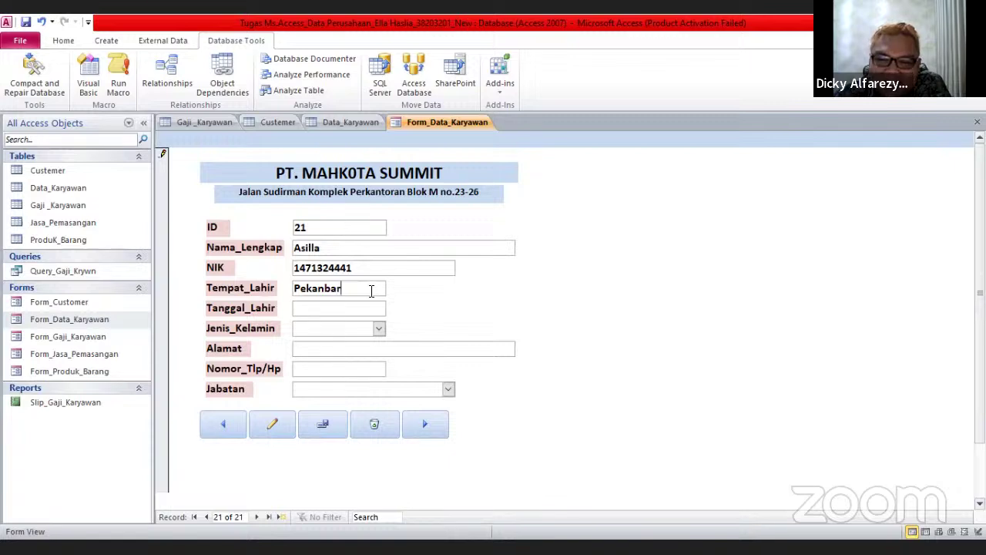
type("u")
Set the birth date to 7/7/2000 using the calendar and retyping the year
left_click(374, 314)
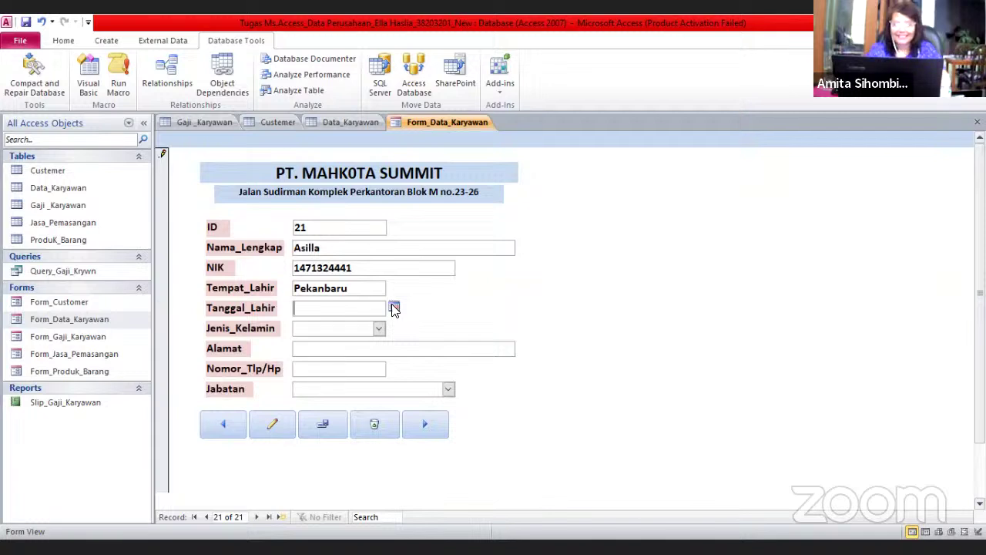
left_click(394, 308)
left_click(279, 321)
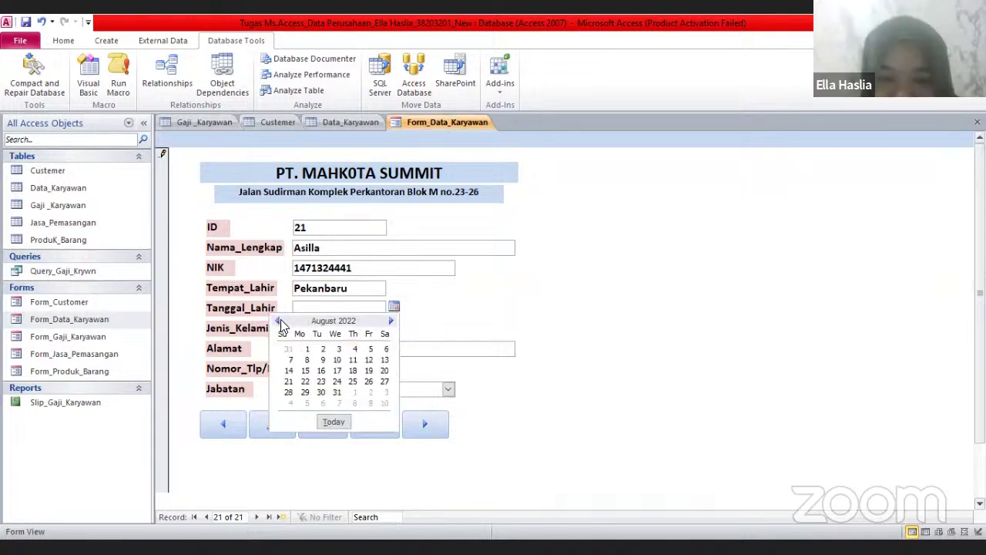
left_click(278, 321)
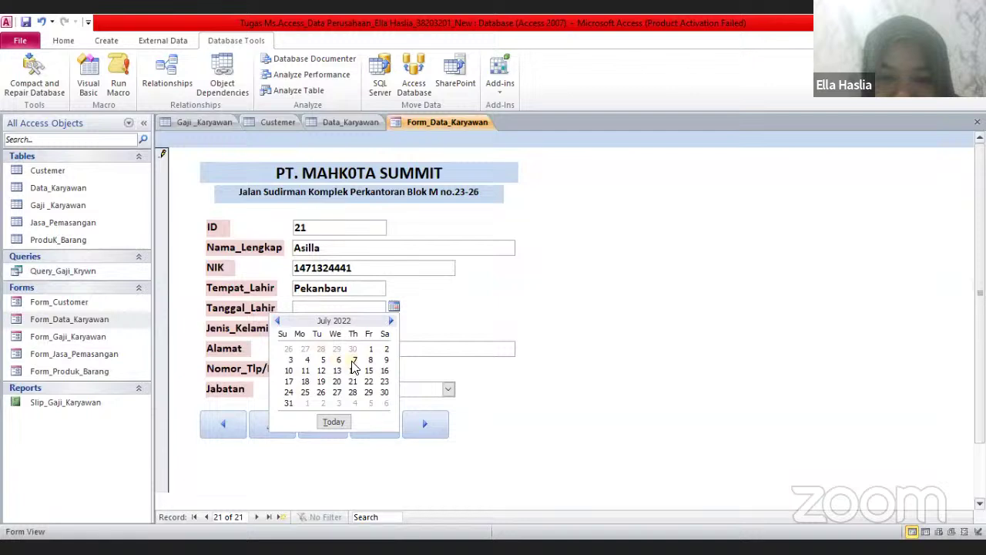
left_click(352, 362)
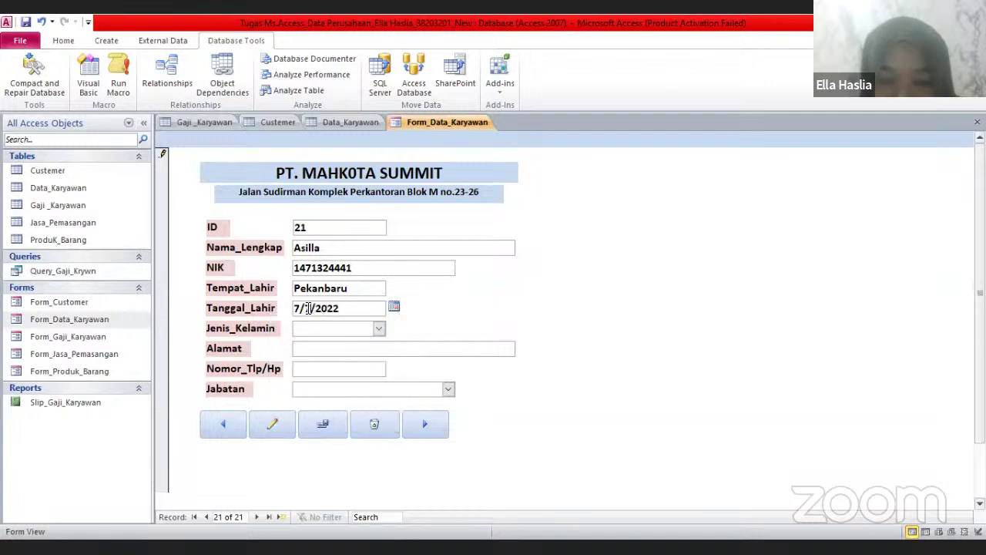
left_click_drag(339, 308, 318, 308)
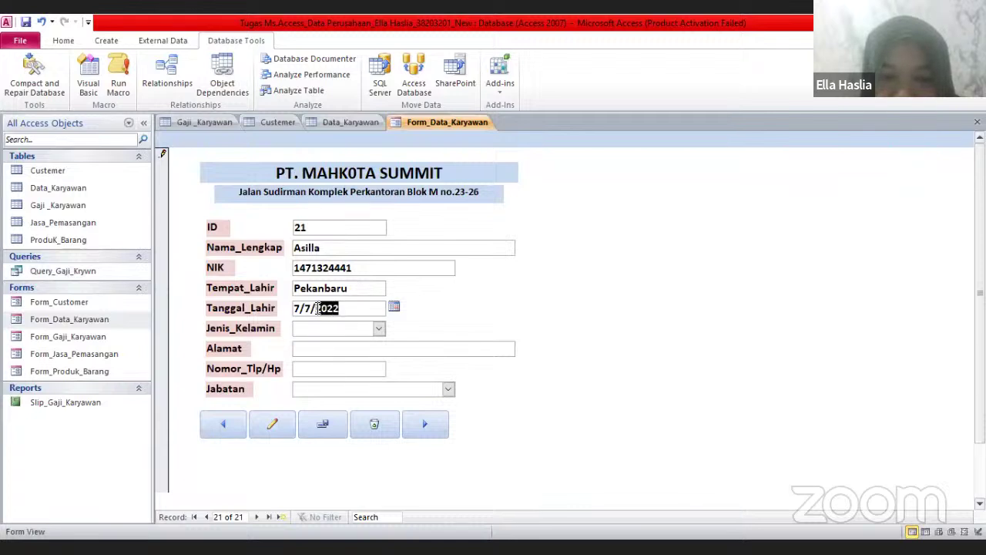
key("BackSpace")
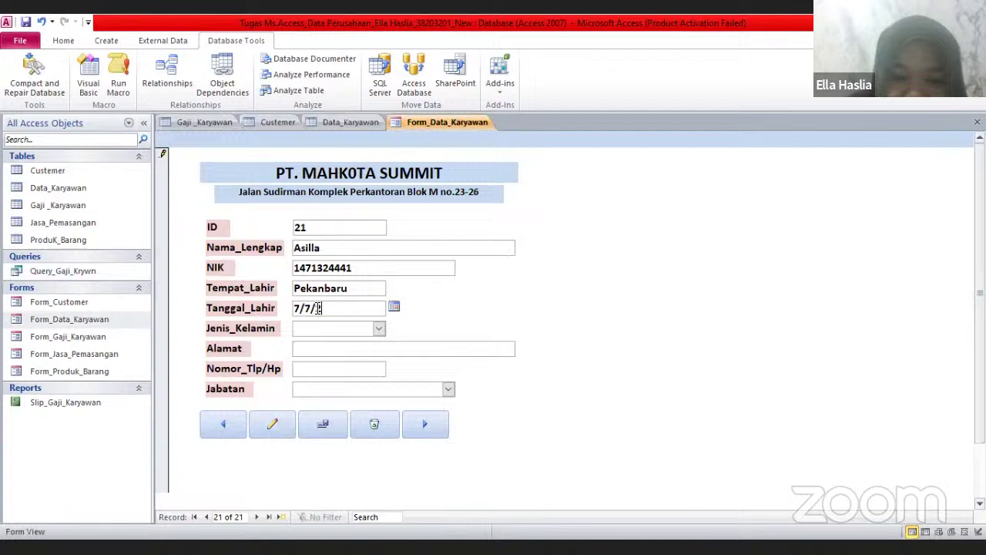
type("2000")
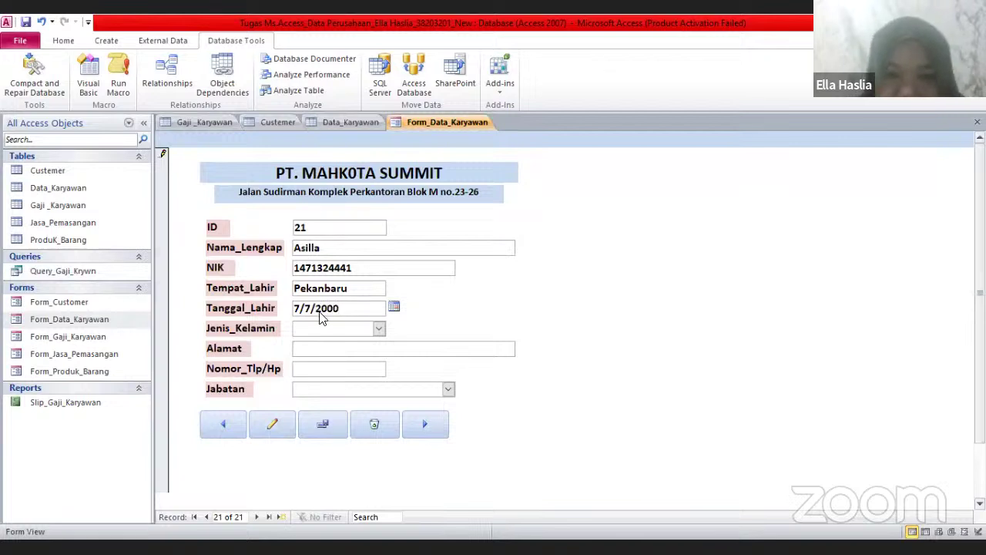
Set gender to Perempuan, then enter the address and phone number, trimming excess phone digits
left_click(378, 329)
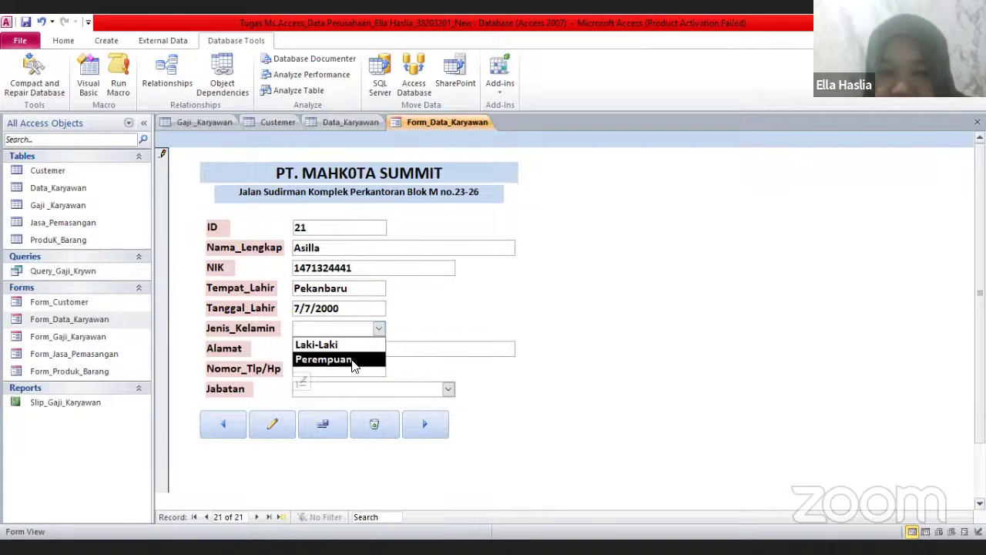
left_click(353, 361)
left_click(350, 356)
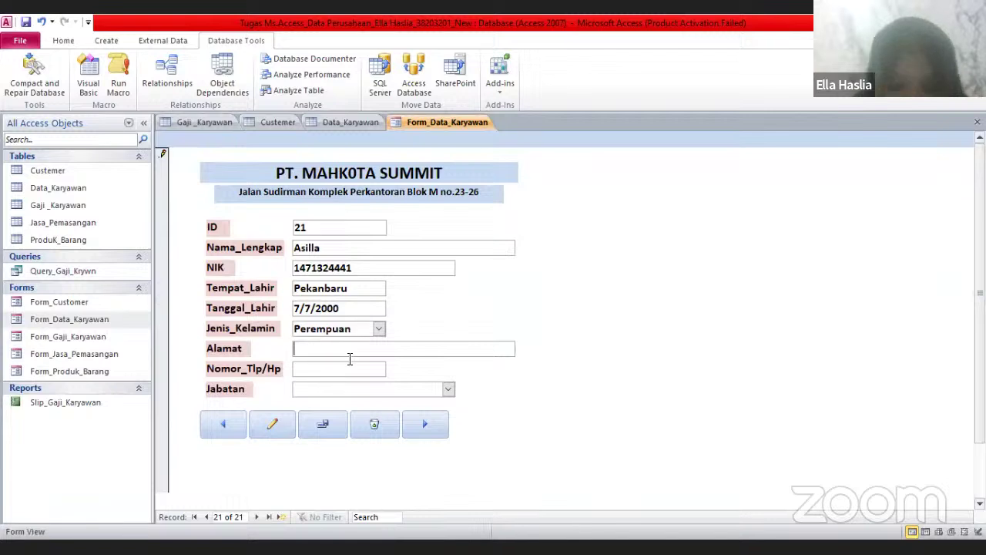
type("Jl. ")
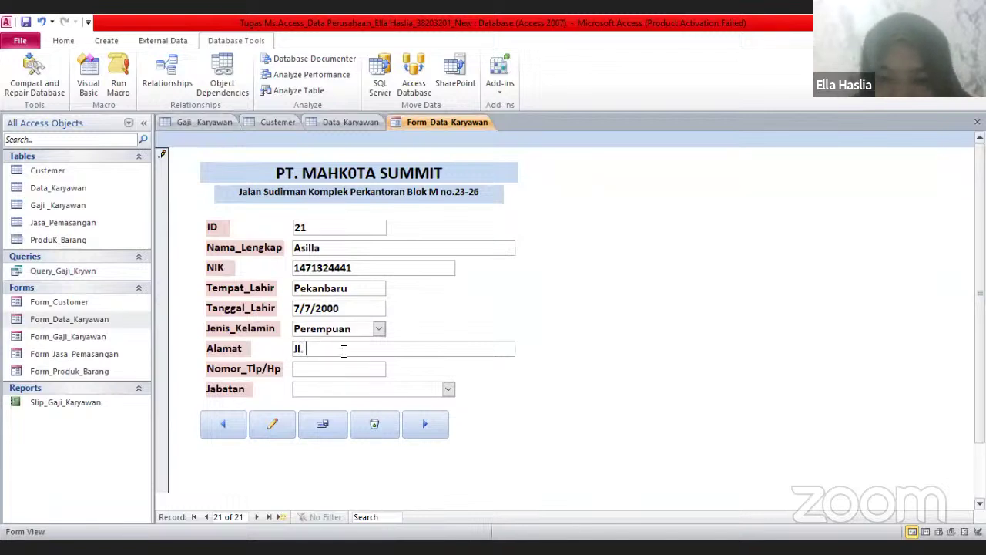
type("Melayu")
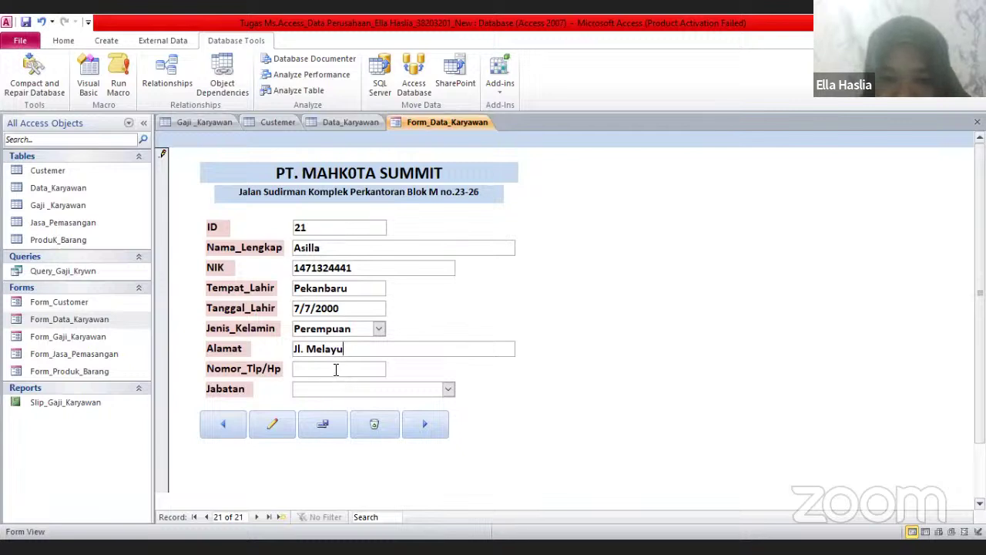
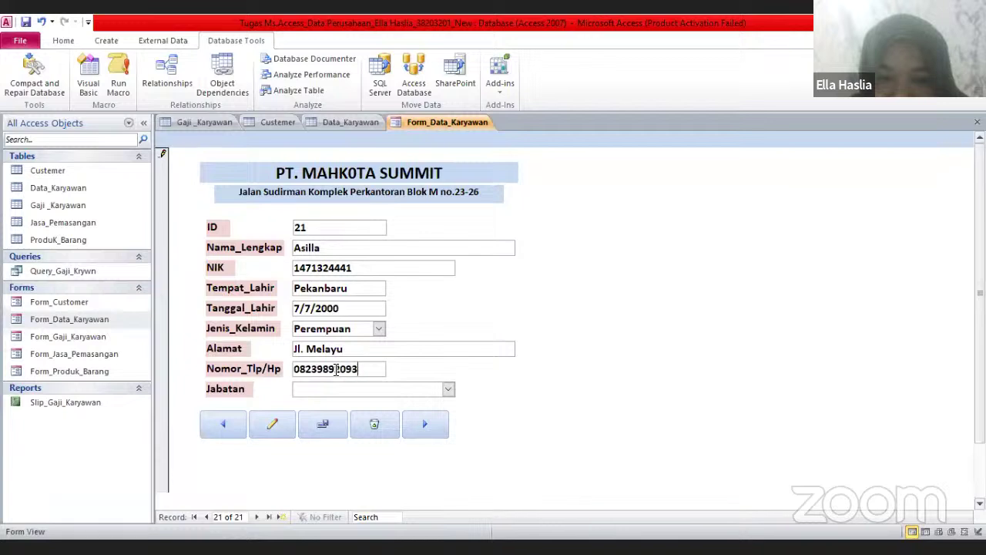
left_click(338, 391)
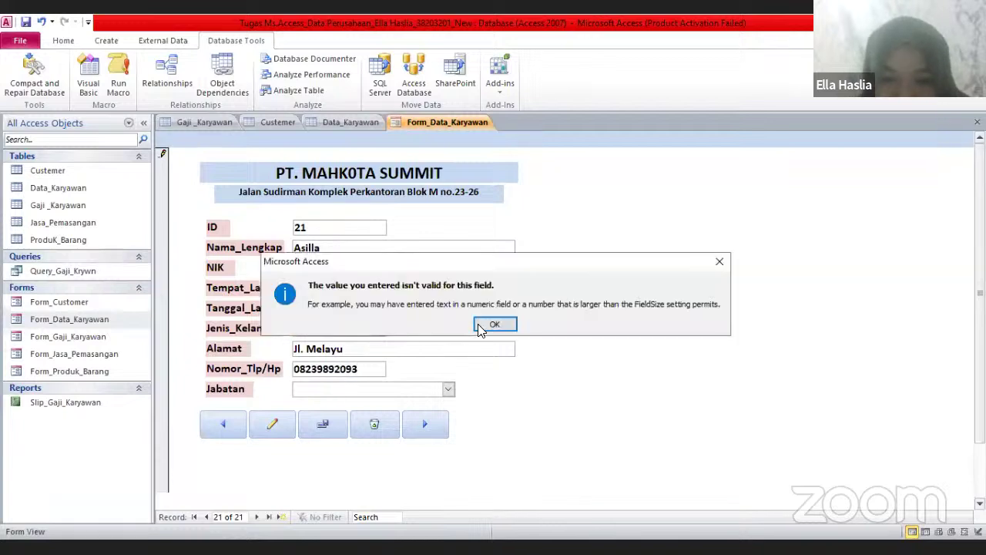
left_click(491, 322)
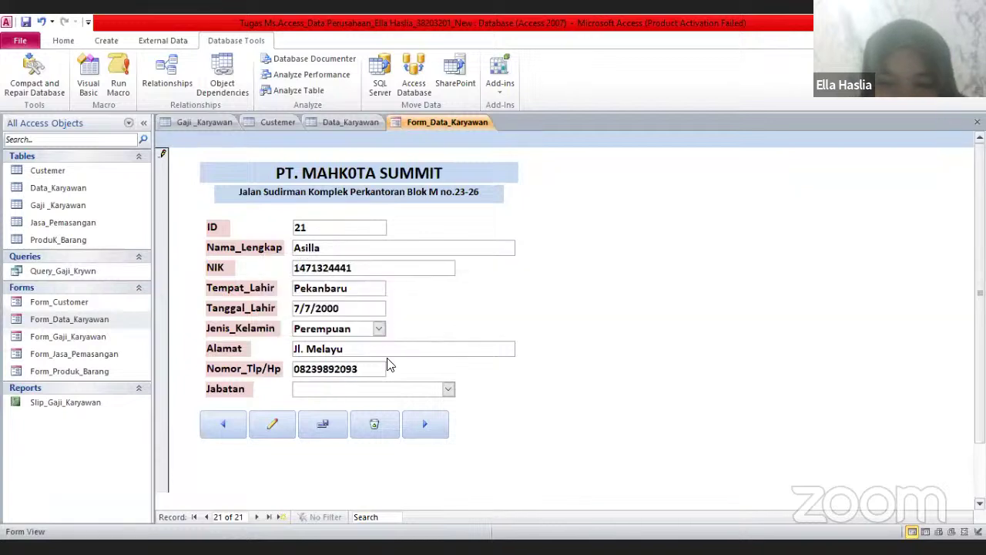
key("BackSpace")
key("BackSpace")
left_click(448, 391)
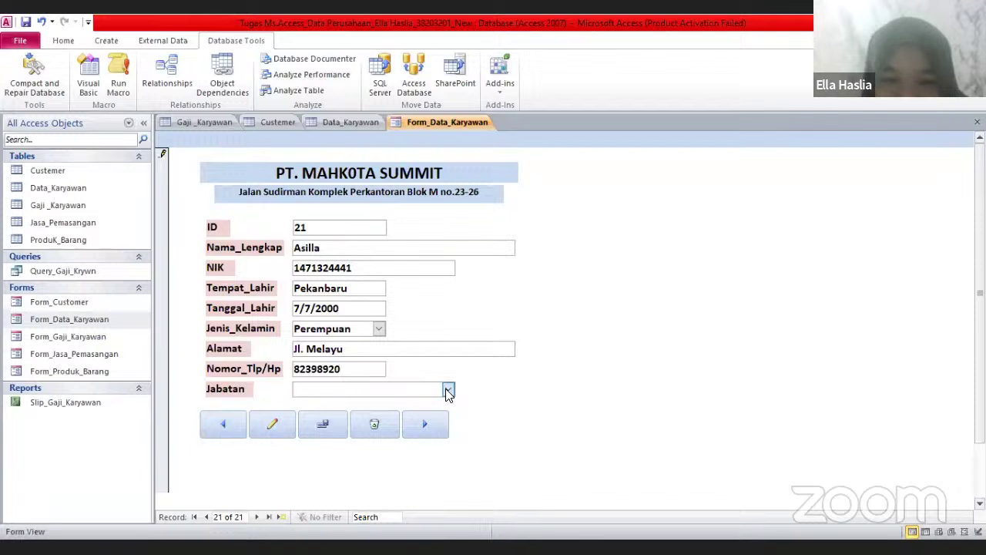
Choose Karyawan/Staf as the job title, save the record, and step back to it
left_click(448, 390)
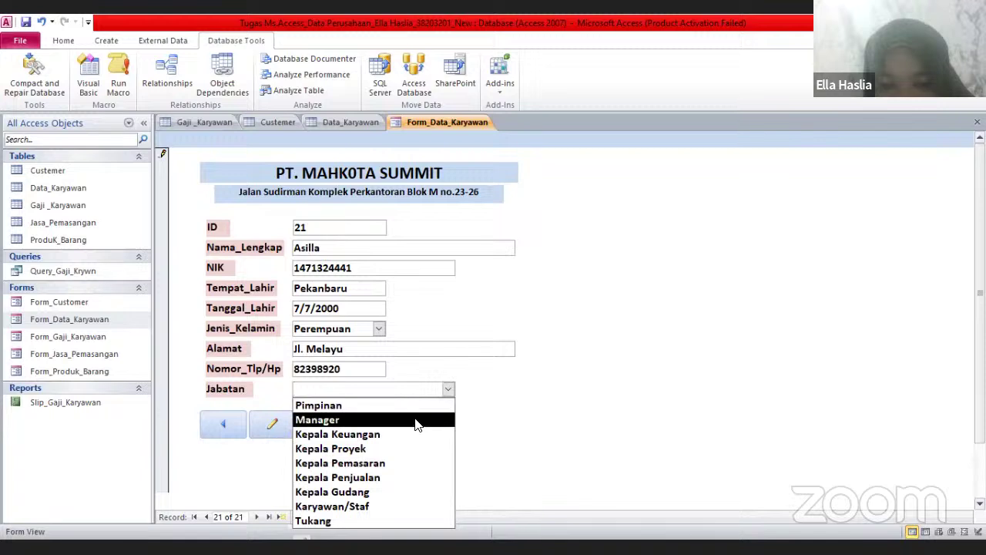
left_click(381, 507)
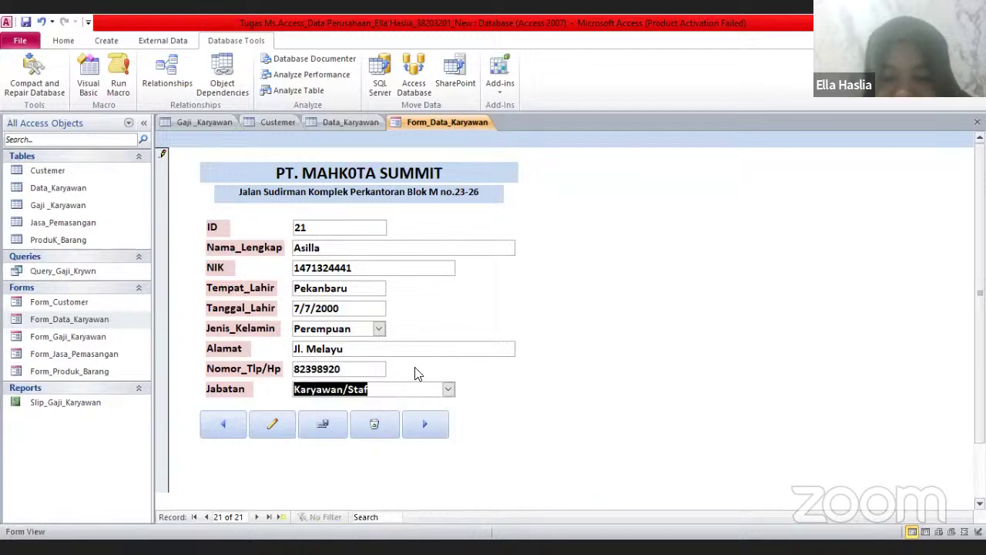
left_click(330, 424)
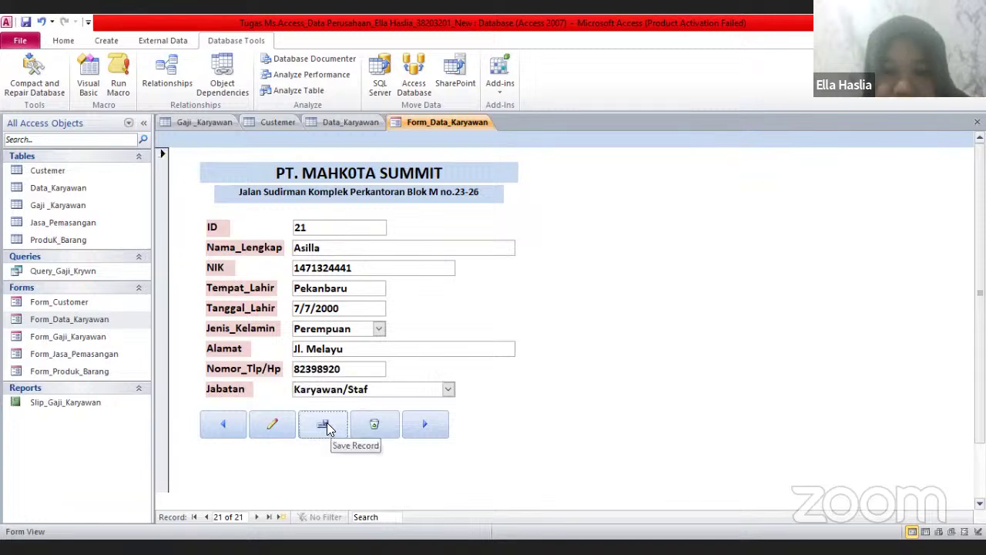
left_click(280, 428)
left_click(233, 426)
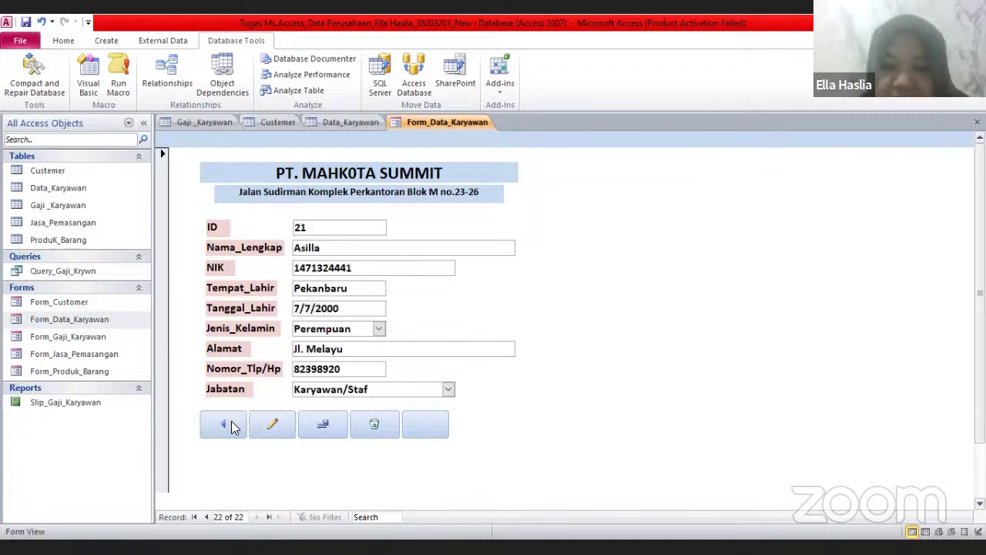
left_click(100, 336)
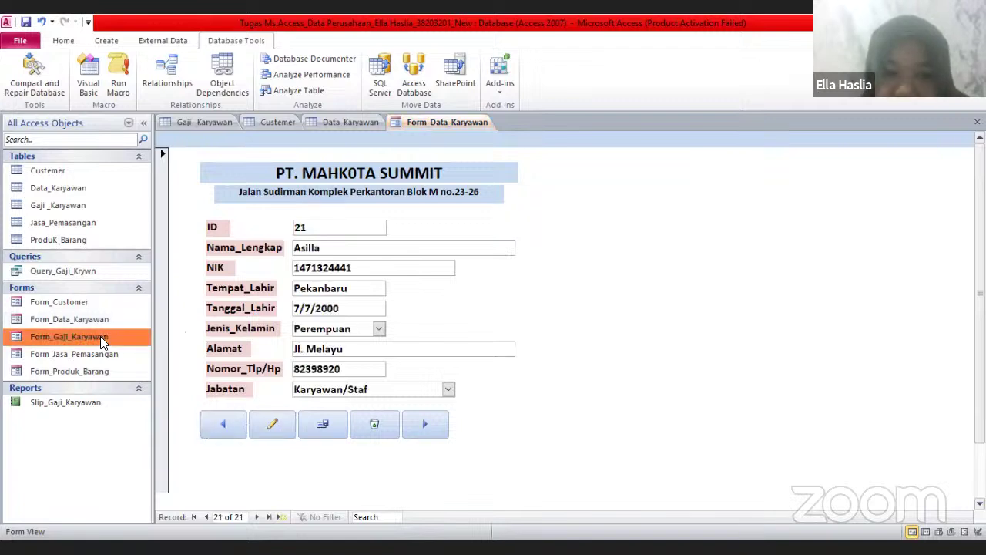
Close all open objects, then reopen the Data_Karyawan table with 21 employees and Form_Customer
left_click(350, 123)
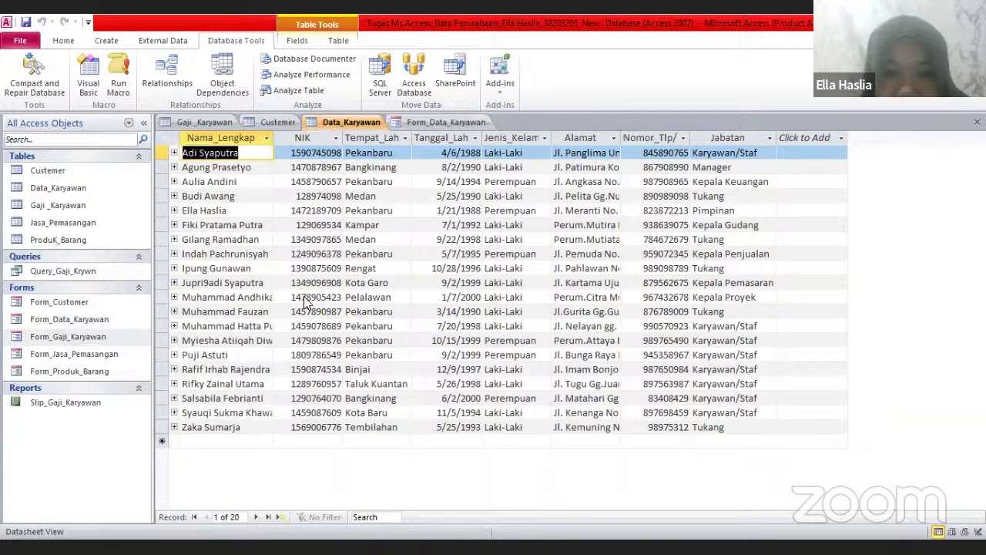
key("F2")
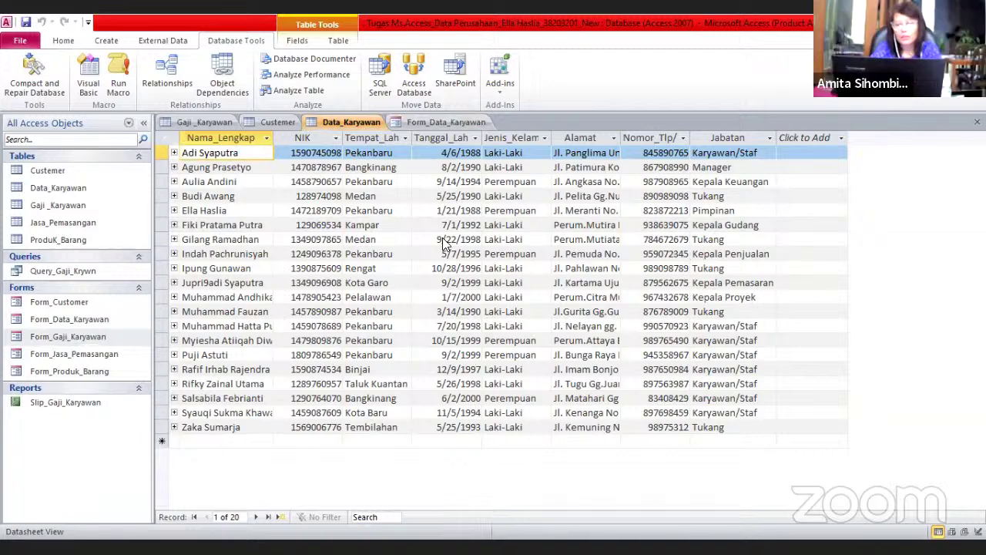
right_click(374, 129)
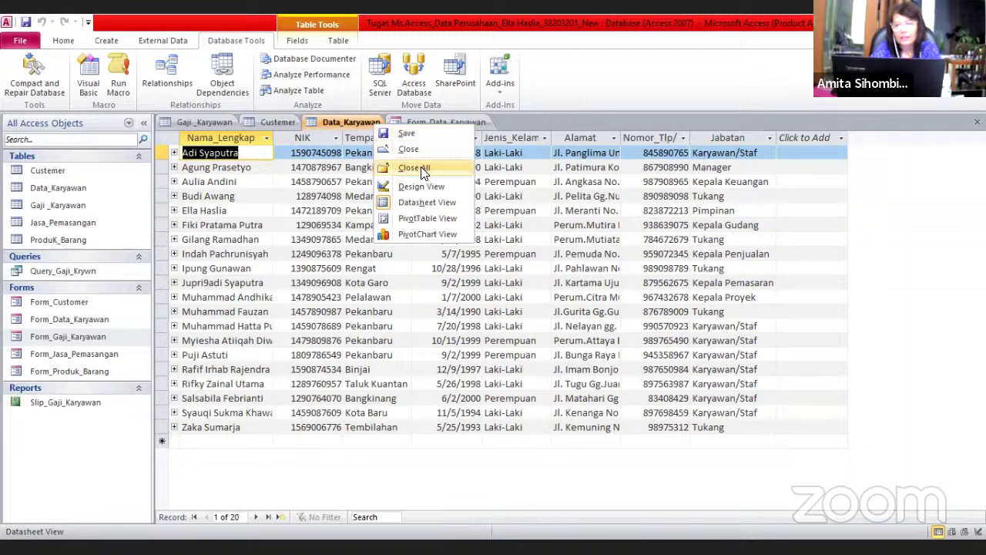
left_click(423, 169)
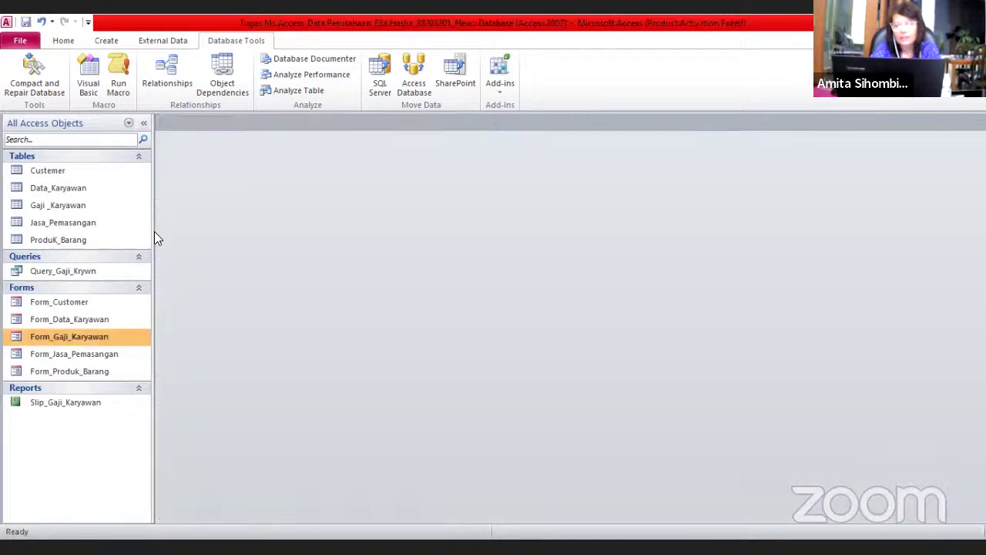
double_click(95, 195)
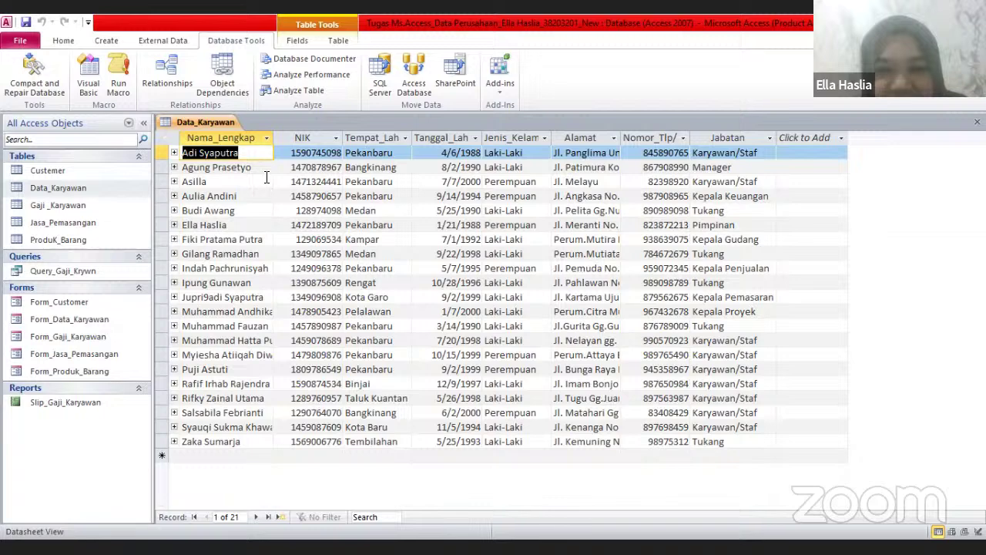
double_click(99, 304)
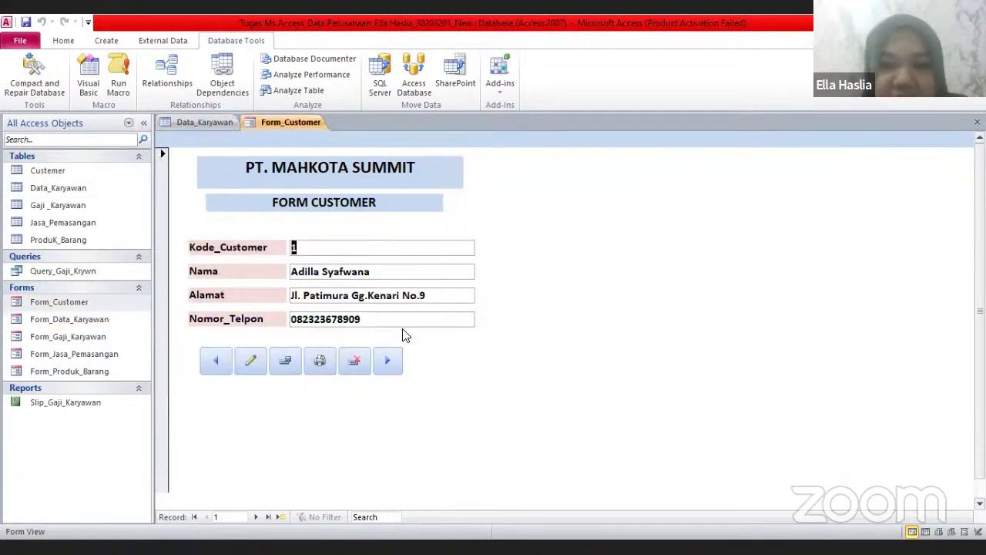
Advance the customer form to record 4 of 16, then open the Query_Gaji_Krywn results
left_click(385, 365)
left_click(385, 366)
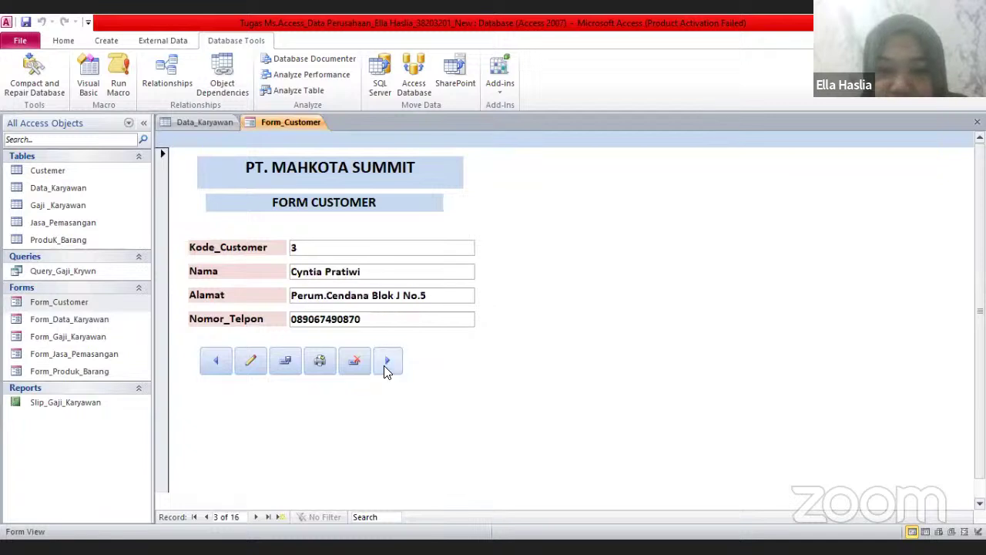
left_click(385, 365)
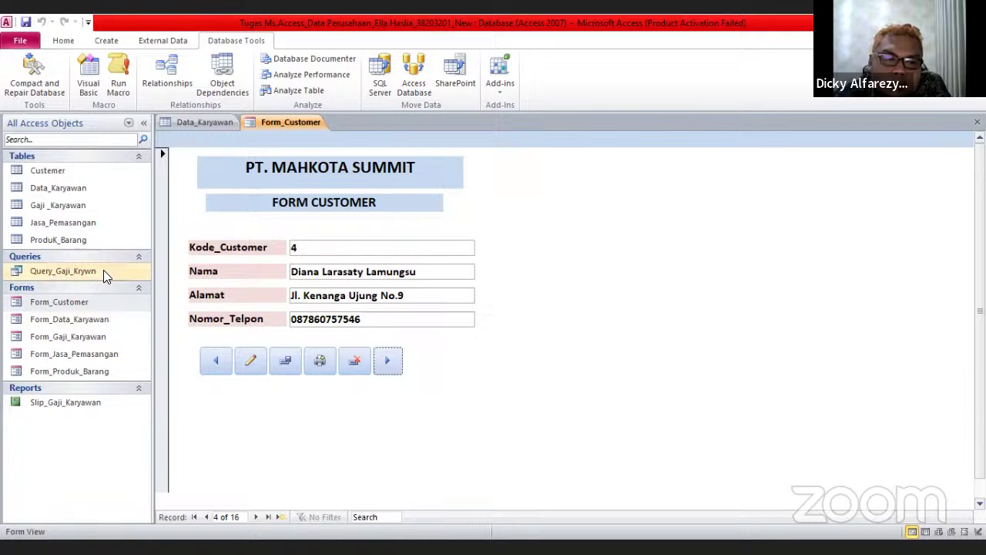
left_click(77, 271)
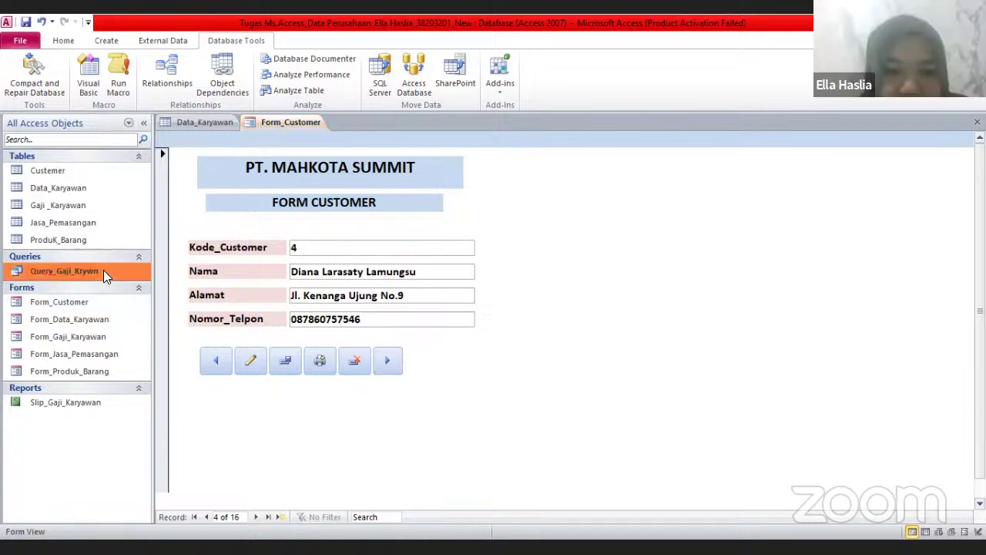
double_click(103, 270)
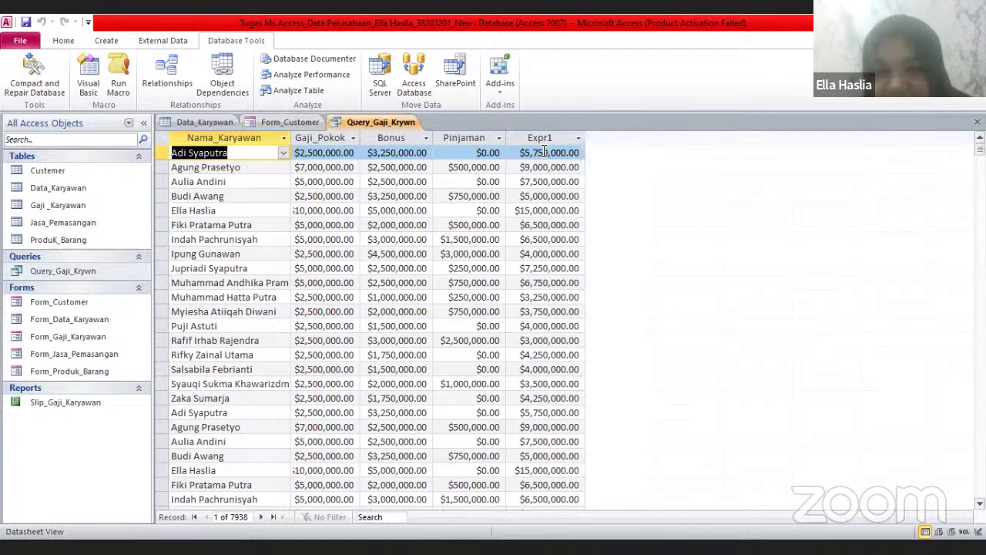
Look over Slip_Gaji_Karyawan, Query_Gaji_Krywn and Gaji_Karyawan, then open Form_Gaji_Karyawan on record 1 (IDGaji 16)
left_click(131, 403)
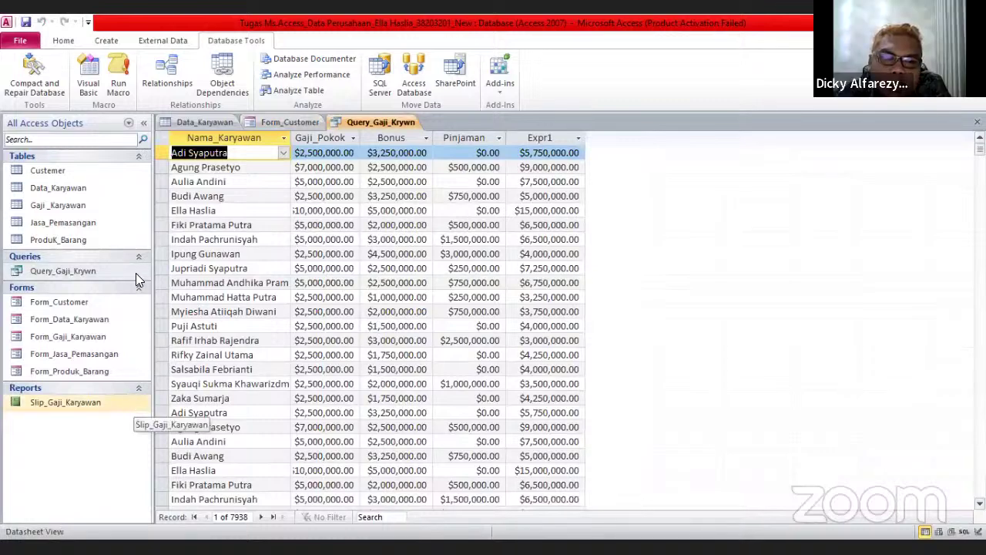
left_click(135, 271)
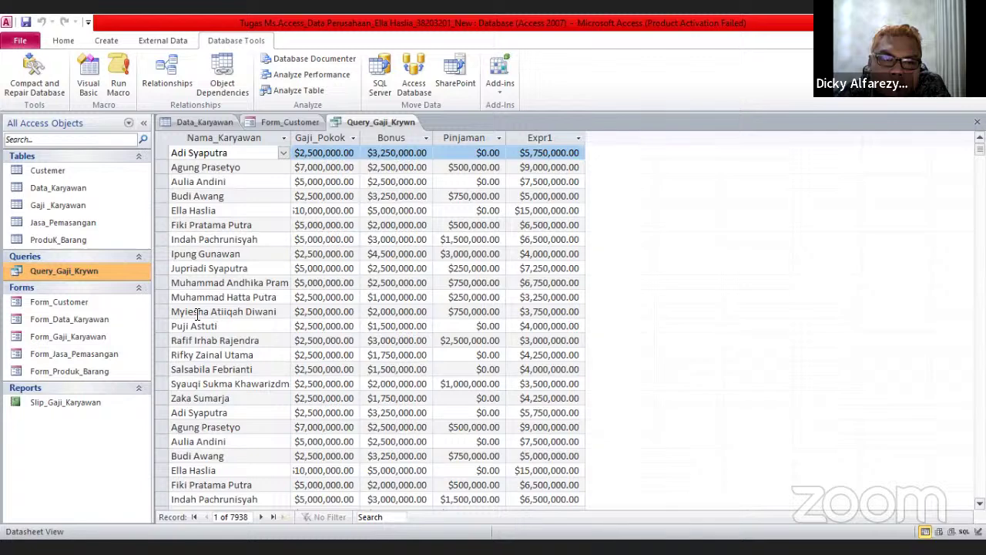
left_click(110, 204)
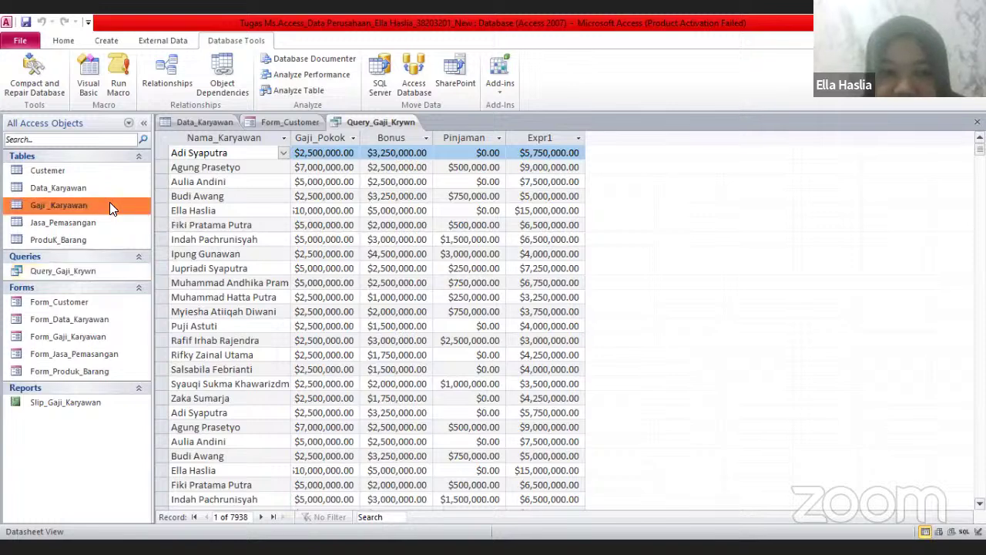
double_click(105, 333)
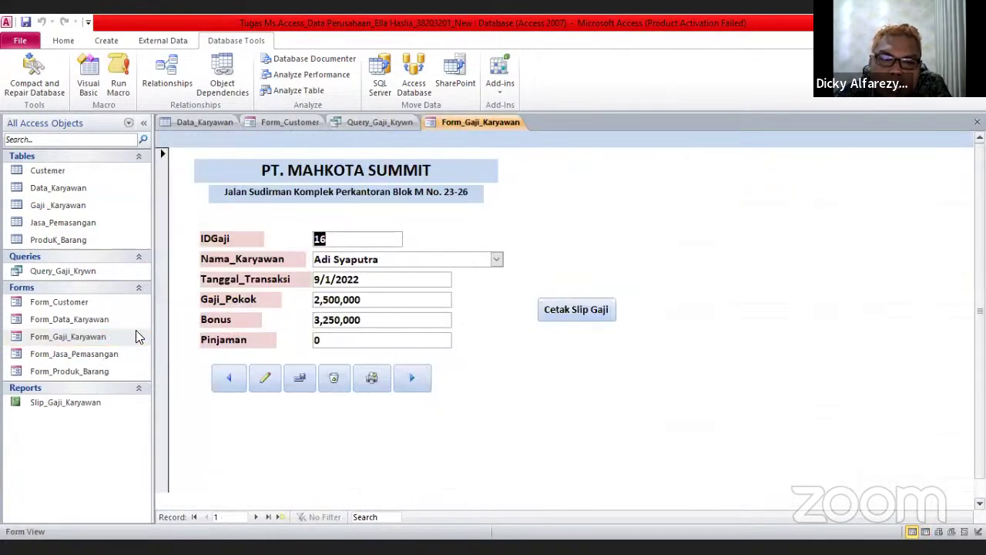
Move the salary form to record 2 of 18 (IDGaji 4) and select the Slip_Gaji_Karyawan report
left_click(409, 381)
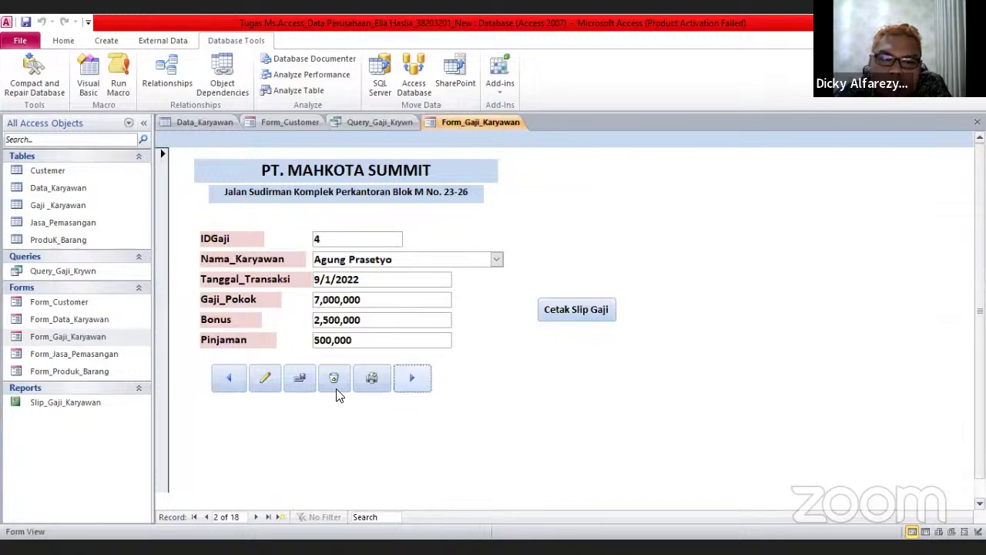
left_click(228, 379)
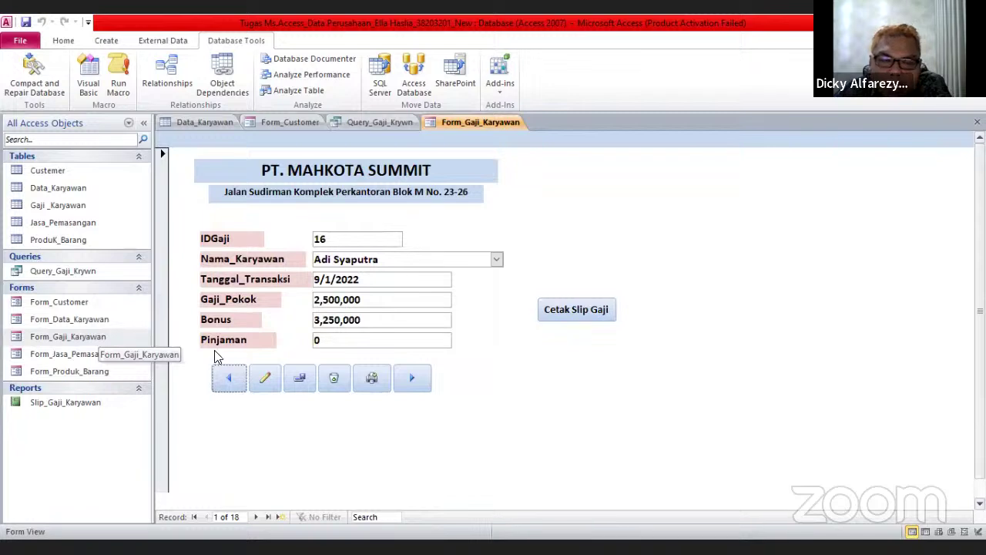
left_click(412, 379)
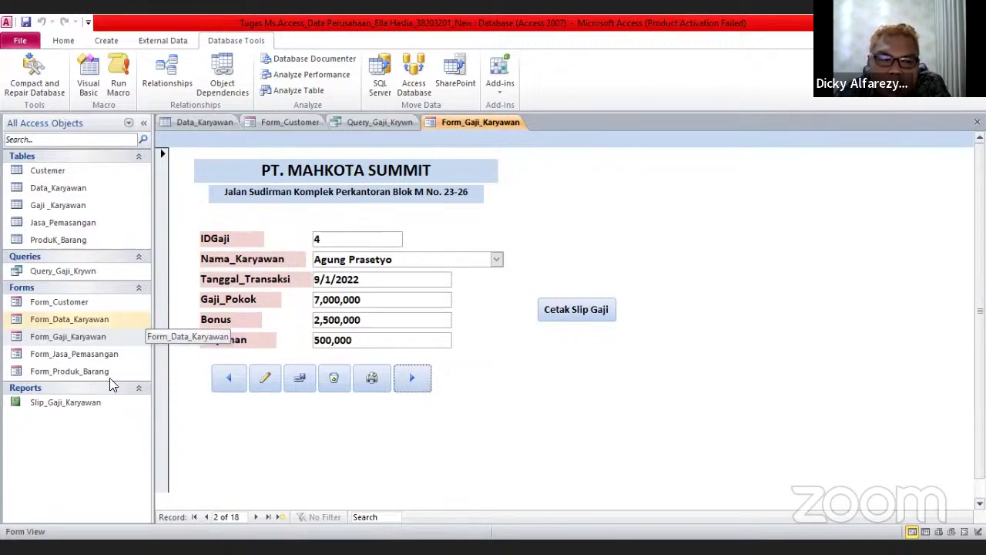
left_click(66, 402)
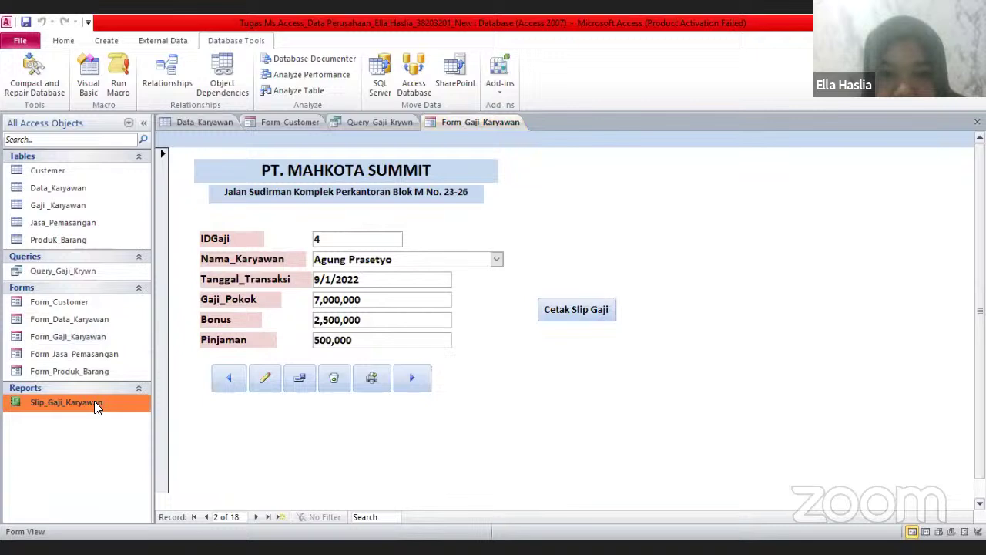
Open the Slip_Gaji_Karyawan report, scroll through the pay slip totals, then reopen Form_Gaji_Karyawan
double_click(95, 402)
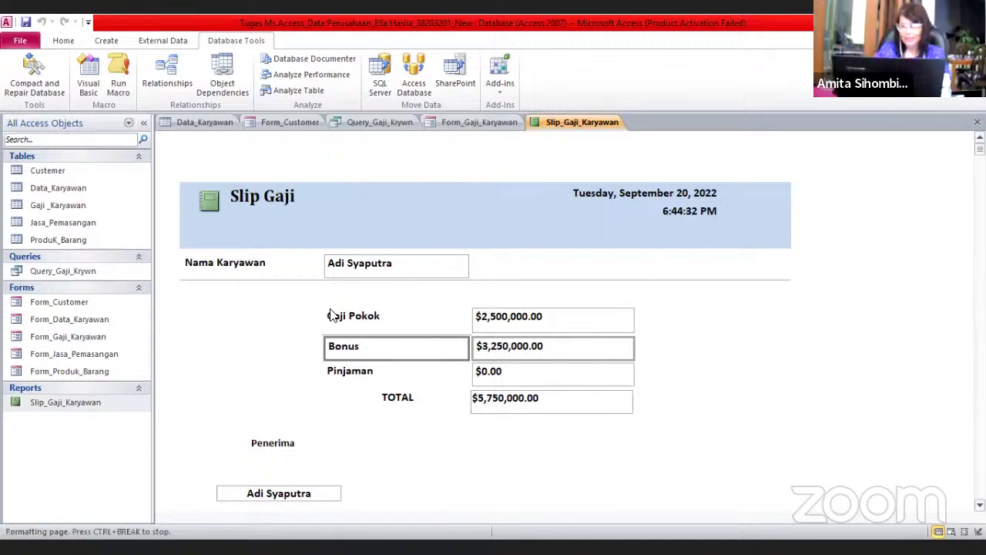
scroll(331, 316, "down", 3)
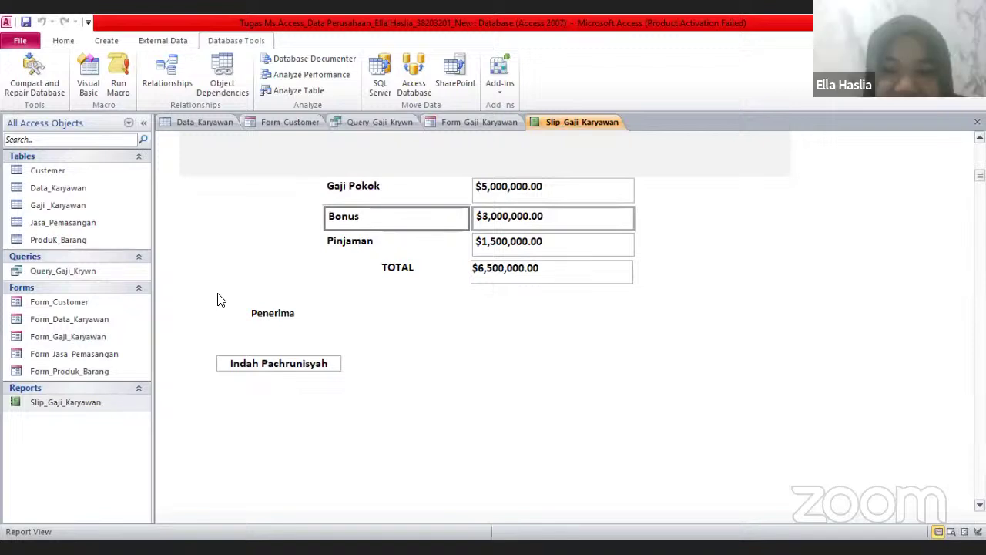
double_click(105, 337)
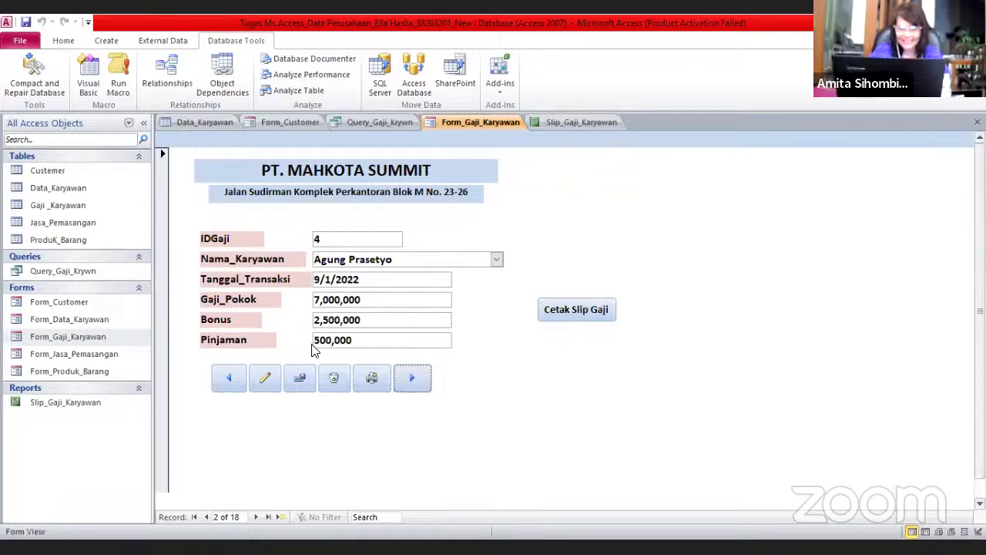
Return the salary form to record 1 of 18, dismissing can't-go-to-record errors, including after Cetak Slip Gaji
left_click(236, 384)
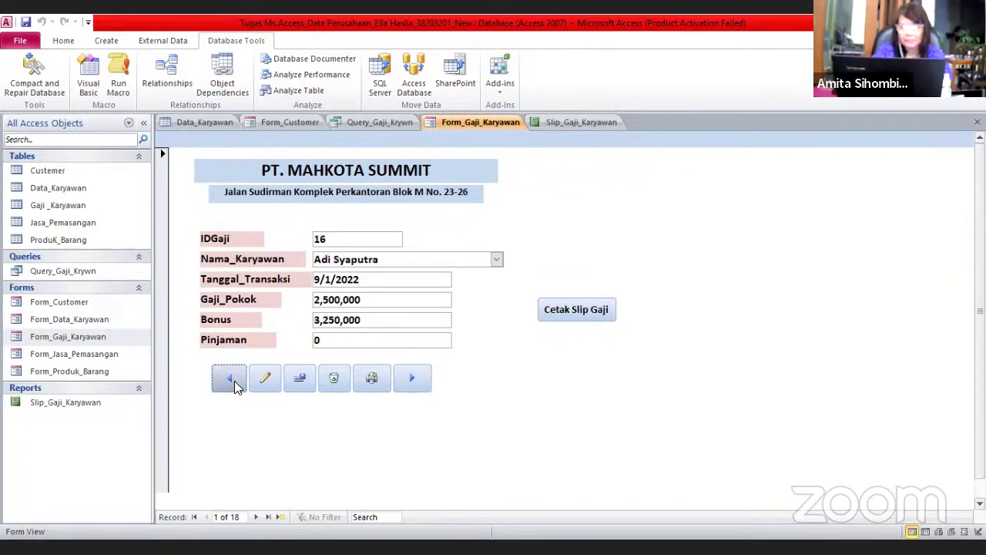
left_click(408, 377)
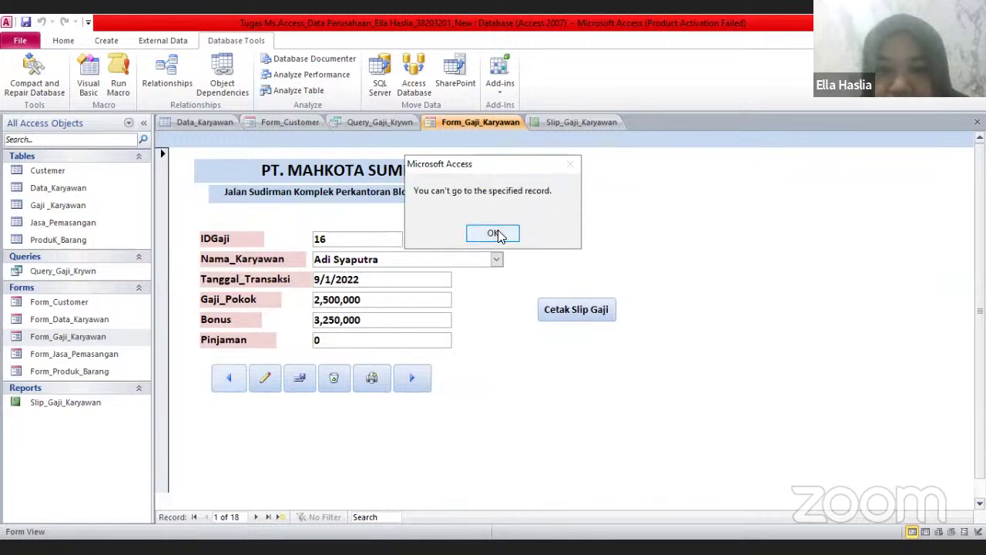
left_click(495, 234)
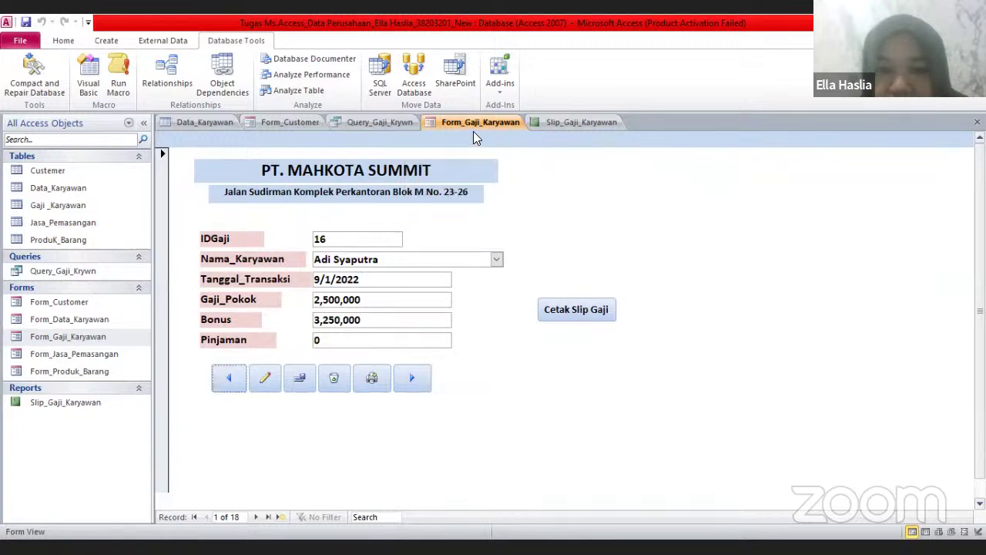
left_click(412, 379)
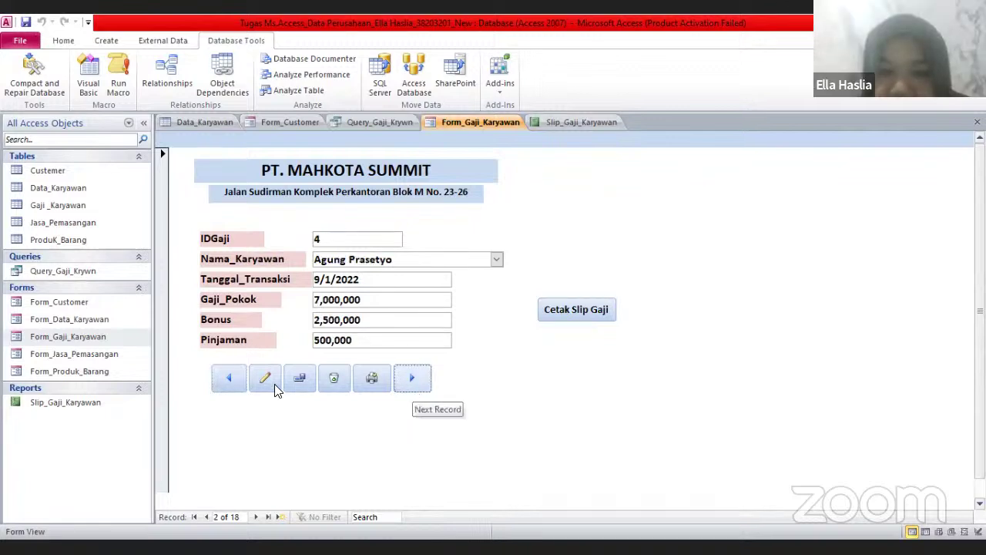
left_click(223, 382)
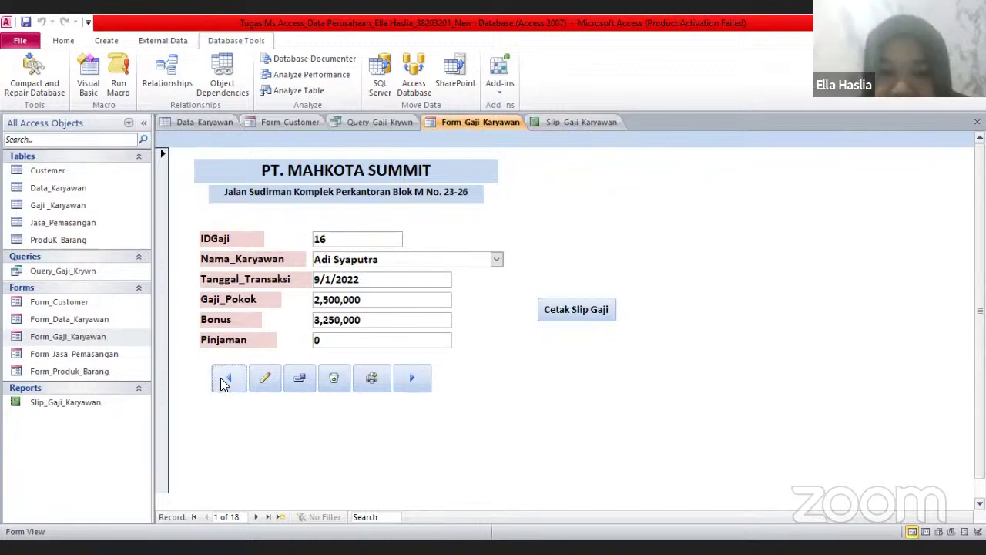
left_click(594, 311)
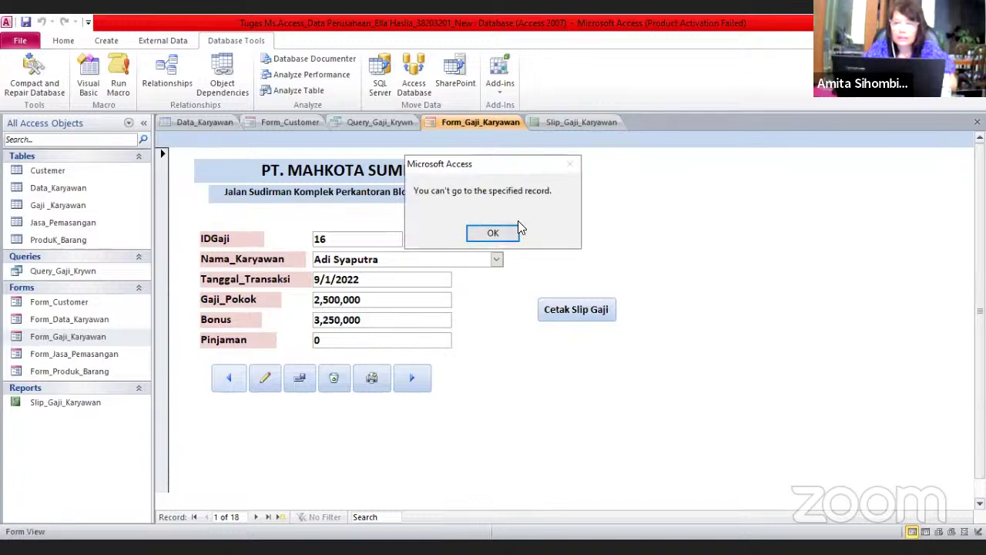
left_click(493, 232)
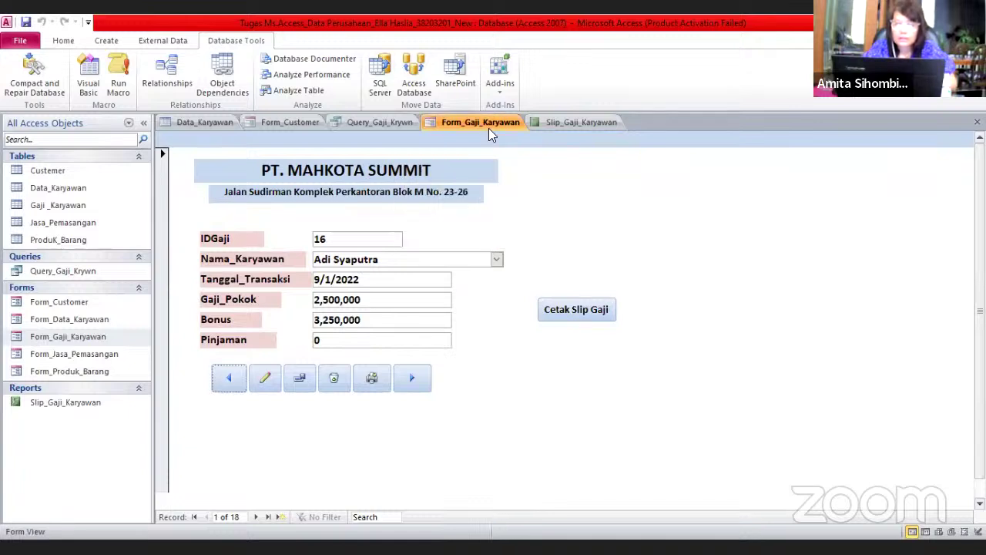
Close all open objects and reopen only Form_Gaji_Karyawan on salary record 1 of 18
right_click(490, 129)
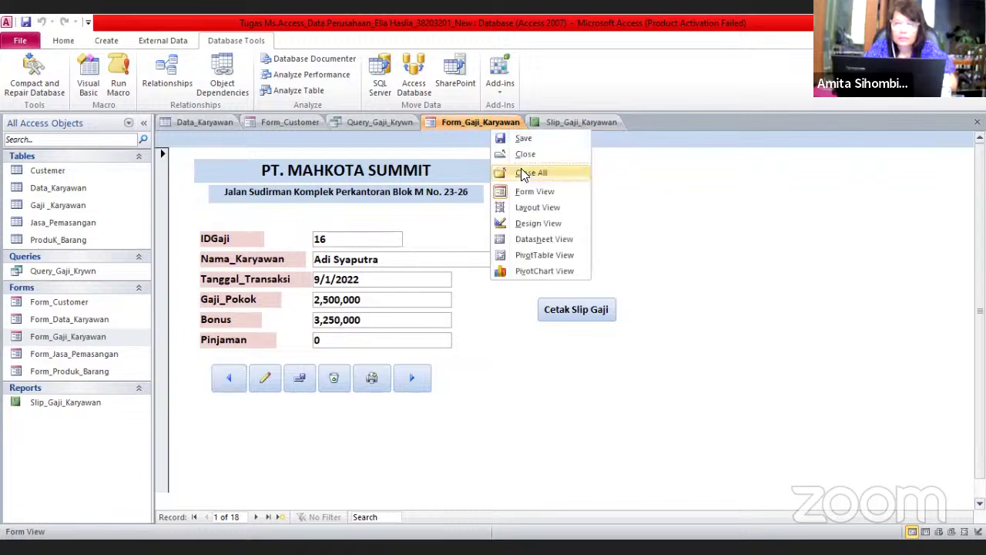
left_click(524, 172)
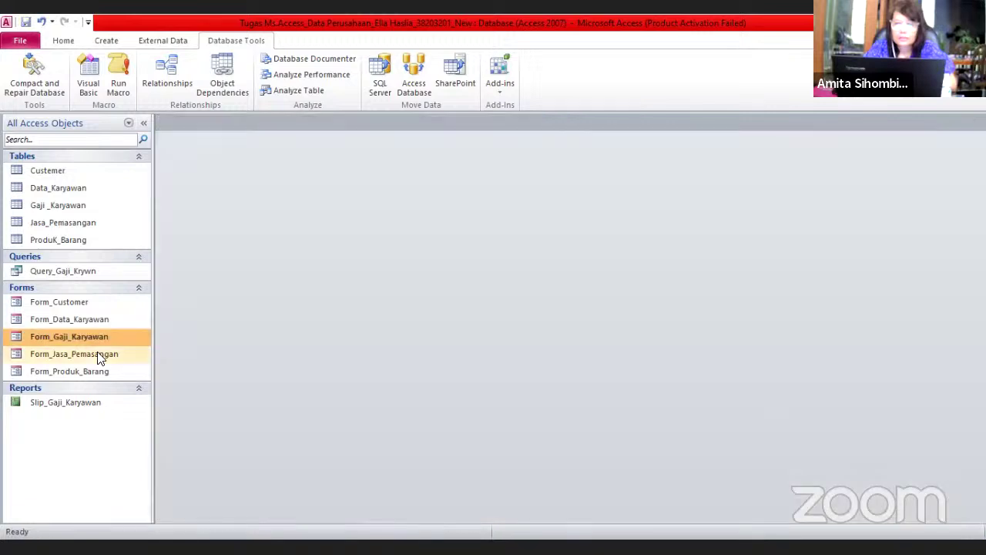
double_click(103, 339)
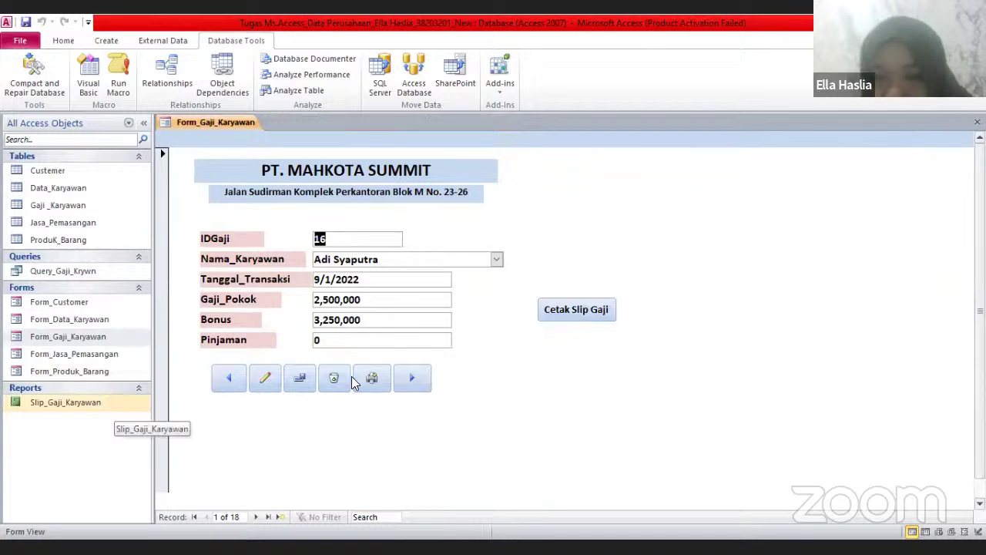
left_click(583, 312)
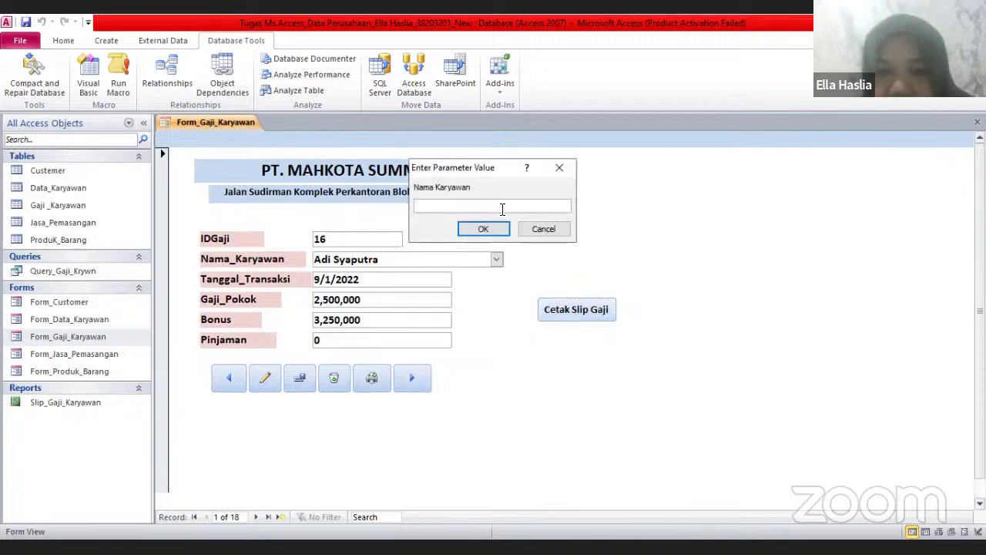
type("ella")
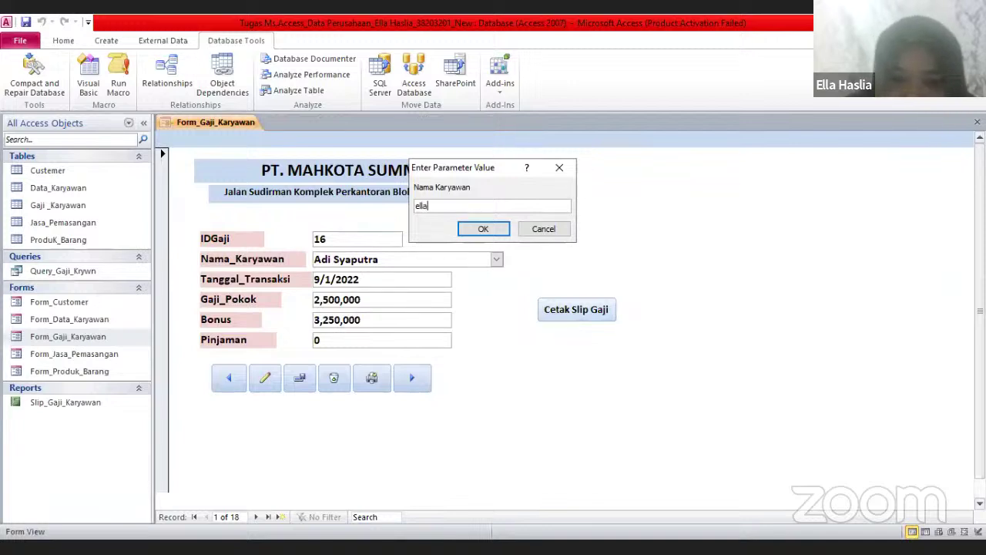
type(" h")
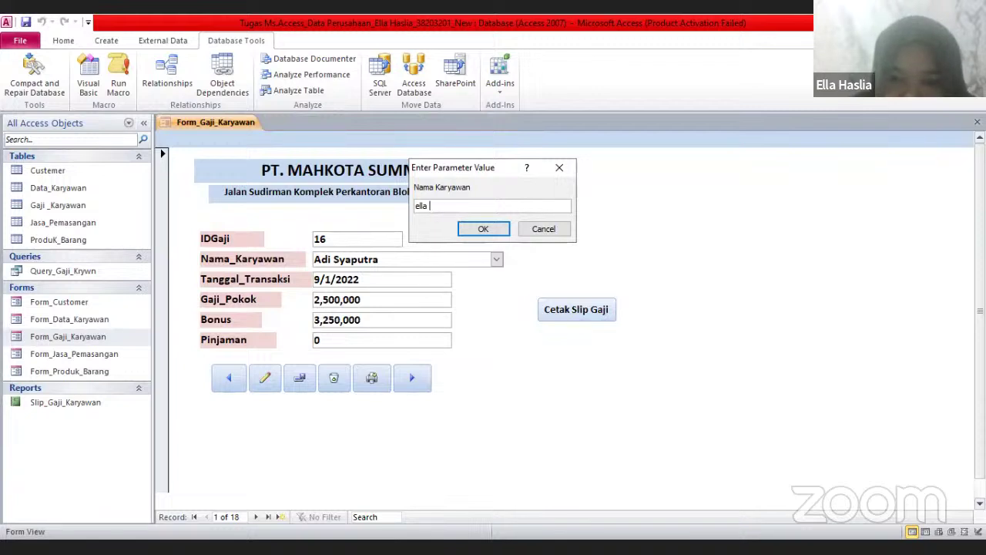
type("has")
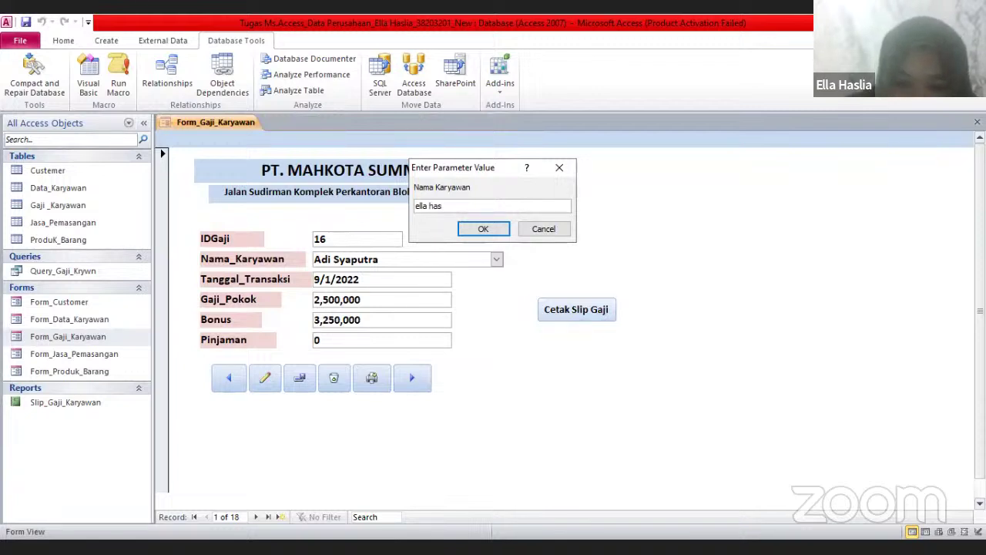
type("lia")
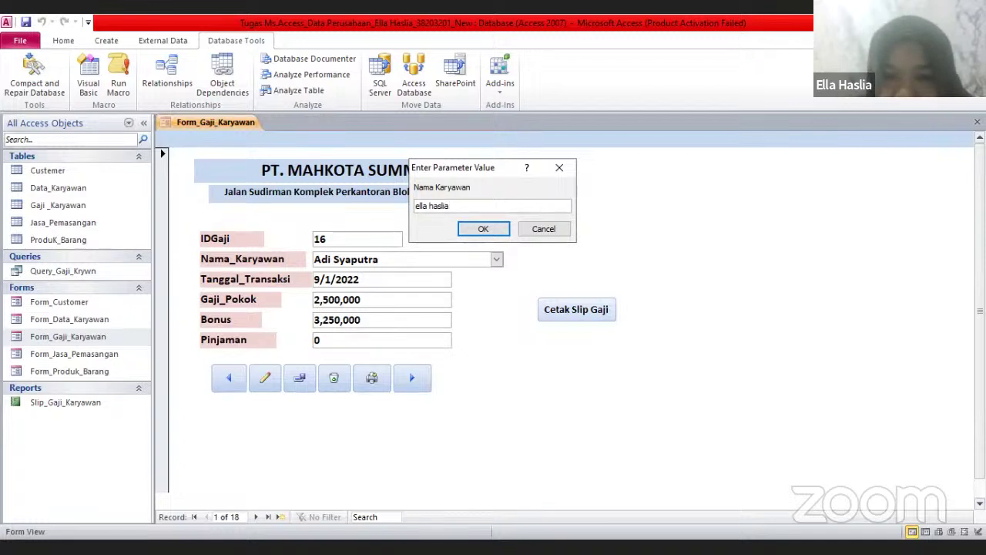
left_click(494, 226)
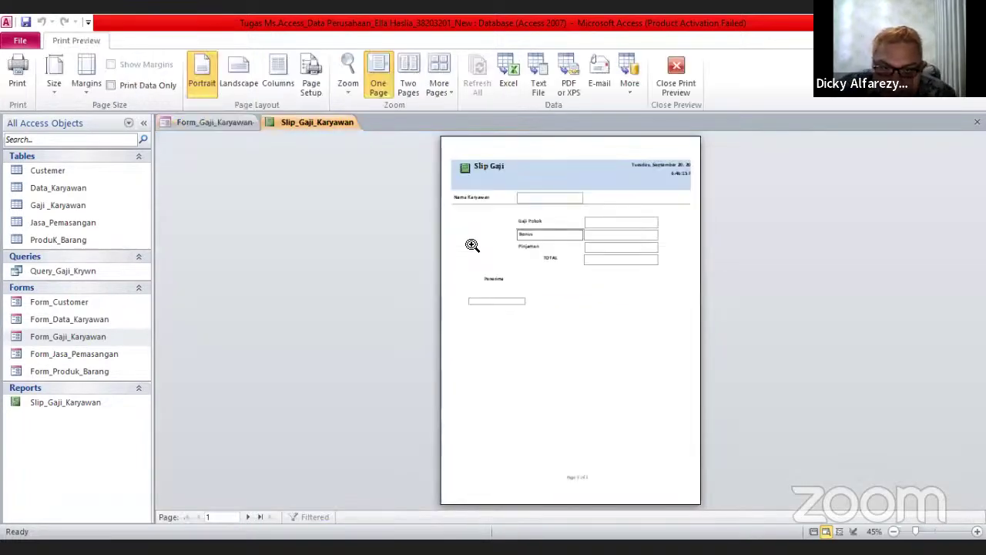
left_click(518, 223)
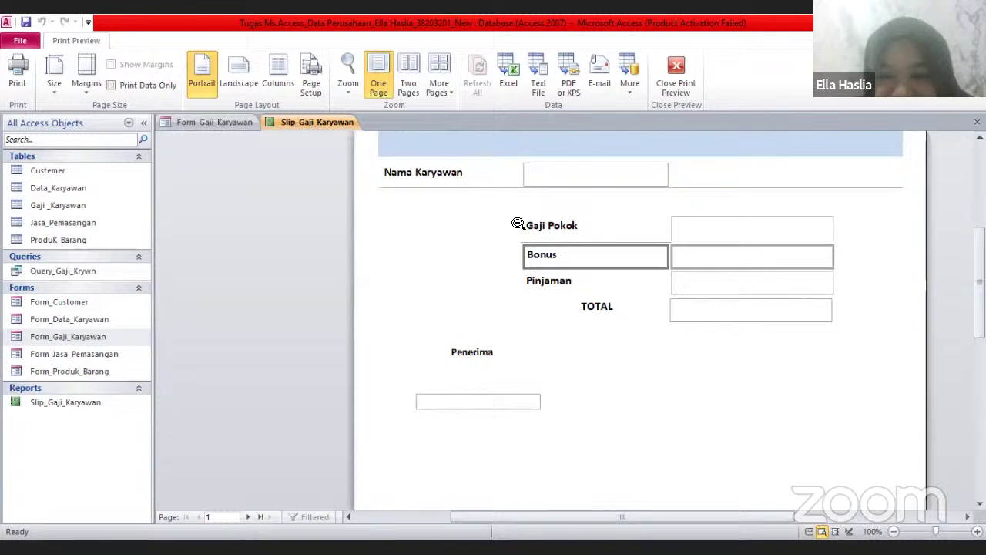
scroll(518, 224, "down", 3)
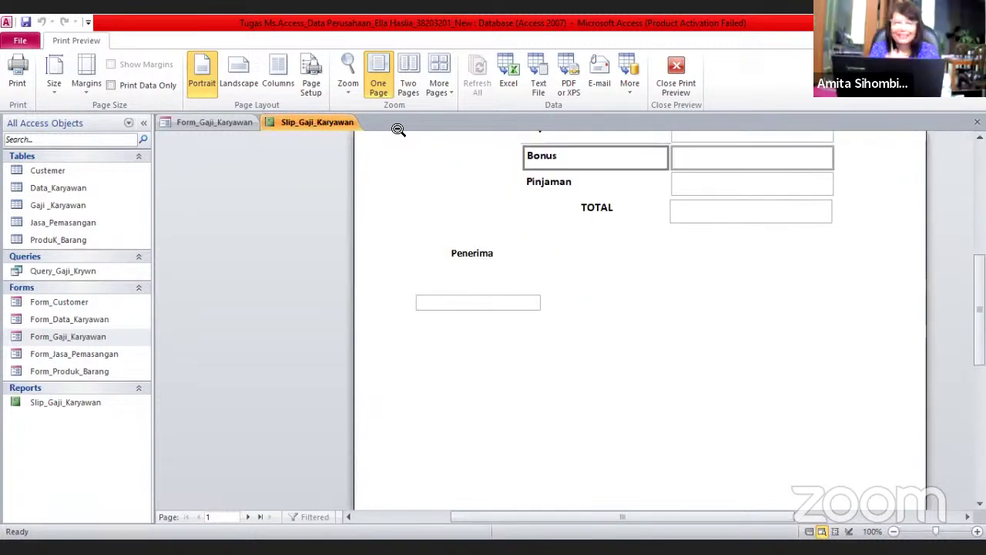
right_click(327, 125)
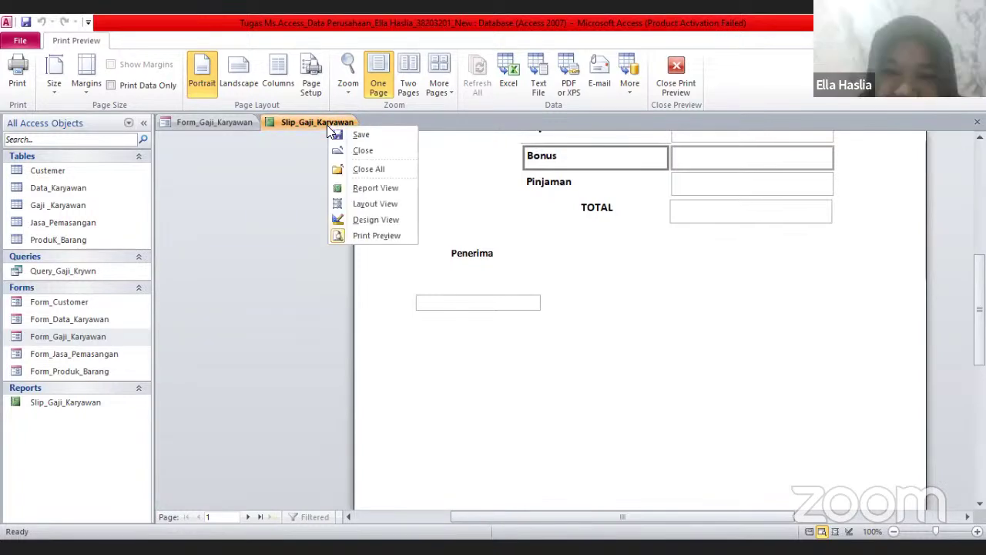
left_click(382, 150)
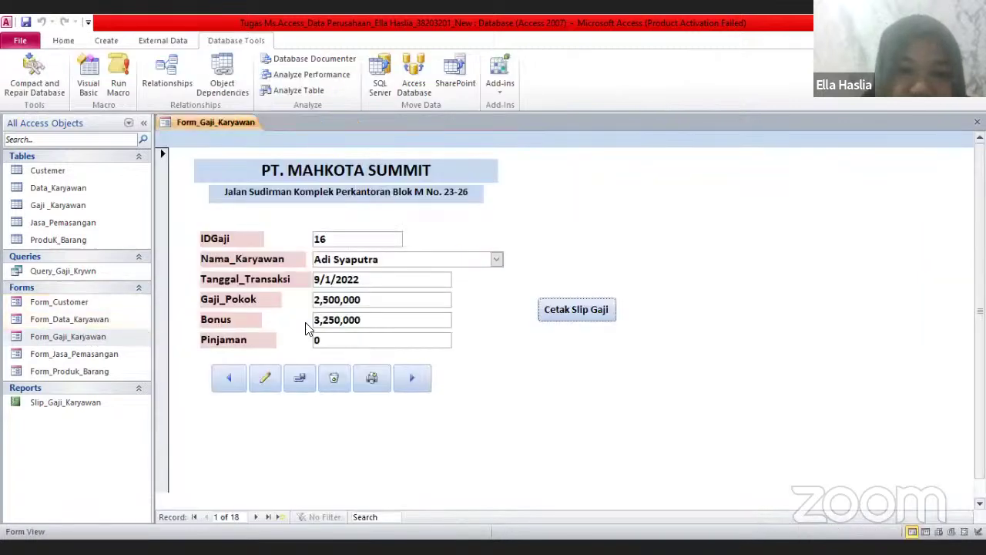
left_click(605, 311)
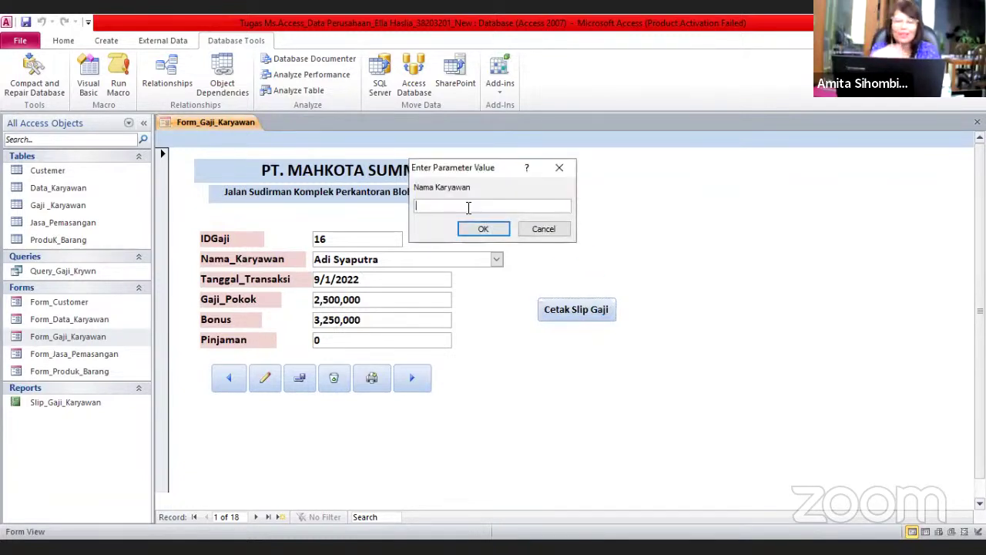
type("a")
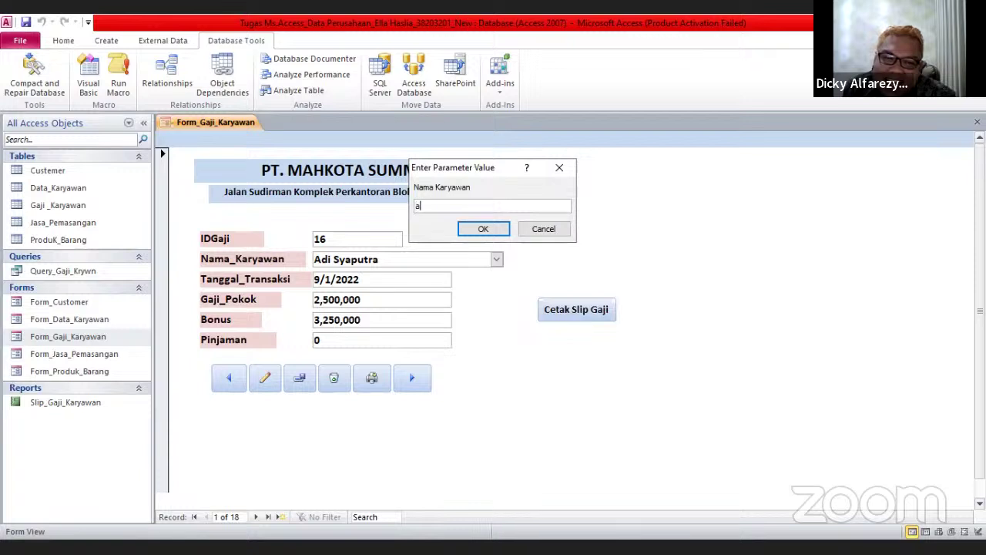
left_click(545, 230)
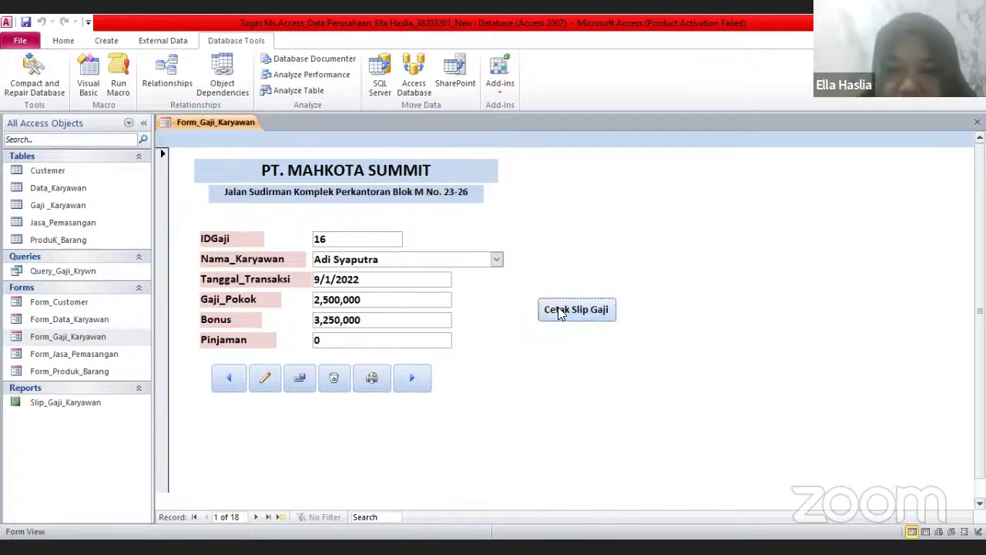
left_click(552, 308)
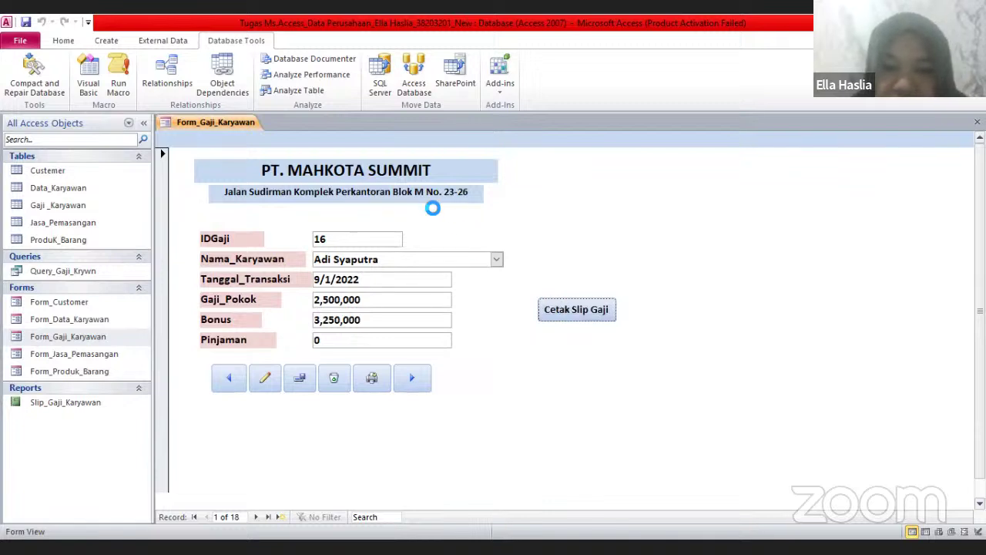
type("Ad")
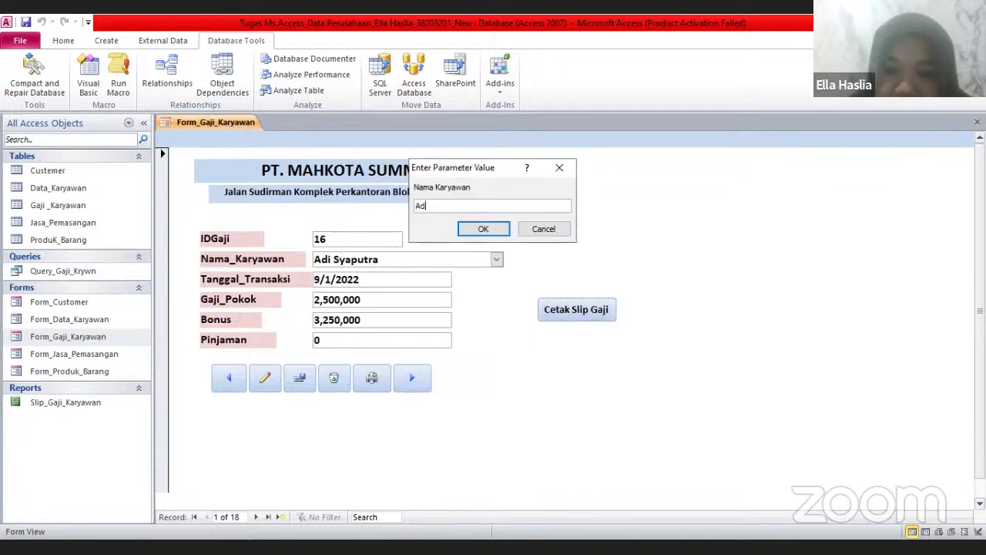
type("i s")
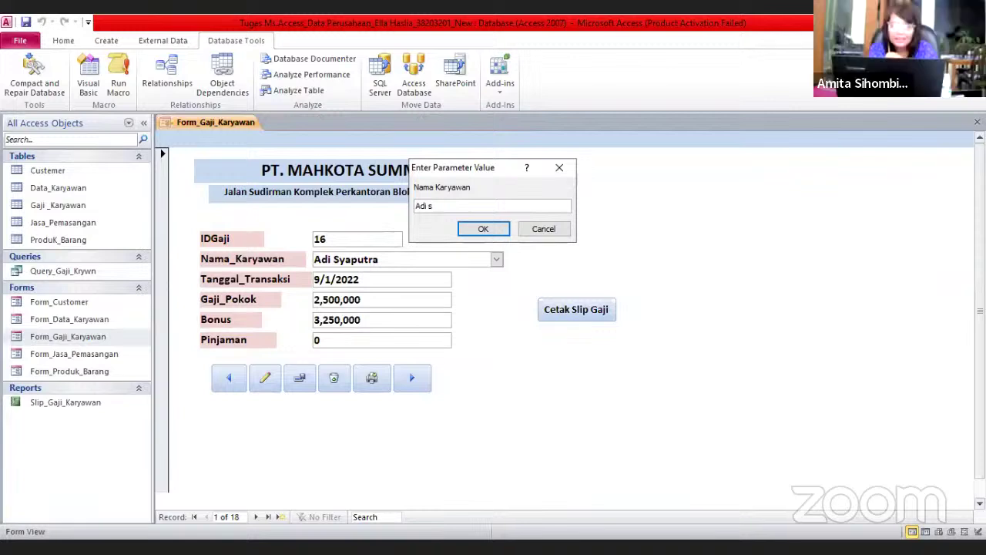
key("BackSpace")
key("Return")
left_click(546, 225)
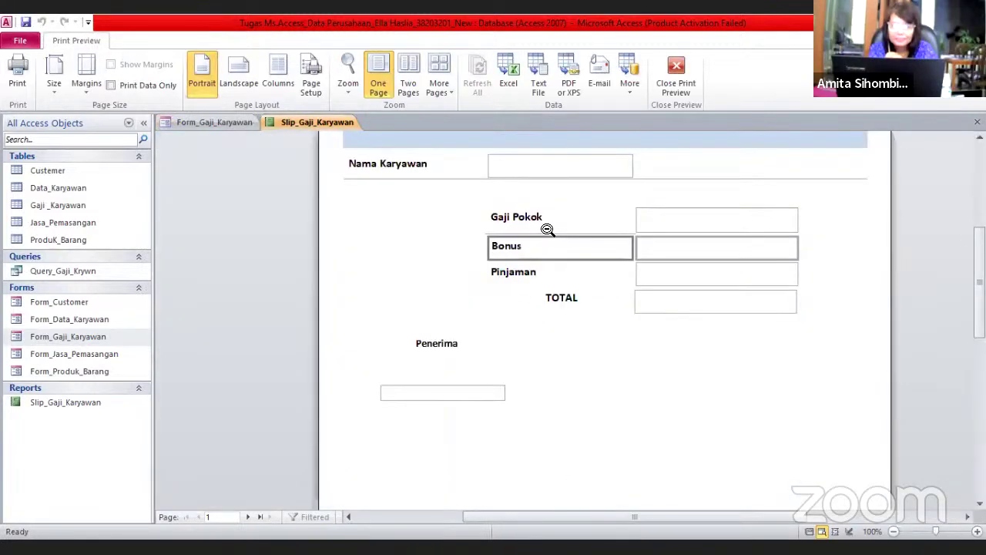
scroll(539, 229, "down", 3)
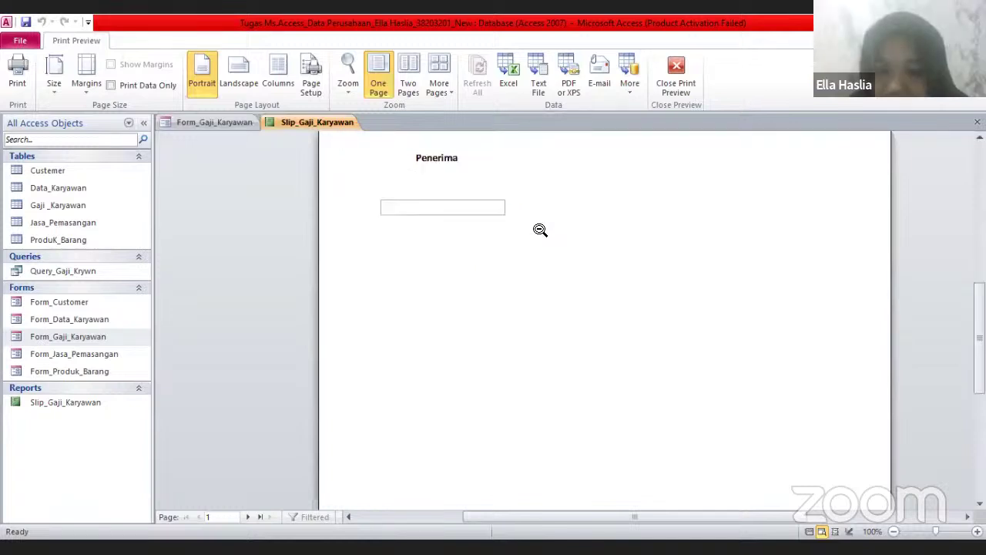
right_click(330, 126)
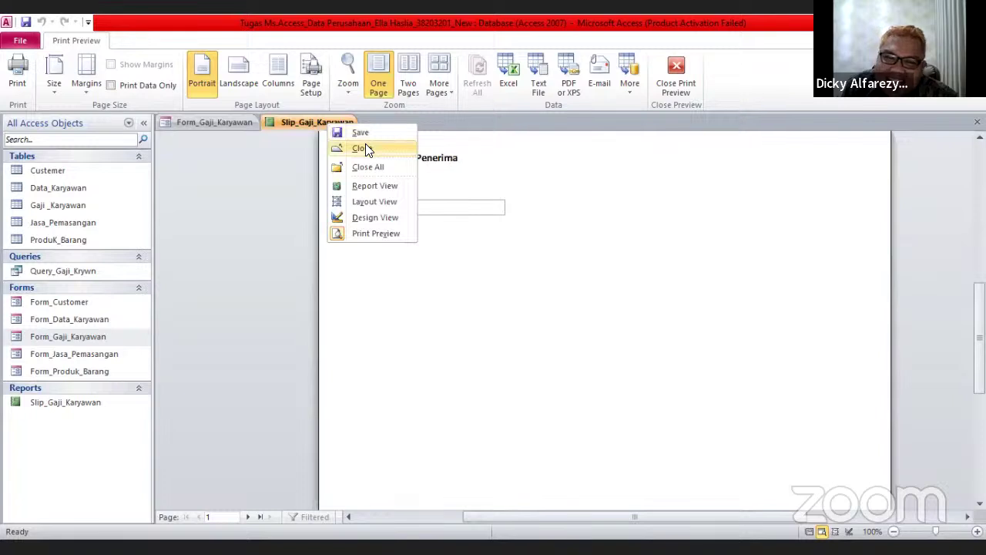
key("Return")
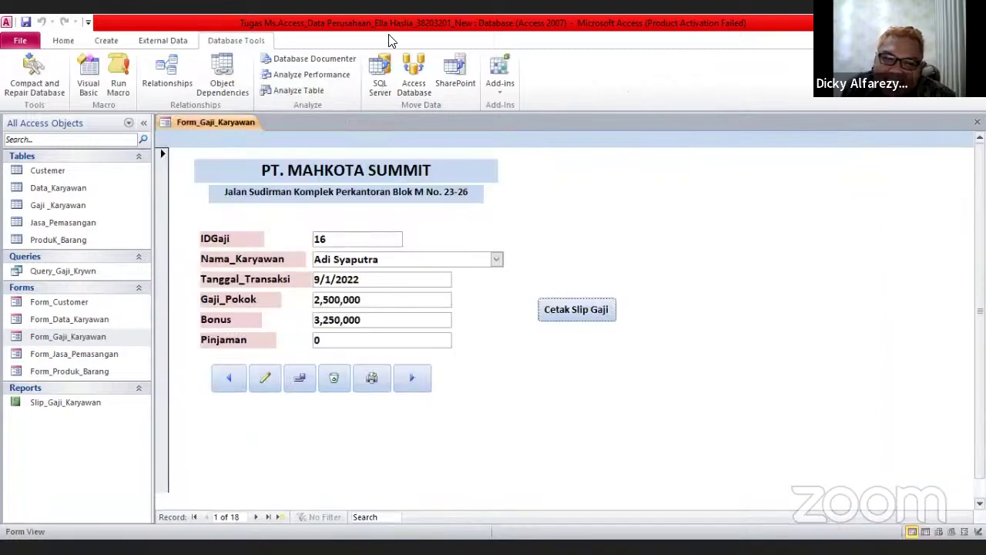
right_click(227, 125)
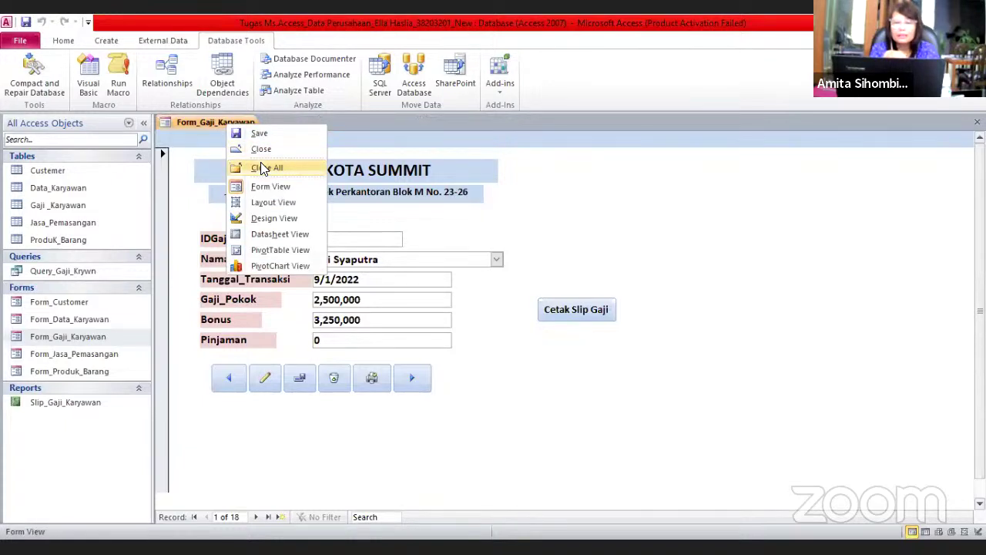
left_click(260, 166)
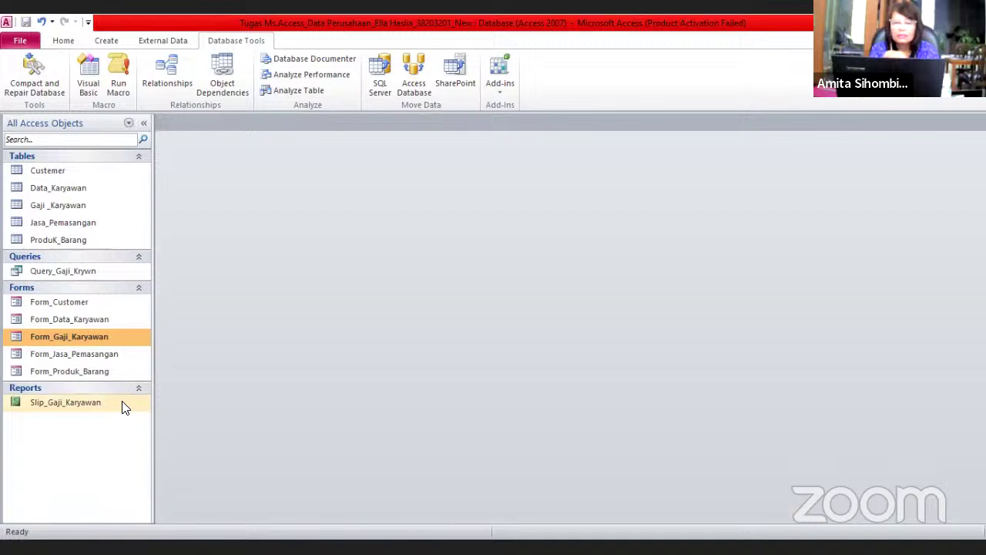
double_click(124, 404)
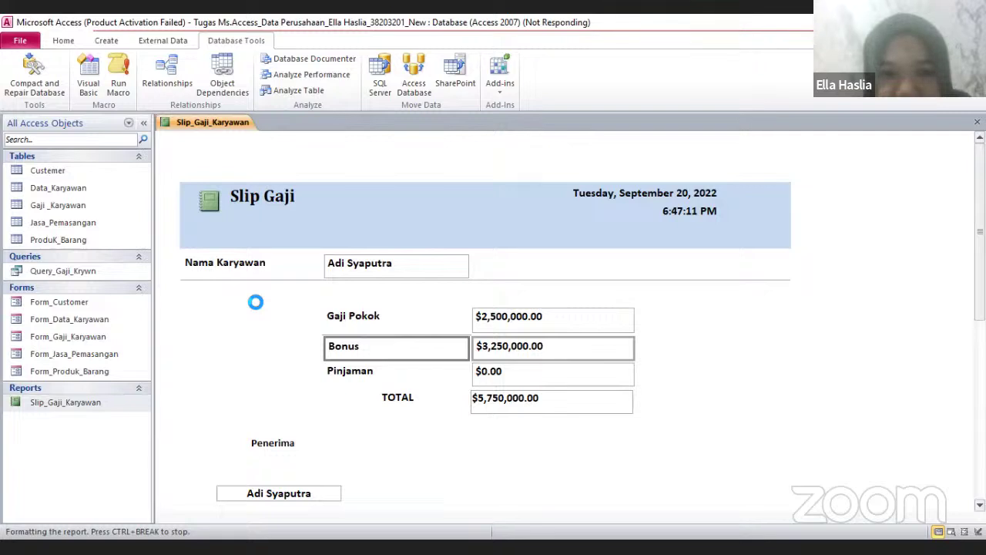
right_click(237, 131)
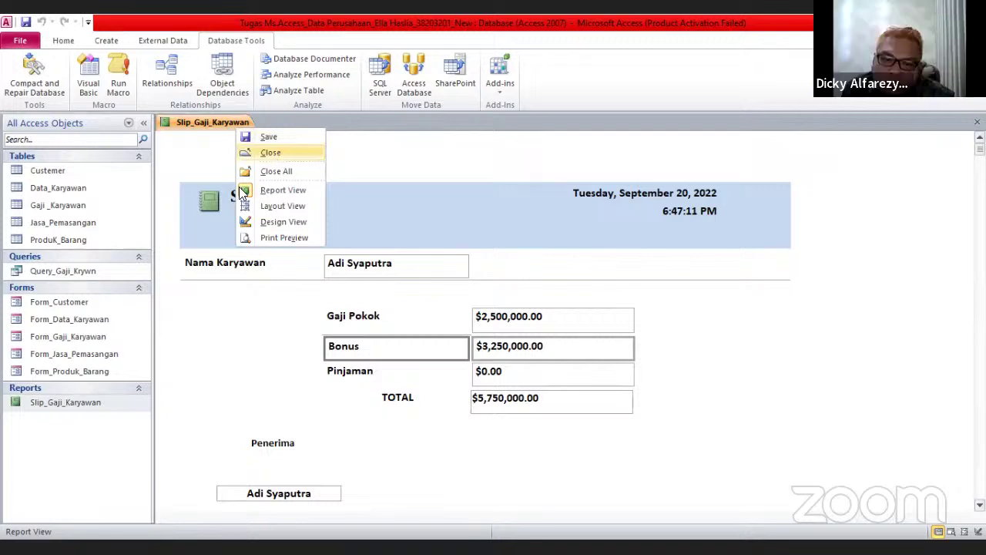
left_click(271, 153)
double_click(111, 339)
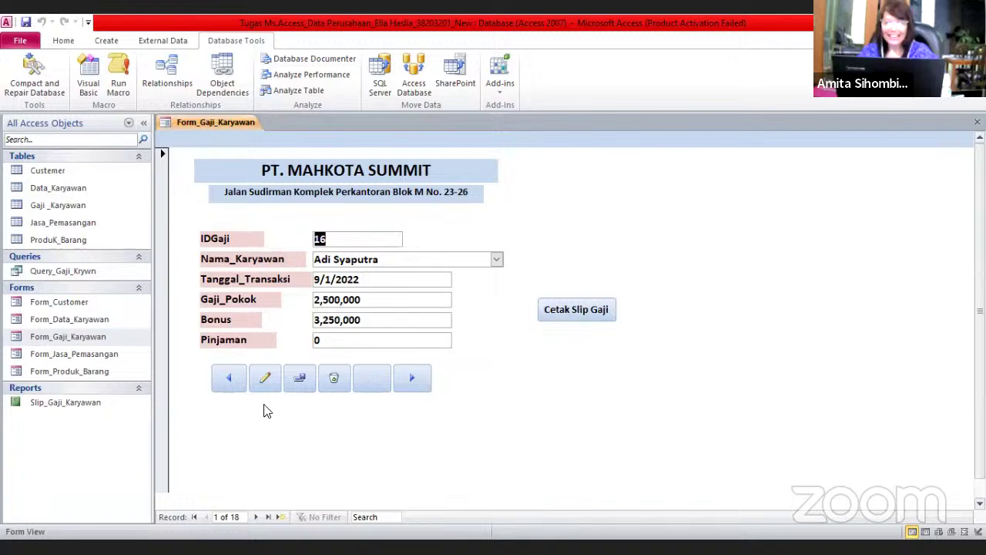
left_click(230, 378)
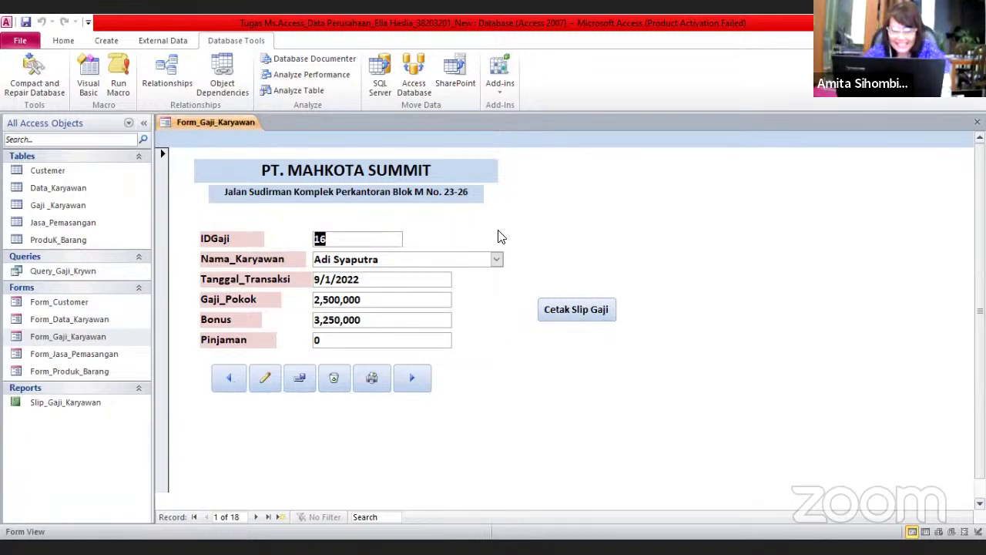
left_click(498, 235)
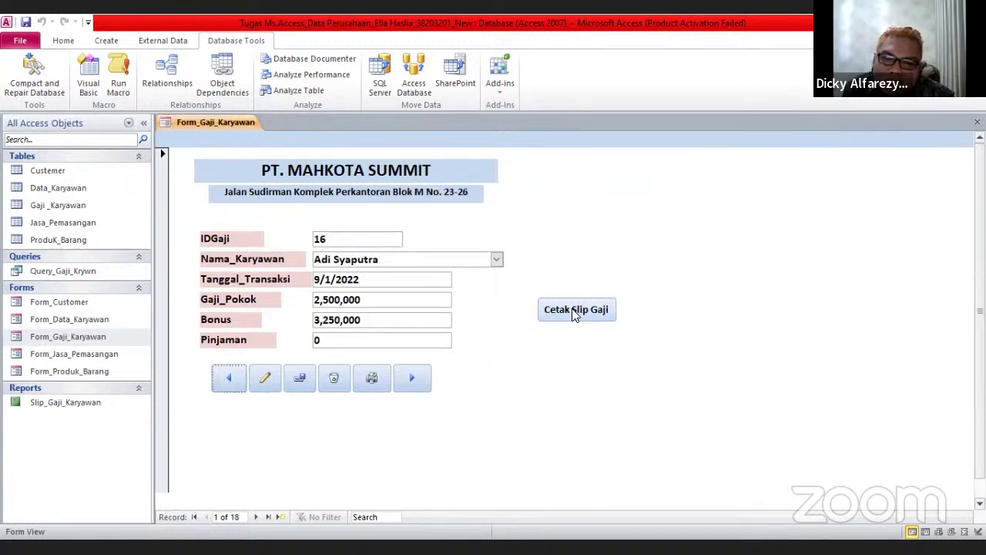
left_click(574, 312)
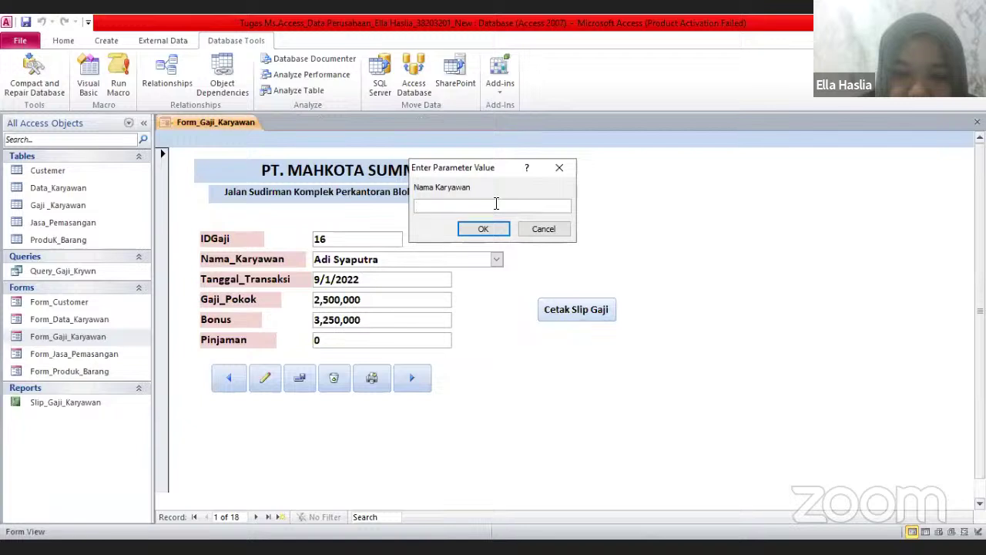
type("A")
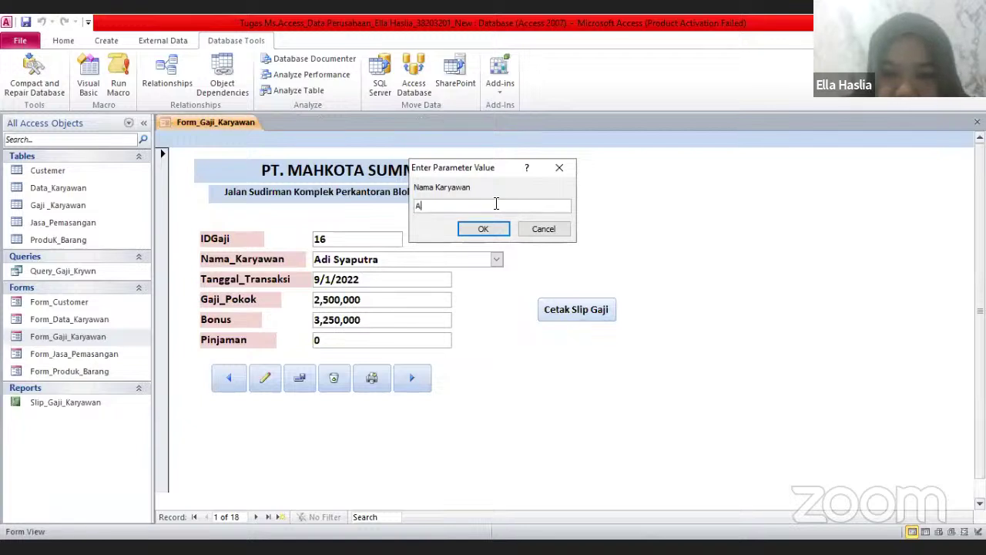
type("ul")
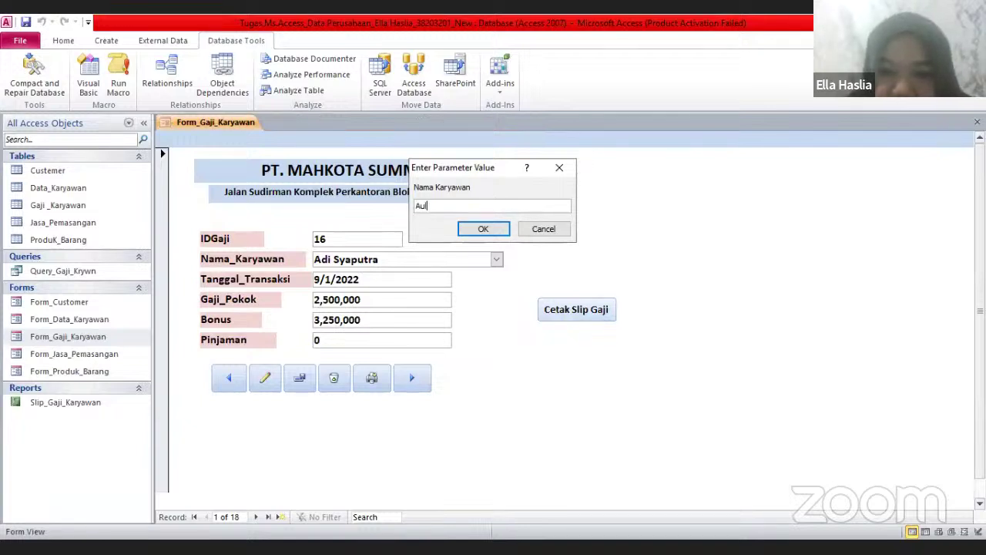
type("i")
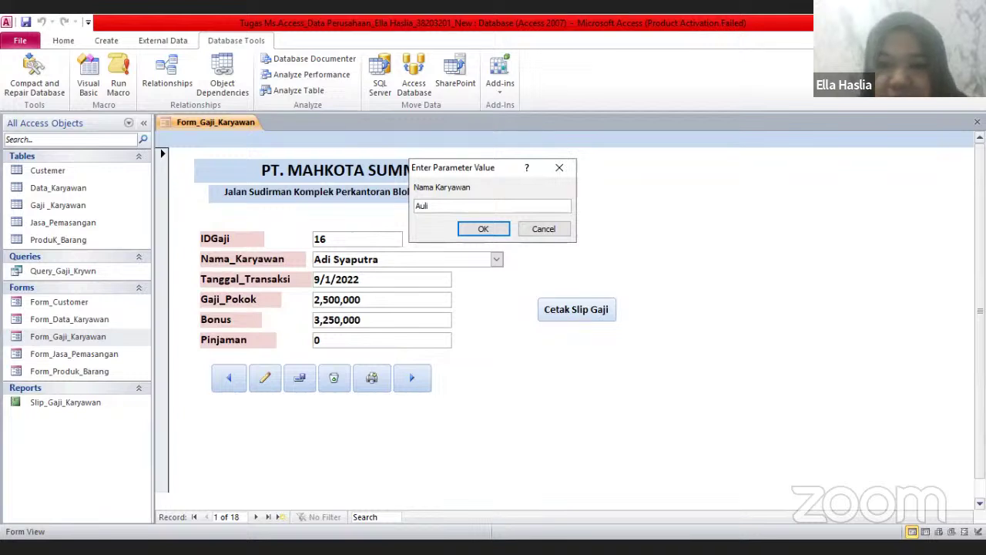
key("Return")
left_click(501, 208)
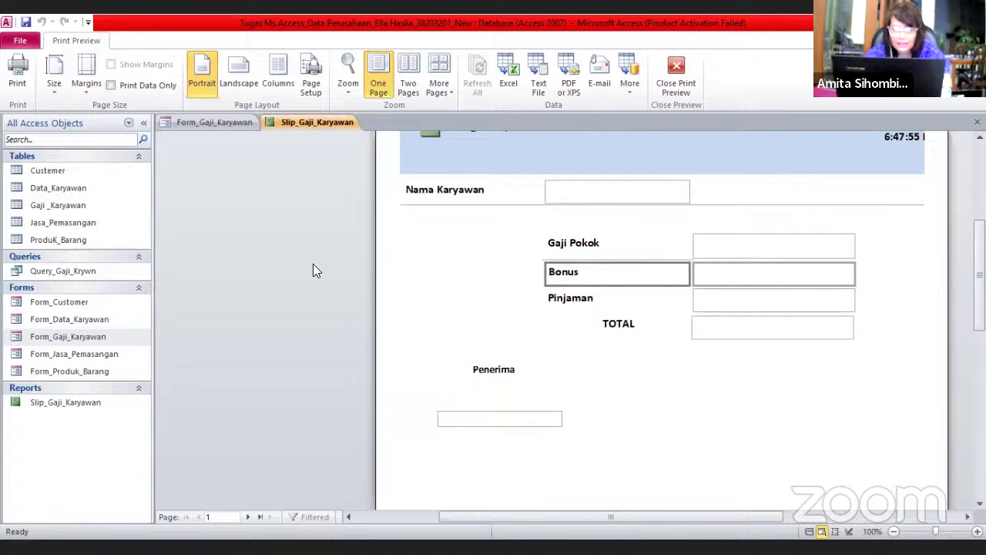
scroll(313, 264, "down", 1)
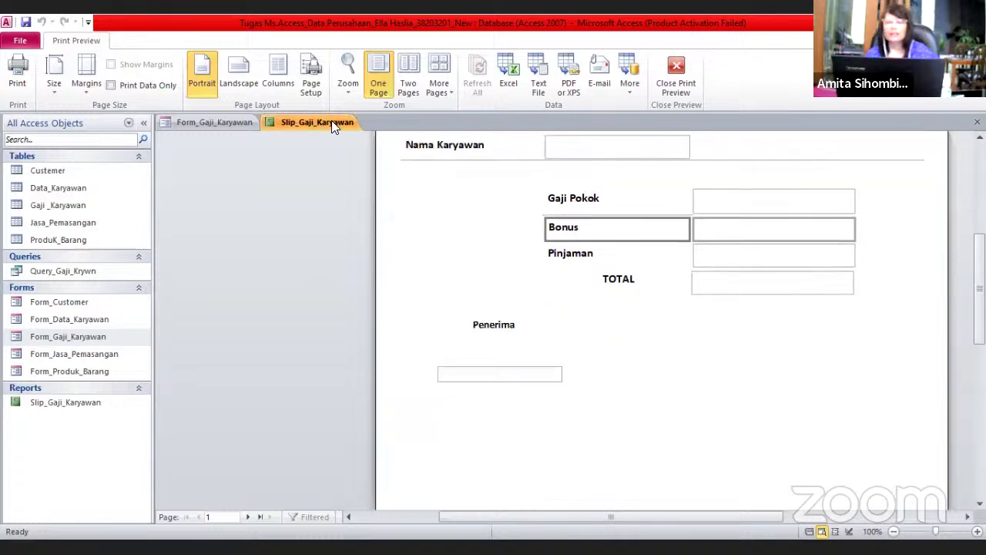
right_click(334, 122)
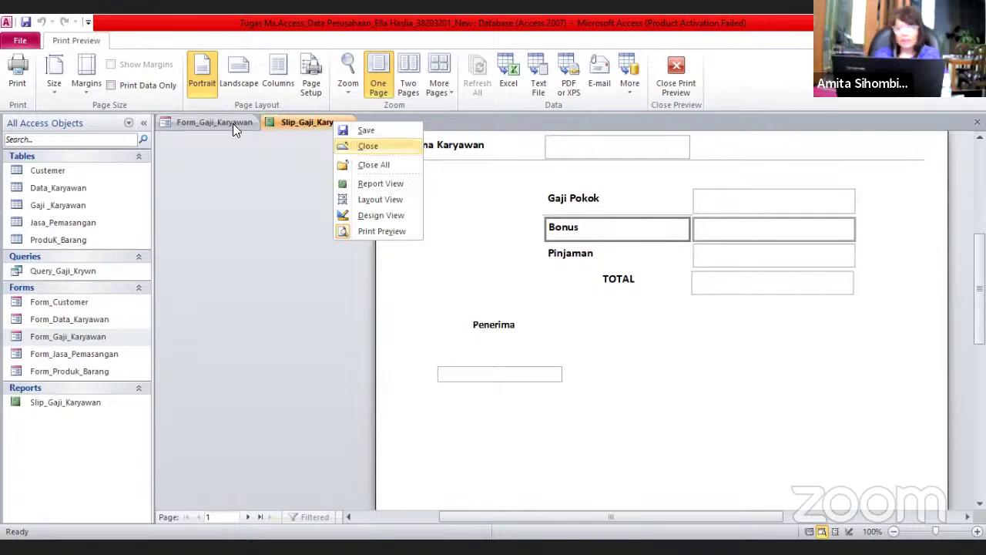
key("Return")
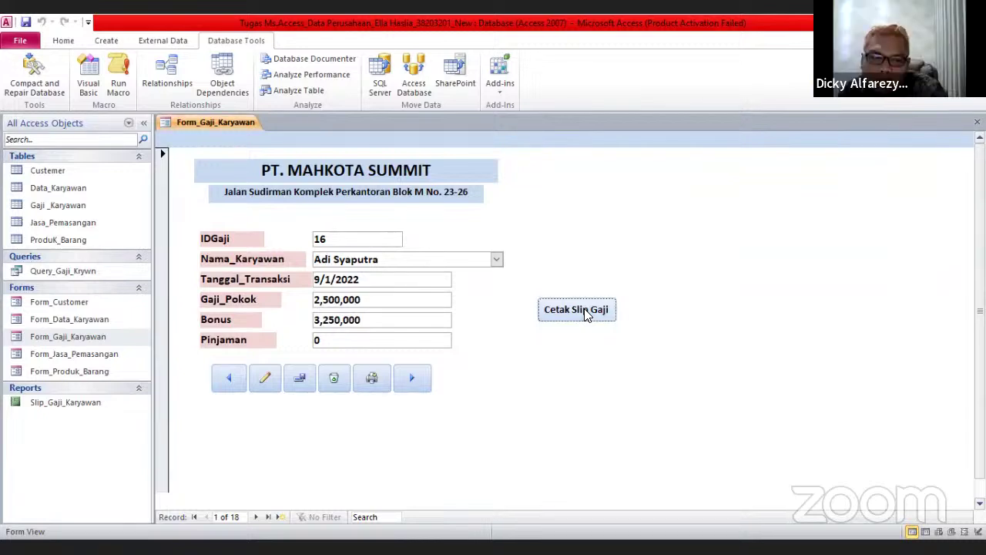
left_click(585, 310)
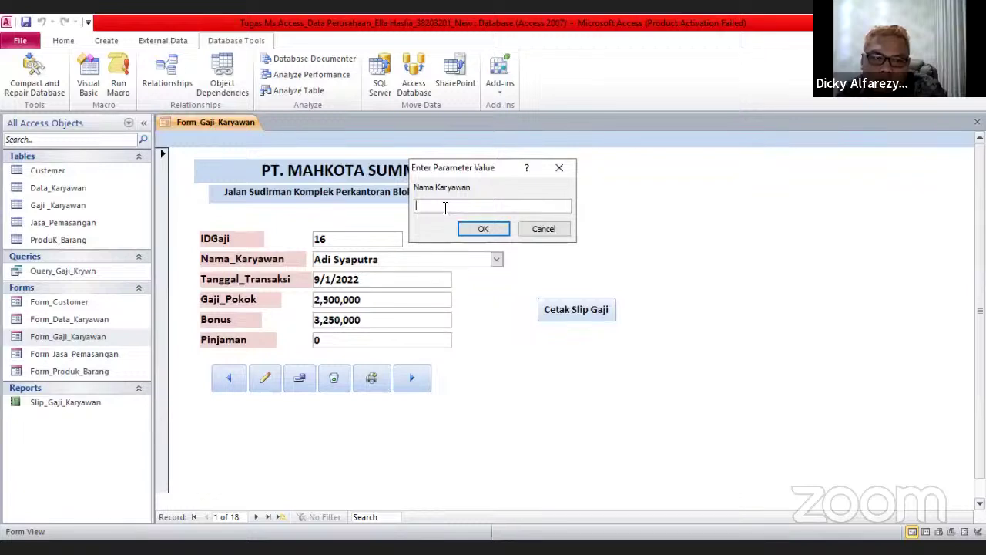
left_click(553, 227)
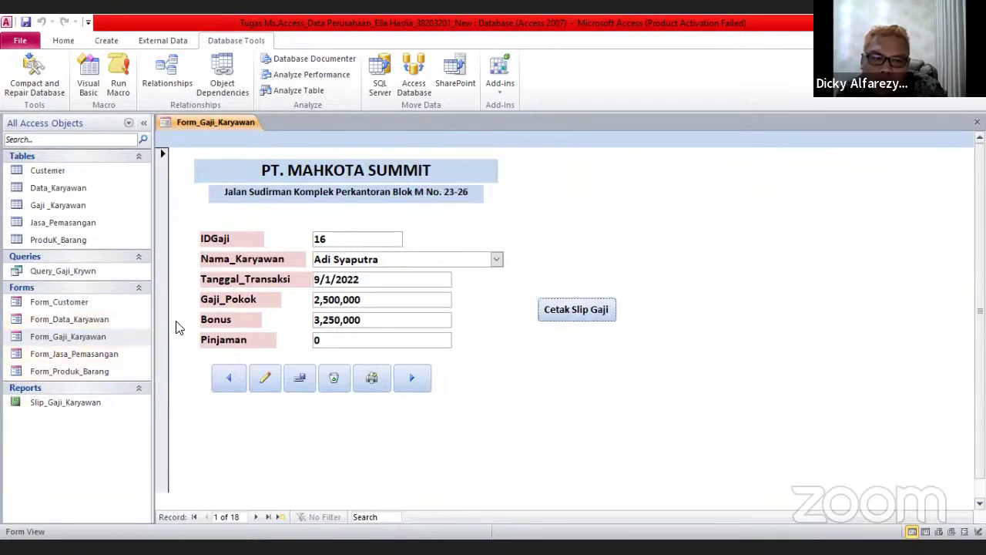
right_click(225, 122)
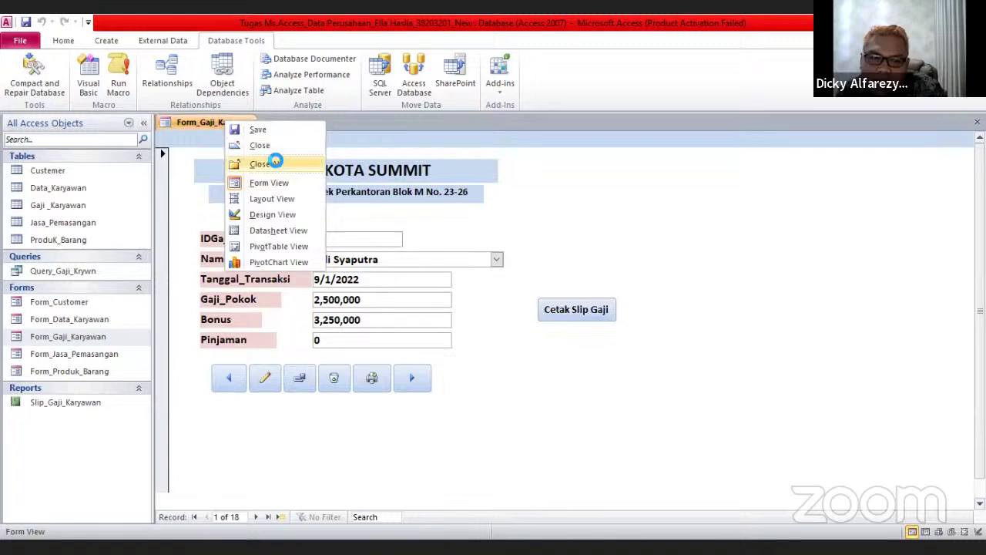
Close all open objects and reopen the Form_Gaji_Karyawan salary form
key("Return")
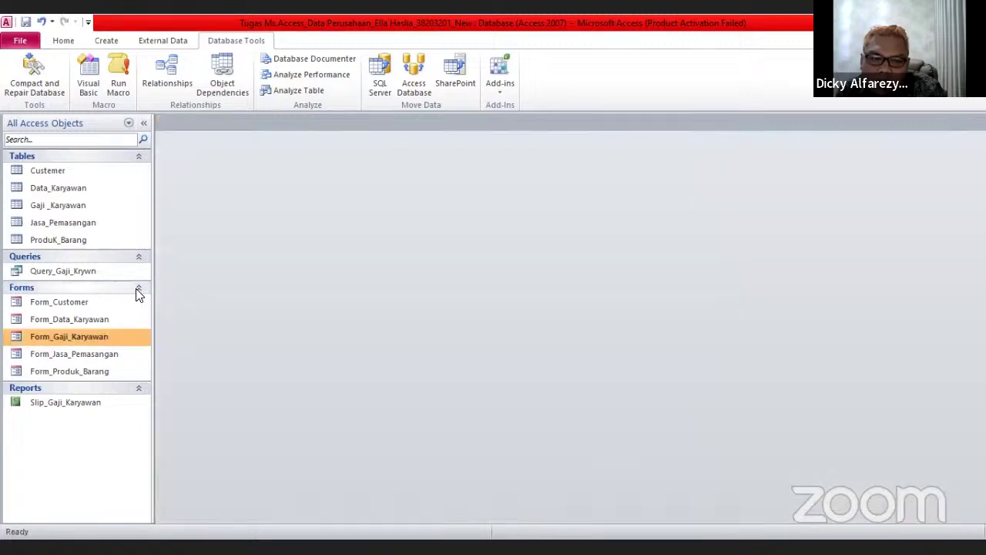
left_click(119, 322)
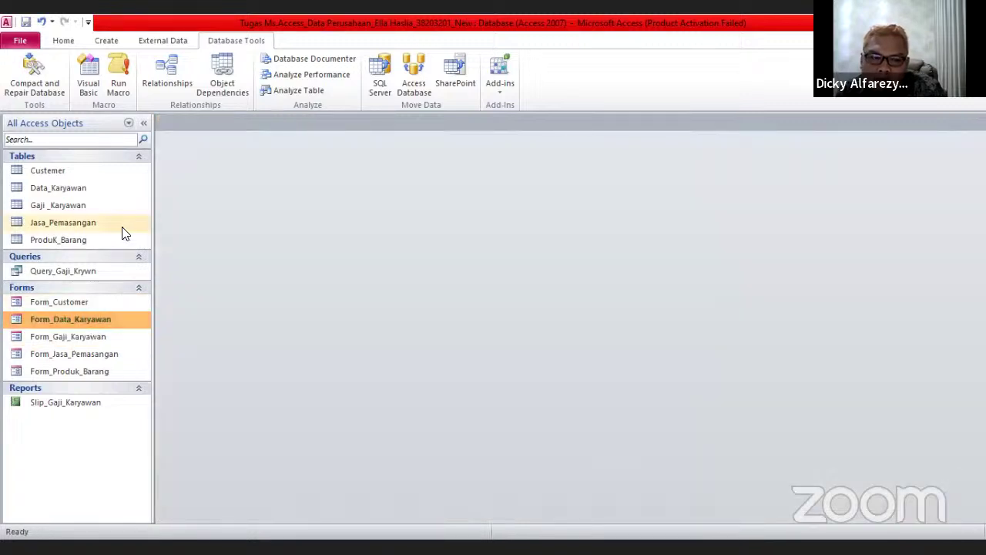
double_click(114, 337)
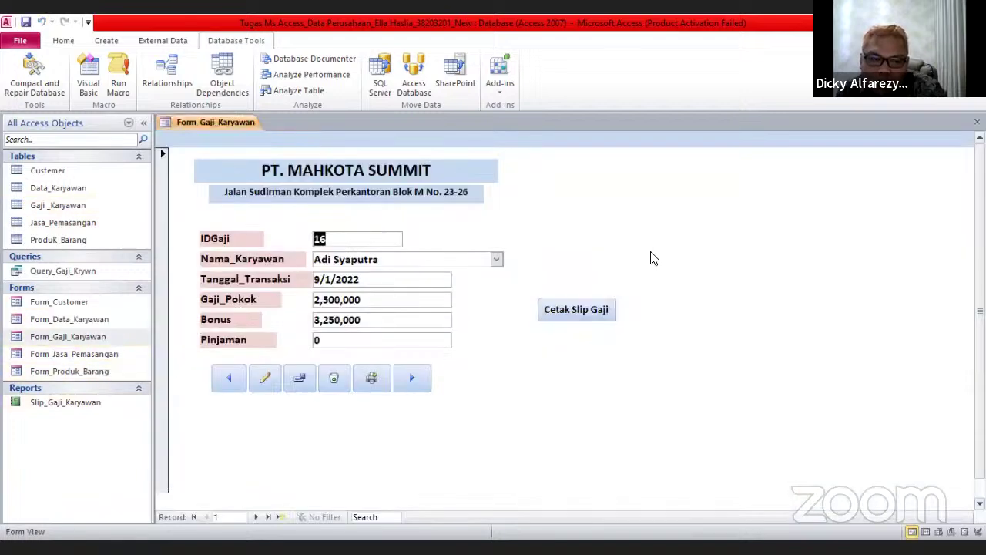
Go to salary record ID 4 and preview its pay slip using the employee's first name, zoomed in
left_click(402, 382)
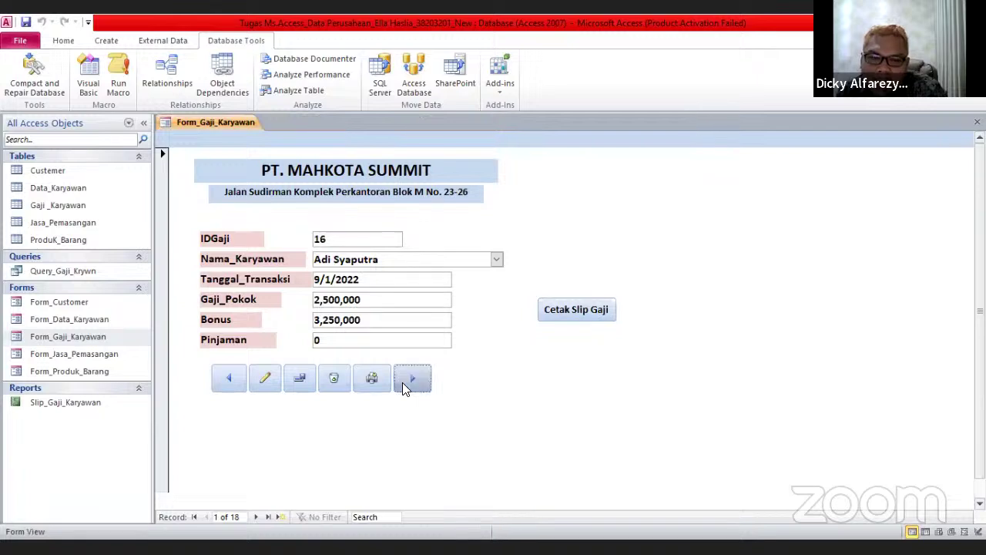
left_click(402, 382)
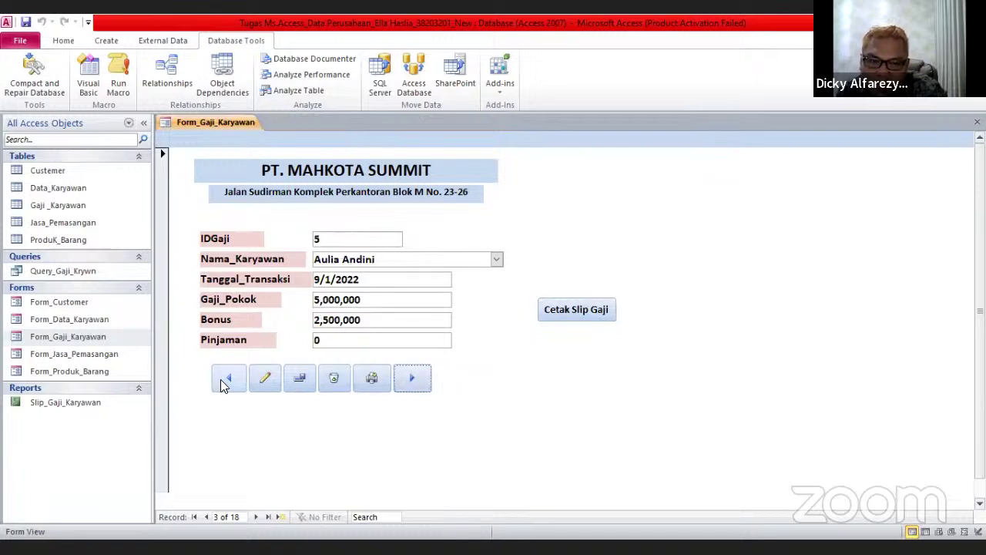
left_click(227, 378)
left_click(593, 309)
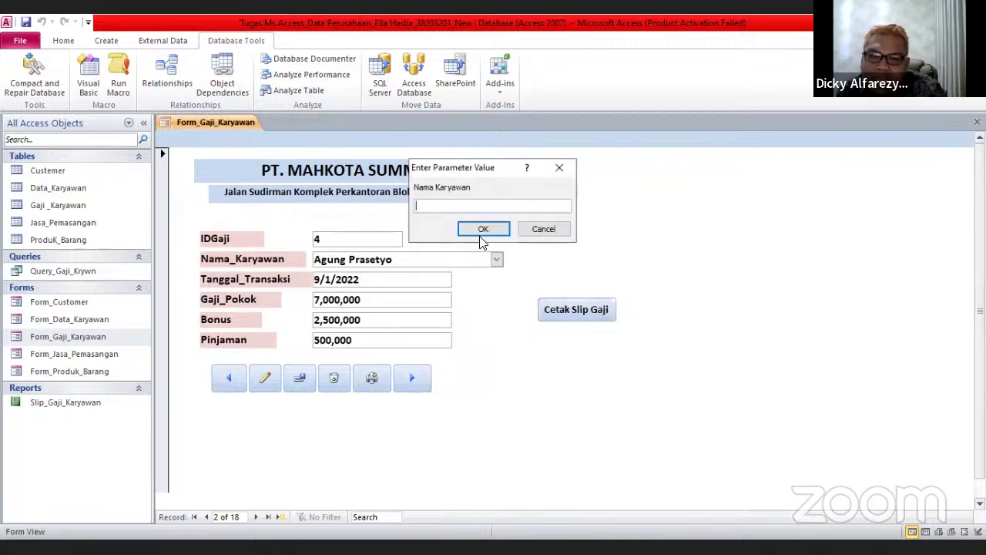
type("Agu")
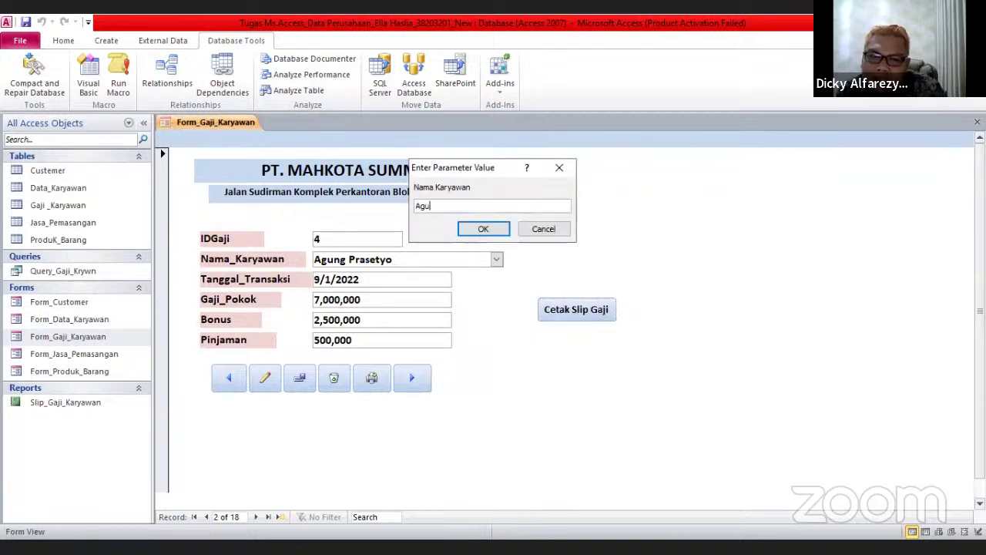
type("ng")
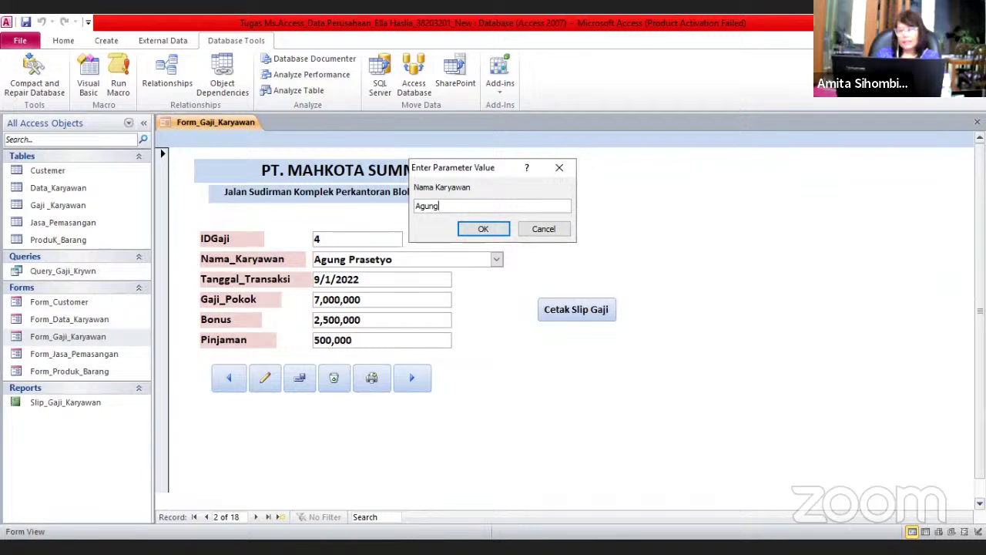
key("Return")
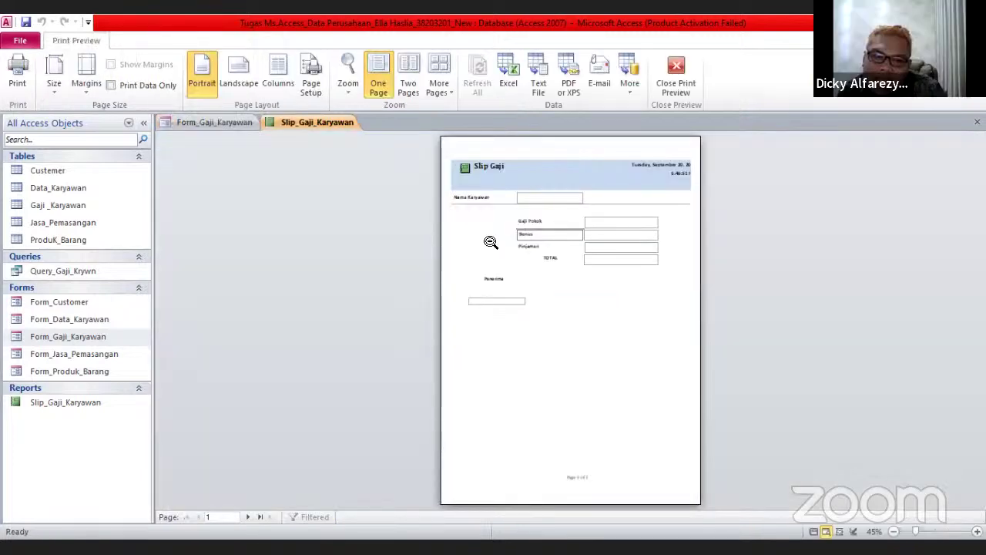
left_click(490, 242)
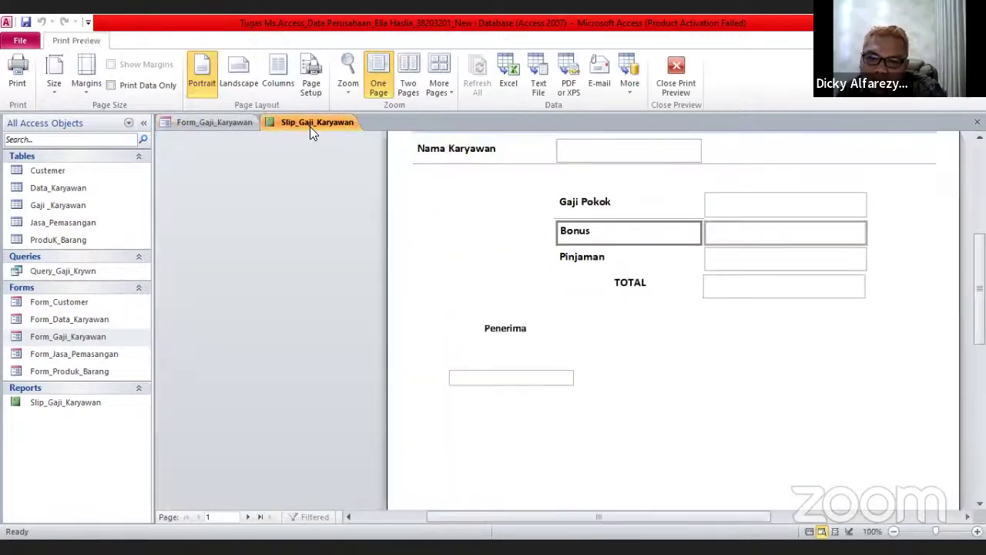
Close the blank preview, re-preview the slip with parameter 4, then close all open objects
right_click(310, 127)
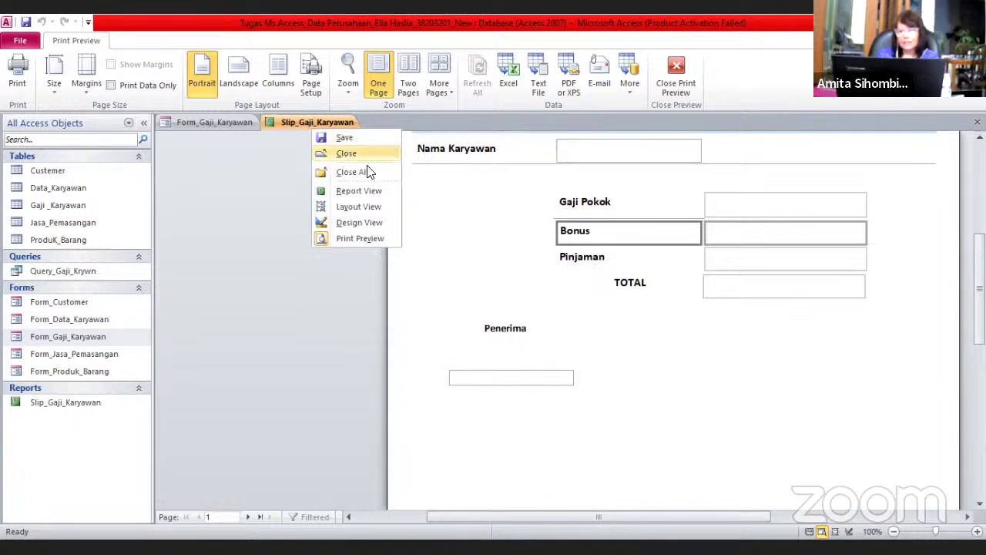
left_click(366, 162)
left_click(560, 311)
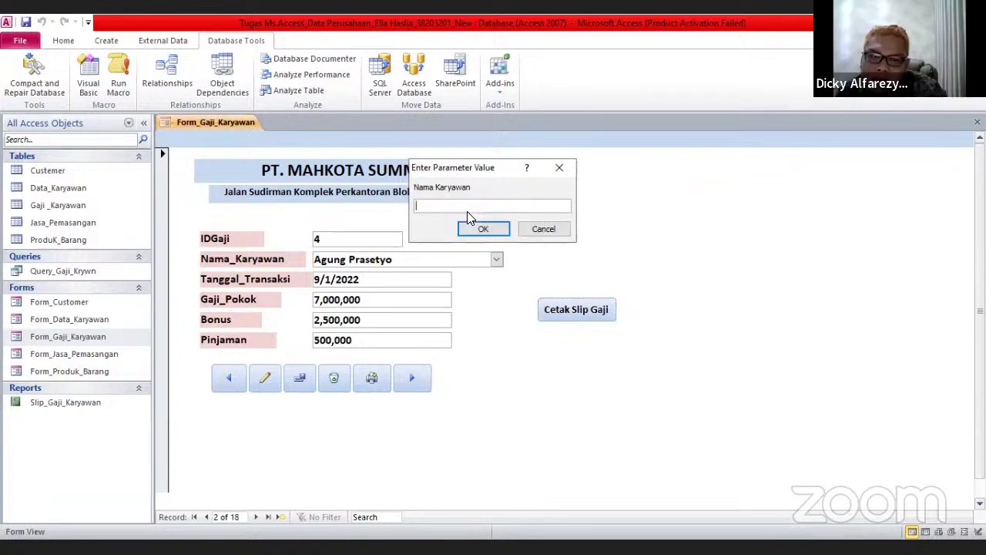
type("4")
key("Return")
left_click(474, 217)
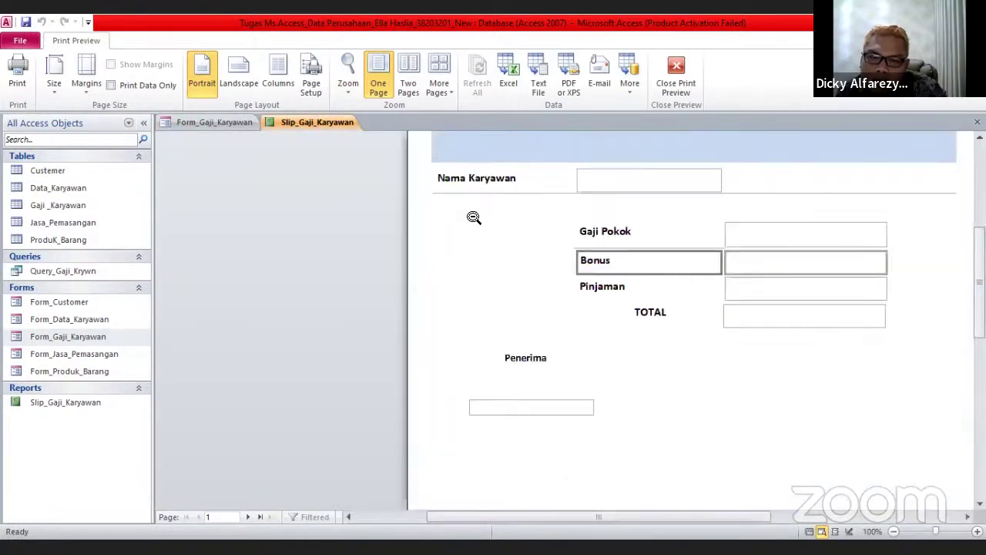
scroll(474, 218, "down", 1)
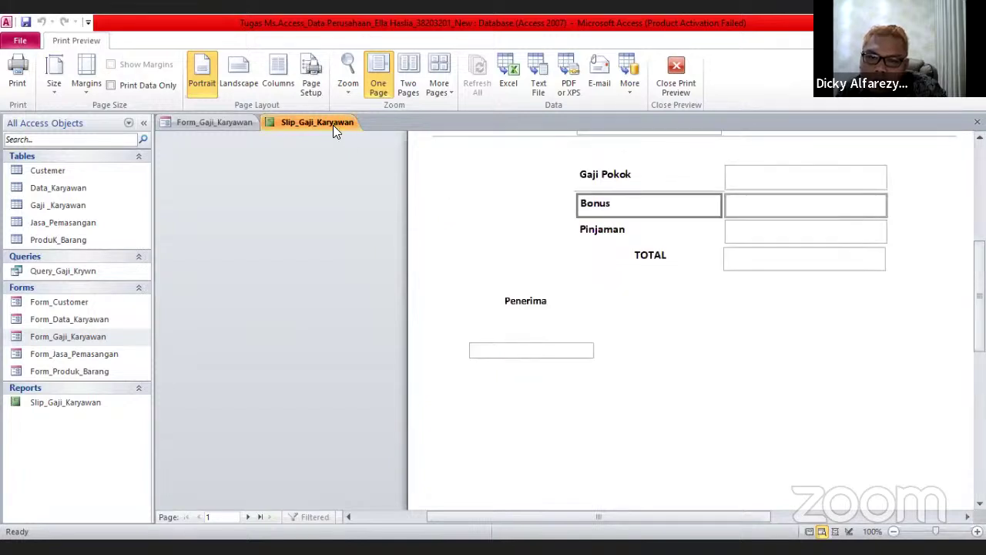
right_click(334, 125)
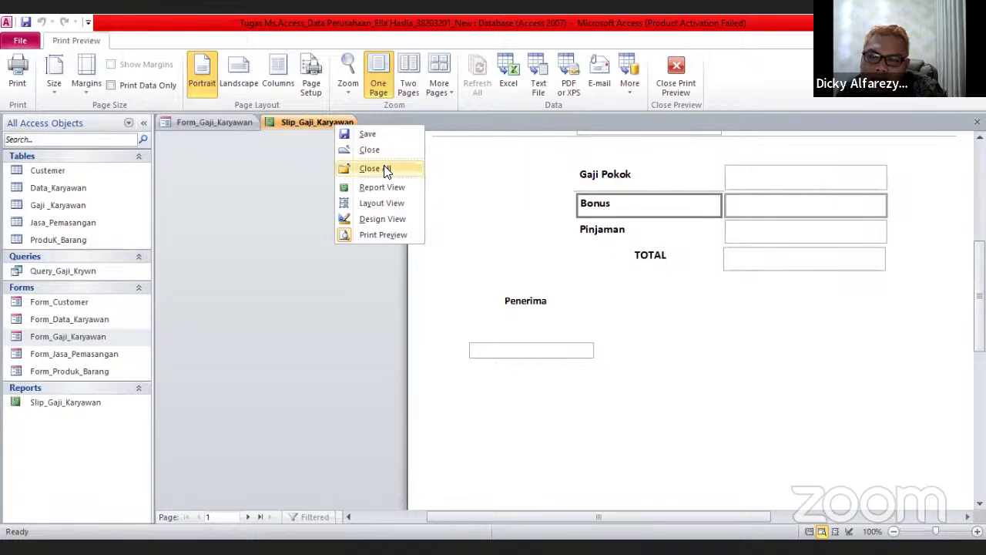
key("Return")
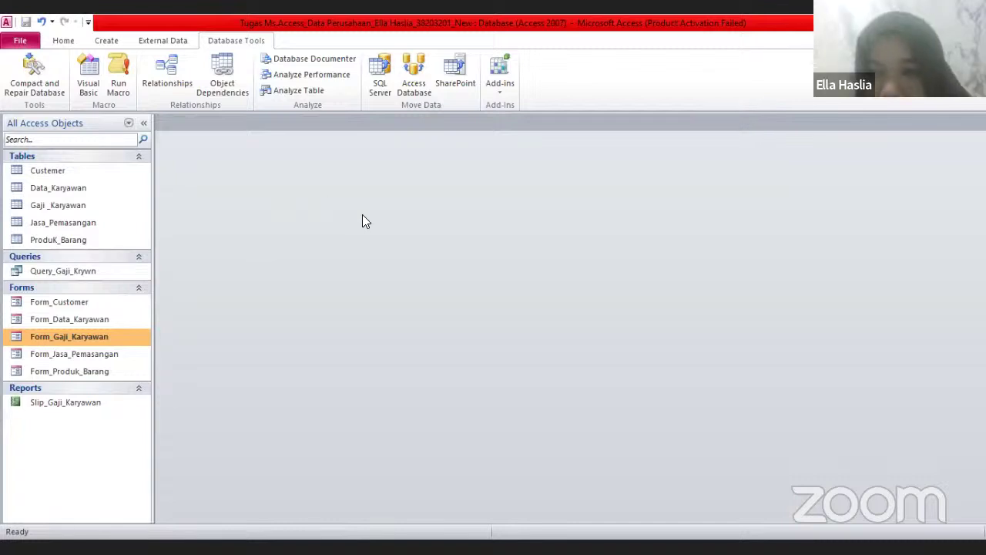
Reopen Form_Gaji_Karyawan and request the salary slip, clearing trial letters from the name prompt
double_click(137, 337)
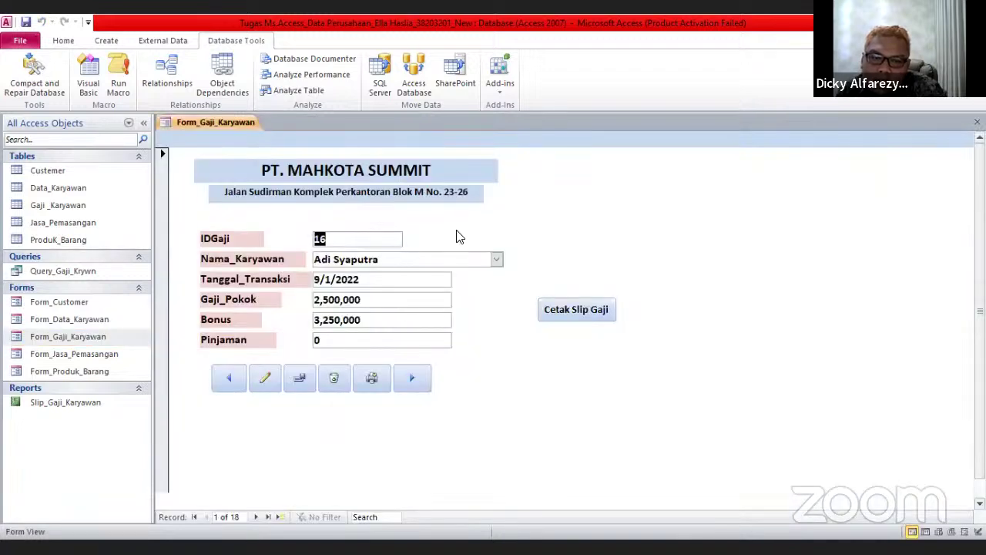
left_click(598, 309)
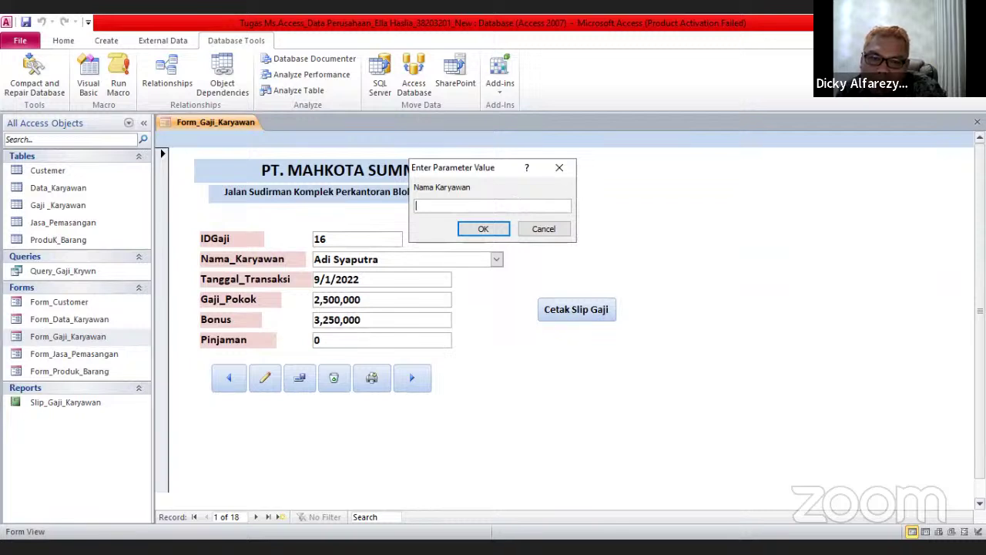
type("A")
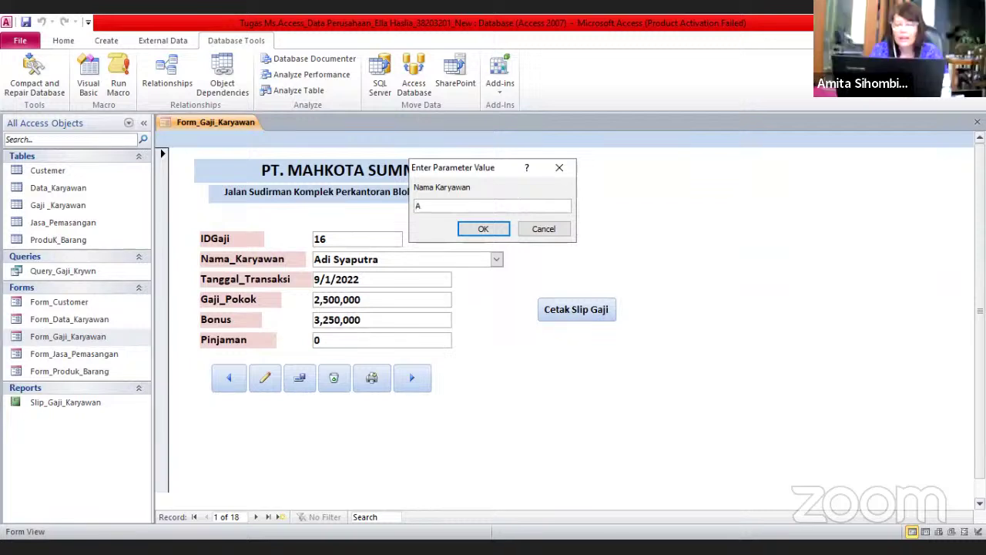
key("BackSpace")
type("e")
key("BackSpace")
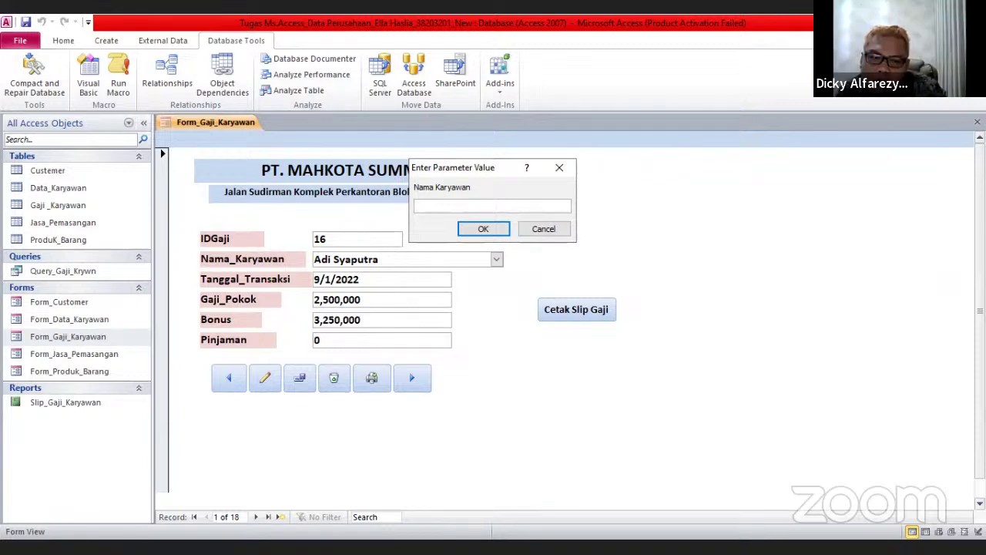
type("a")
key("BackSpace")
Enter 16 as the parameter, getting a blank slip, then request the slip again from the form
type("1")
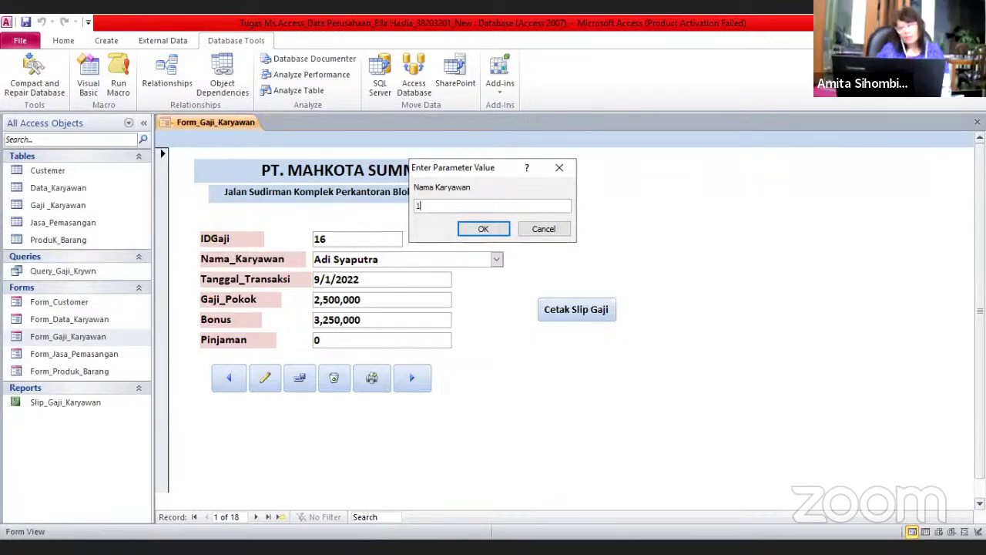
type("6")
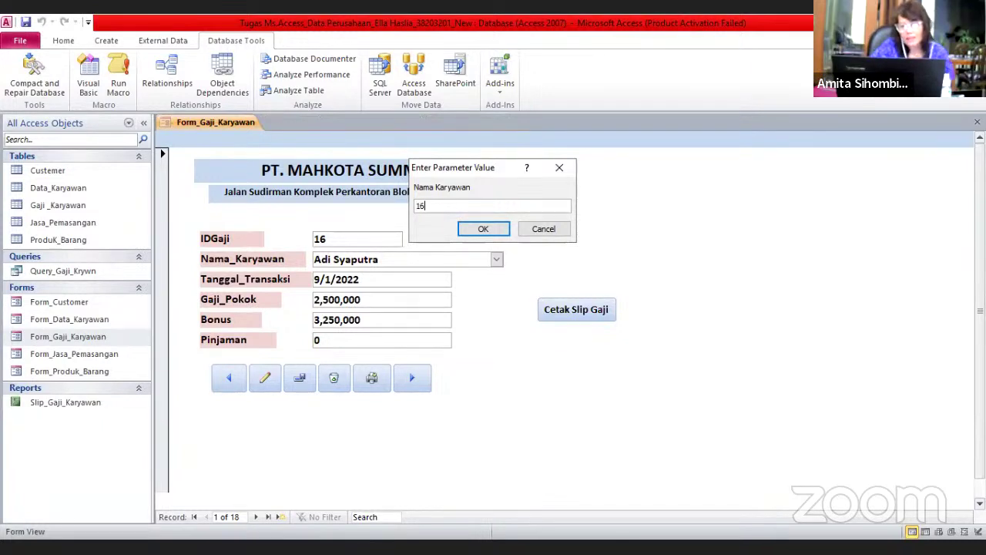
key("Return")
left_click(539, 216)
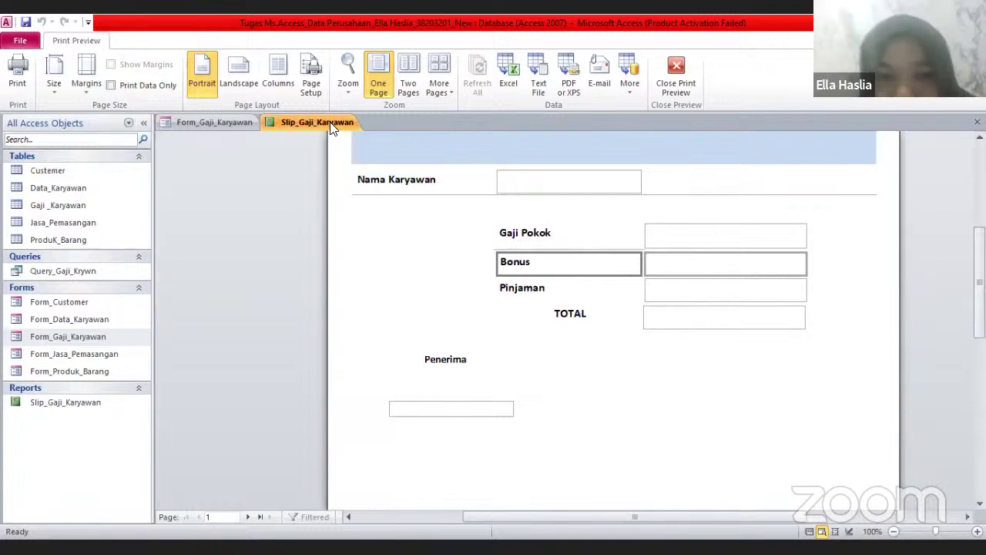
left_click(227, 123)
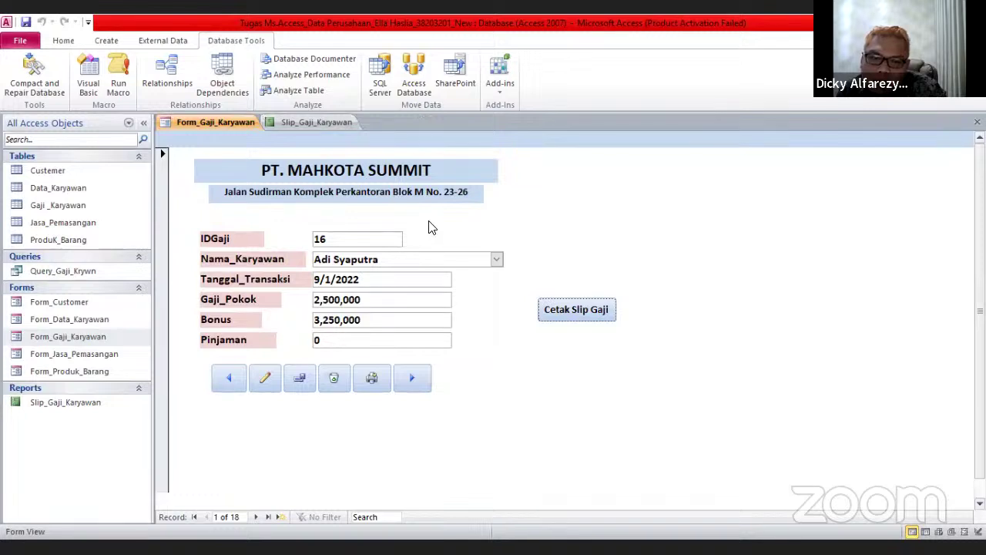
left_click(605, 311)
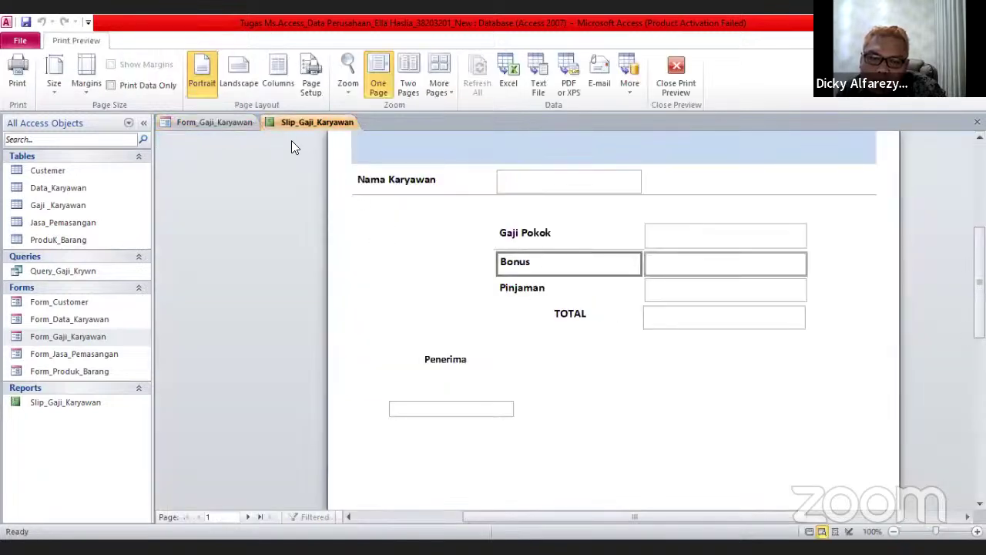
Copy the employee's name from the form's Nama_Karyawan field
left_click(223, 124)
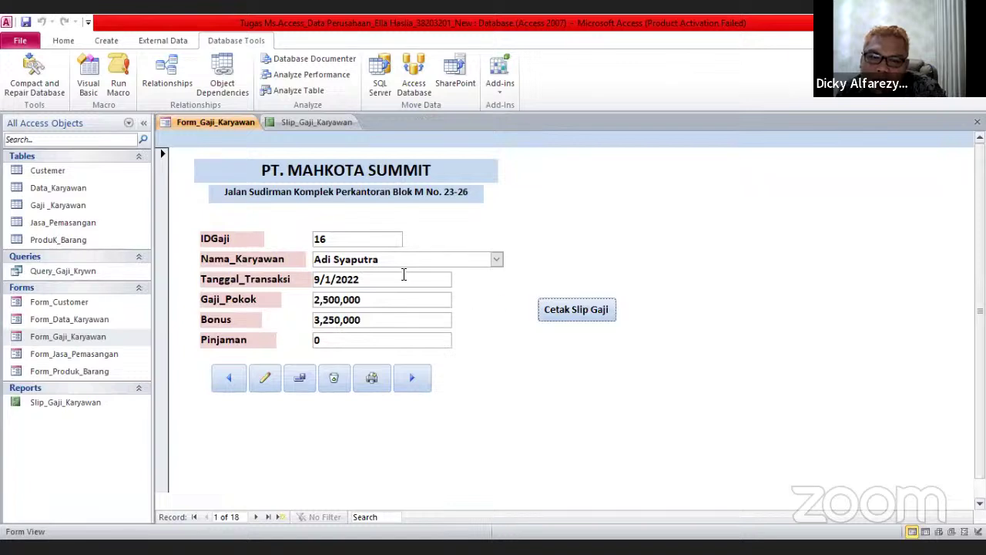
left_click_drag(382, 260, 315, 260)
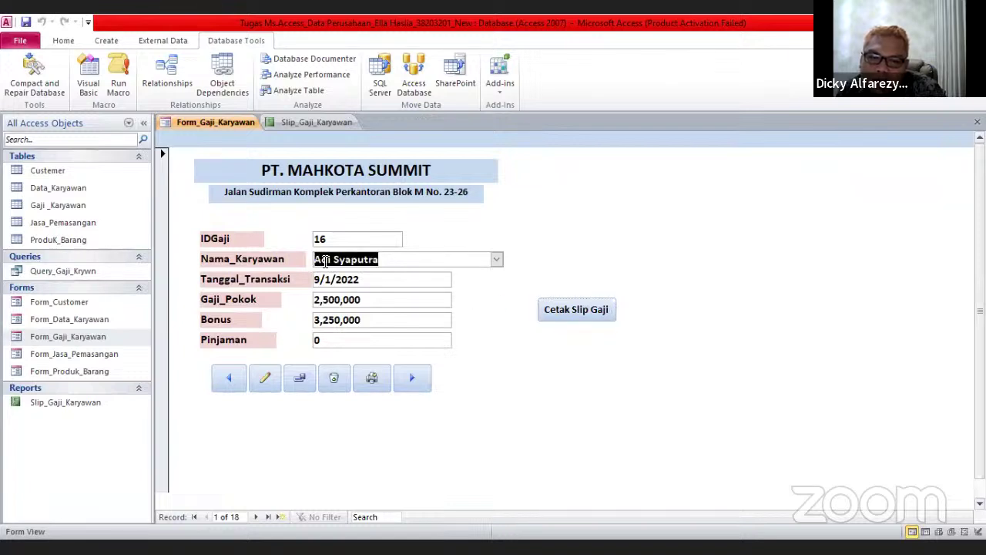
right_click(324, 264)
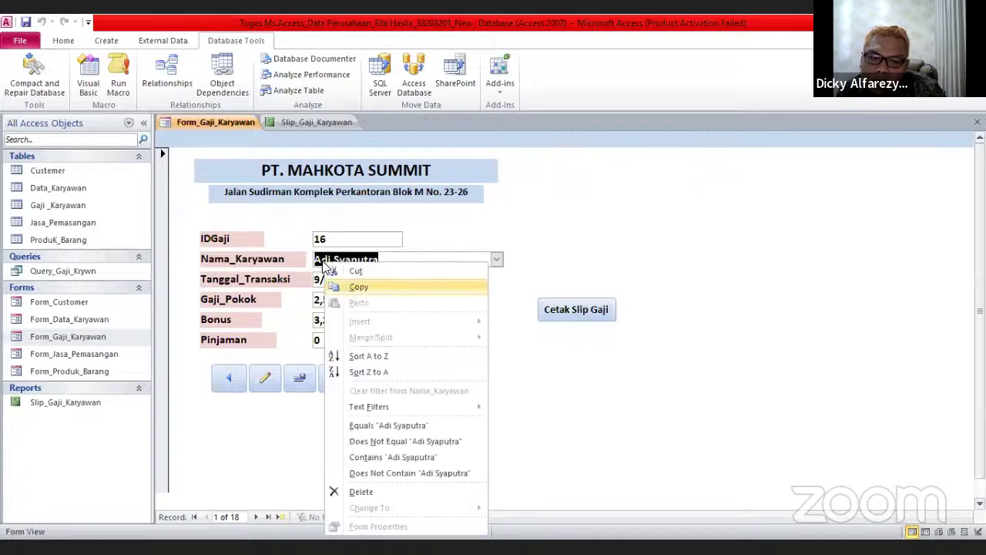
left_click(358, 287)
Close the blank slip preview and paste the copied name into a fresh name prompt
left_click(561, 306)
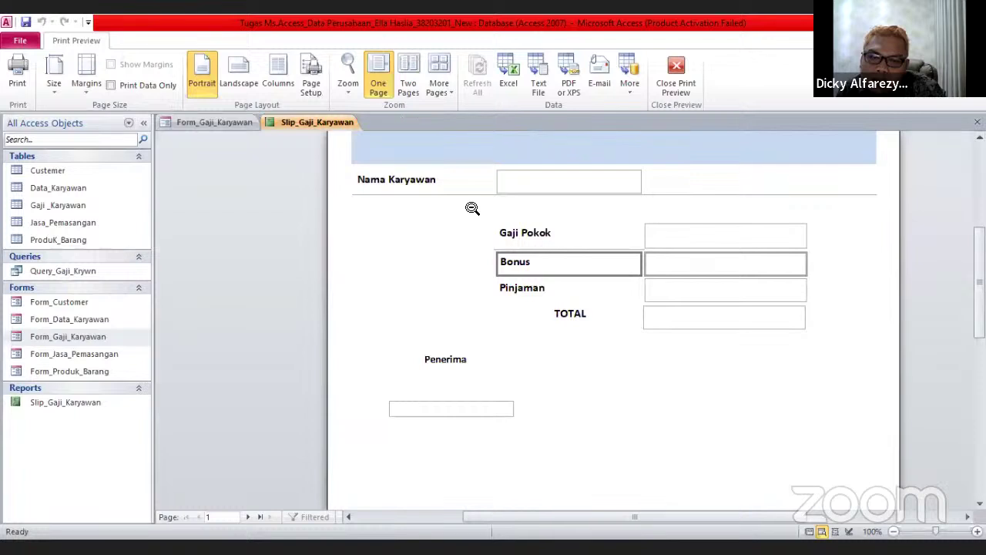
scroll(472, 208, "down", 3)
scroll(475, 196, "up", 2)
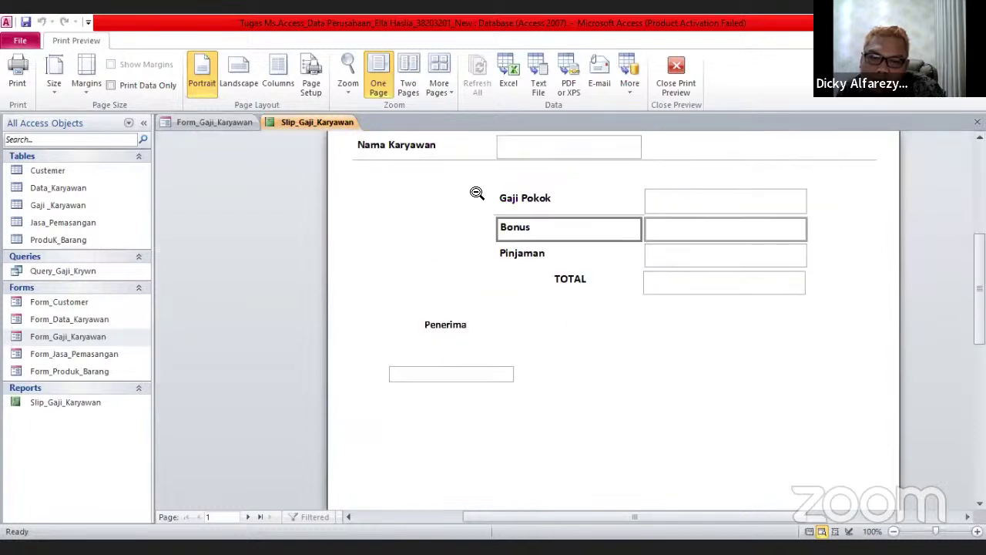
right_click(303, 123)
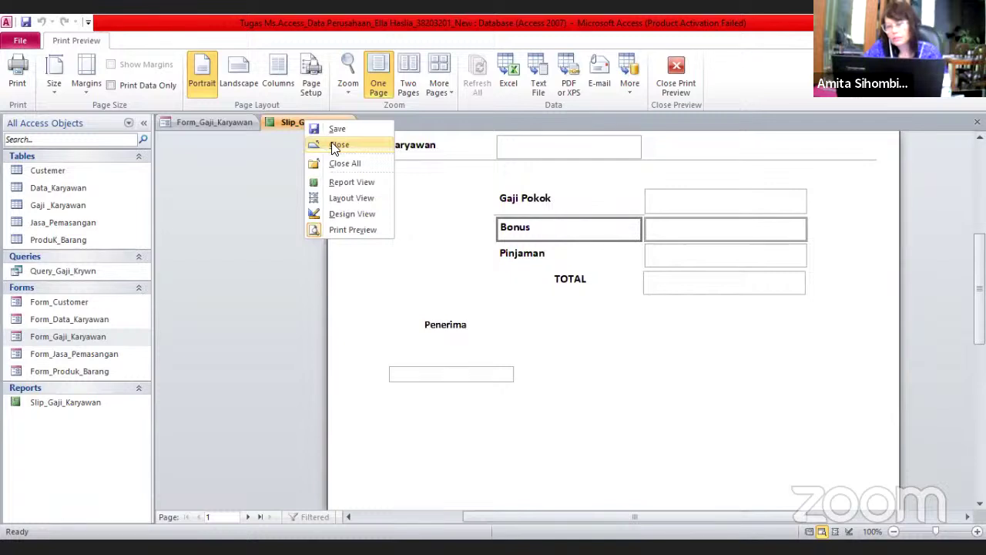
left_click(337, 146)
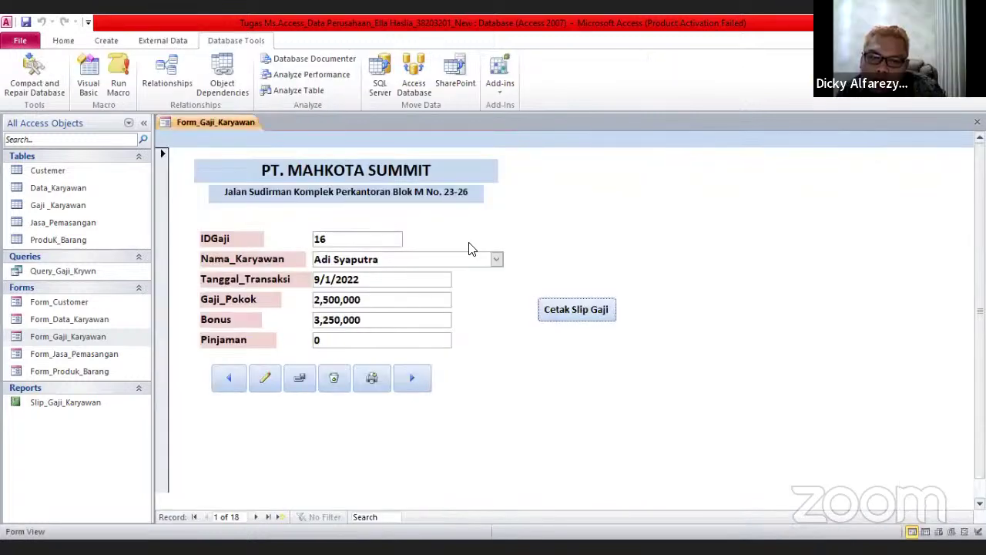
left_click(578, 311)
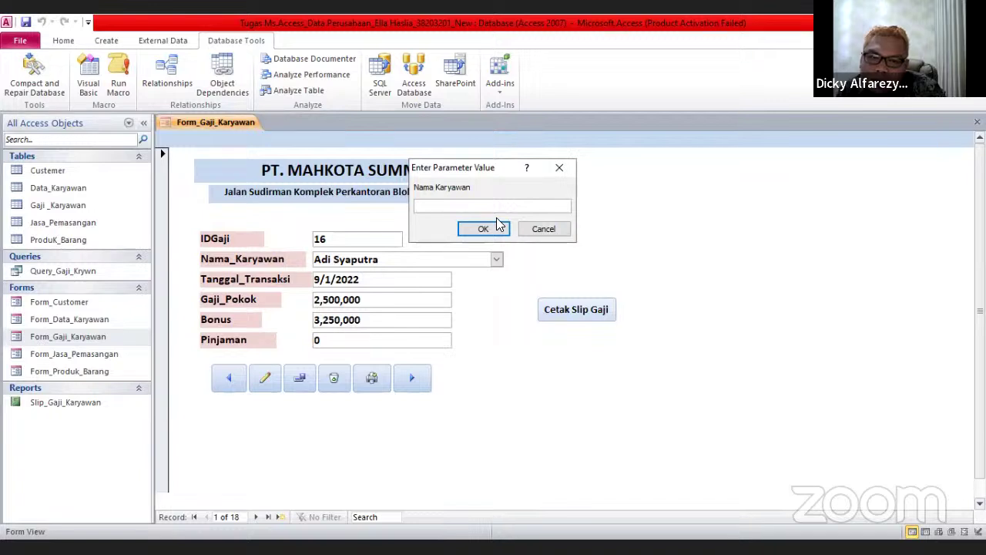
key("ctrl+v")
Confirm the name and review the slip: Gaji Pokok $2,500,000.00, Bonus $3,250,000.00, TOTAL $5,750,000.00
left_click(484, 228)
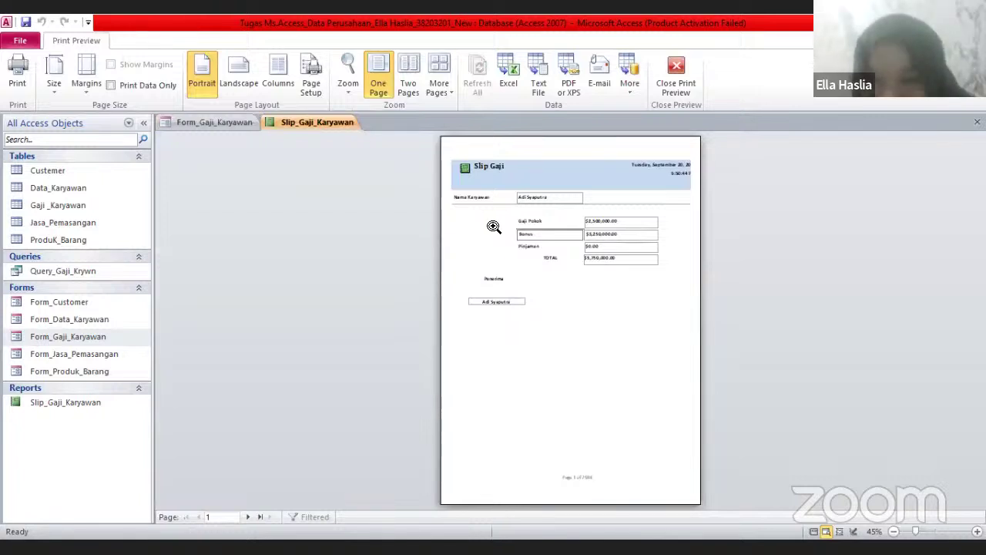
left_click(521, 226)
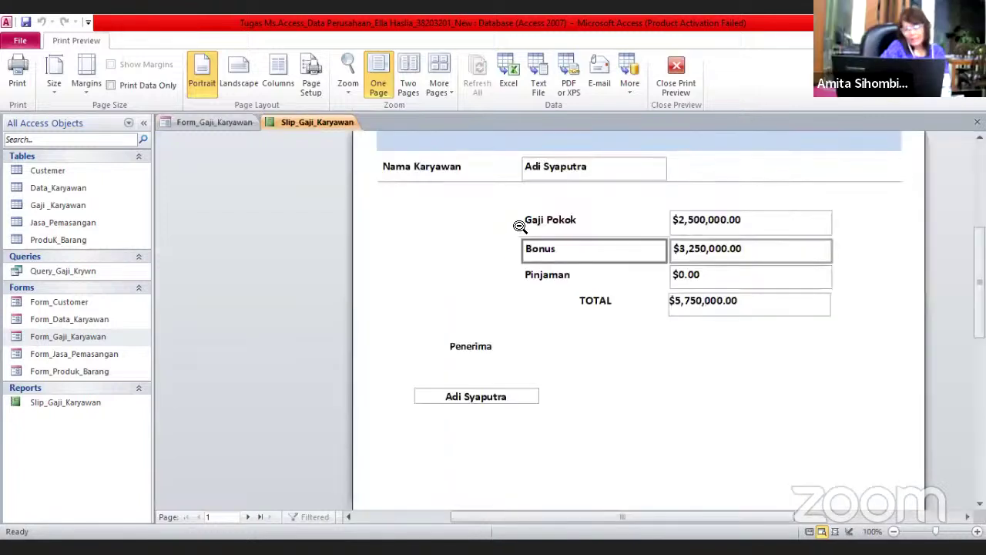
scroll(521, 225, "down", 1)
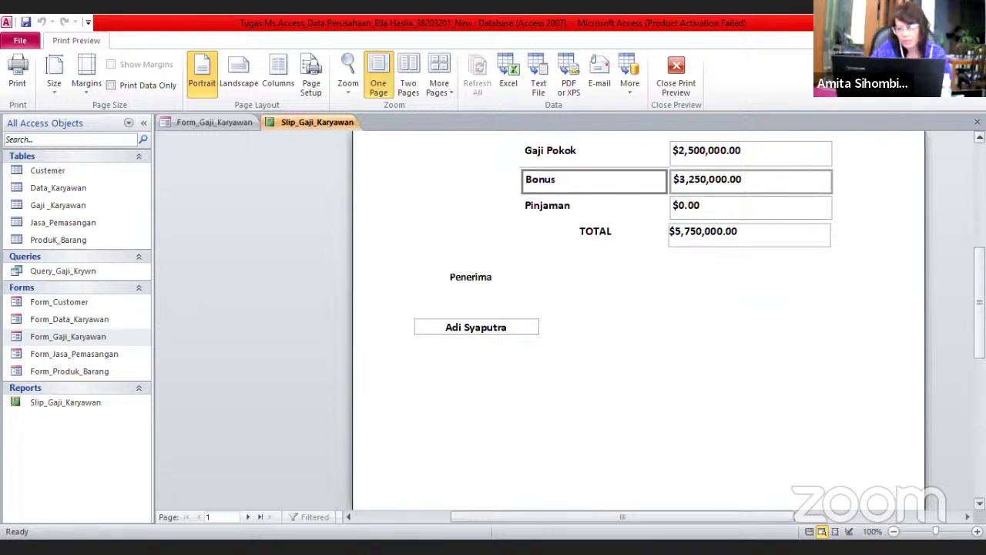
scroll(755, 306, "up", 3)
scroll(744, 313, "down", 1)
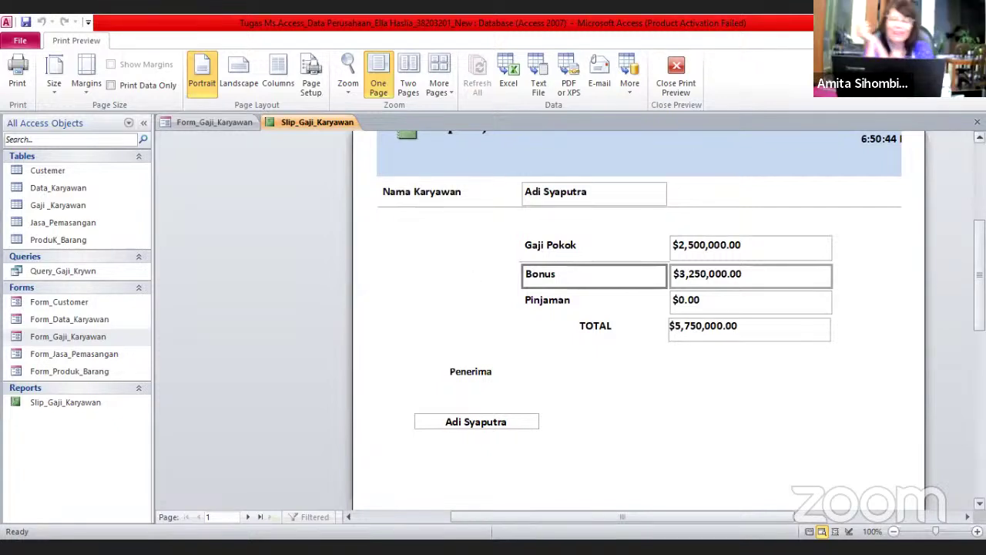
scroll(639, 309, "up", 3)
scroll(639, 309, "down", 3)
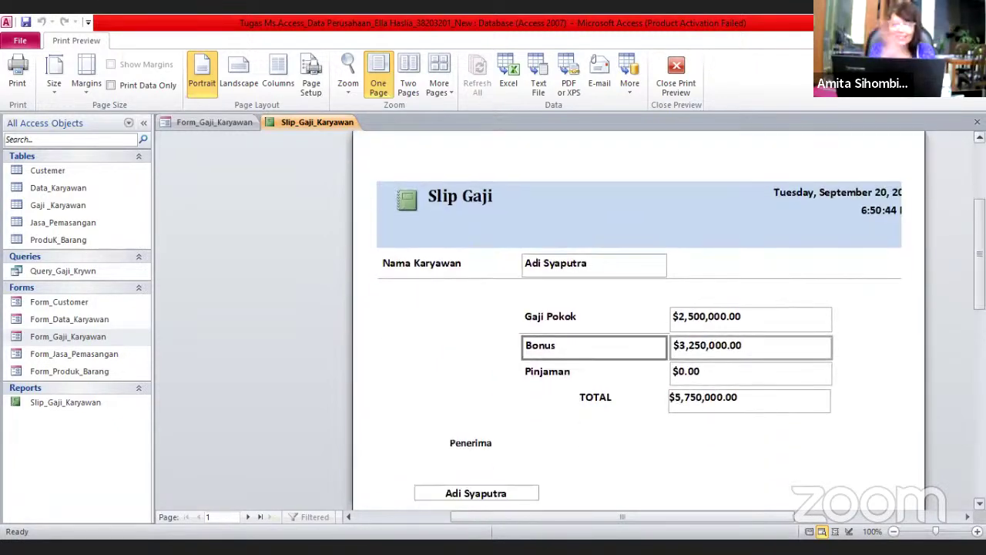
scroll(639, 316, "down", 2)
scroll(640, 316, "up", 2)
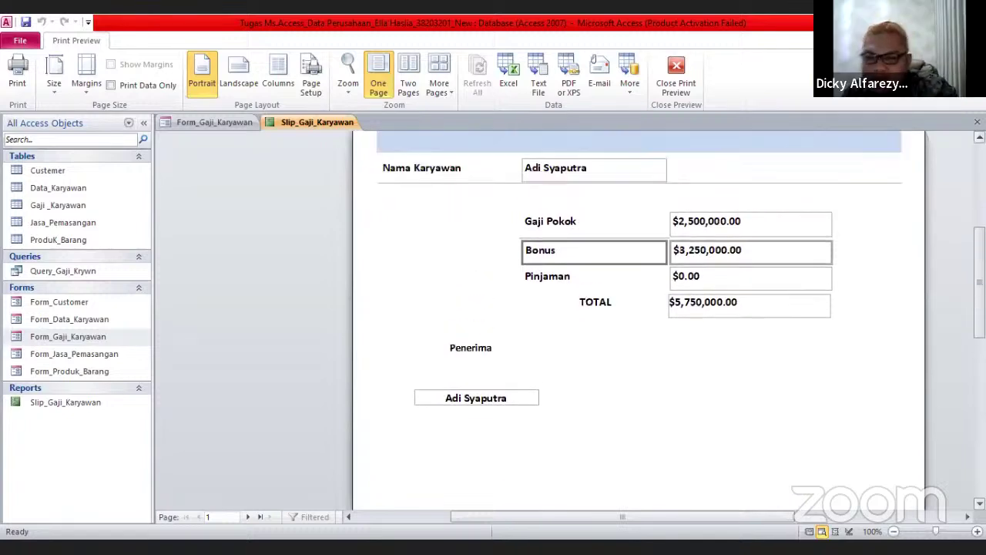
scroll(431, 269, "up", 1)
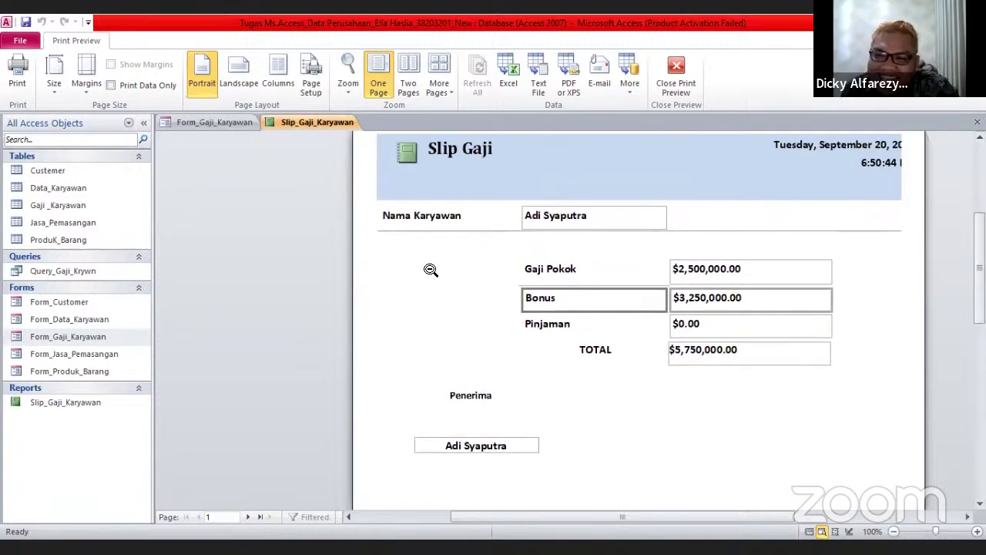
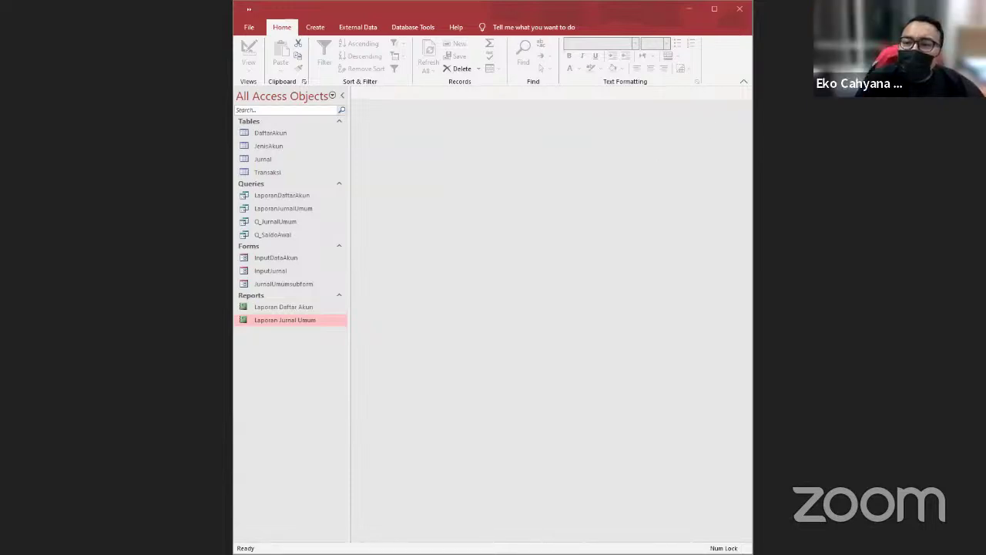
Review the DaftarAkun, JenisAkun, Jurnal and Transaksi tables, finishing on DaftarAkun's four accounts
key("super+Up")
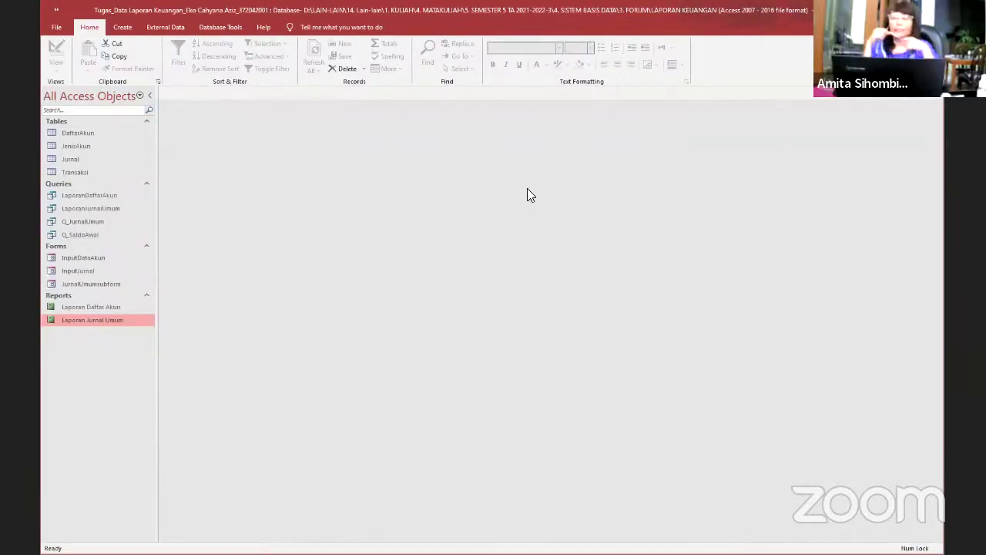
left_click(80, 133)
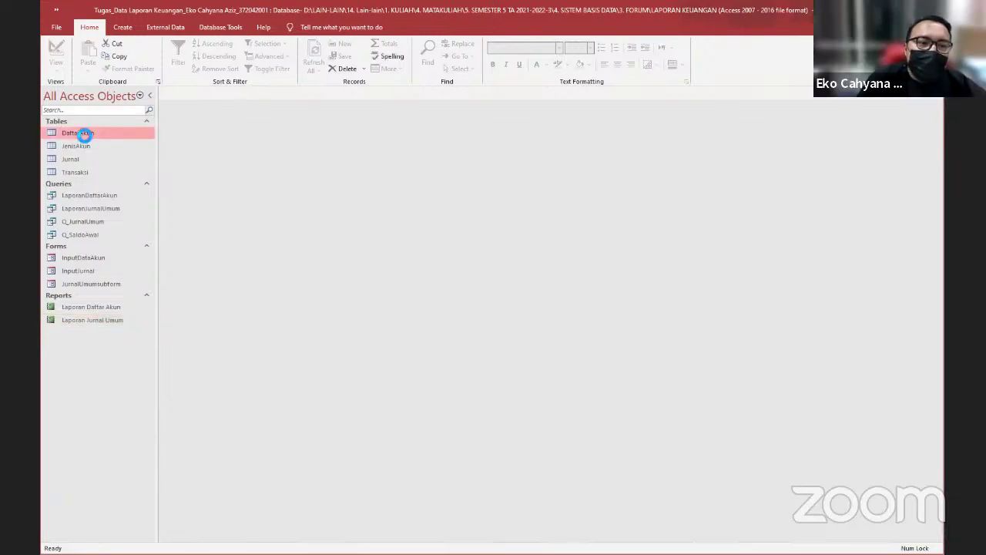
double_click(80, 133)
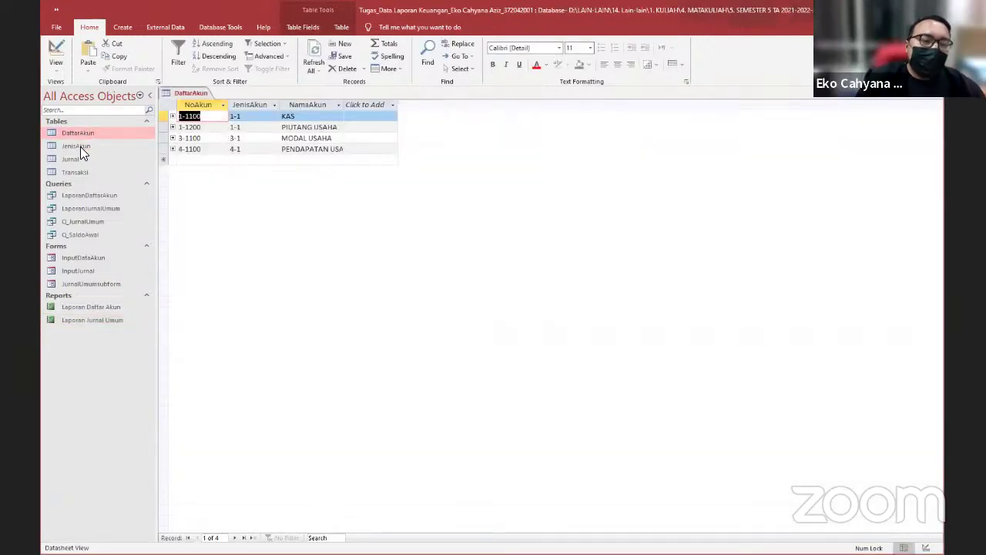
double_click(80, 145)
double_click(74, 159)
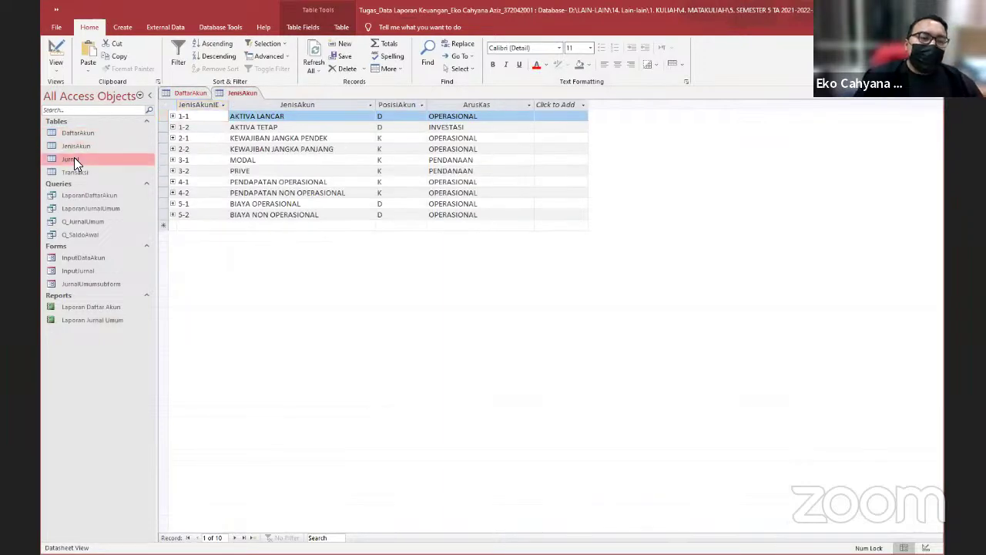
double_click(84, 173)
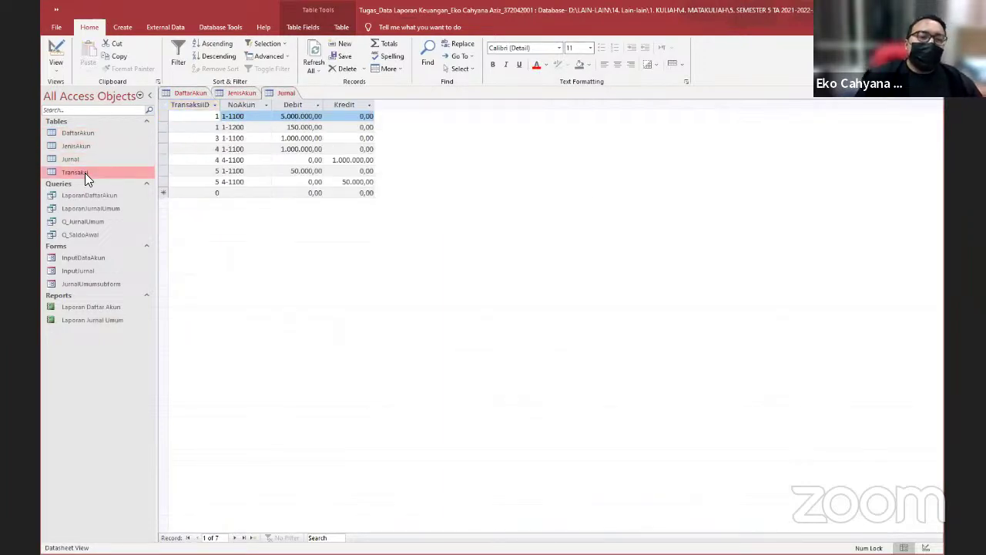
double_click(80, 133)
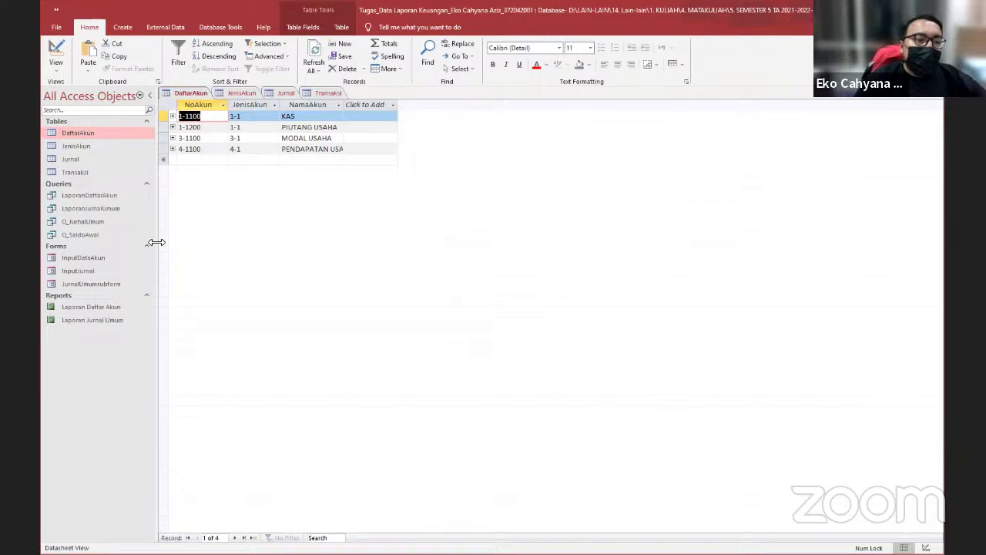
double_click(87, 256)
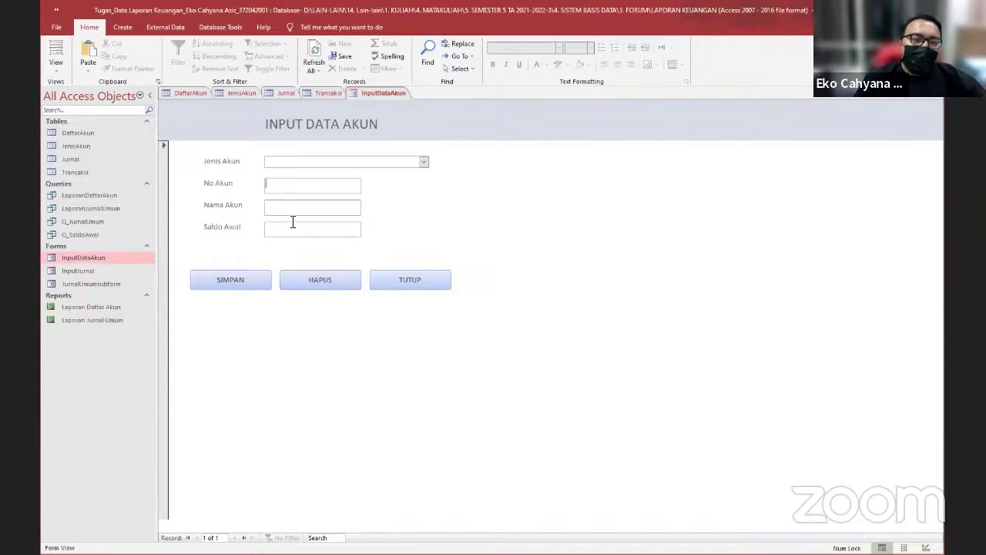
Test SIMPAN and HAPUS on the empty account form and dismiss both warnings
left_click(254, 279)
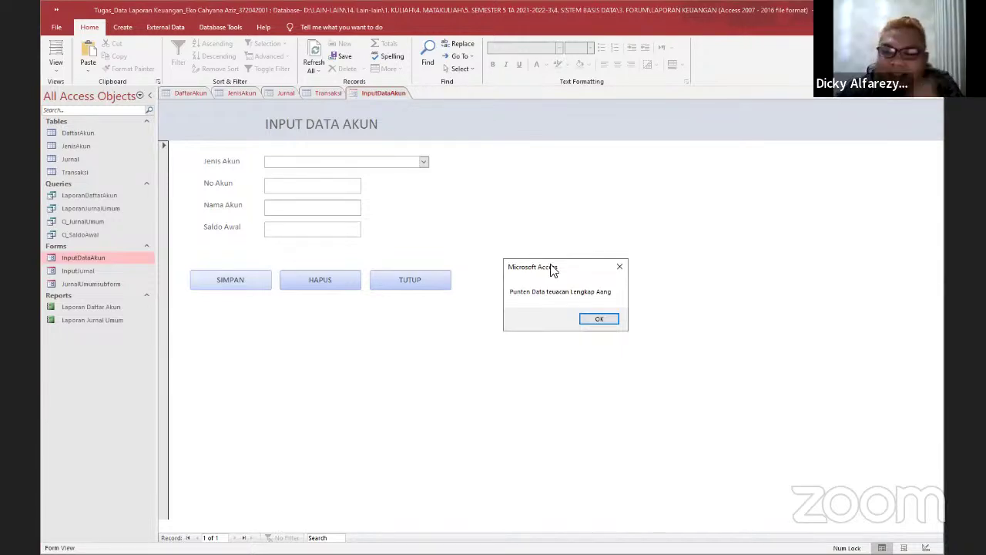
left_click(598, 319)
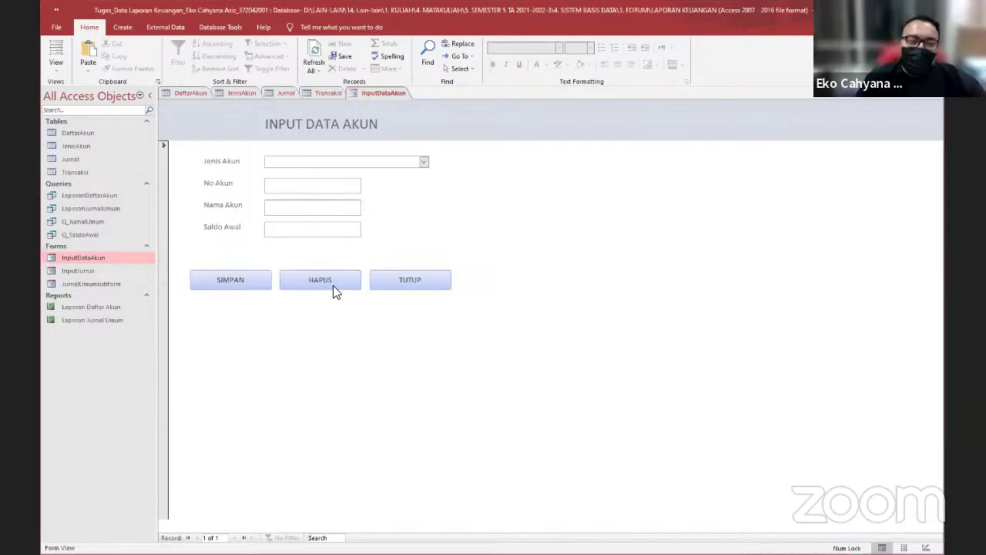
left_click(332, 282)
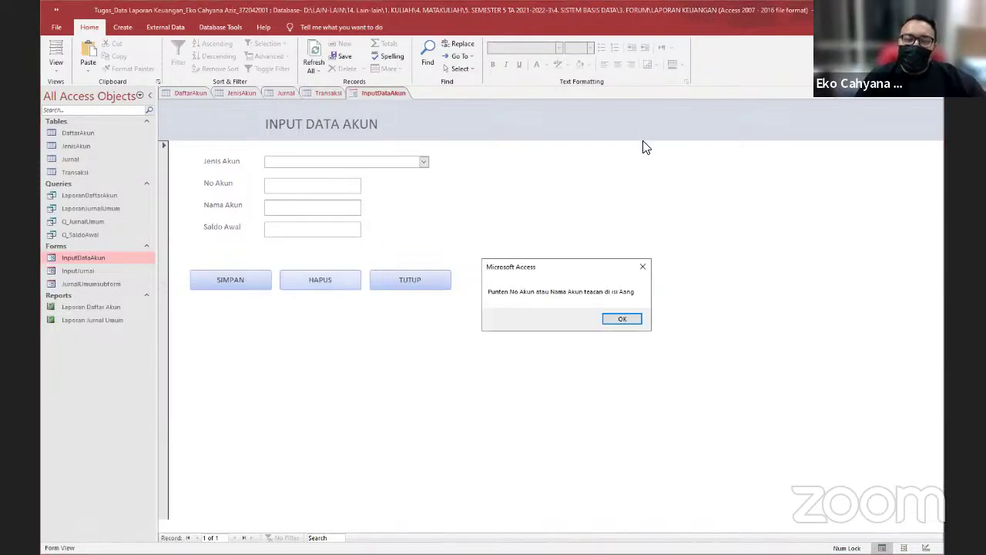
left_click(627, 317)
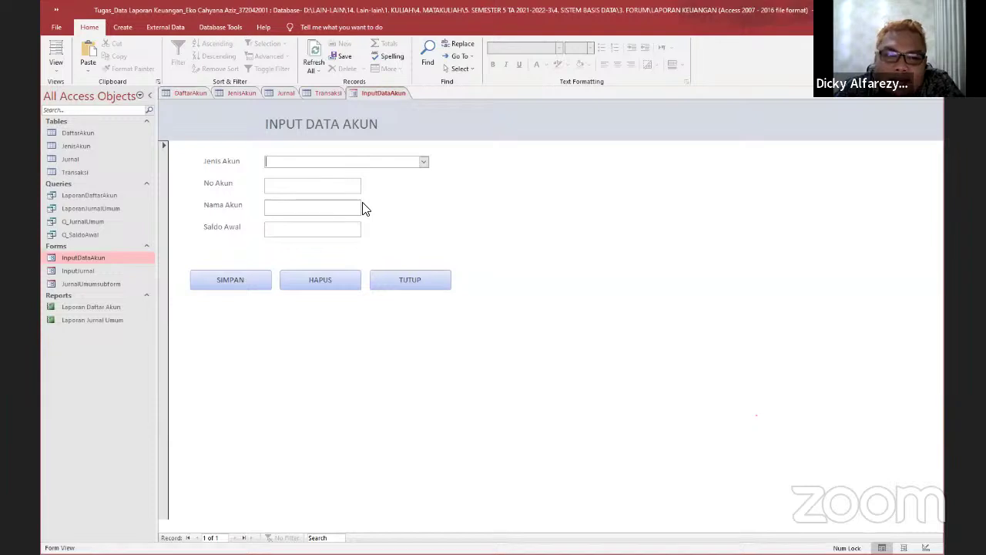
left_click(424, 163)
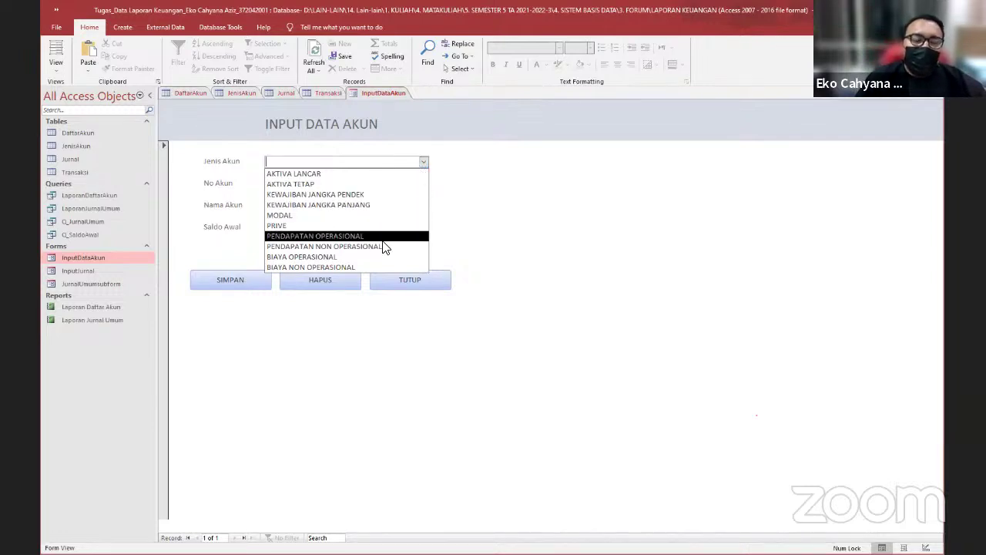
Save account 5-1100 BEBAN SEWA, type BIAYA OPERASIONAL, with opening balance 5000000
left_click(336, 258)
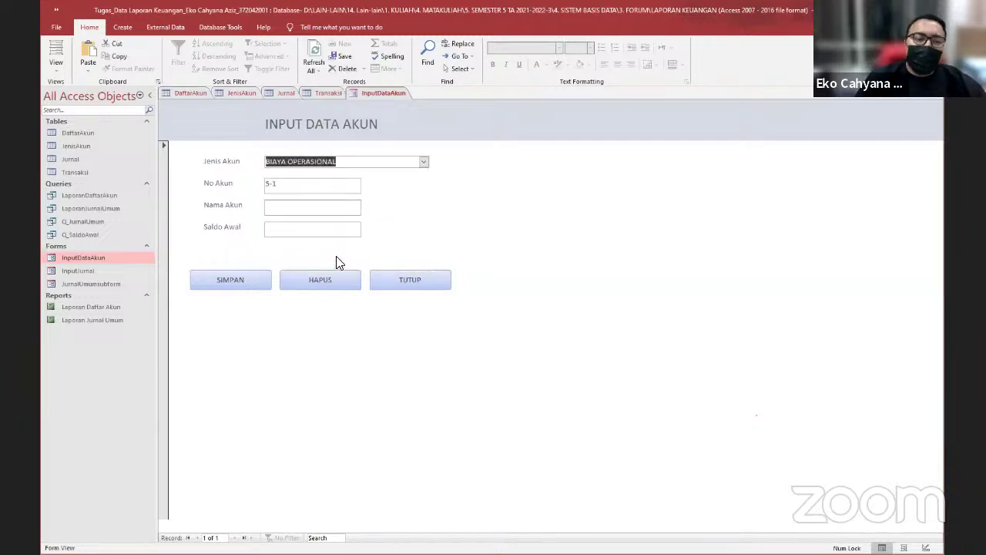
left_click(284, 185)
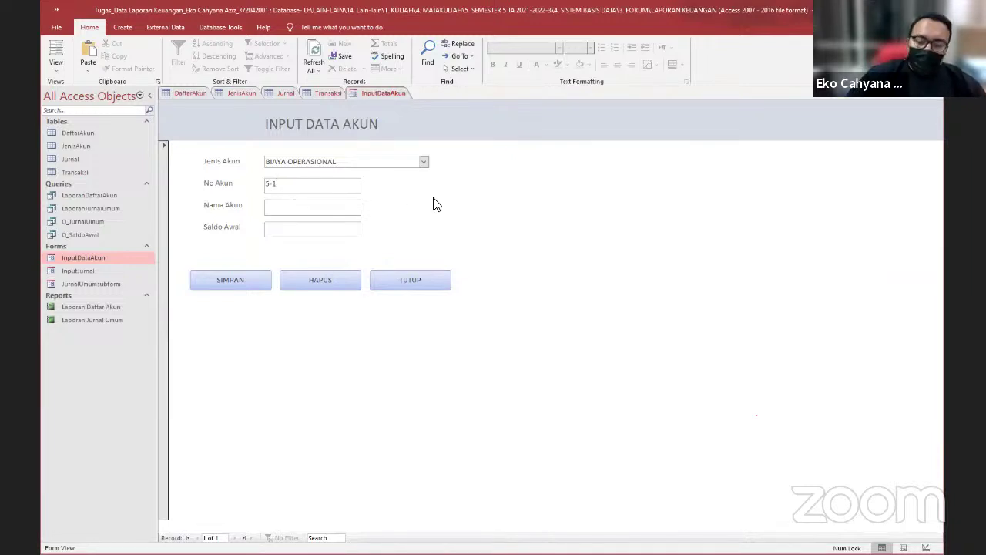
type("00")
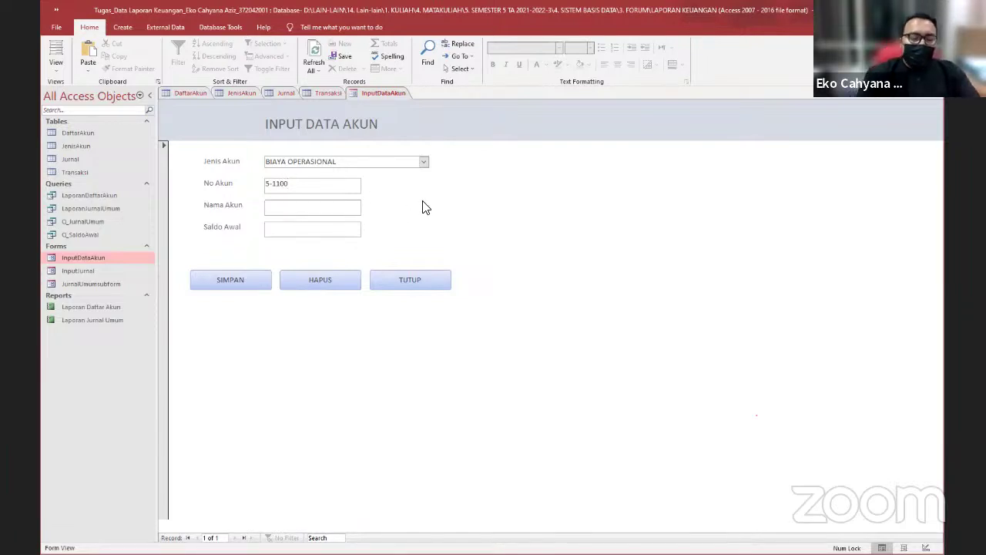
key("Caps_Lock")
type("BEBAN S")
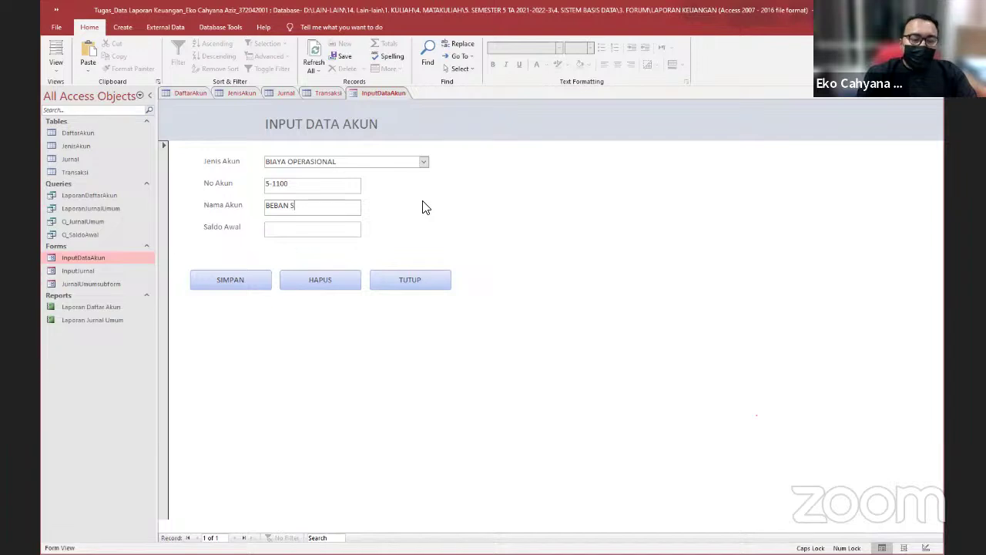
type("EWA")
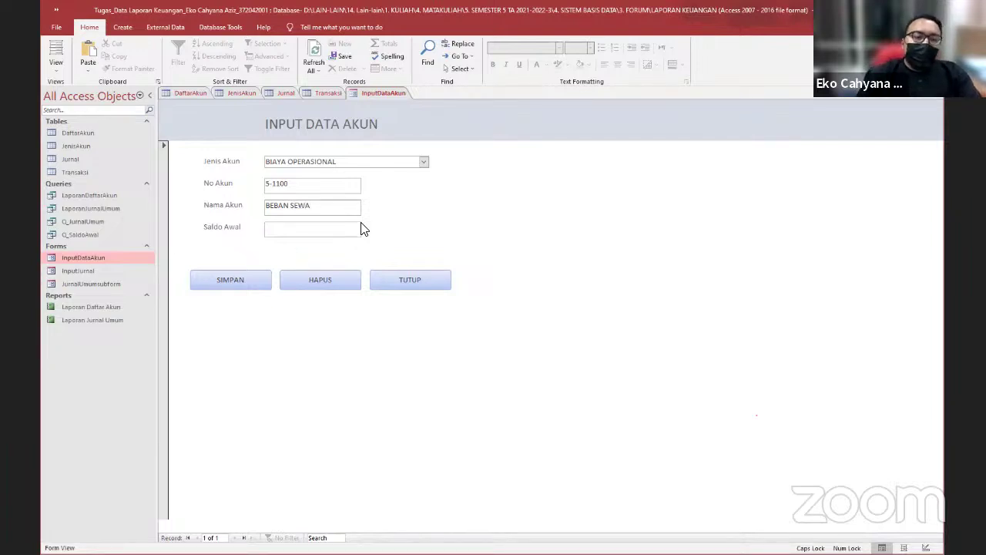
left_click(353, 229)
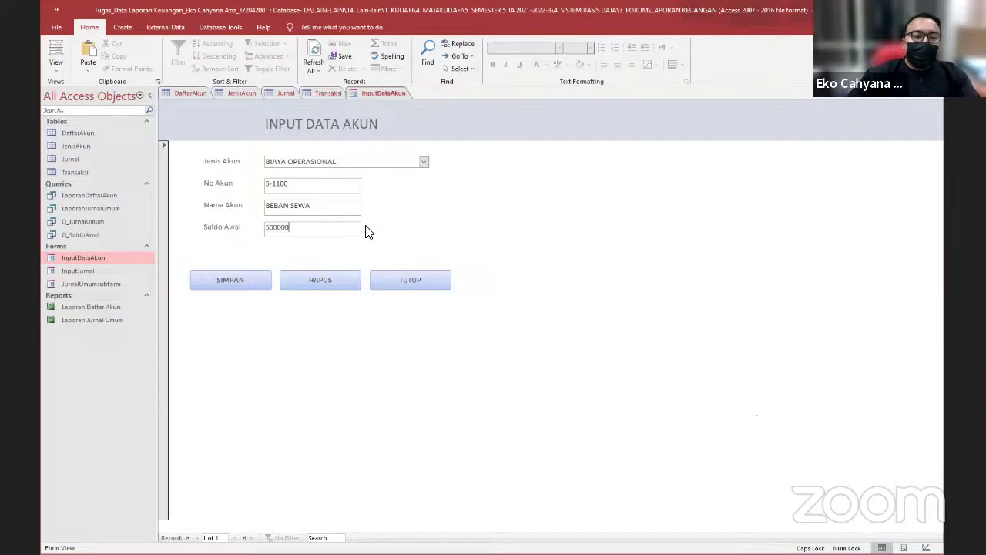
left_click(242, 279)
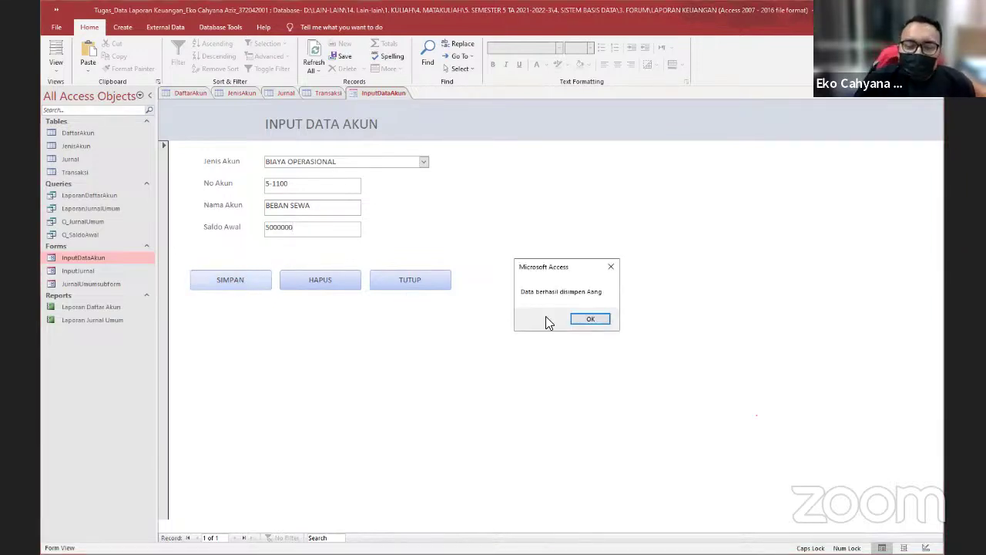
left_click(575, 318)
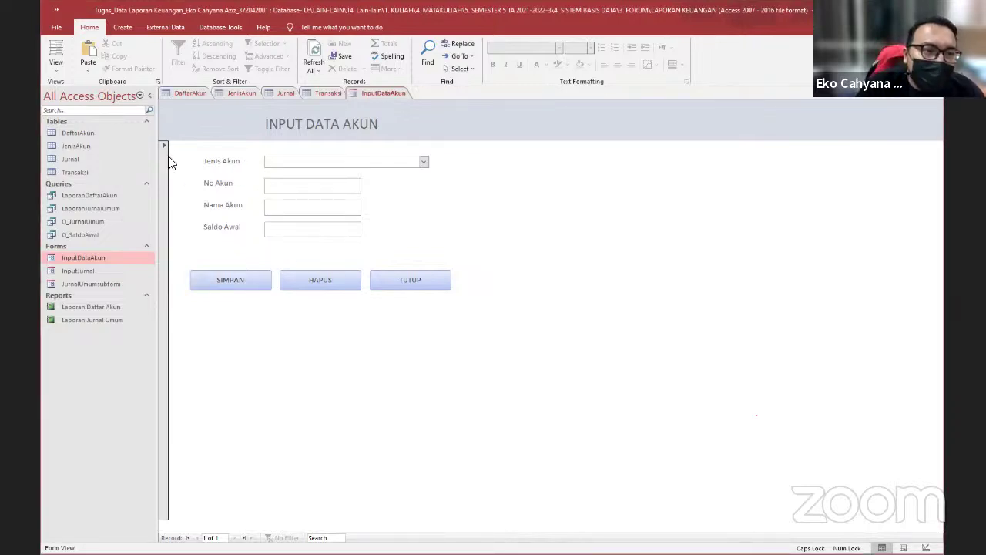
Refresh the DaftarAkun table so the new 5-1100 BEBAN SEWA account appears
left_click(191, 93)
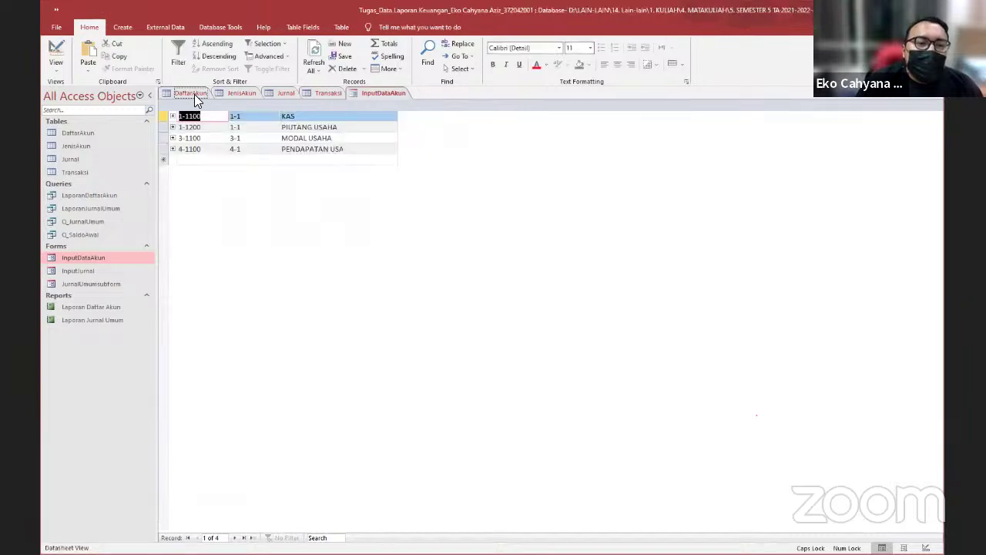
left_click(315, 66)
left_click(323, 94)
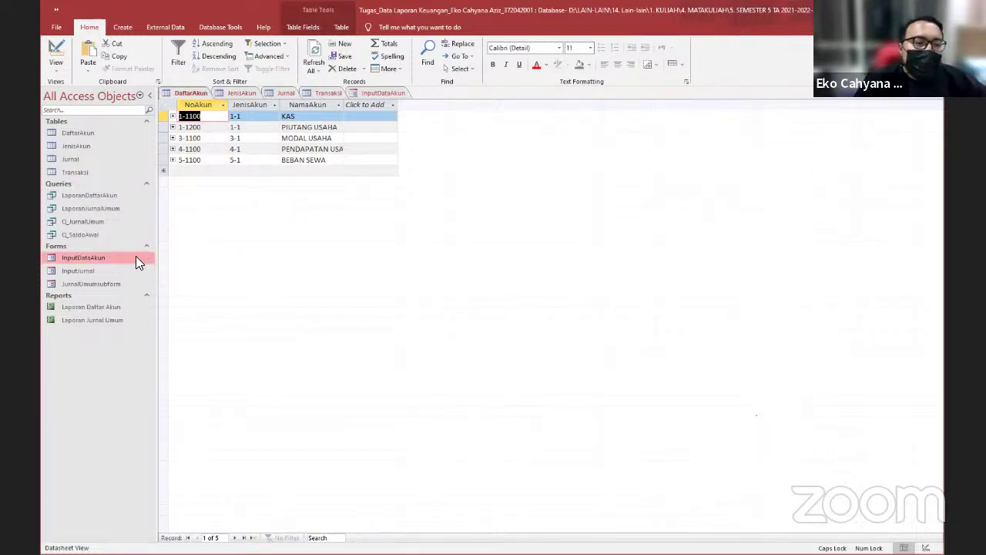
double_click(86, 269)
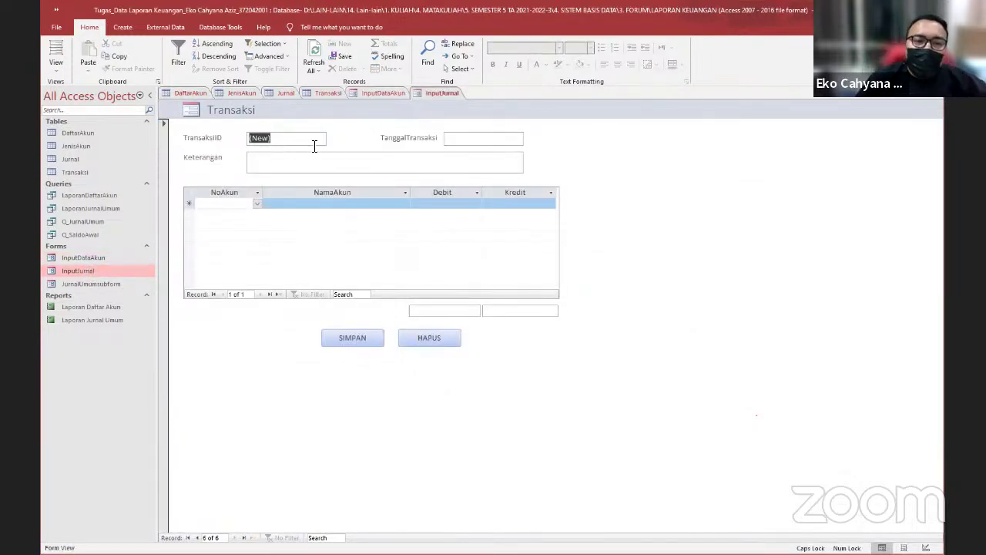
Date transaction 9 as 20/09/2022 and describe it as 'Membayar Sewa Gedung'
left_click(496, 140)
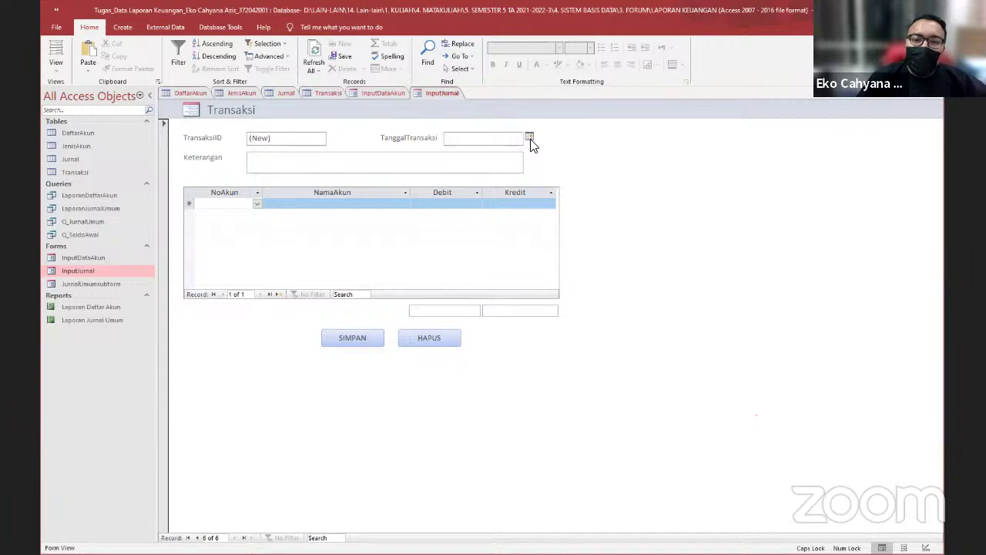
left_click(530, 139)
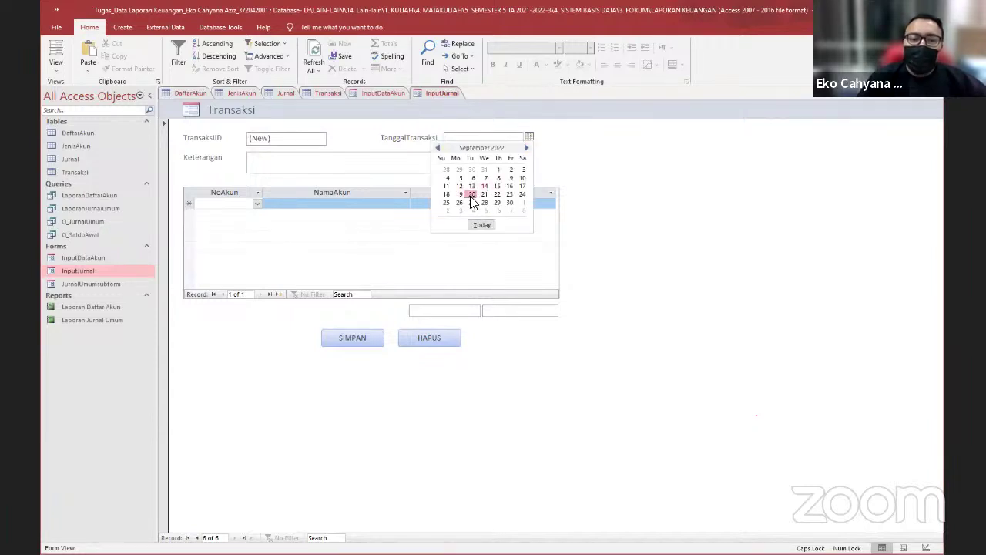
left_click(471, 195)
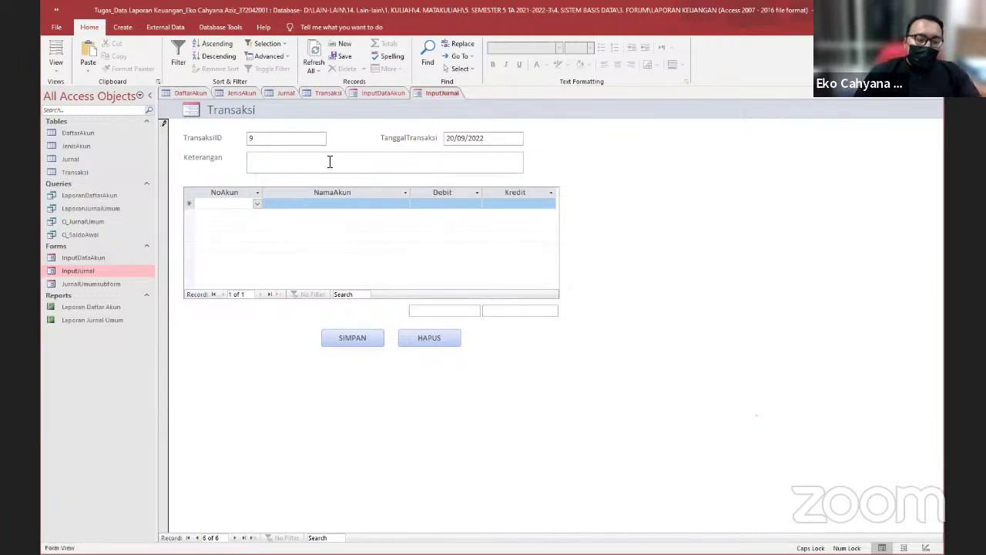
type("Mem")
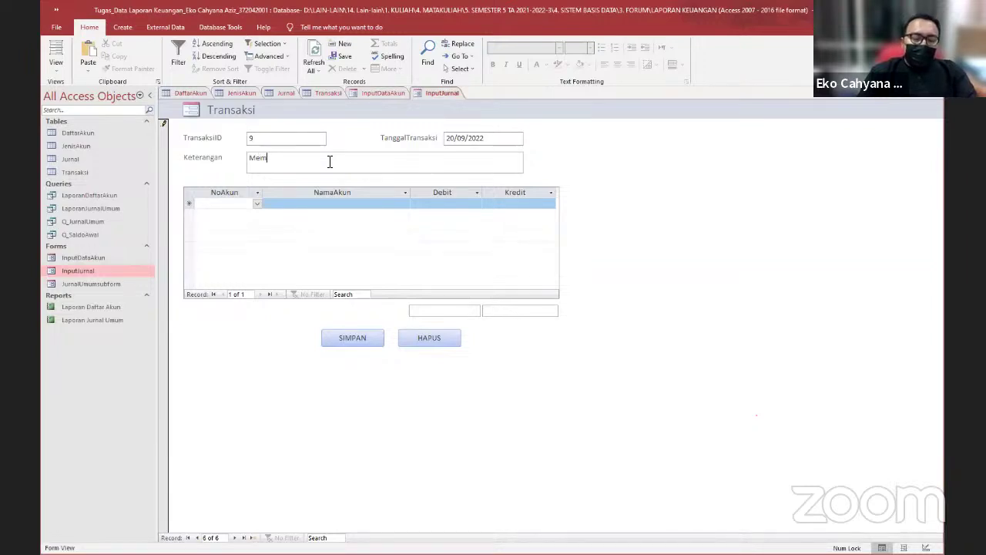
type("bayar Sew")
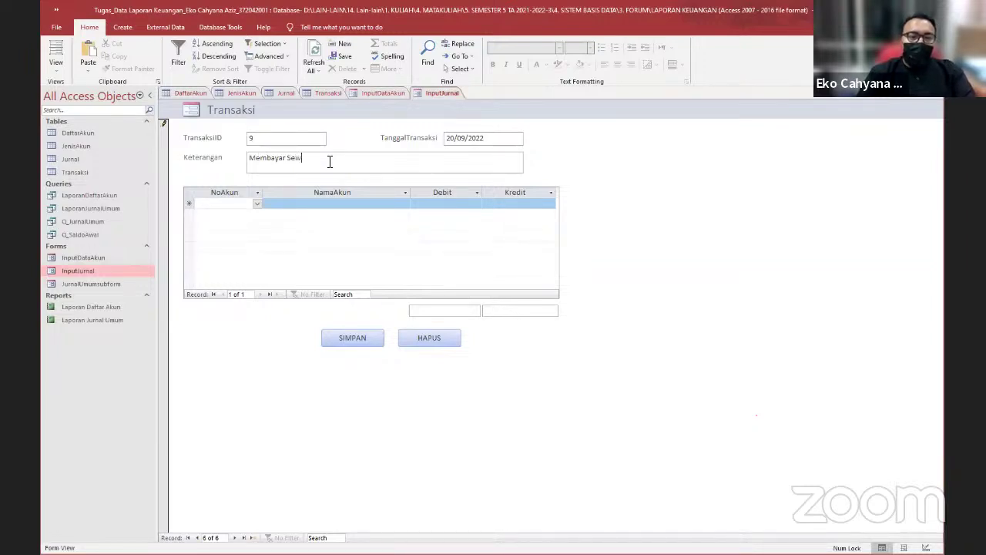
type("a Gedun")
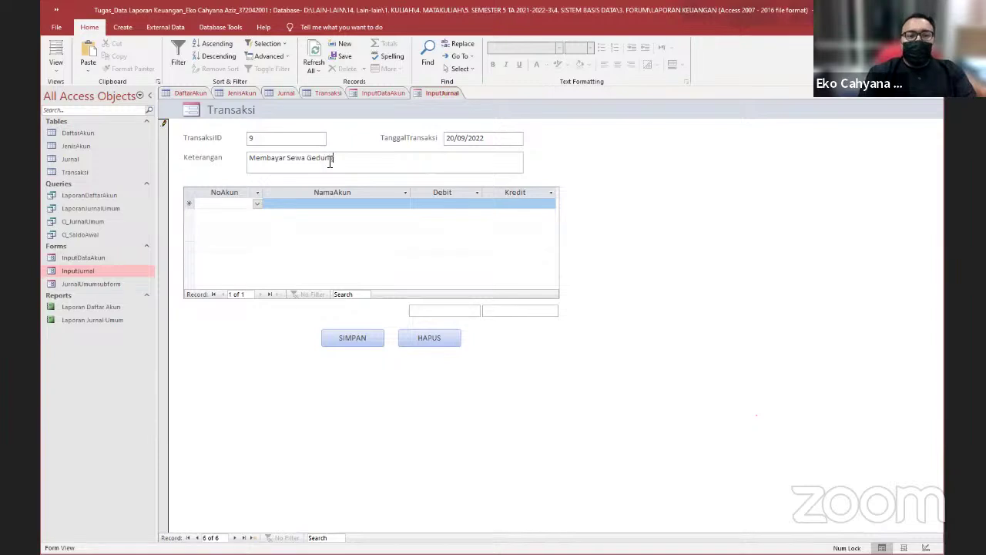
type("g")
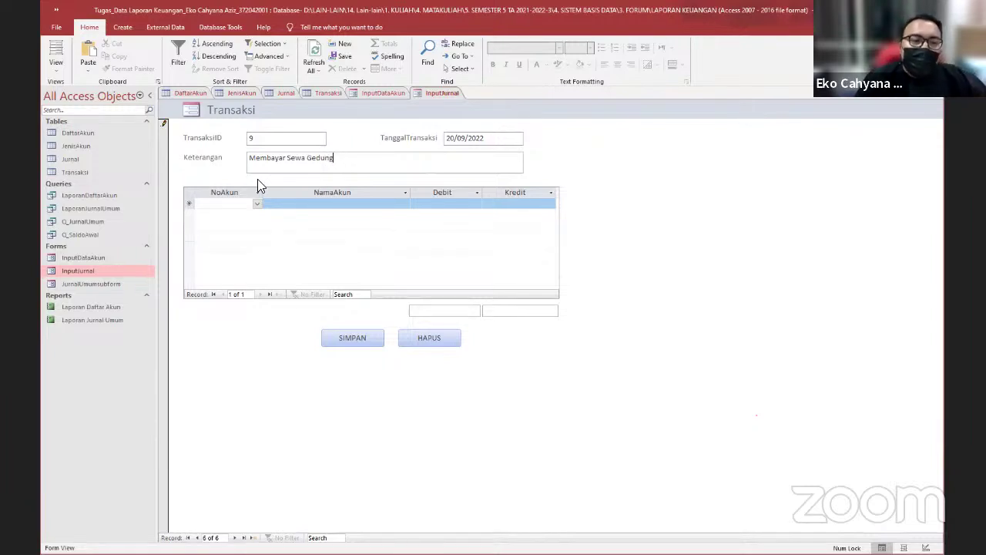
Debit 5-1100 BEBAN SEWA 5.000.000 on the first journal line
left_click(255, 204)
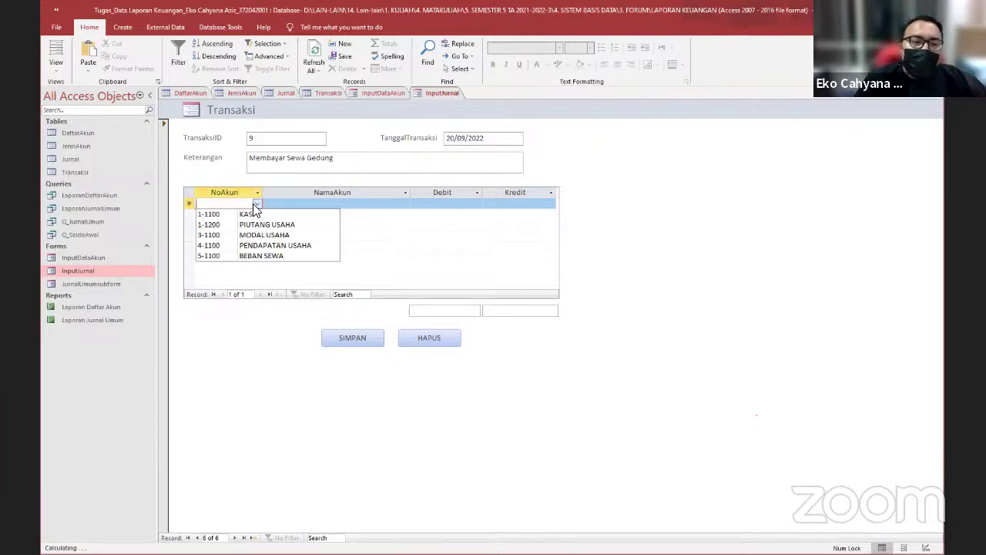
left_click(266, 257)
left_click(457, 205)
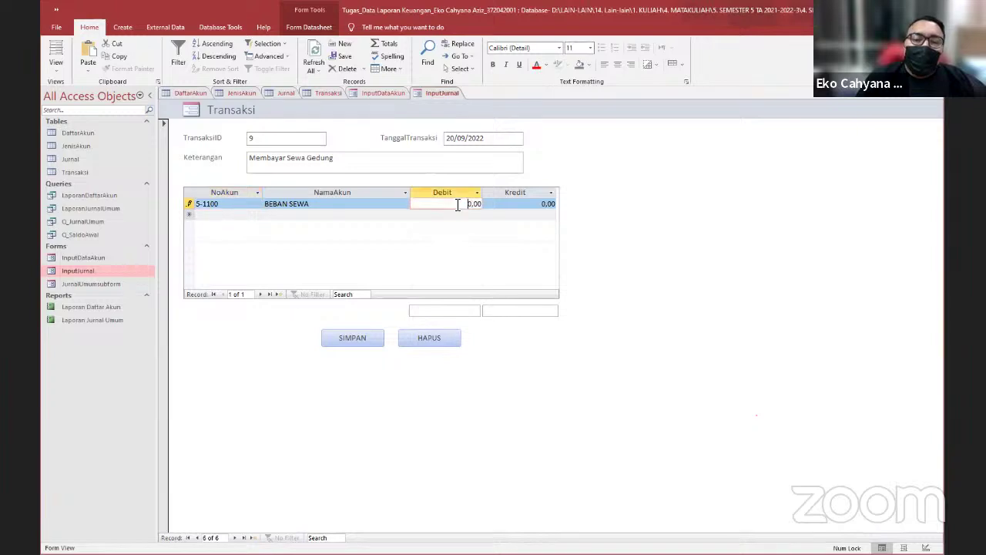
double_click(457, 205)
type("500000")
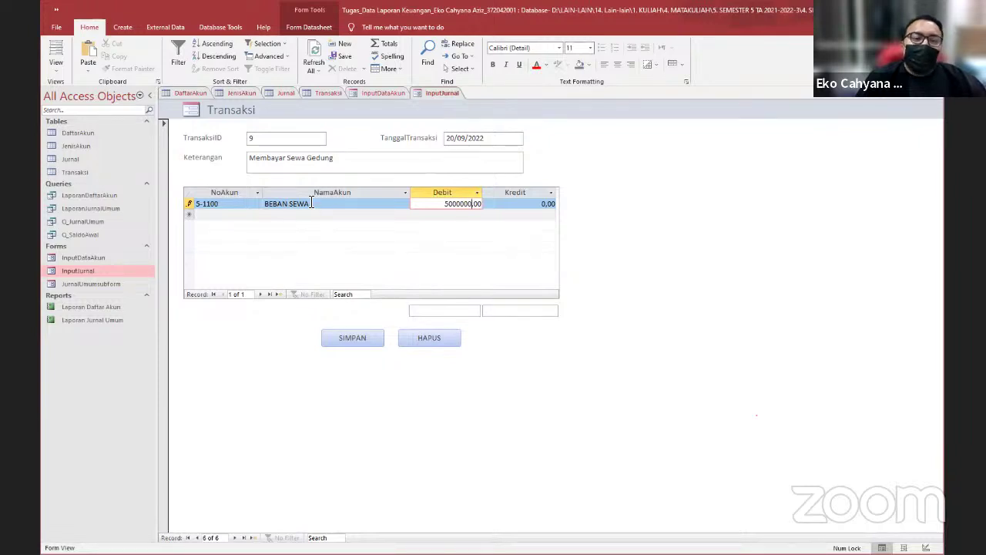
Credit 1-1100 KAS 5.000.000 on the second line and save transaction 9
left_click(253, 216)
left_click(254, 225)
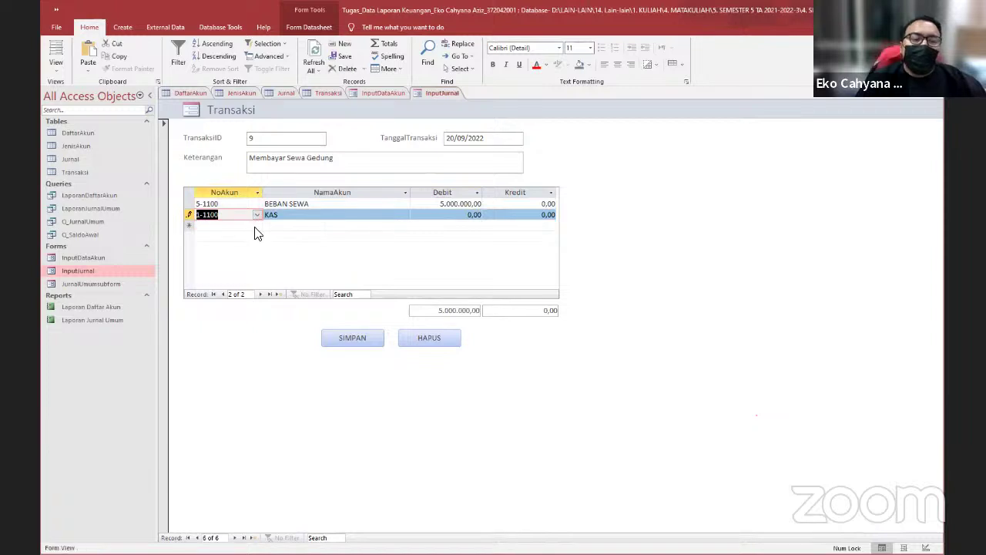
left_click(520, 214)
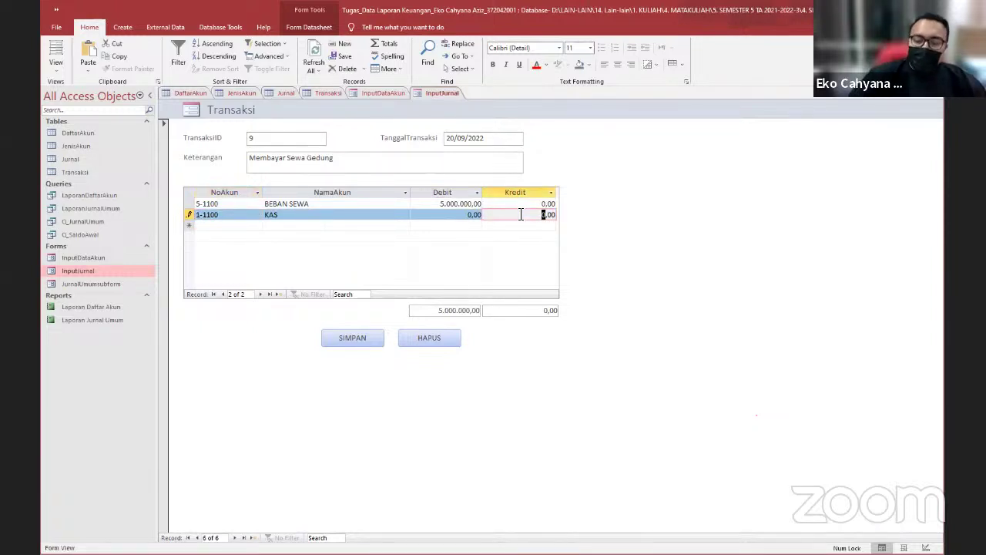
type("500000")
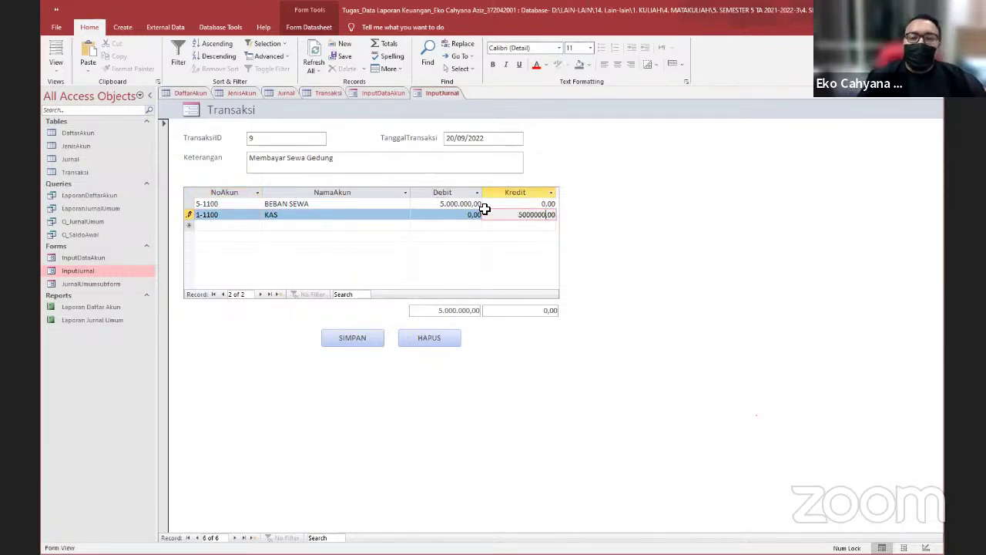
left_click(385, 225)
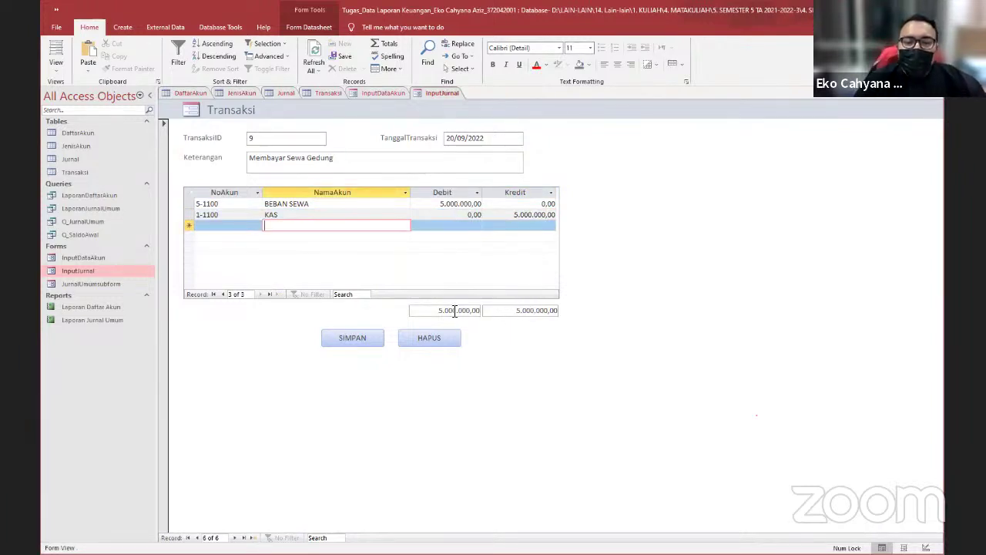
left_click(376, 339)
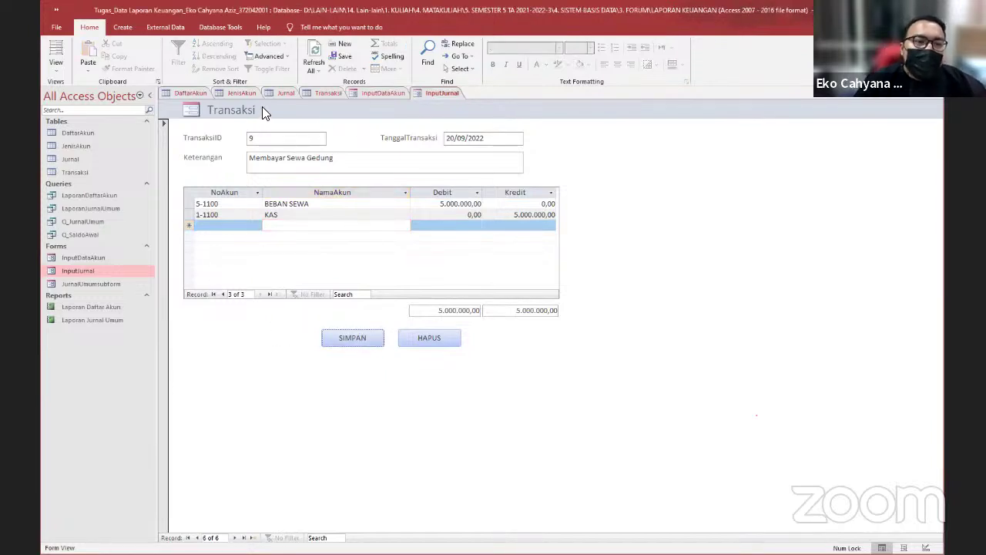
Refresh the Jurnal and Transaksi tables so transaction 9 appears
left_click(239, 92)
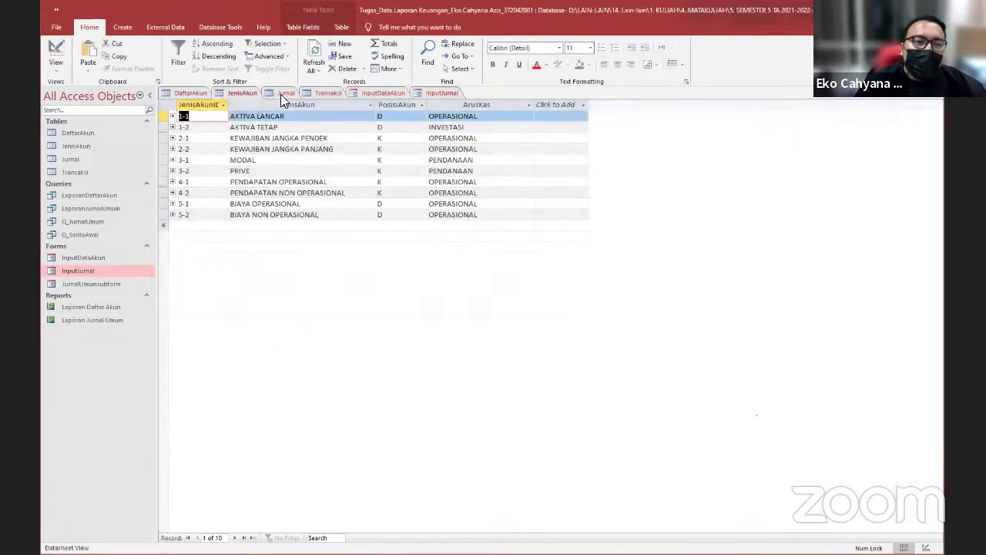
left_click(280, 94)
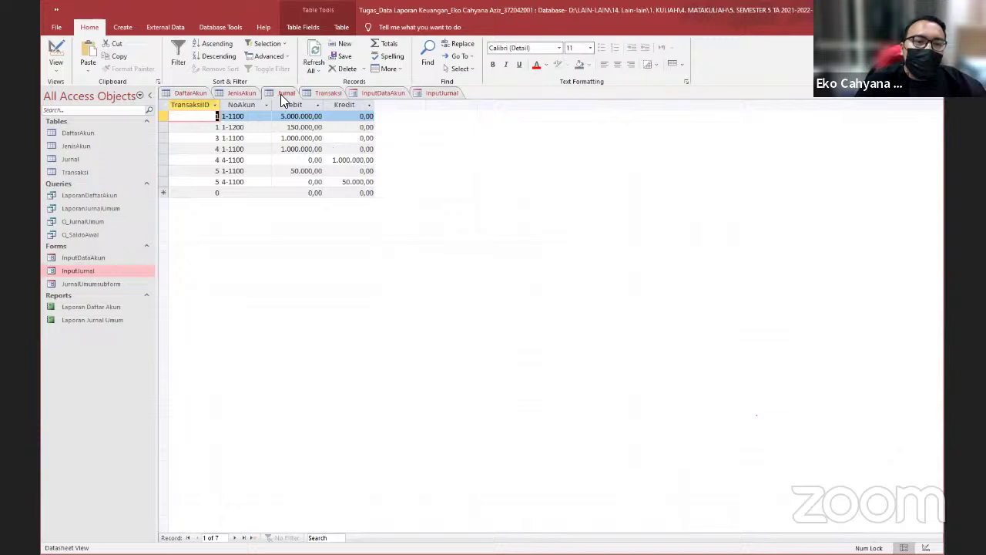
left_click(320, 74)
left_click(327, 85)
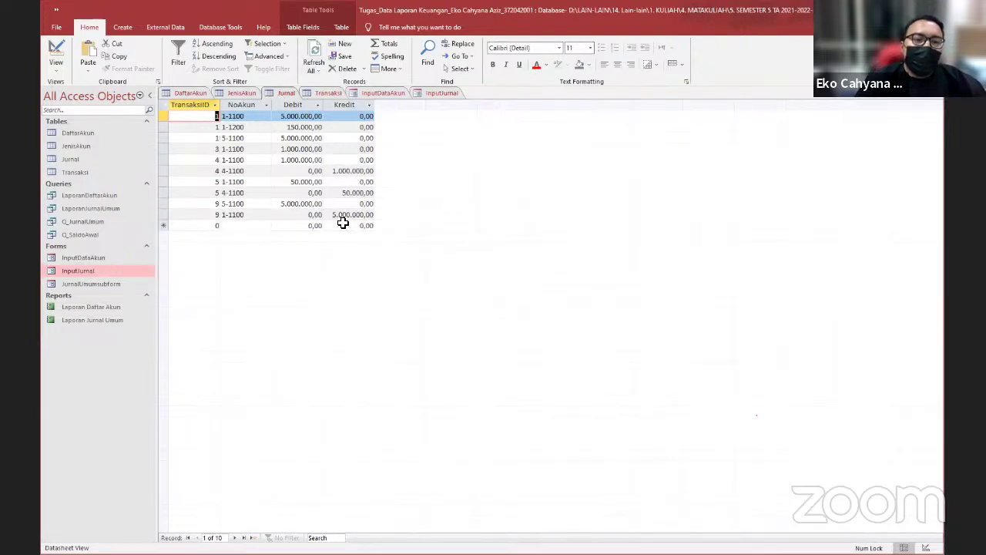
left_click(329, 93)
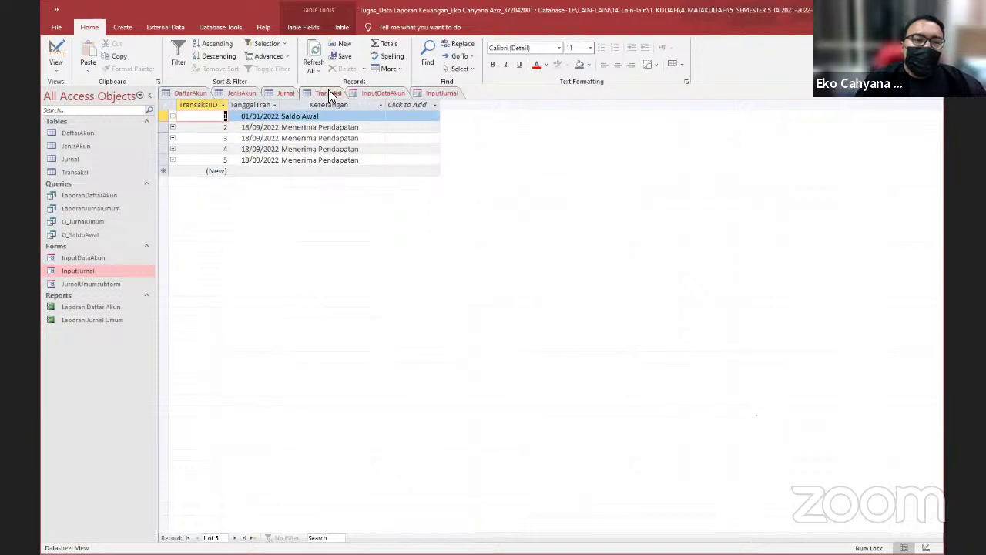
left_click(314, 73)
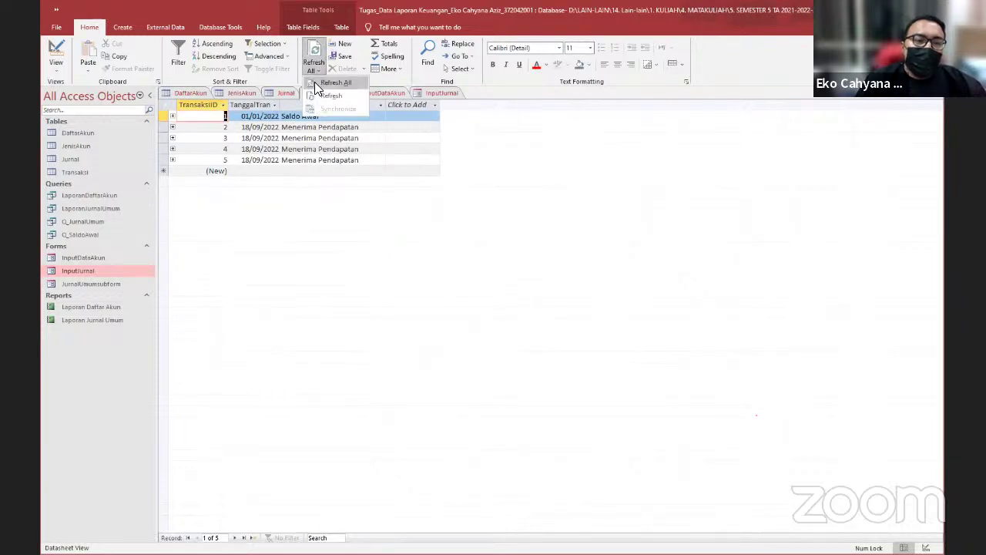
left_click(316, 83)
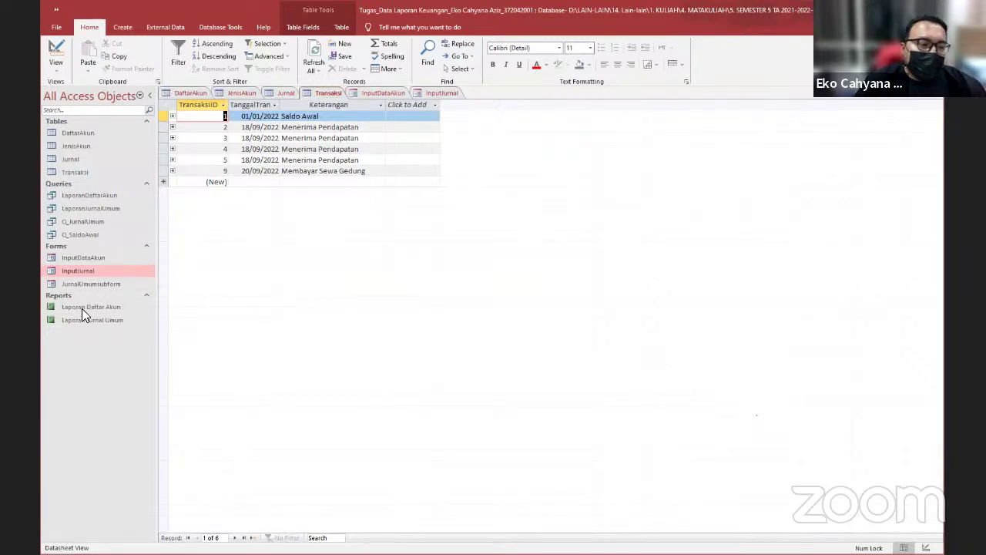
Open the Laporan Daftar Akun report listing five accounts including 5-1100 BEBAN SEWA
left_click(110, 309)
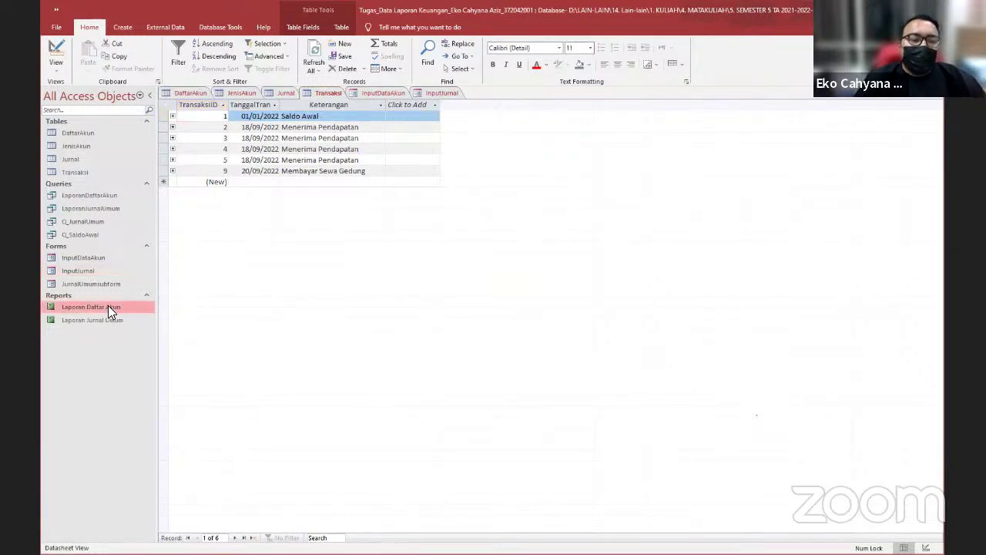
double_click(107, 306)
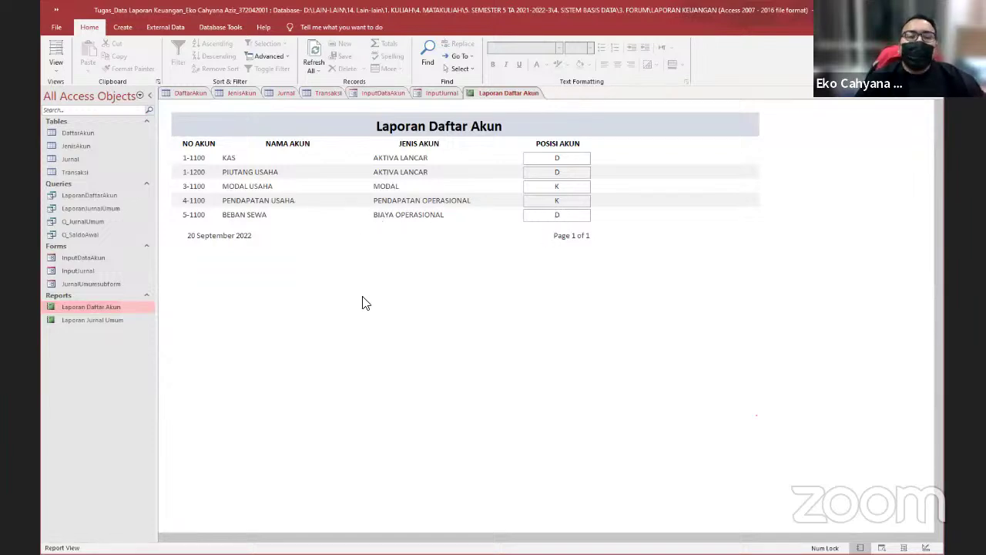
double_click(106, 320)
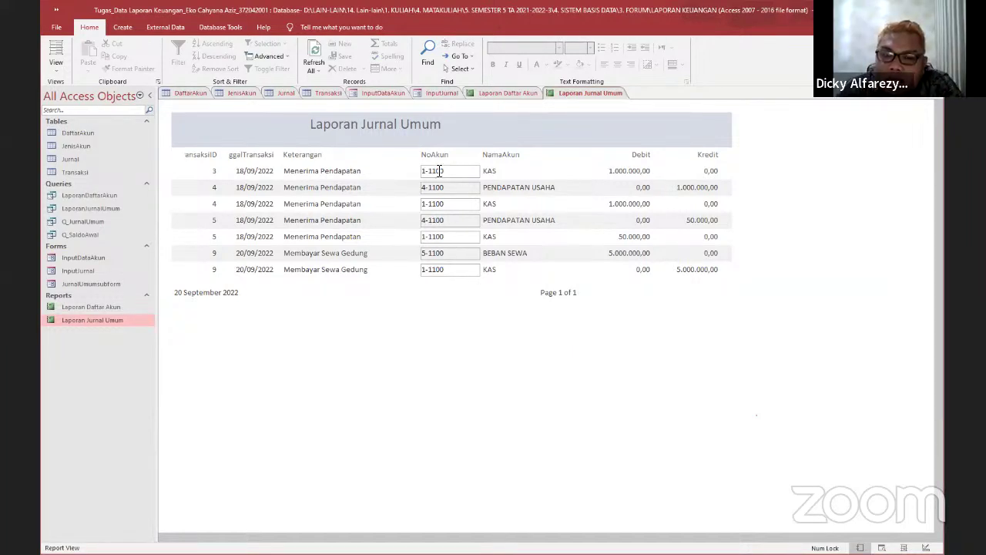
Return to the Jurnal table showing transaction 9's 5.000.000,00 debit and credit
left_click(284, 93)
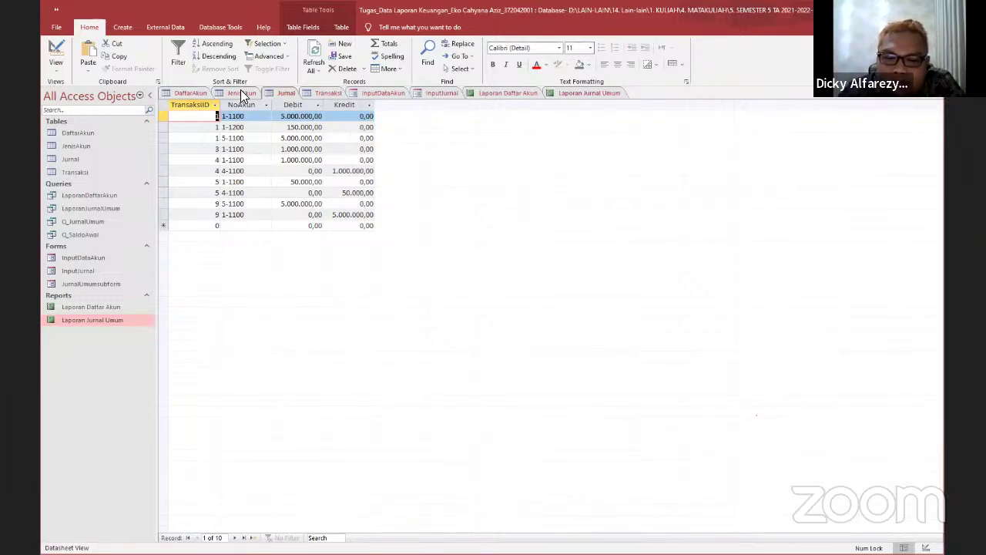
Review the JenisAkun account types, then switch to the INPUT DATA AKUN form
left_click(242, 93)
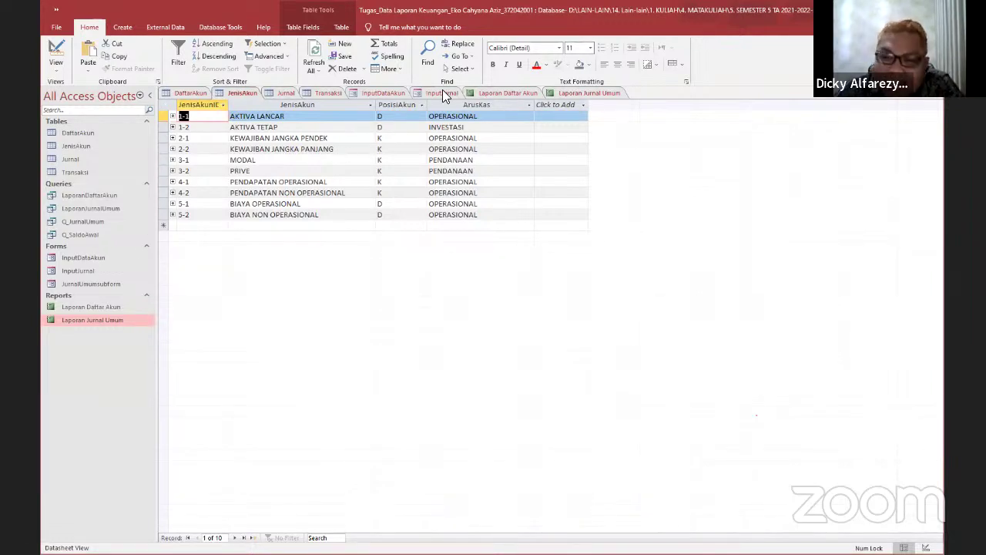
left_click(396, 94)
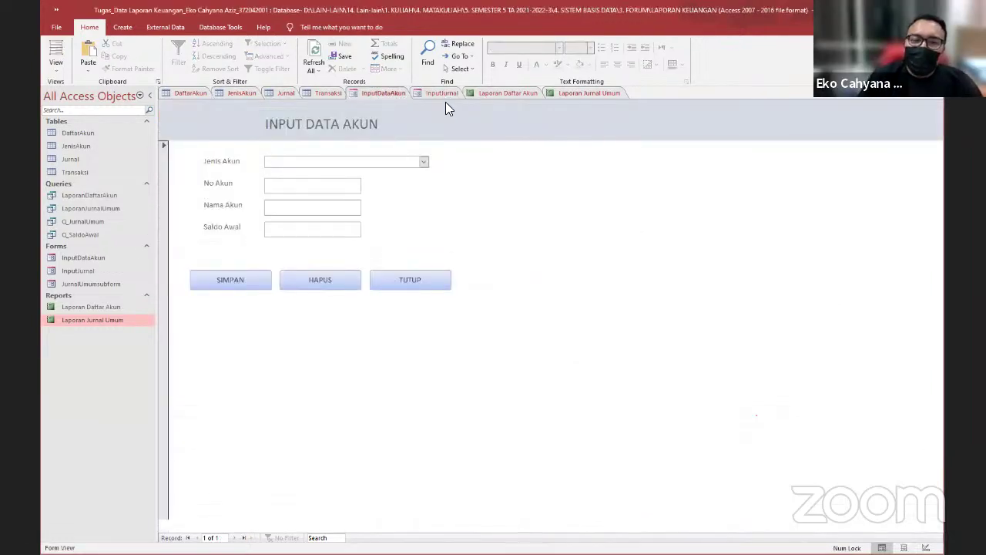
Switch back to the InputJurnal journal entry form
left_click(440, 93)
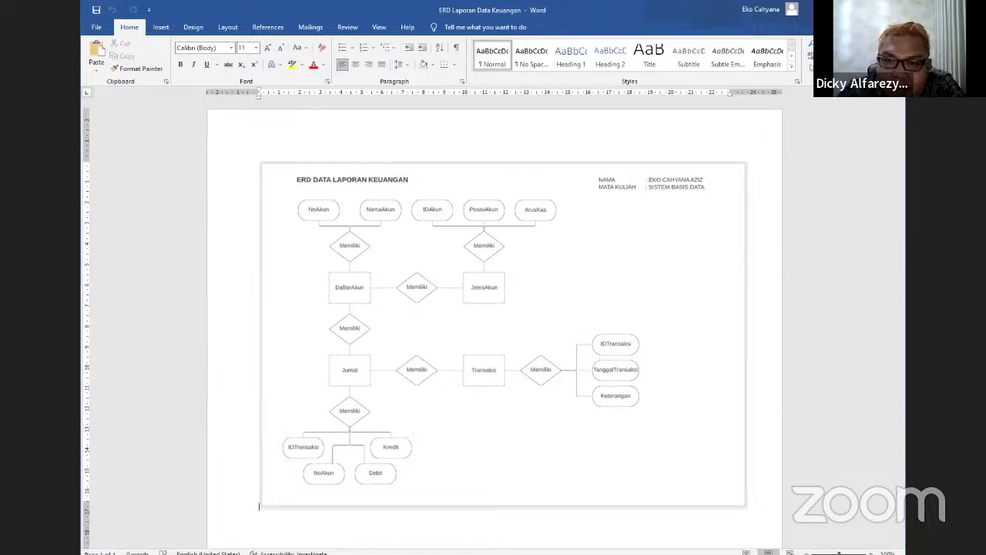
Zoom the Word document to about 120% to inspect the DaftarAkun, JenisAkun, Jurnal and Transaksi entities
scroll(692, 405, "up", 2)
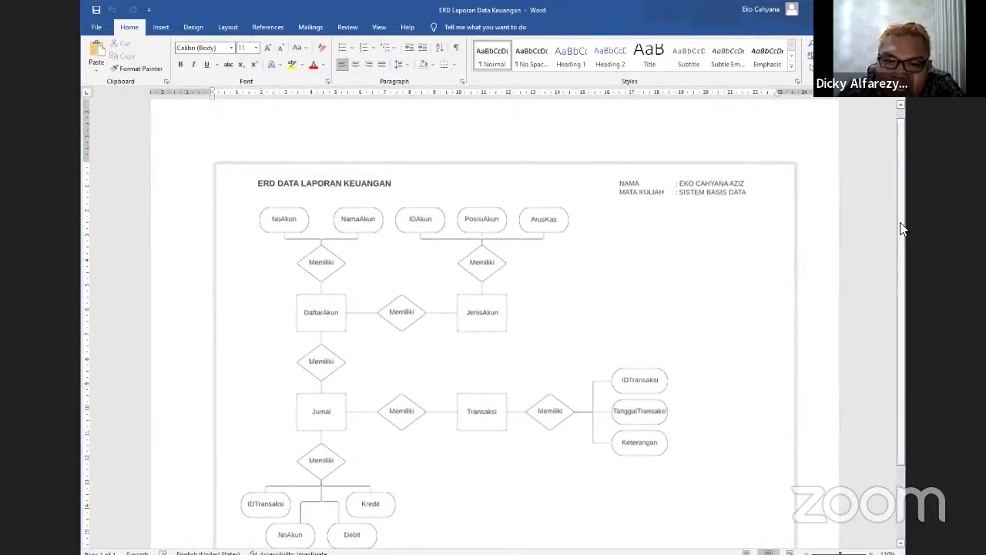
scroll(668, 346, "down", 2)
scroll(667, 346, "up", 1)
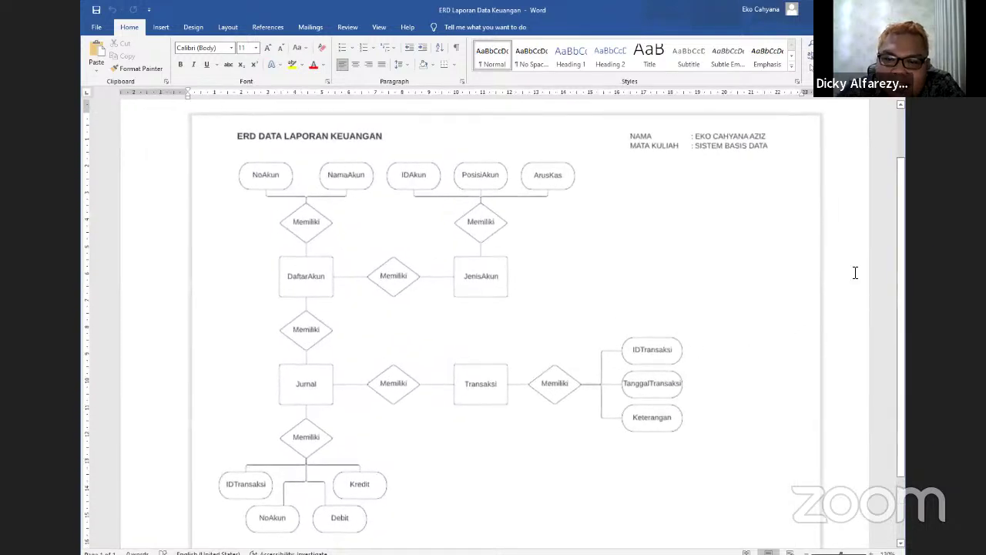
left_click_drag(902, 254, 904, 265)
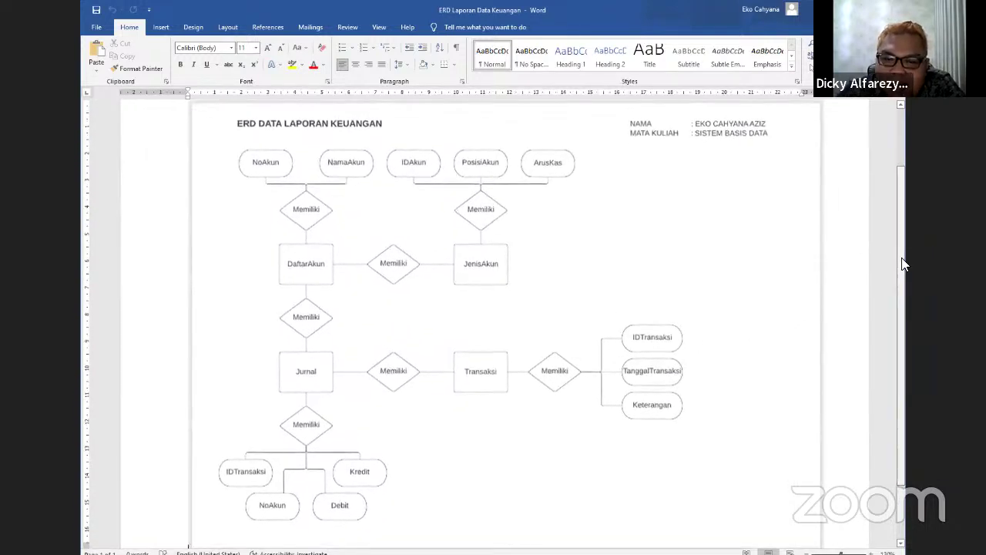
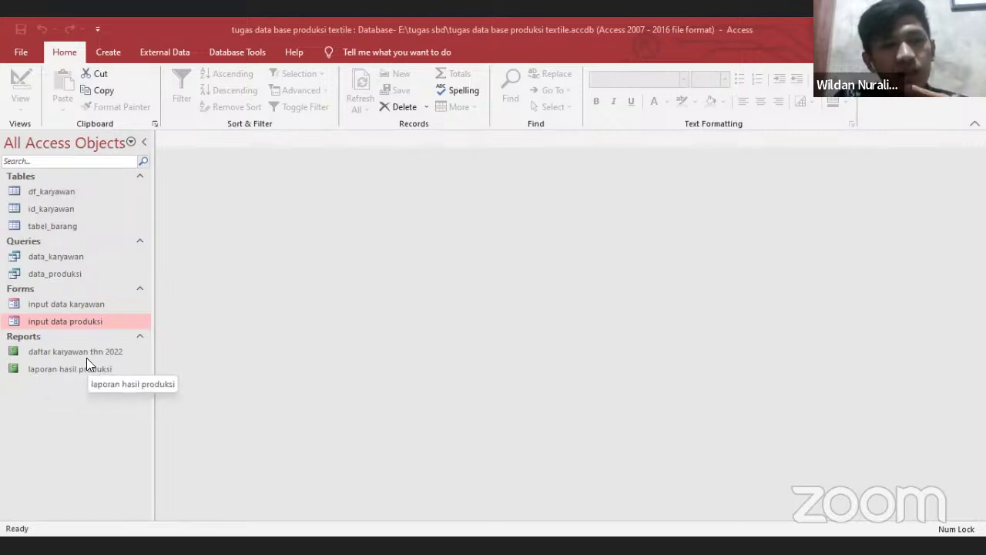
Open the df_karyawan, id_karyawan and tabel_barang tables to review their records
double_click(50, 193)
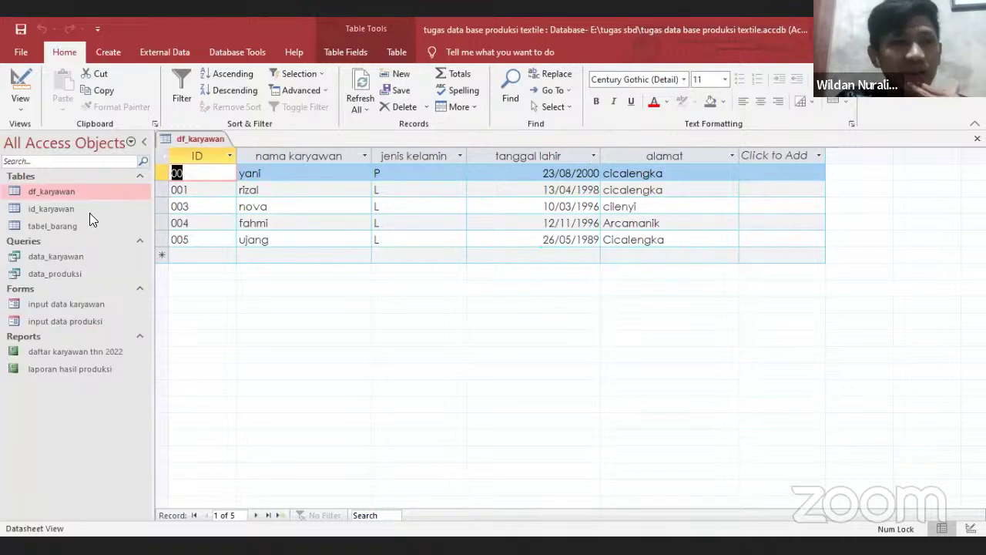
left_click(68, 206)
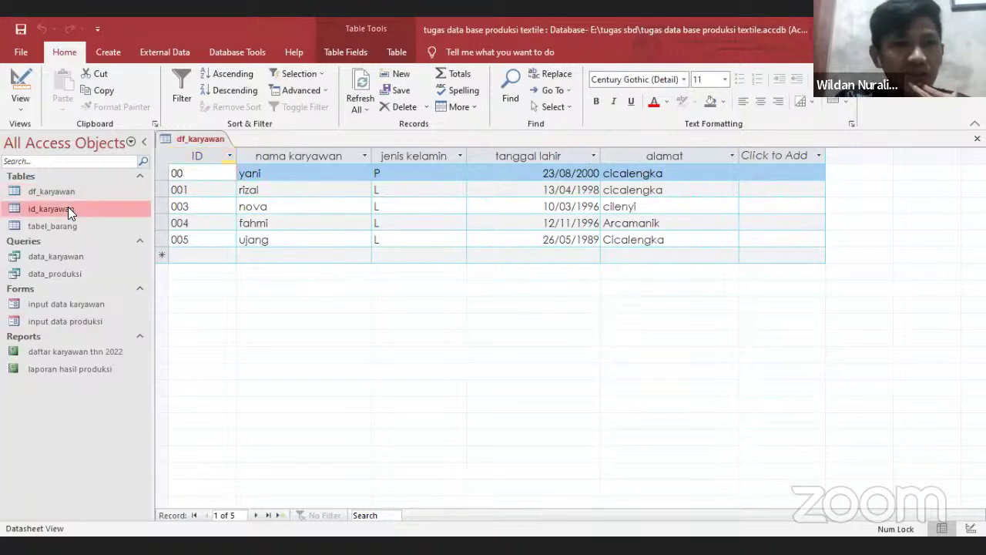
double_click(60, 206)
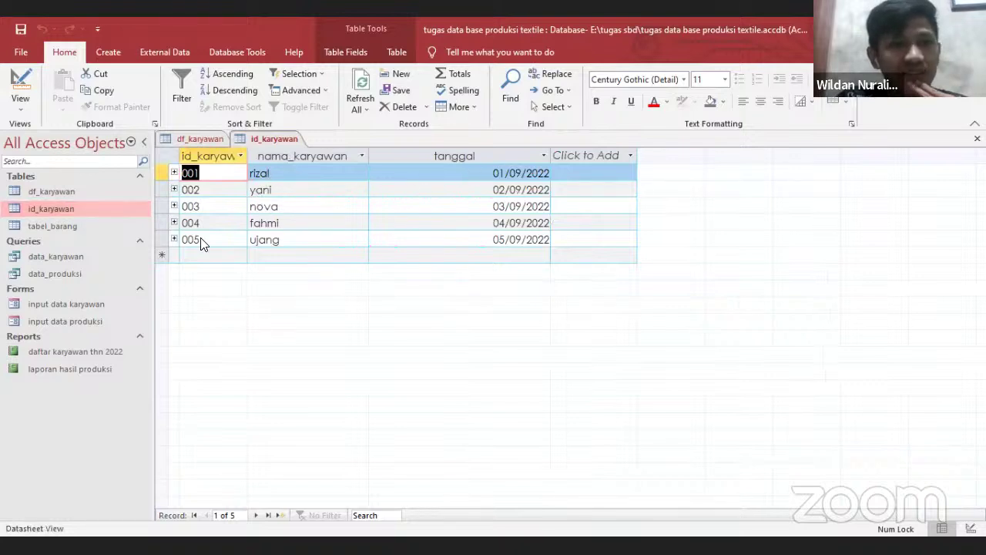
double_click(31, 225)
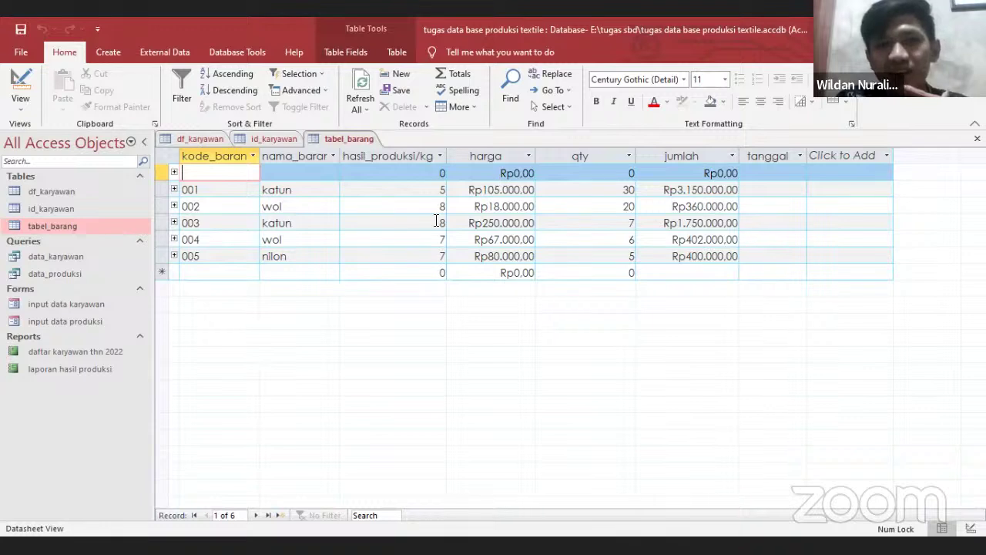
Open the data_karyawan and data_produksi queries and the input data karyawan form
double_click(70, 255)
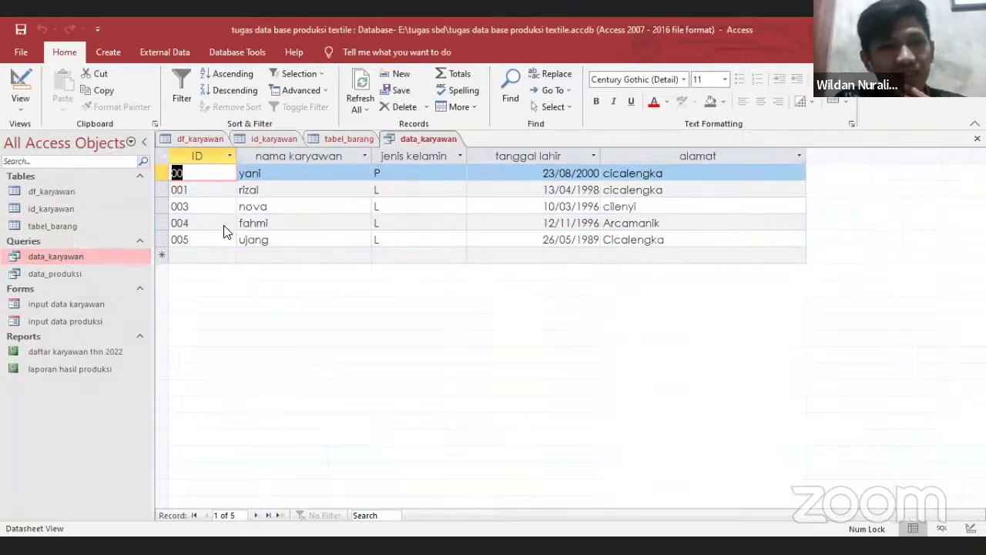
double_click(54, 274)
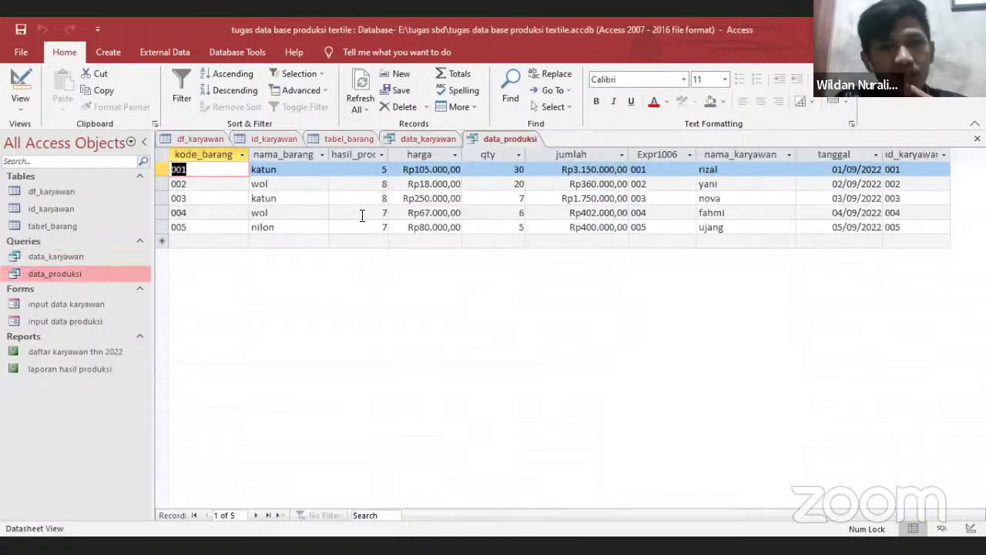
double_click(65, 304)
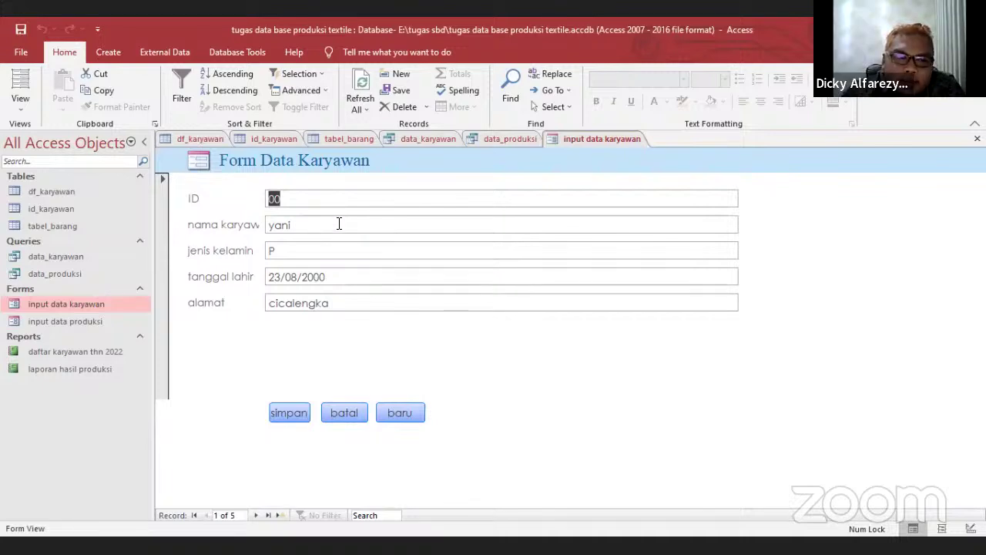
Start a new blank employee record with ID 006
left_click(293, 199)
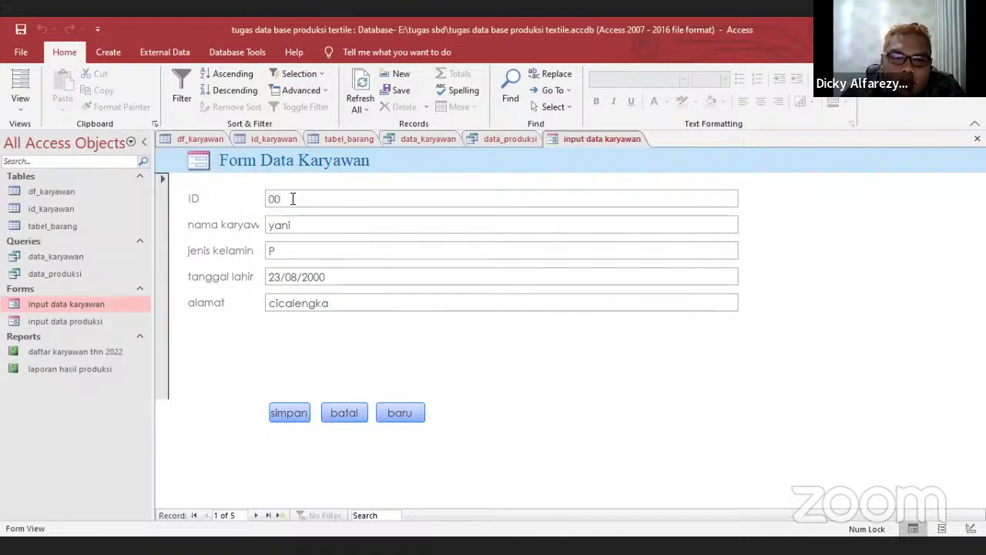
key("BackSpace")
key("BackSpace")
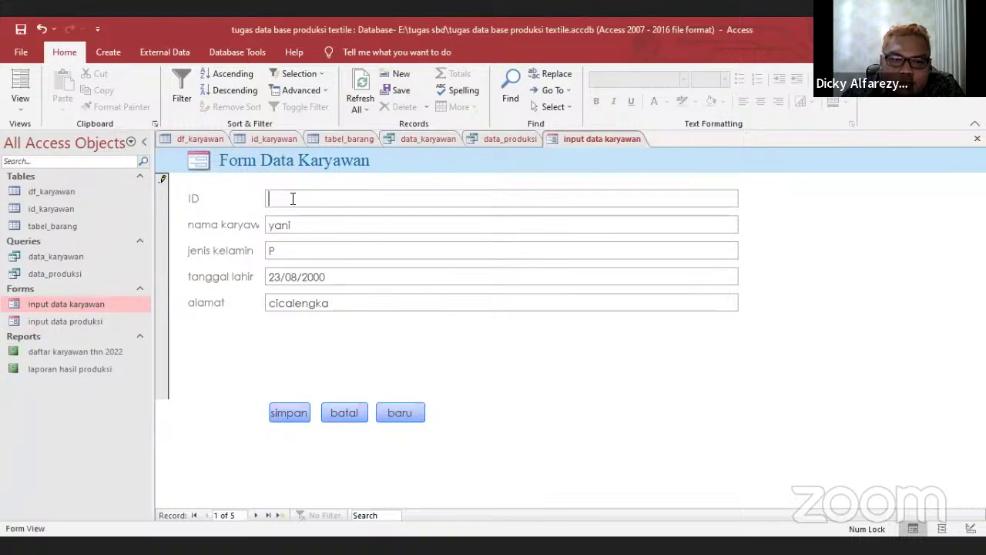
type("006")
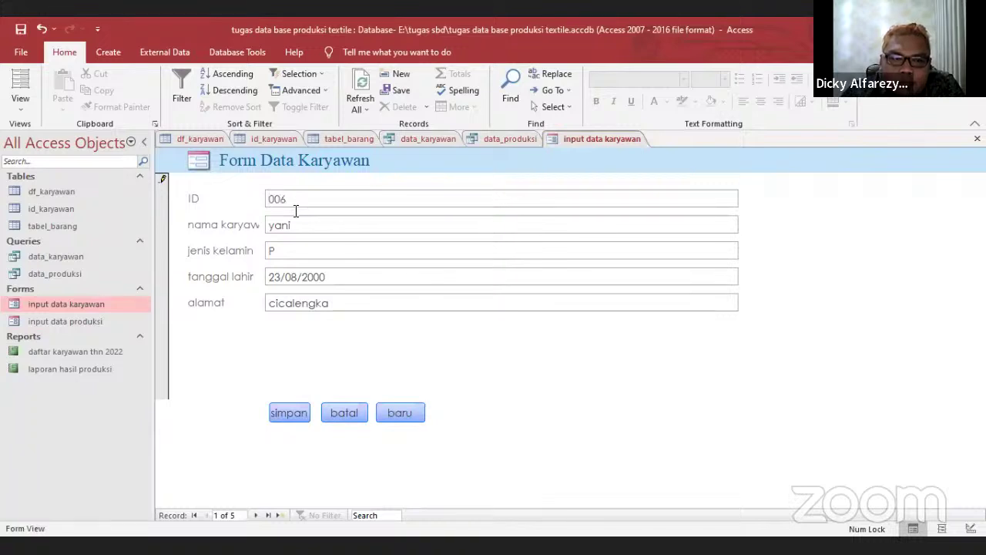
left_click(390, 409)
left_click(357, 194)
type("0")
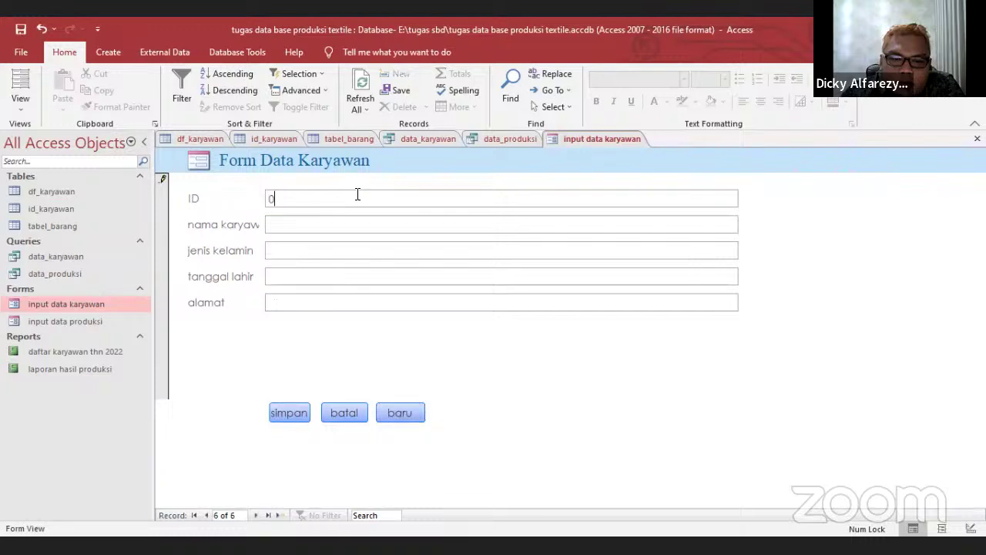
type("06")
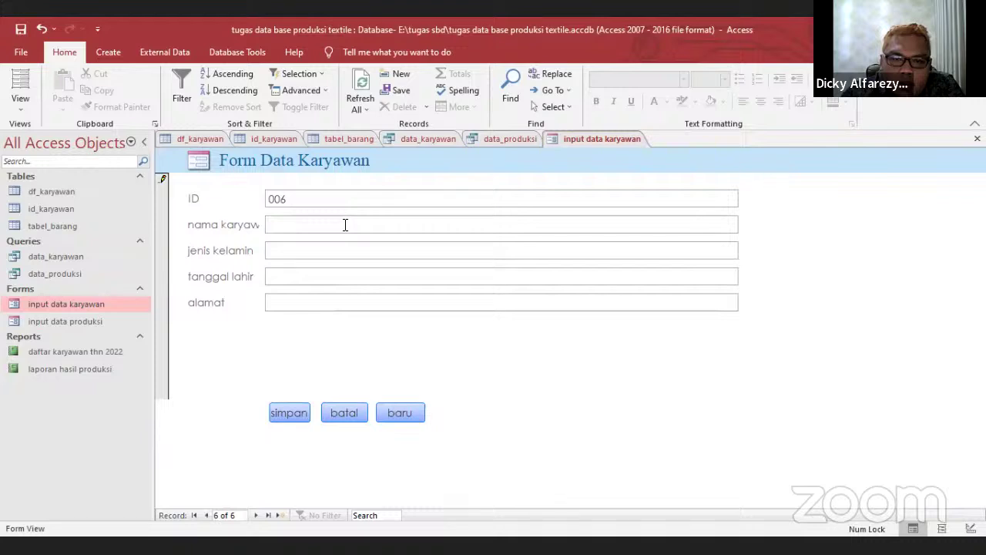
Enter the employee's name and gender L
left_click(345, 224)
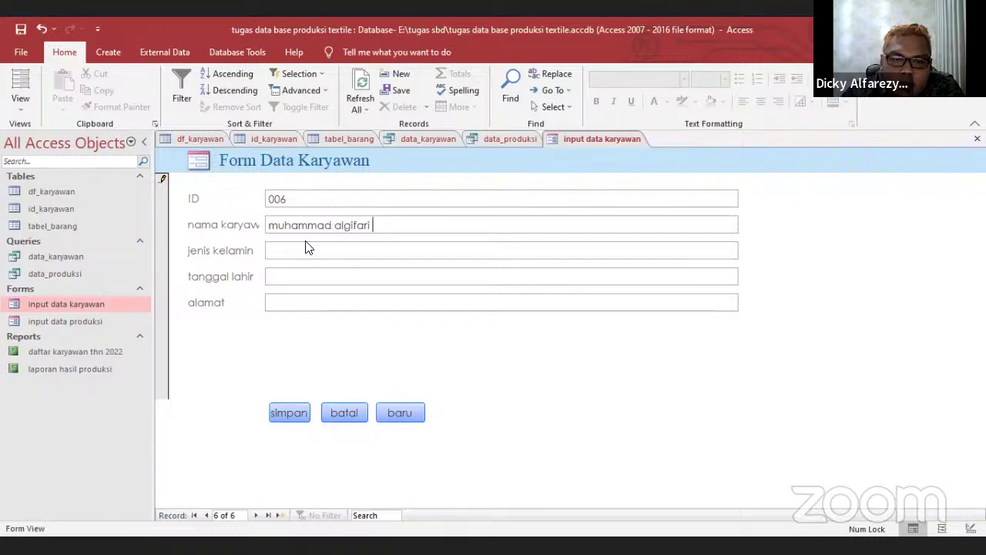
left_click(306, 247)
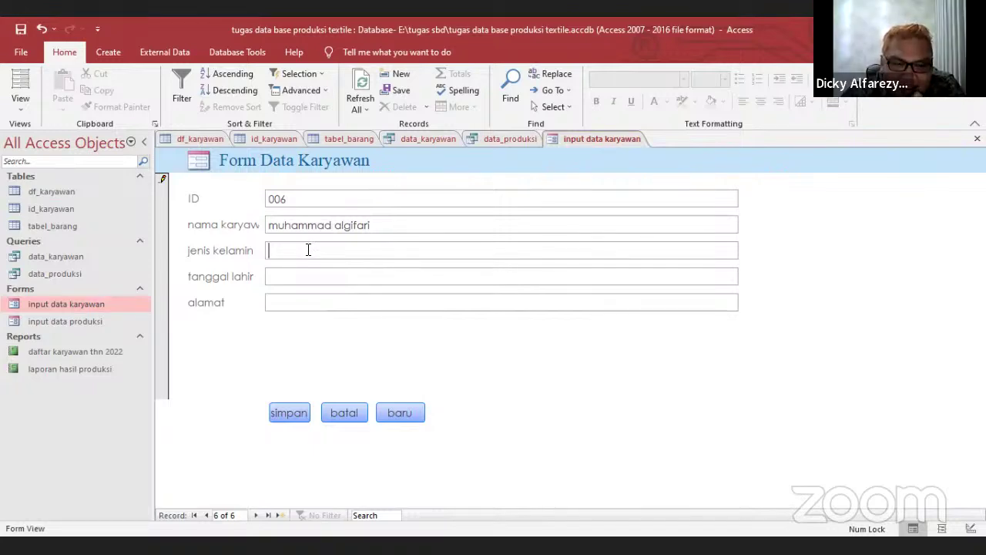
type("P")
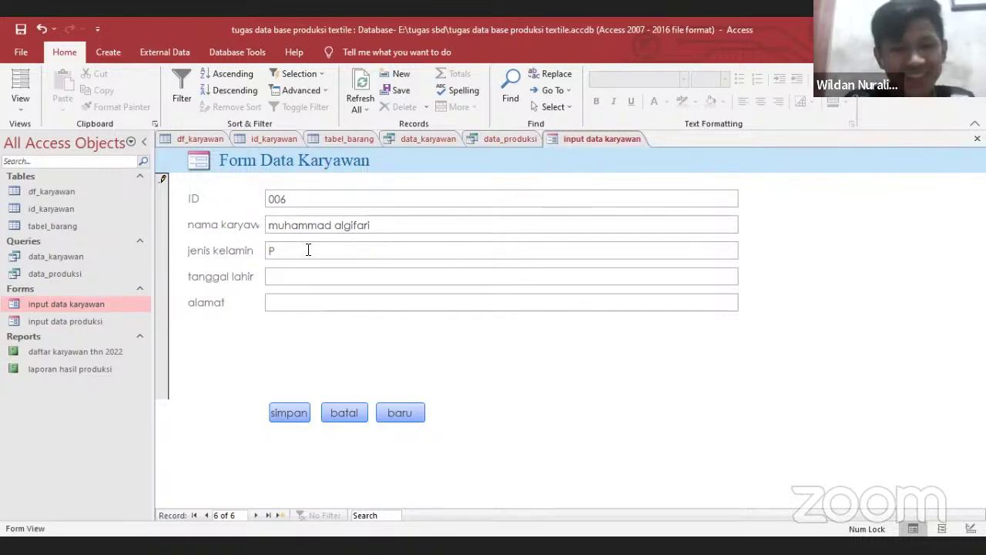
type("L")
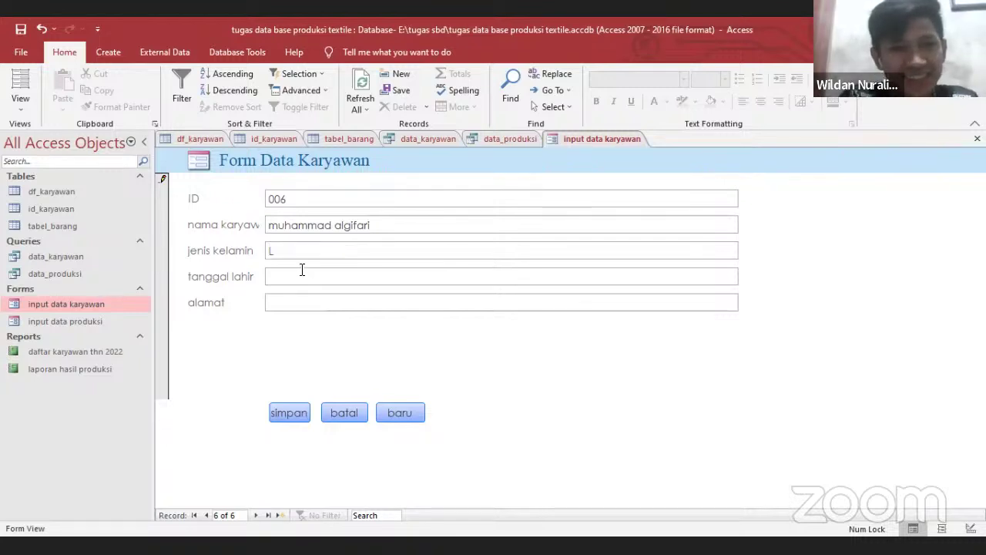
Set the birth date to 08/09/2000 via the calendar and enter the address
left_click(304, 275)
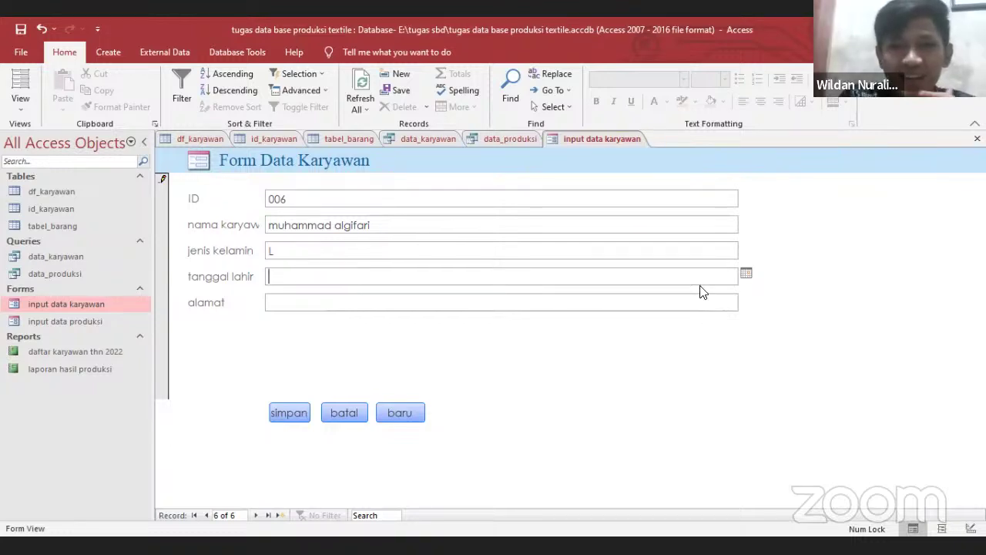
left_click(746, 273)
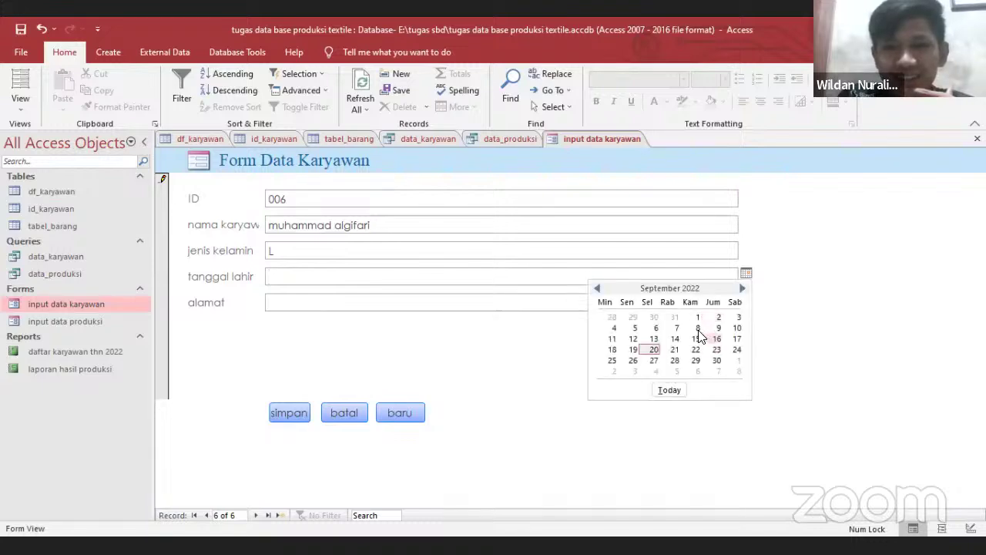
left_click(699, 329)
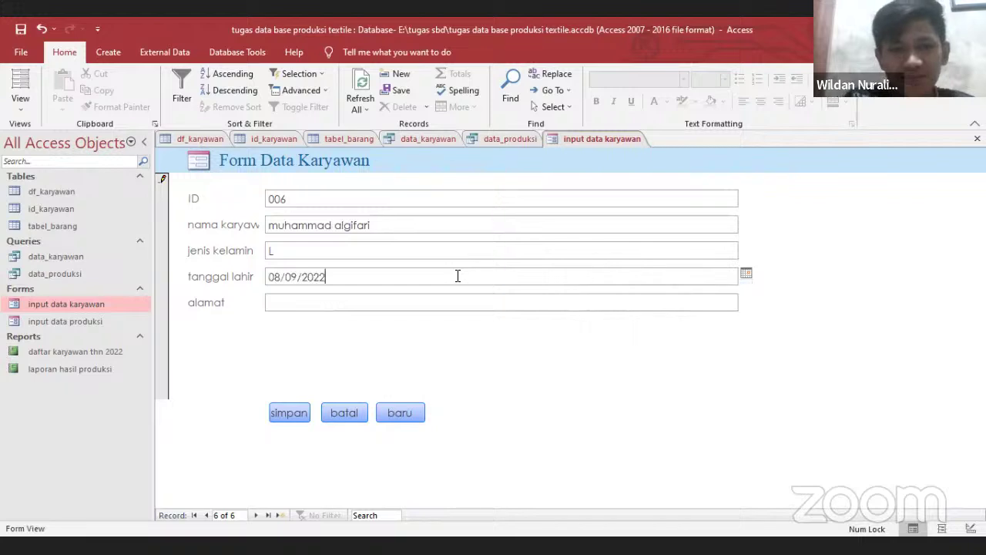
key("BackSpace")
key("BackSpace")
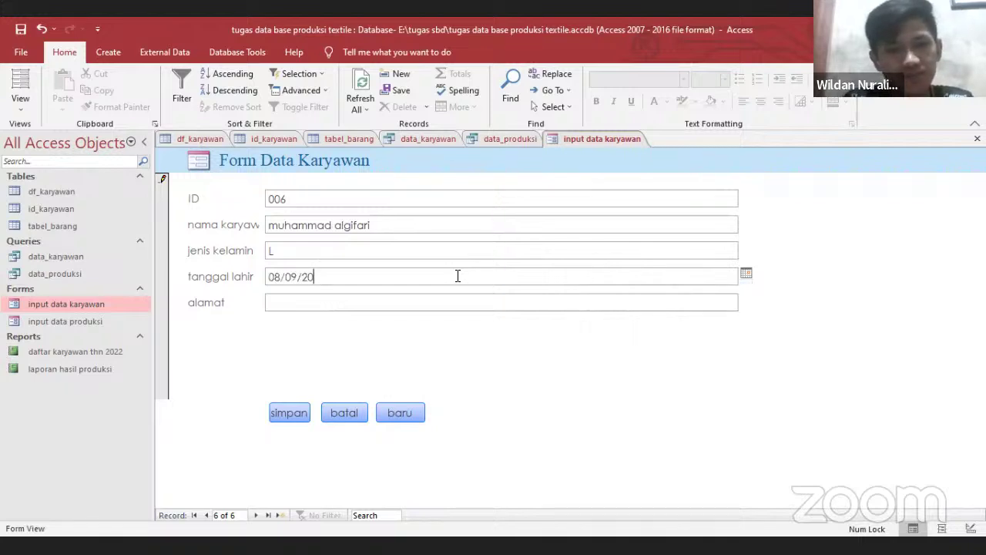
type("00")
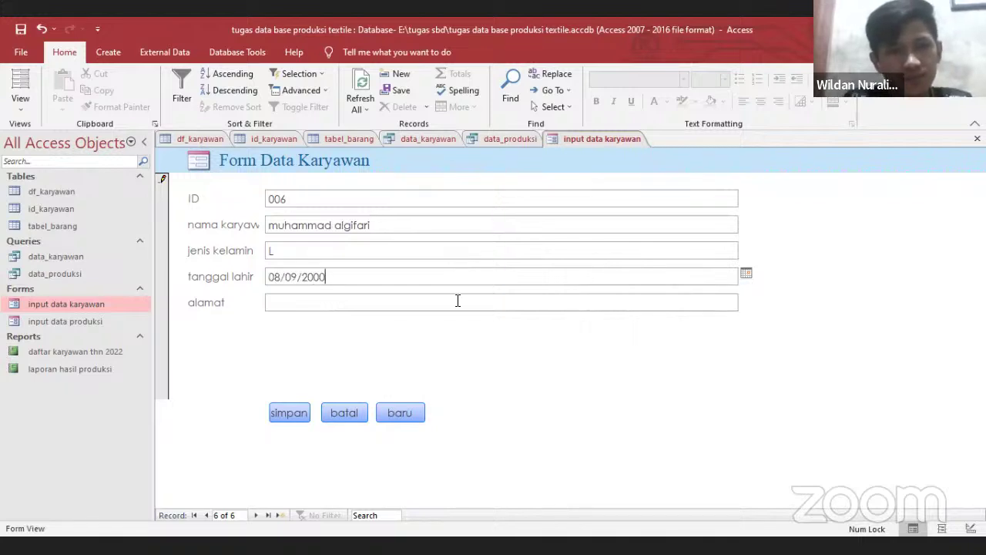
left_click(453, 300)
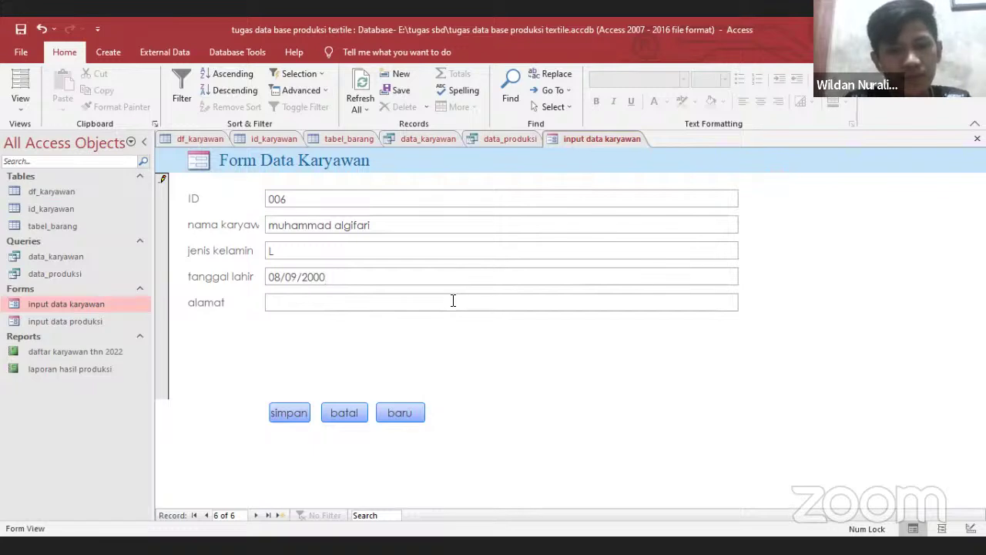
type("ci")
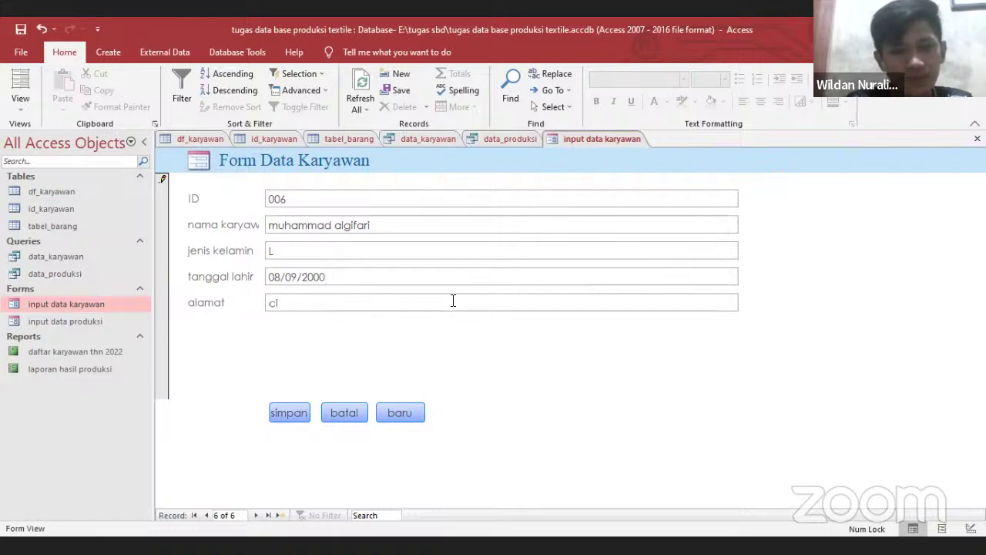
type("beny")
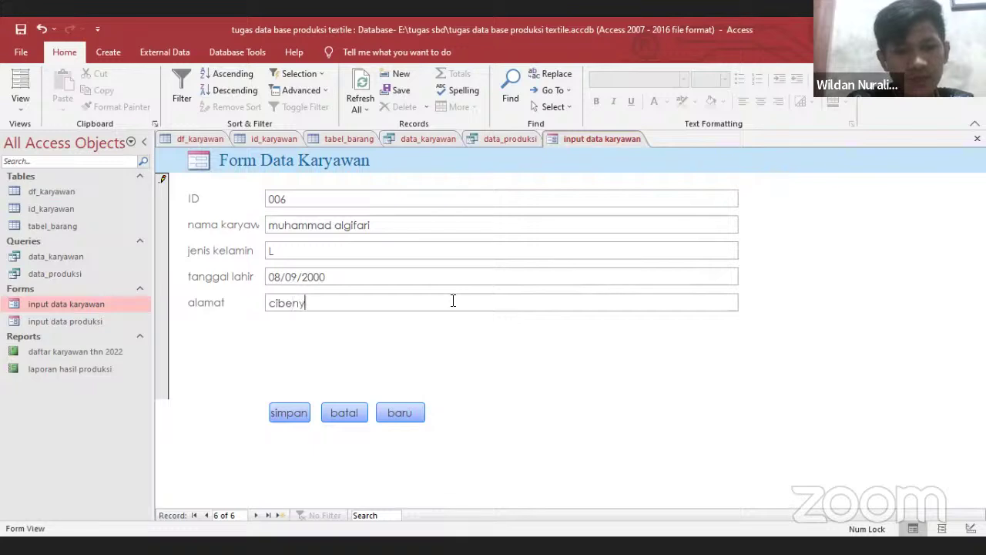
type("ing ,")
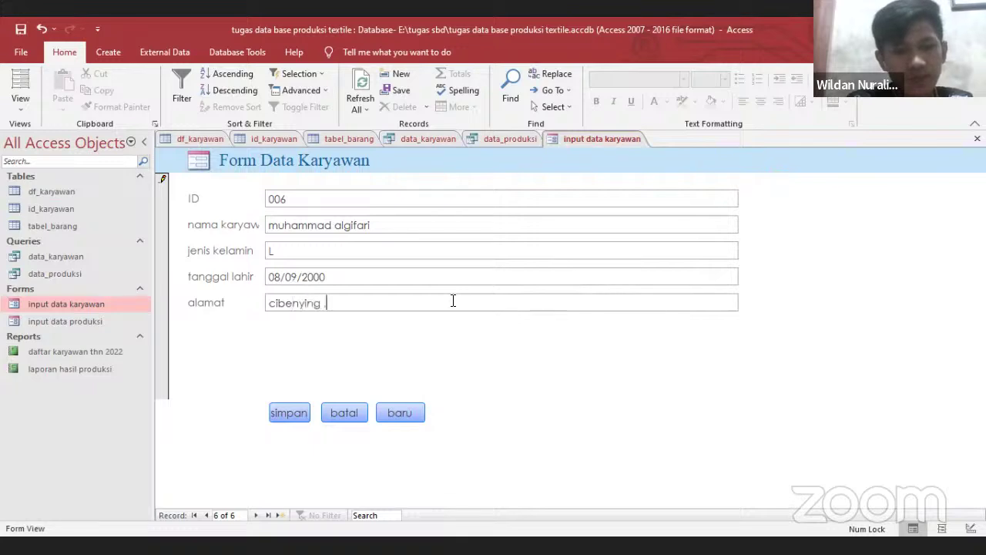
type(". bandung")
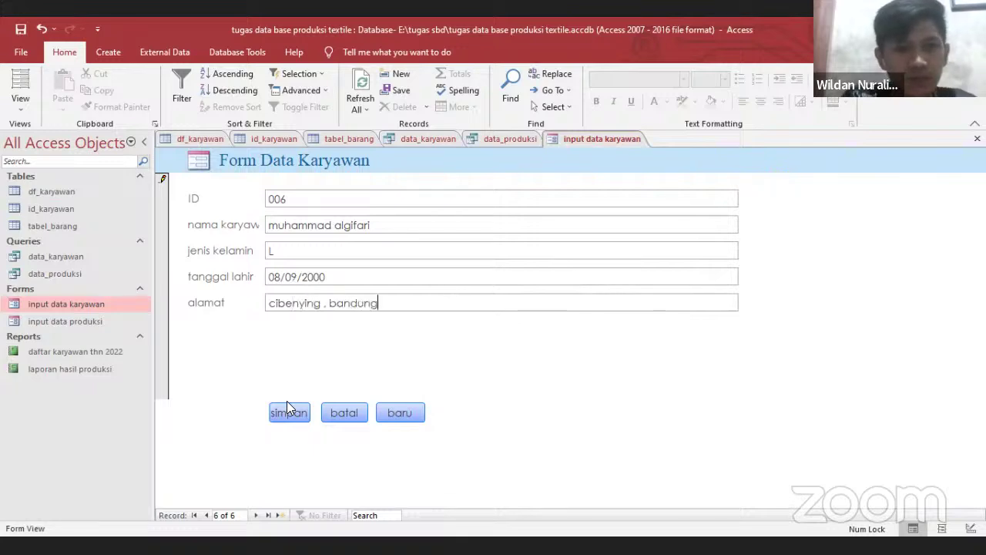
Attempt the save, dismiss the duplicate-values error, and trim the city from the address
left_click(290, 412)
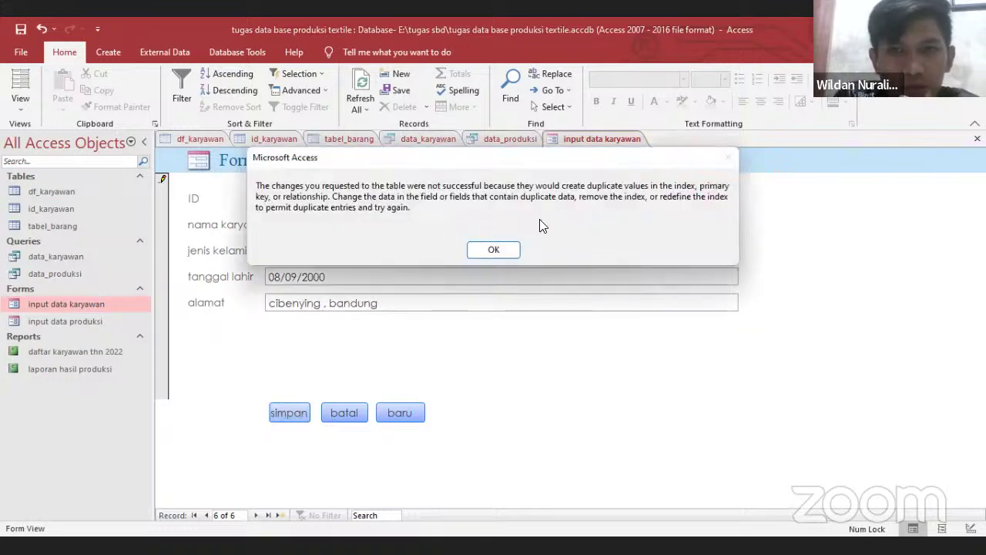
left_click(494, 251)
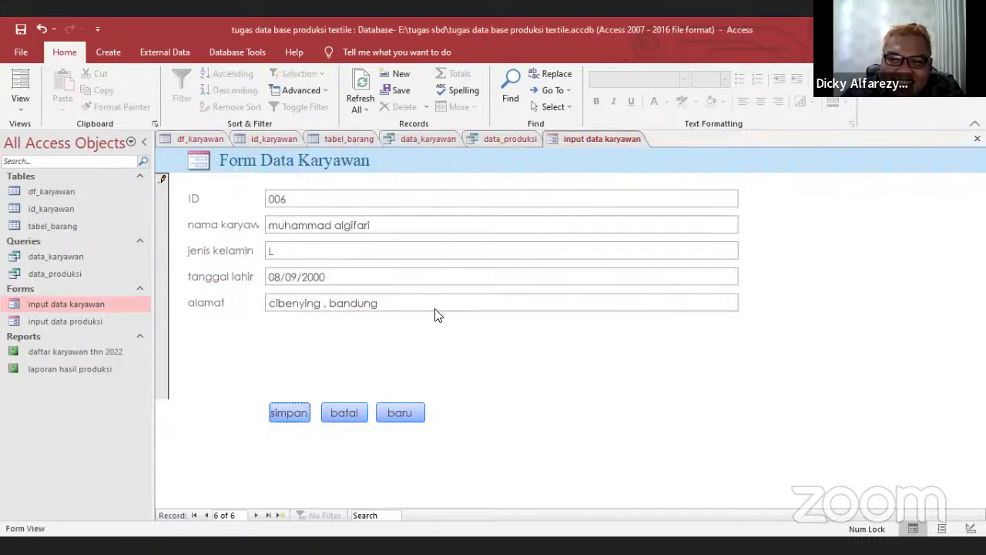
left_click(329, 303)
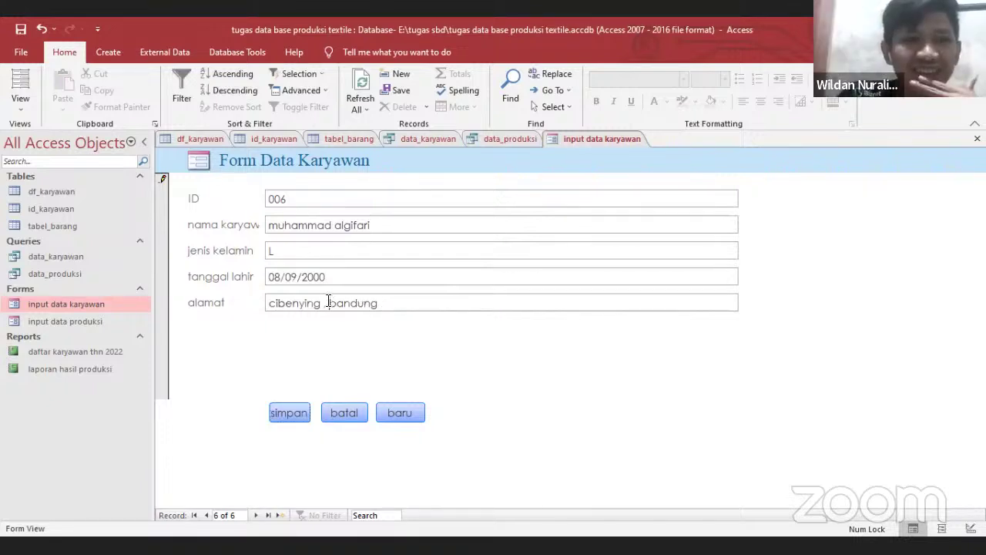
key("BackSpace")
key("BackSpace")
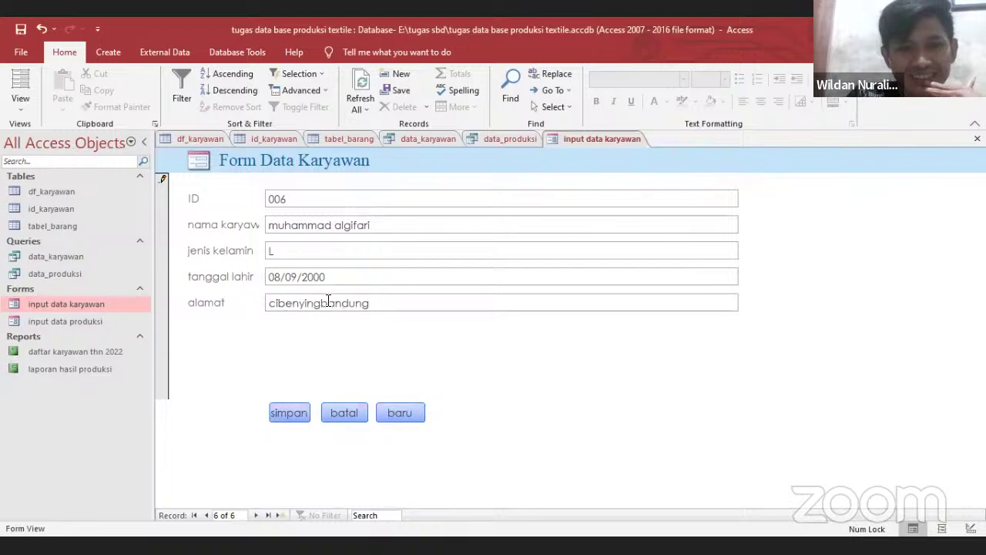
key("BackSpace")
key("BackSpace")
key("BackSpace")
key("BackSpace")
key("BackSpace")
key("BackSpace")
key("BackSpace")
key("BackSpace")
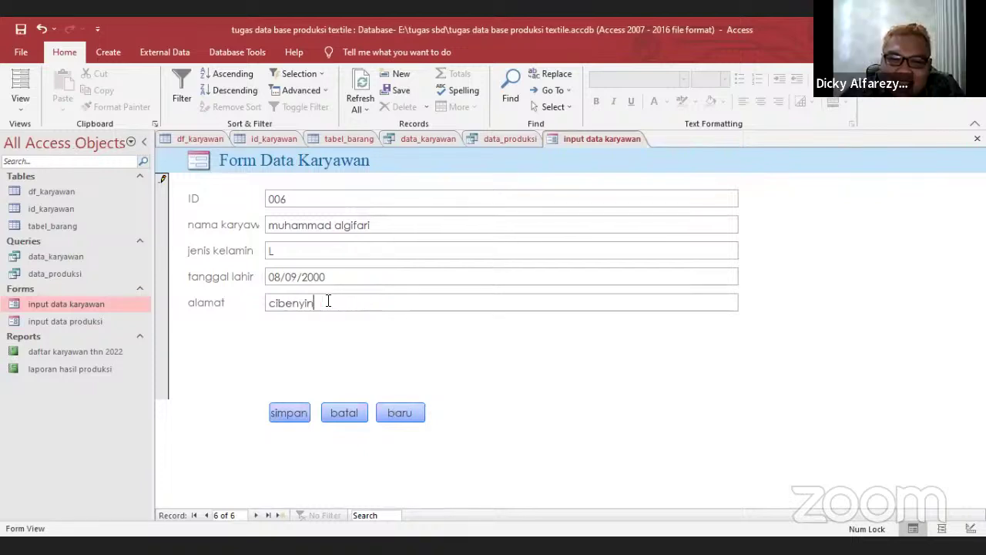
key("BackSpace")
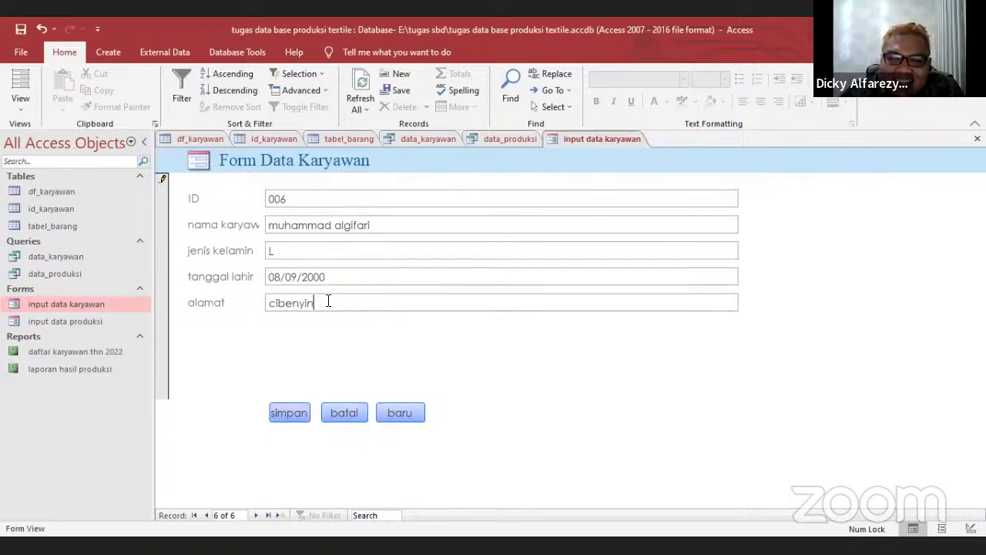
type("g")
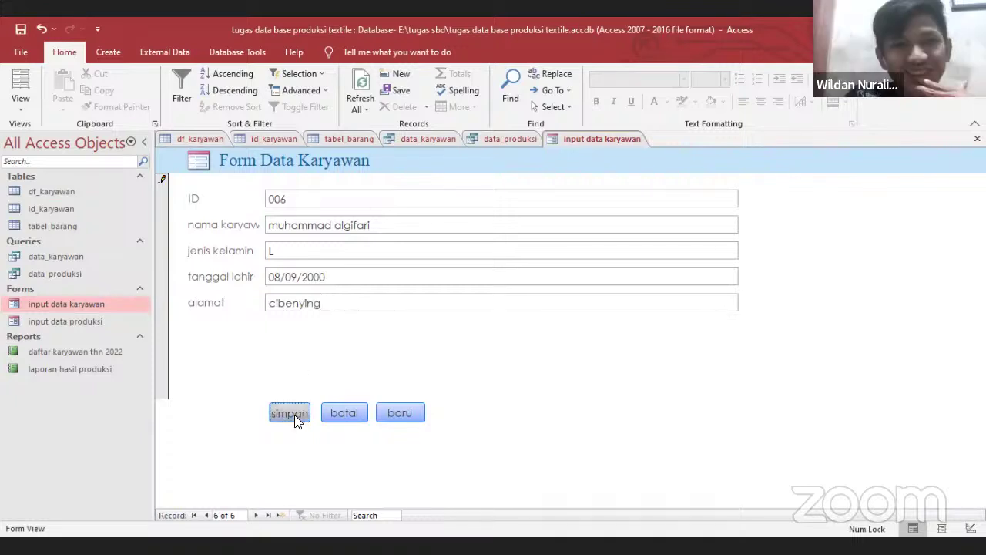
Retry saving the record and dismiss the repeated duplicate-key error
left_click(295, 414)
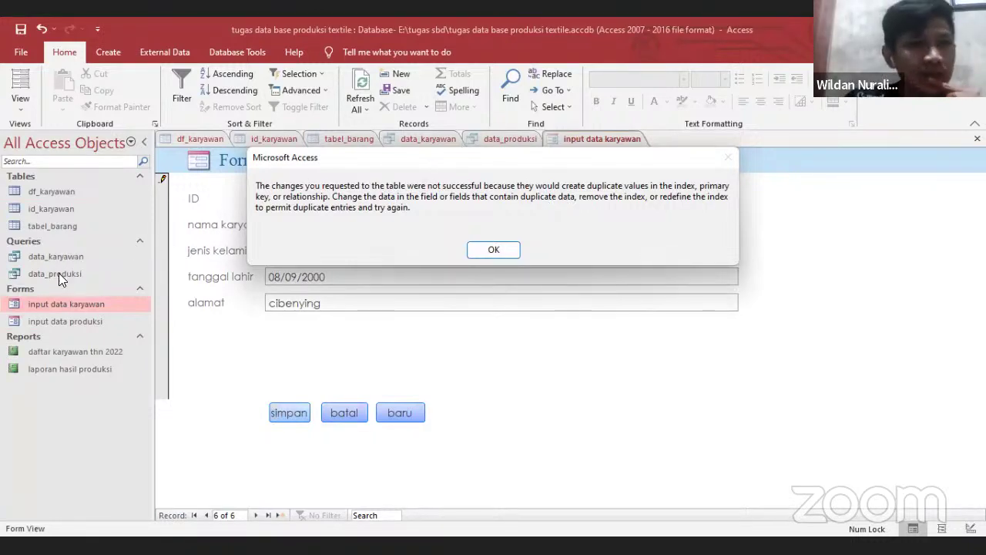
left_click(51, 189)
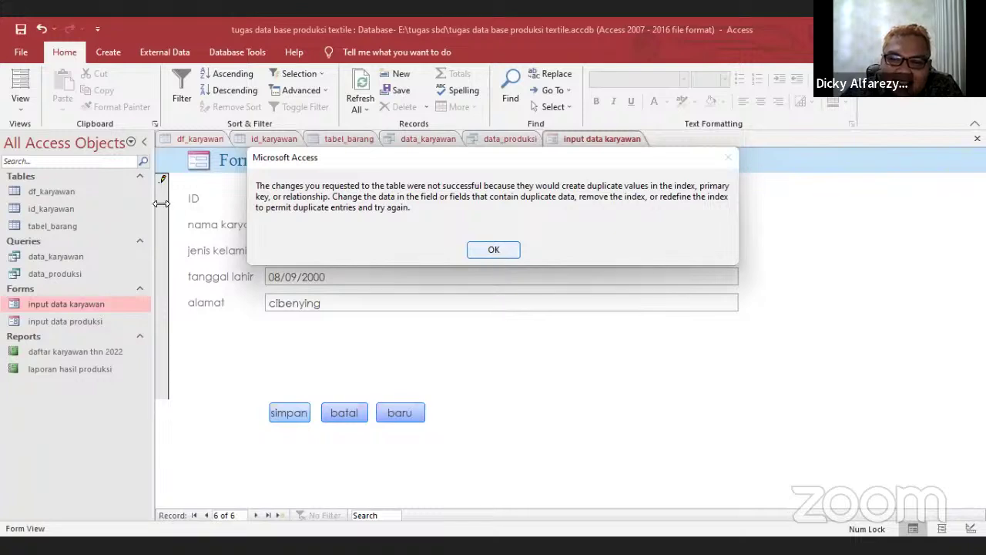
left_click(496, 250)
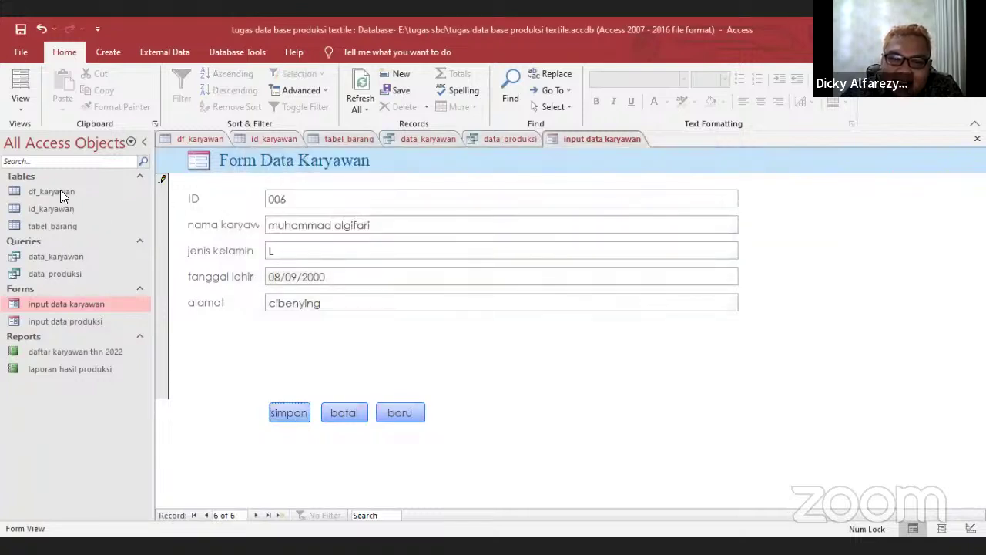
double_click(59, 190)
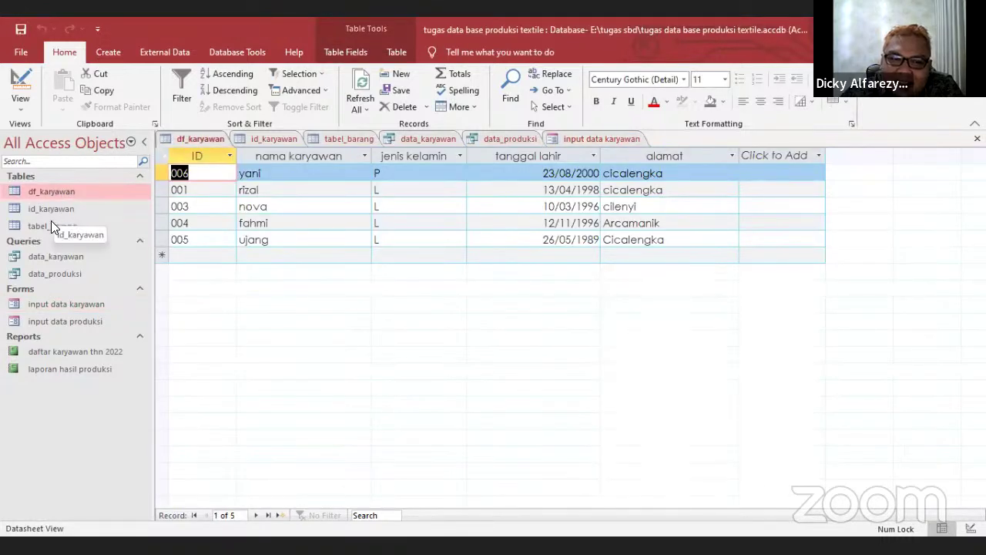
double_click(52, 222)
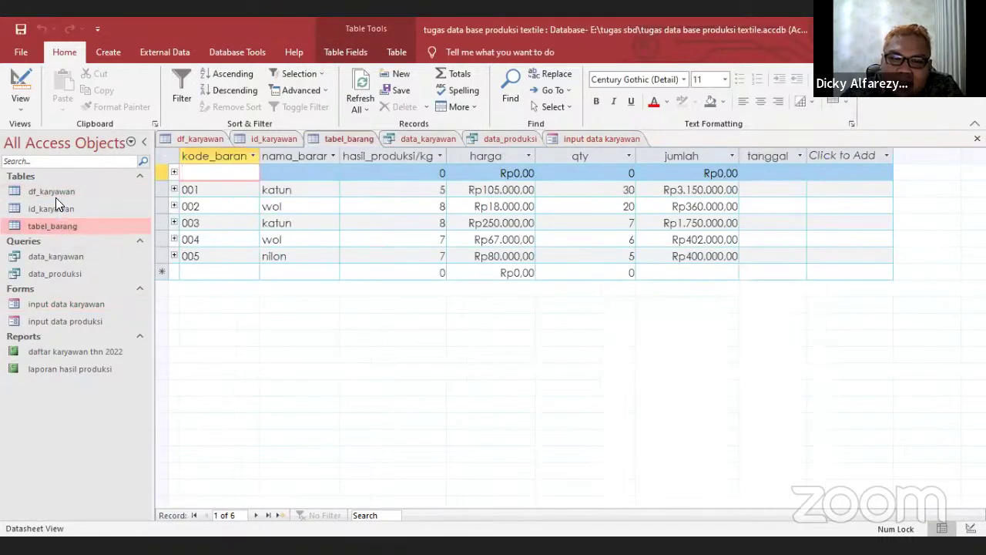
double_click(59, 256)
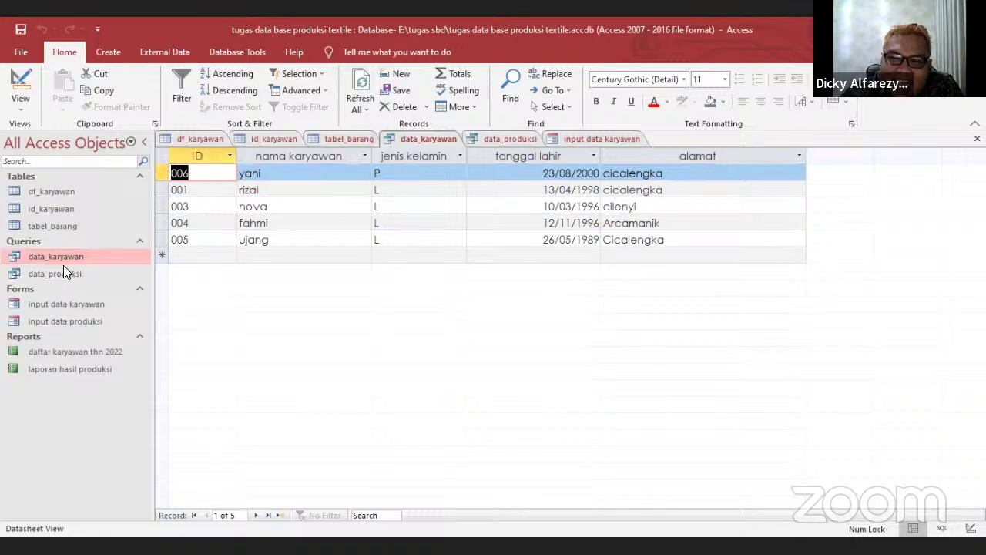
double_click(63, 267)
double_click(60, 254)
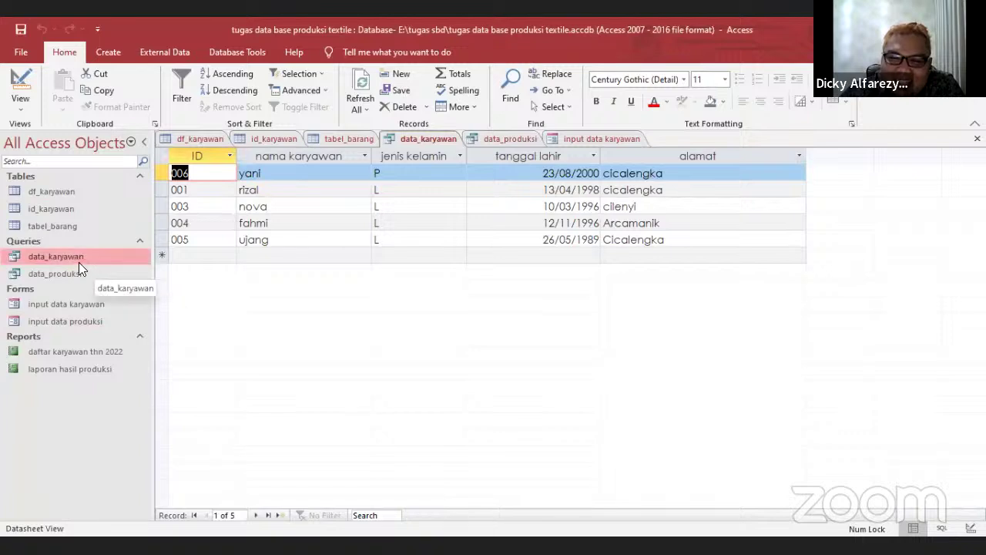
double_click(67, 302)
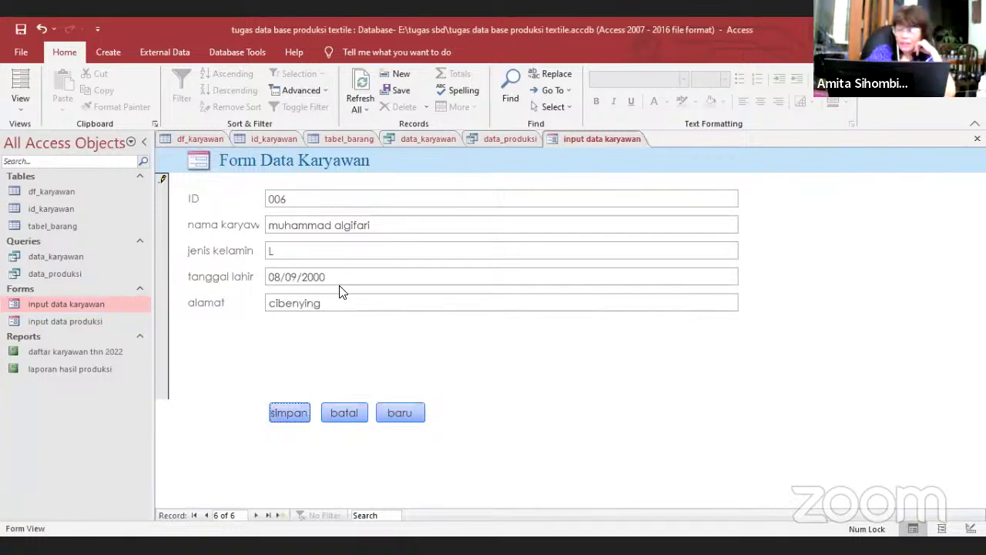
left_click(298, 198)
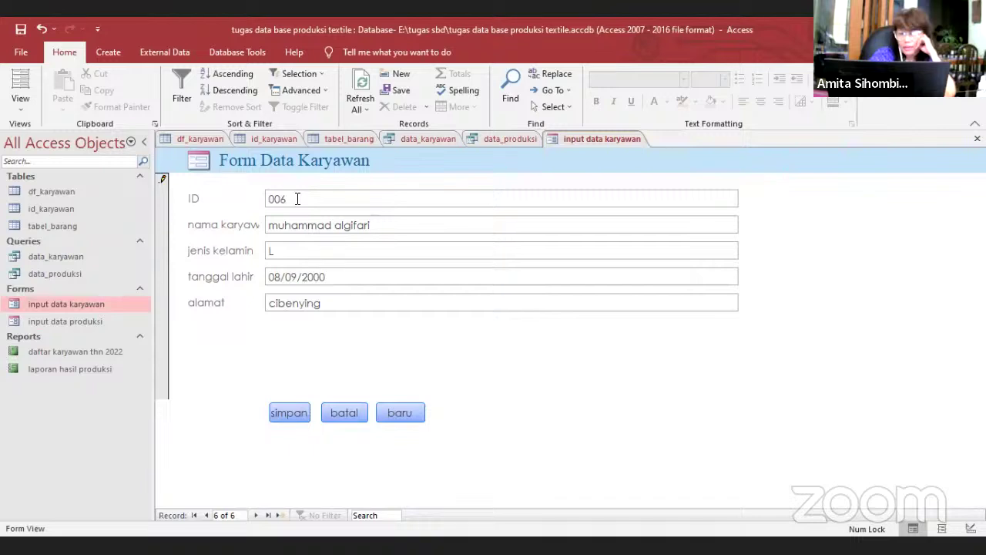
Change the employee ID to 007 and save the record
key("BackSpace")
type("7")
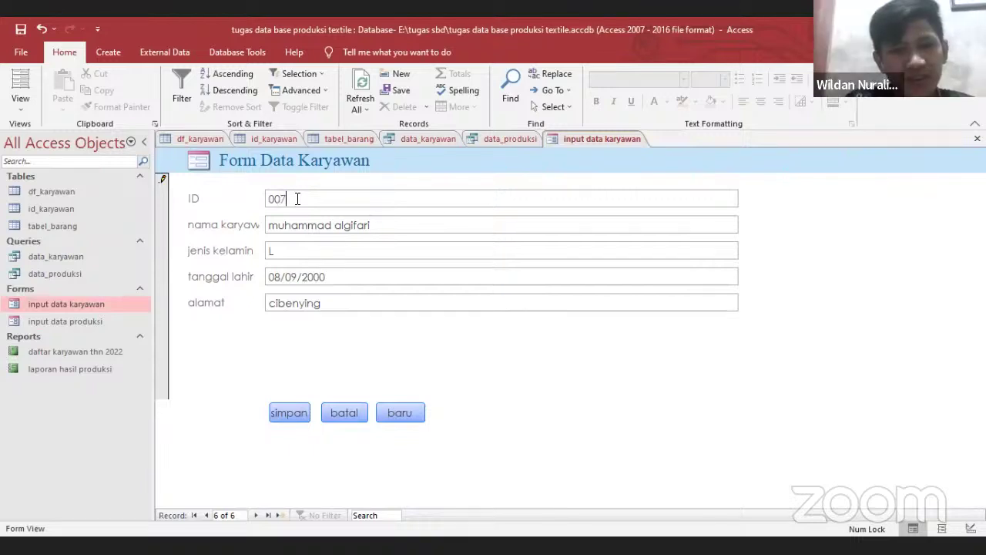
left_click(288, 416)
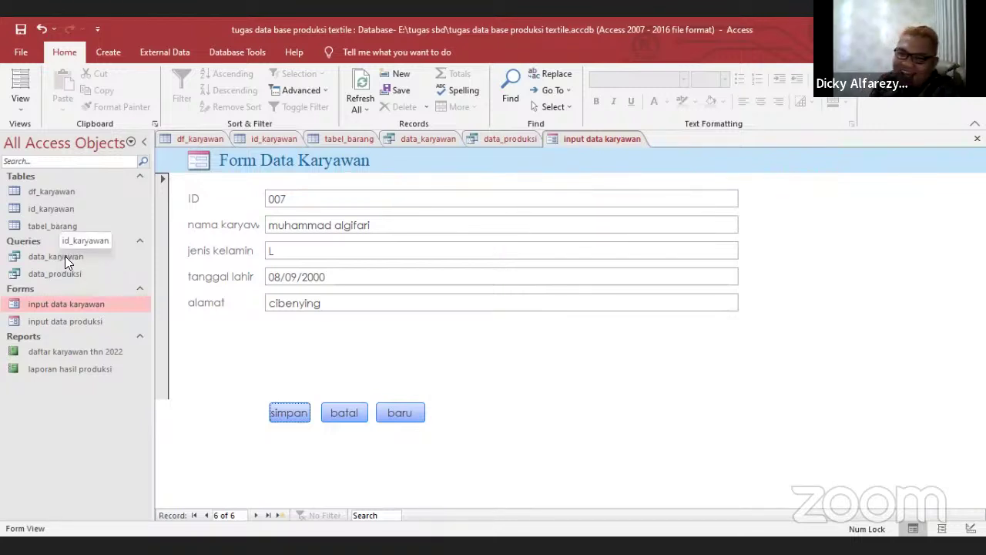
Refresh the data_karyawan query so it lists employee 007
double_click(63, 256)
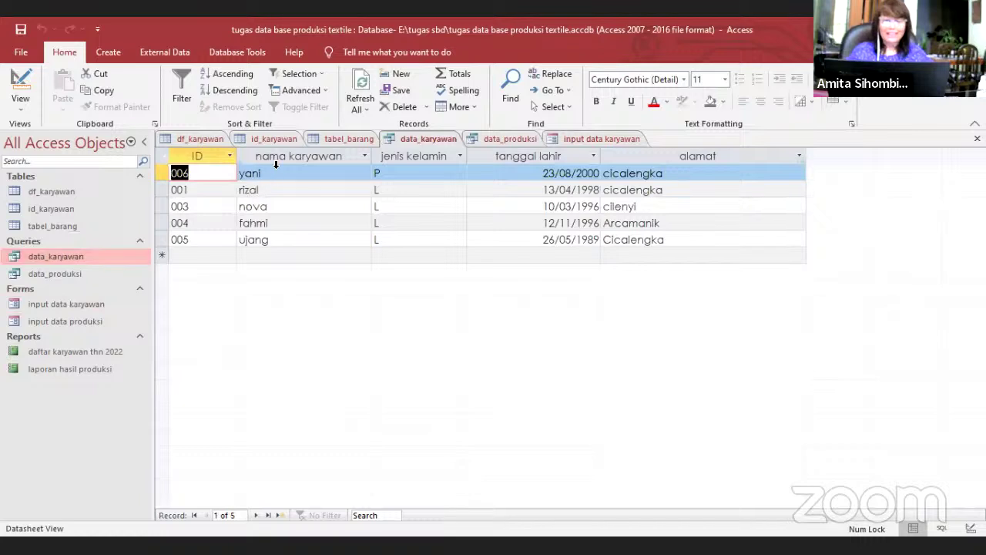
left_click(356, 96)
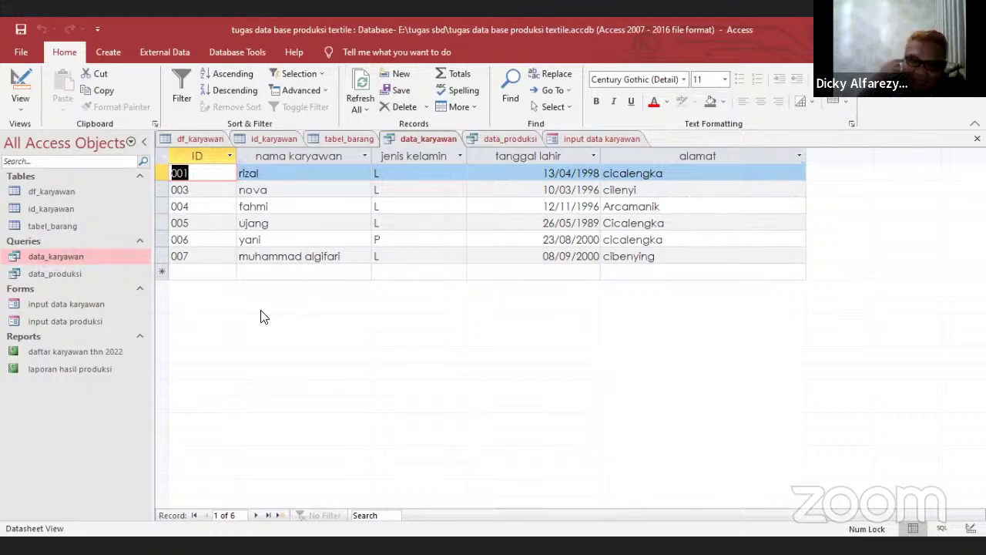
left_click(62, 353)
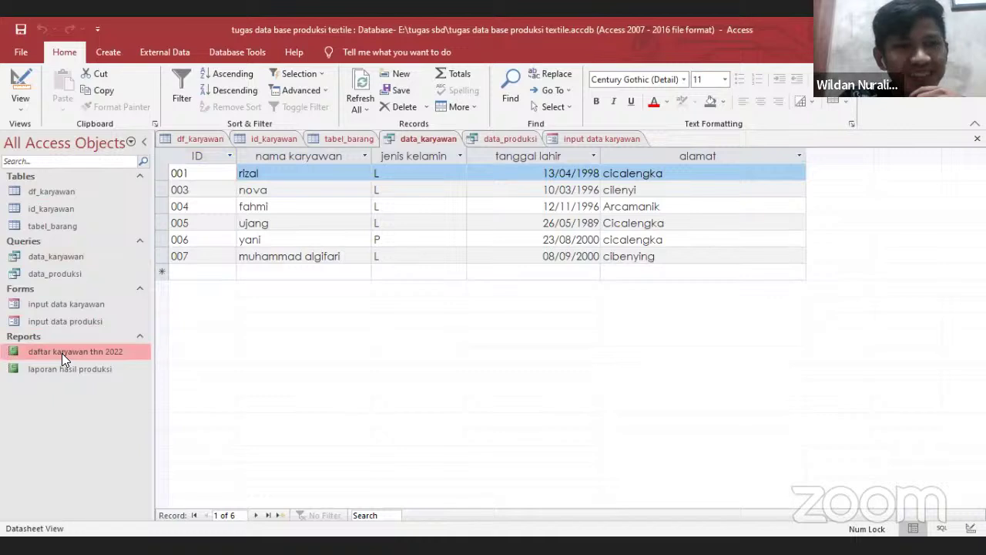
double_click(61, 353)
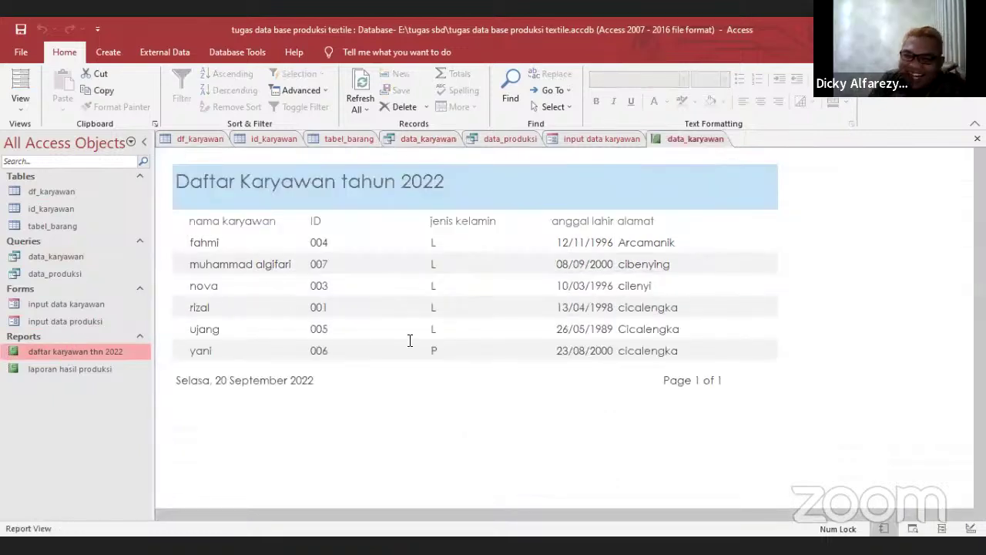
Refresh the 2022 employee report, then open laporan hasil produksi and the input data produksi form
left_click(359, 87)
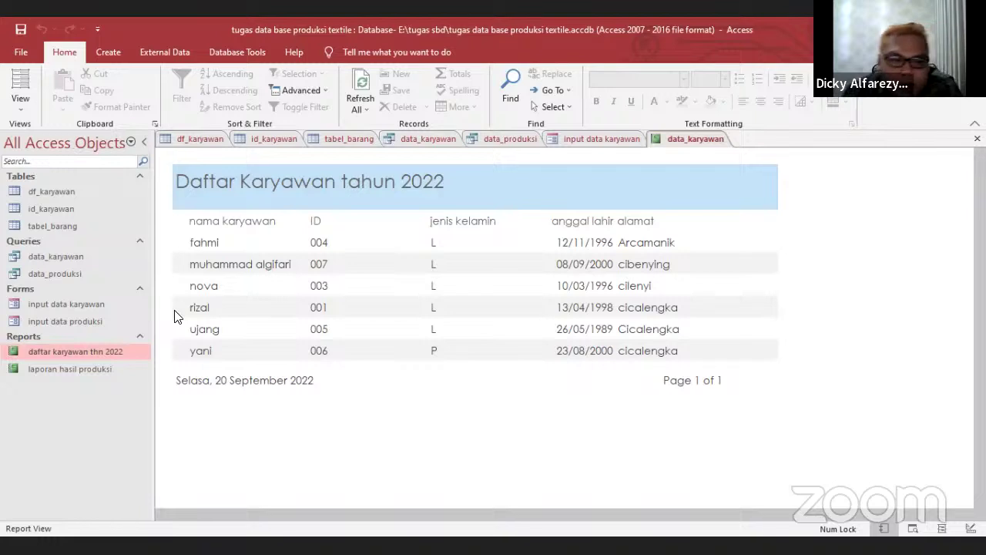
double_click(86, 368)
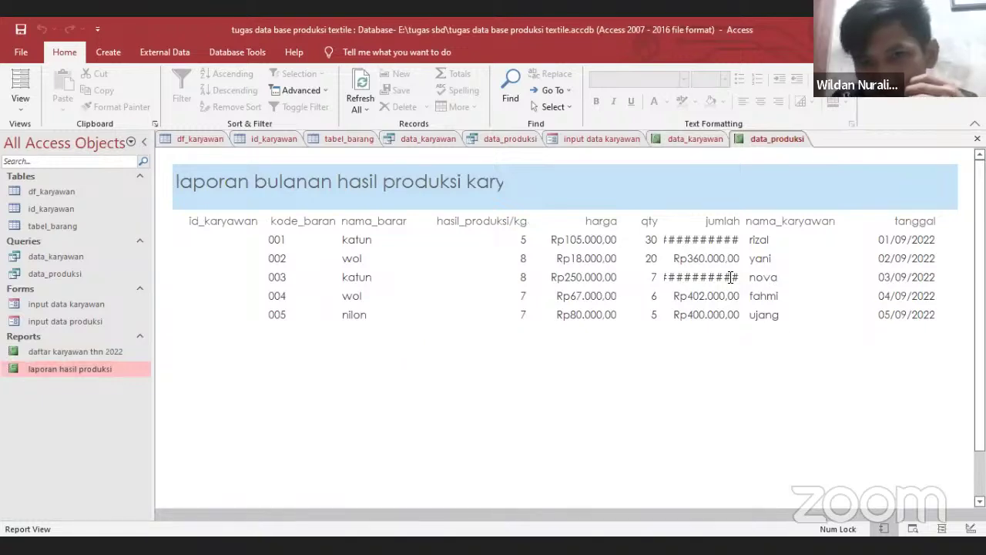
left_click(112, 317)
double_click(112, 319)
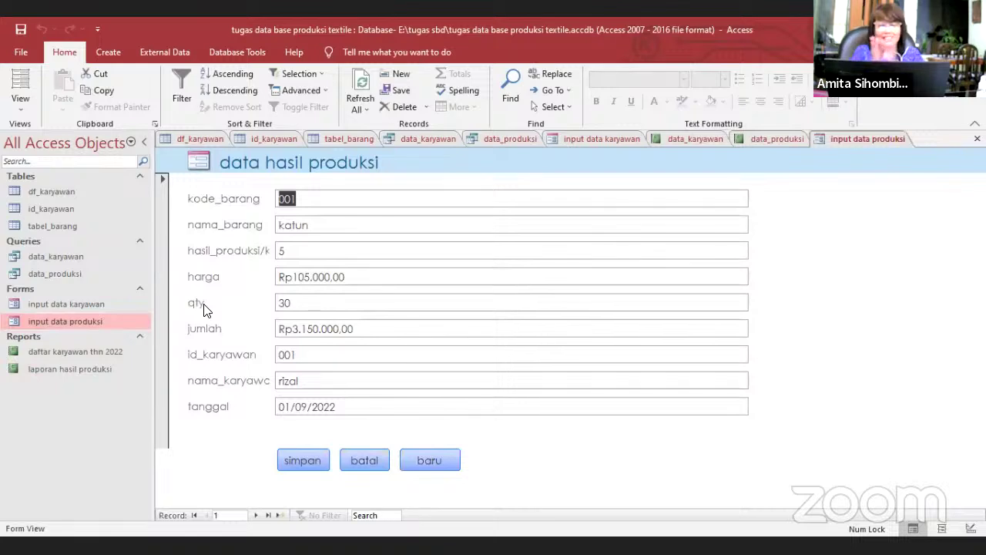
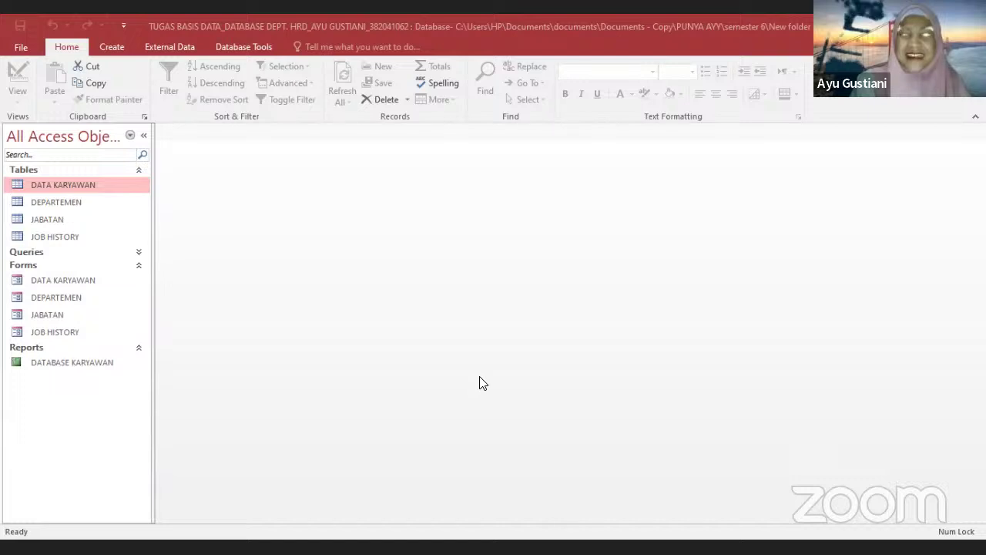
Open the DATA KARYAWAN employee table from the shared database's navigation pane
left_click(84, 193)
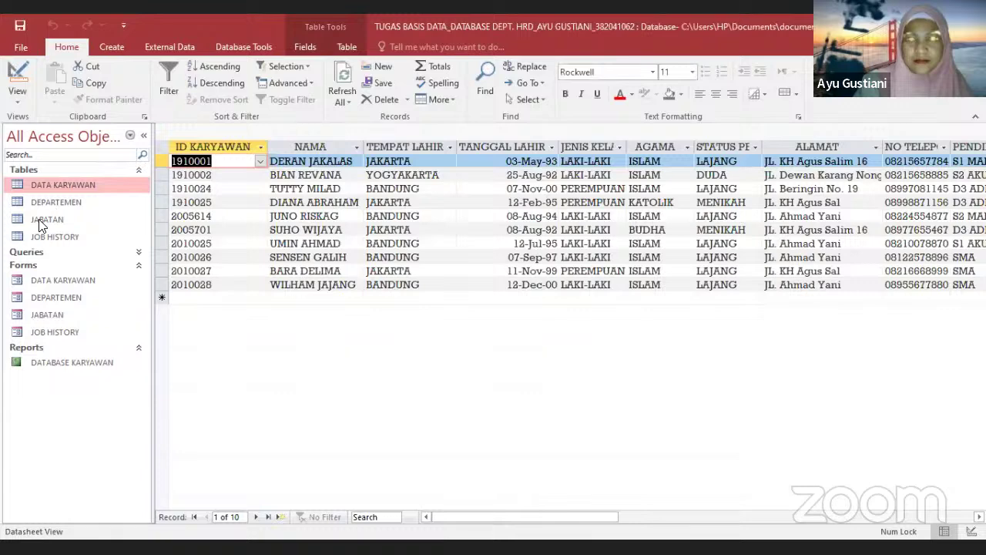
Open the JABATAN table, then the saved DATA KARYAWAN Query results
left_click(41, 221)
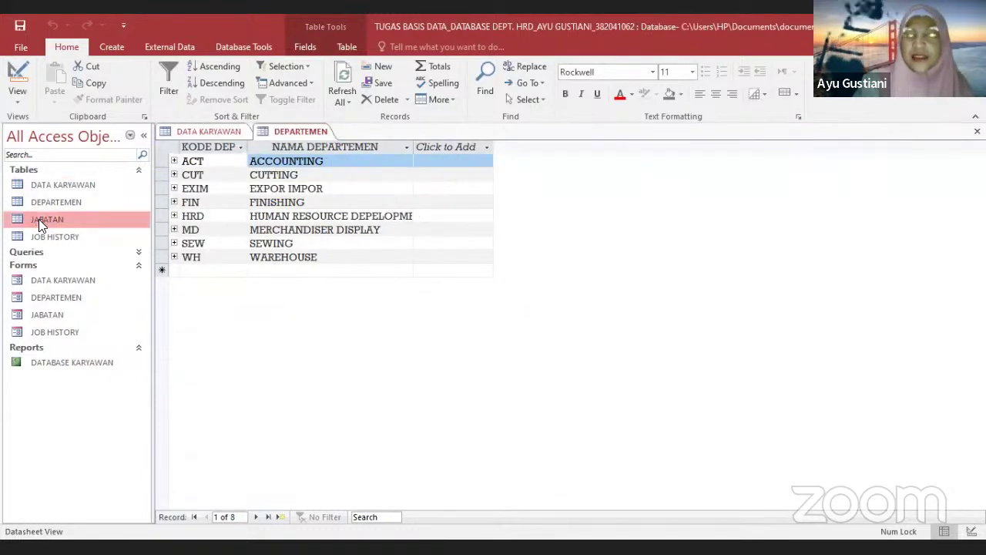
double_click(38, 219)
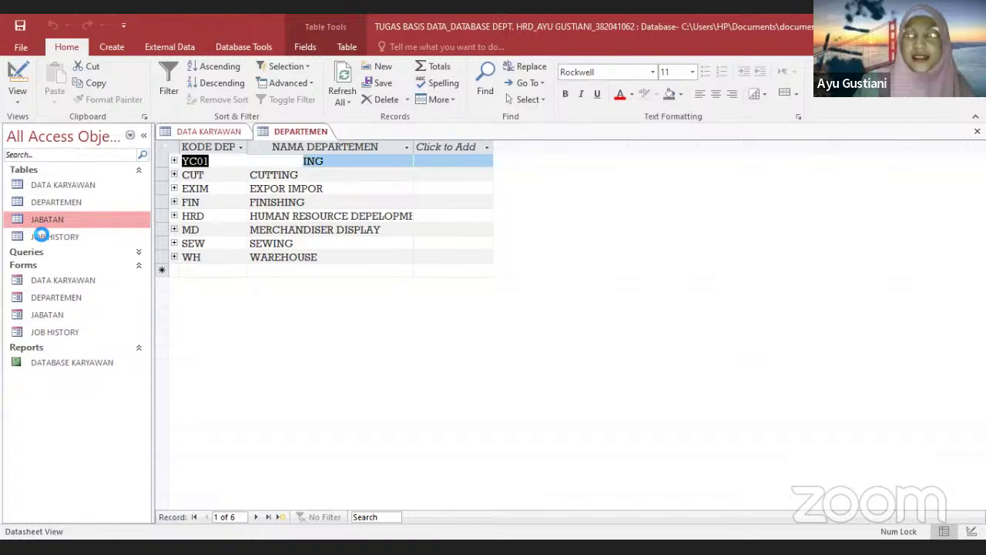
left_click(41, 235)
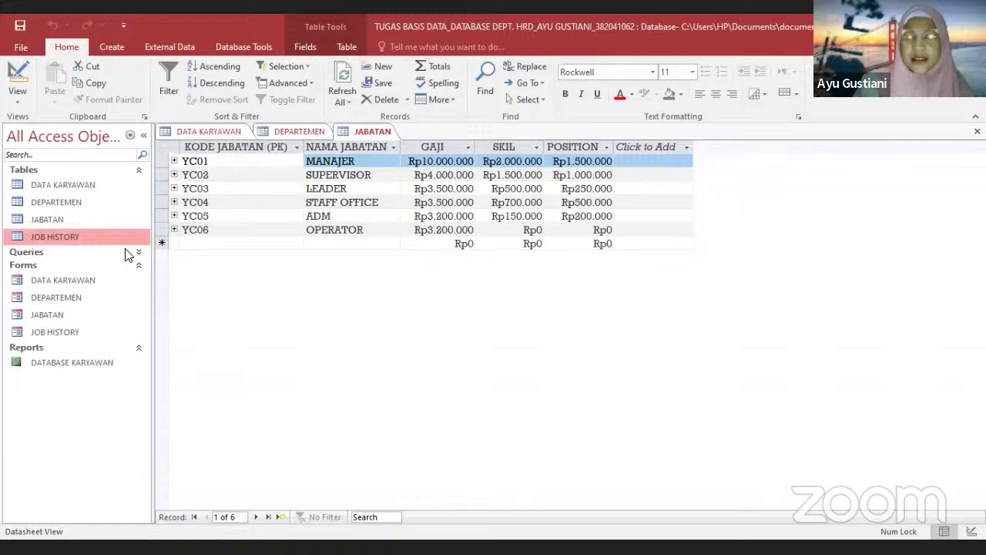
left_click(127, 255)
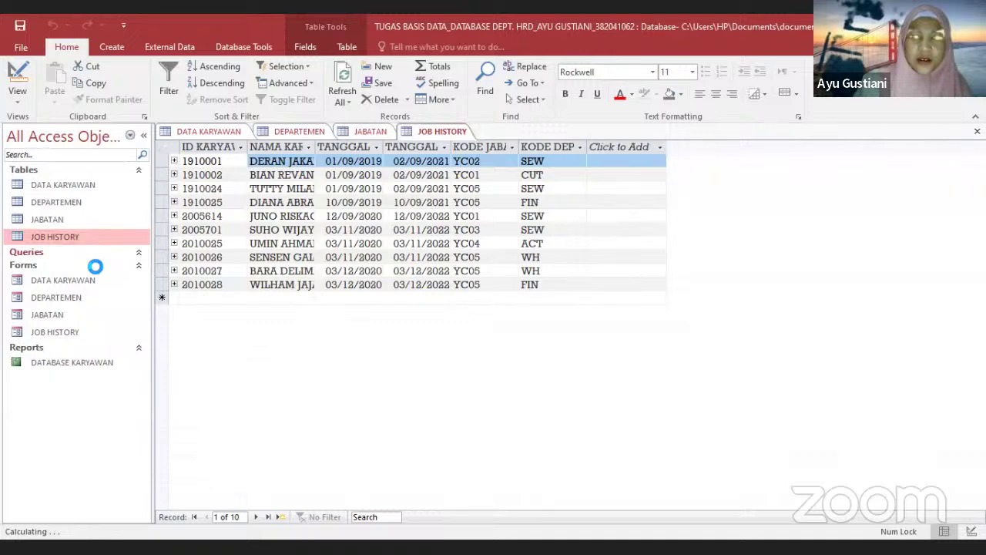
double_click(92, 267)
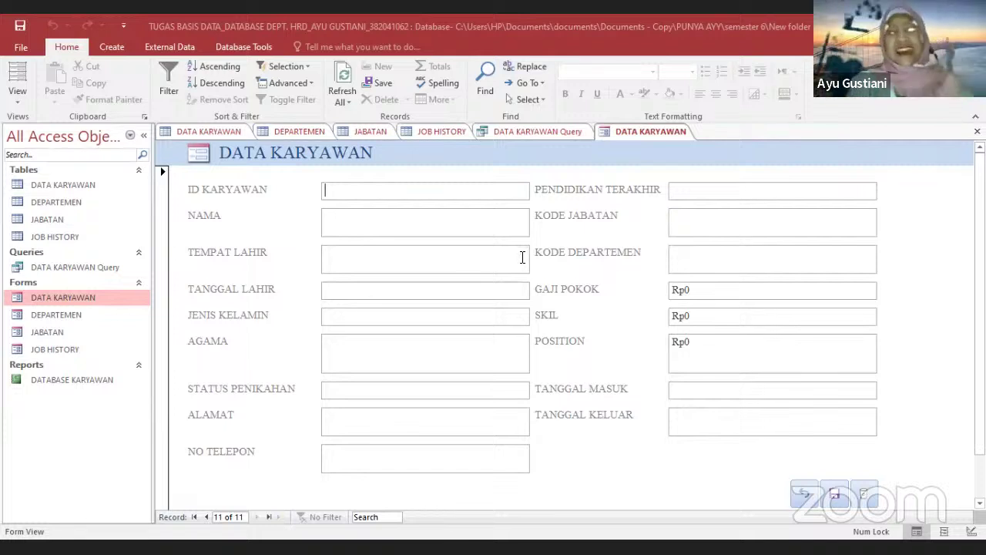
type("ay")
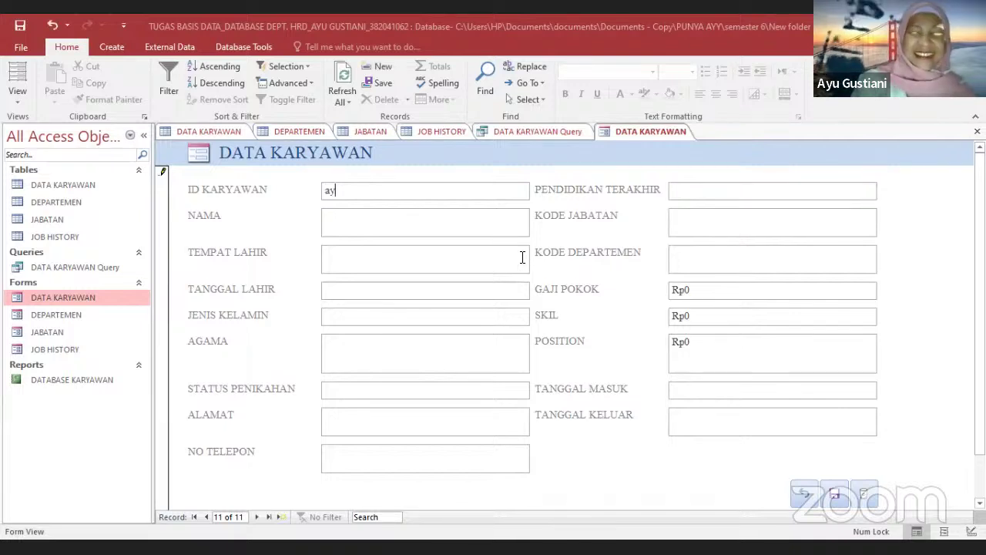
key("BackSpace")
key("BackSpace")
key("Caps_Lock")
type("A")
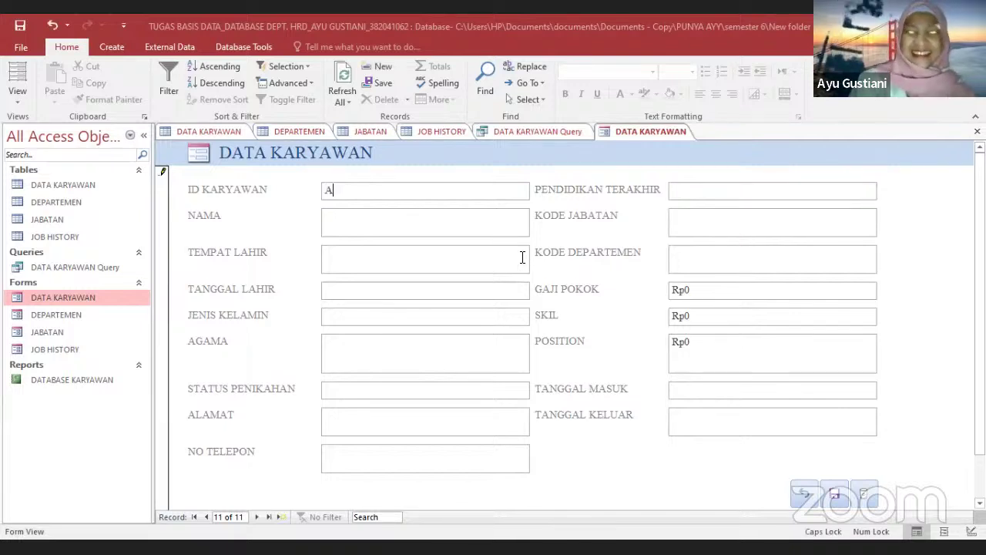
key("Caps_Lock")
type("yu")
key("BackSpace")
key("BackSpace")
key("BackSpace")
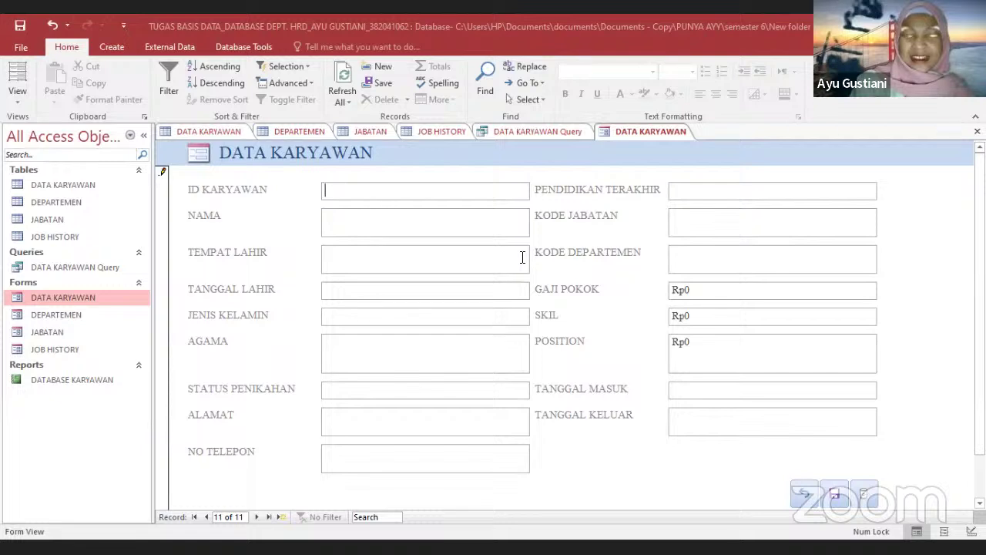
type("190")
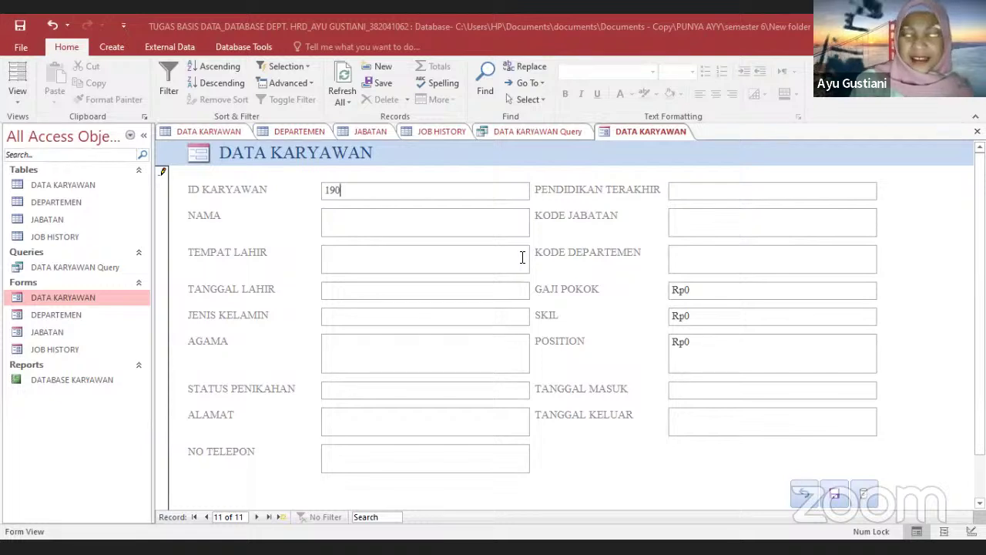
type("22278")
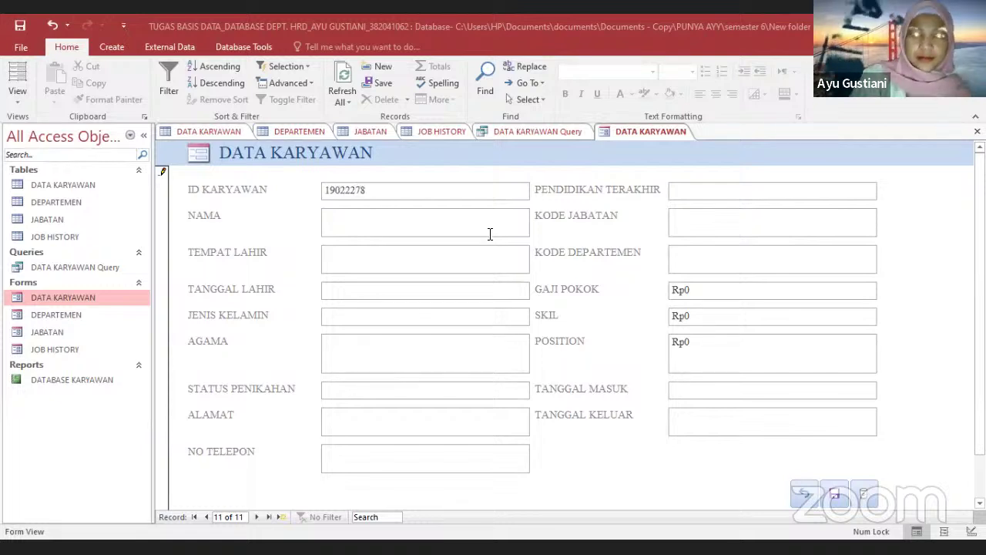
Fill in the employee's full name, birthplace bandung and a corrected birth date
left_click(490, 233)
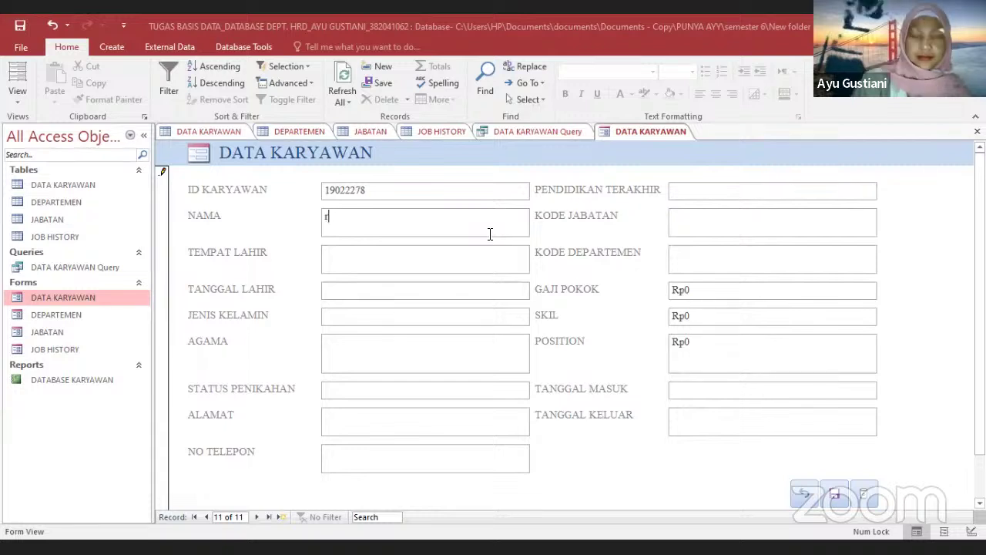
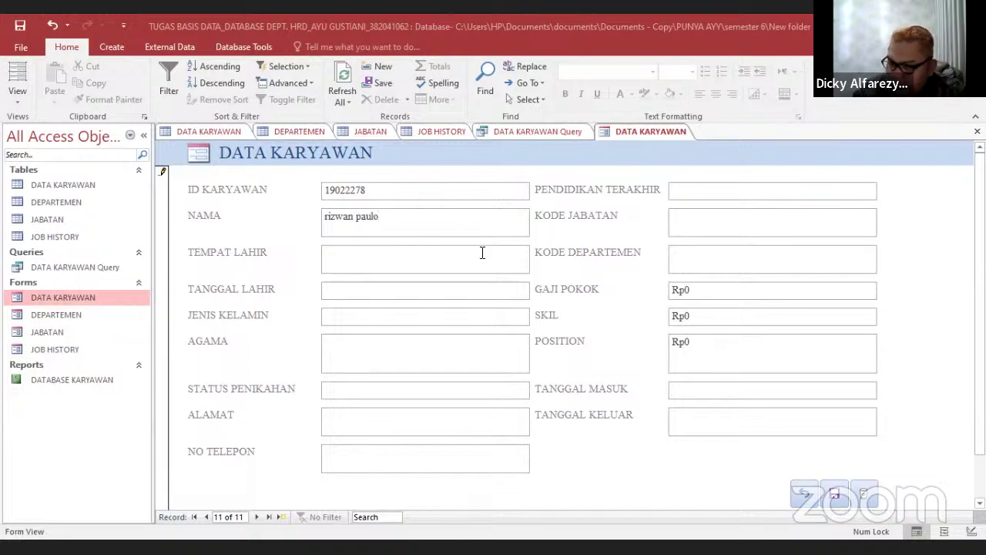
left_click(482, 252)
type("bandung")
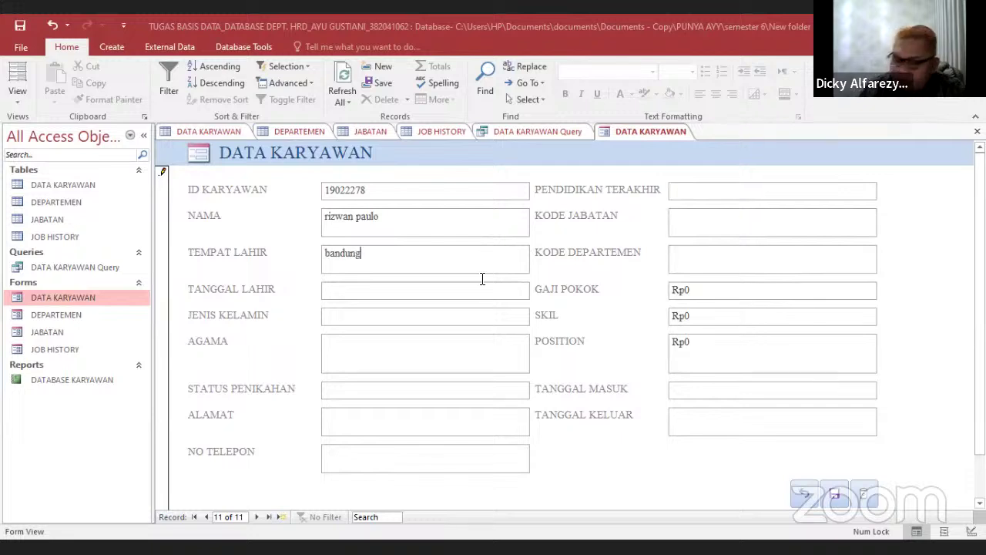
left_click(480, 293)
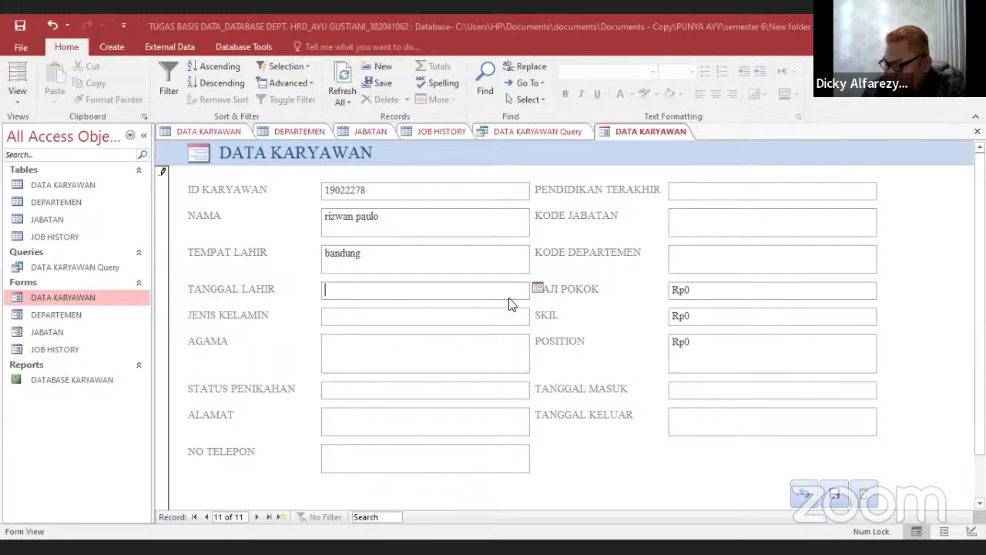
type("01/09/2022")
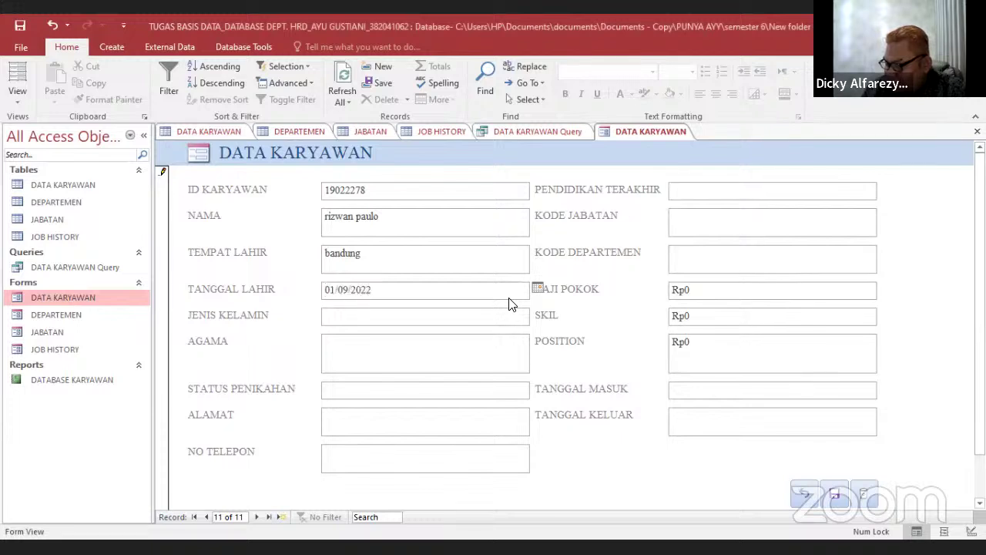
key("BackSpace")
key("BackSpace")
type("01")
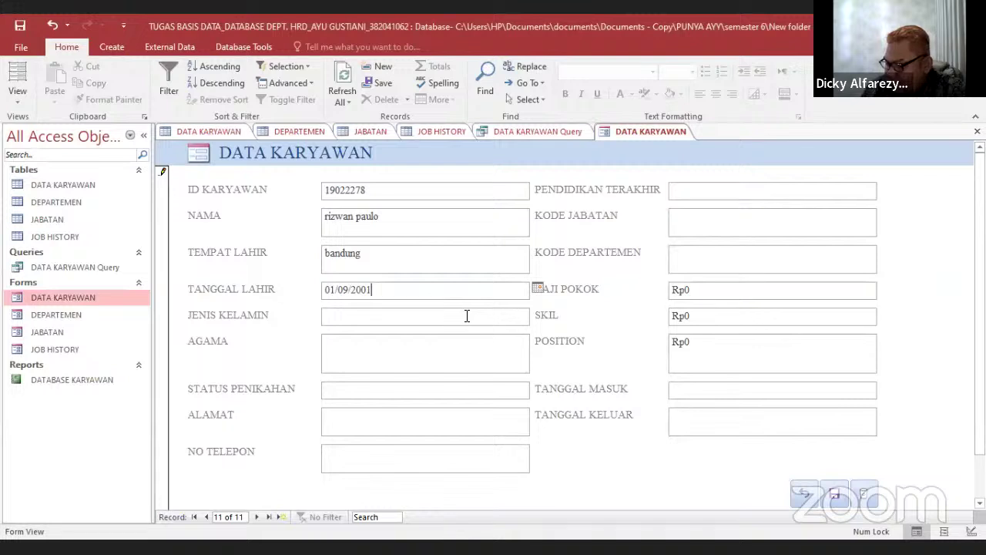
left_click(467, 315)
Set gender to laki laki, religion islam, marital status lajang, and enter the home address
type("p")
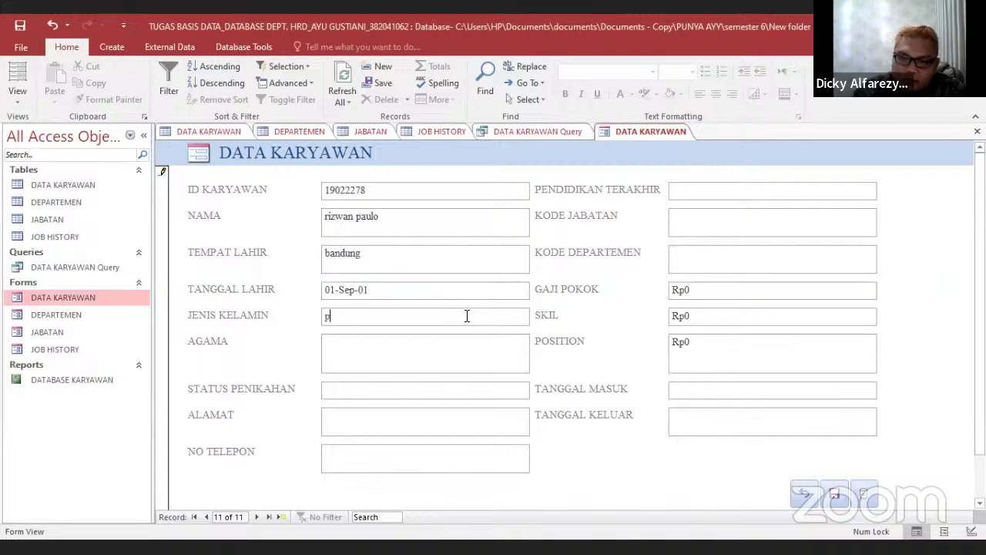
key("BackSpace")
type("laki laki")
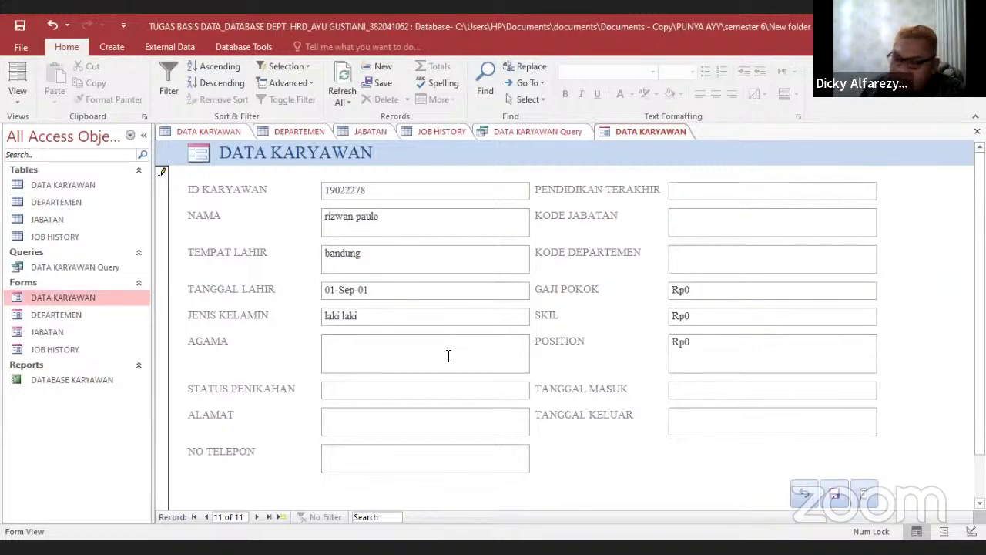
left_click(448, 355)
type("islm")
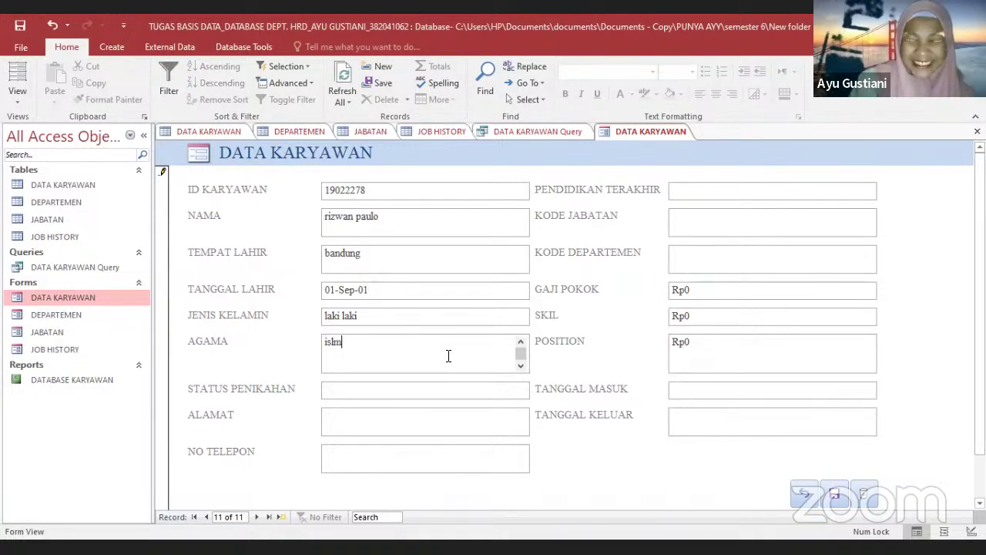
key("BackSpace")
type("am")
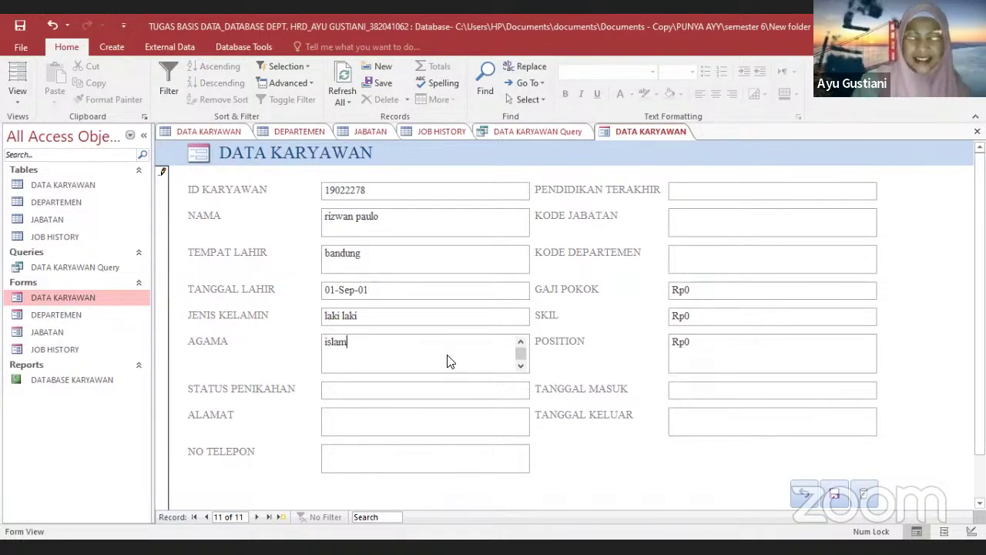
left_click(435, 397)
type("lajang")
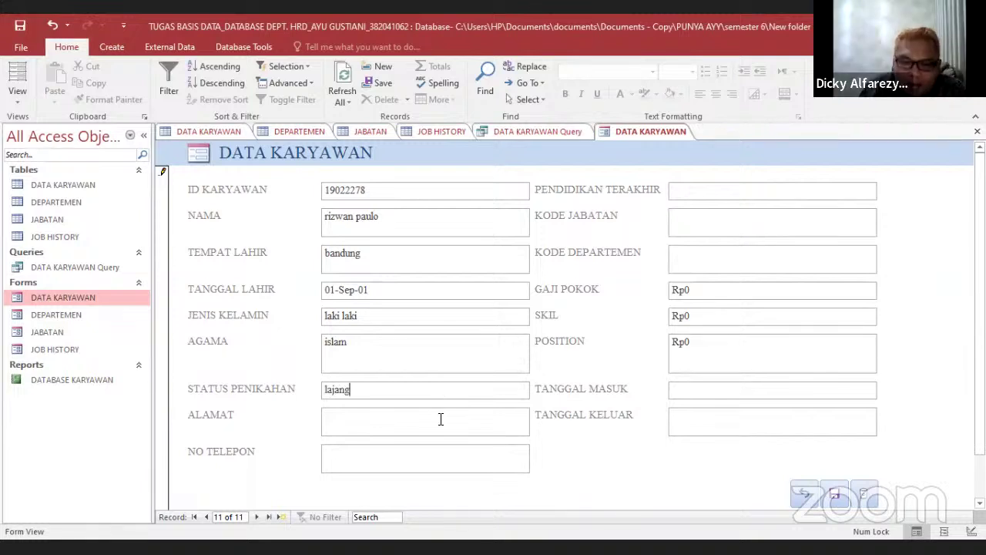
left_click(441, 418)
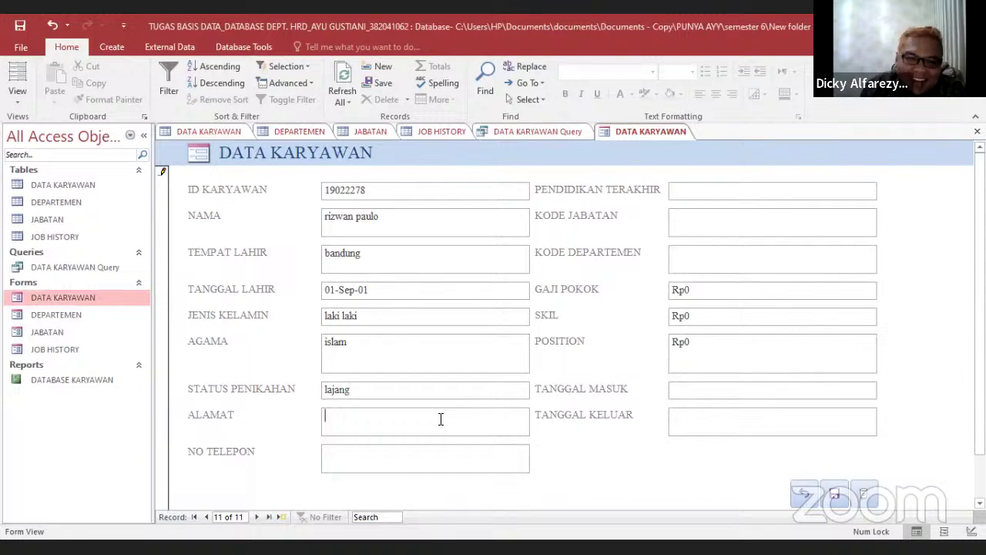
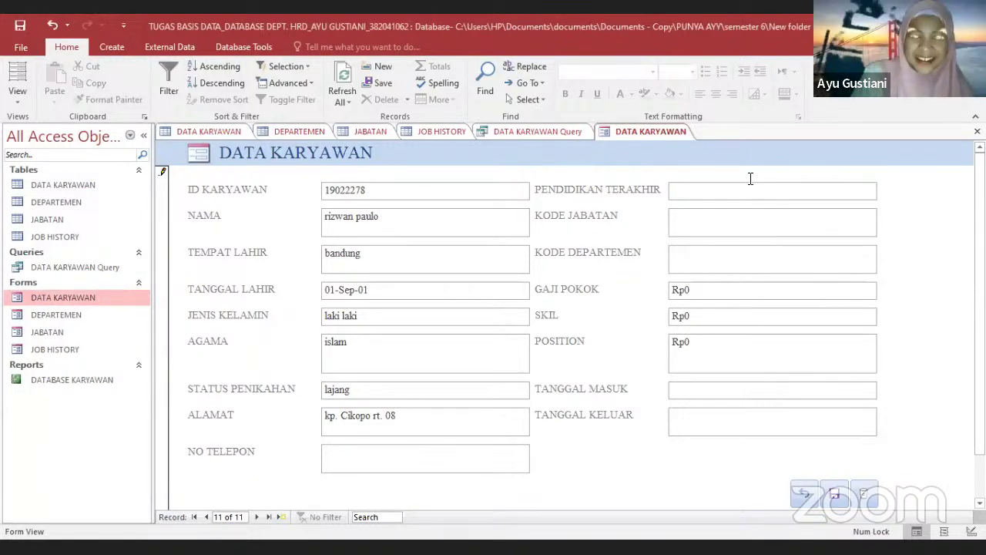
Enter education sma, the phone number, KODE JABATAN yc06 and KODE DEPARTEMEN sw
left_click(746, 189)
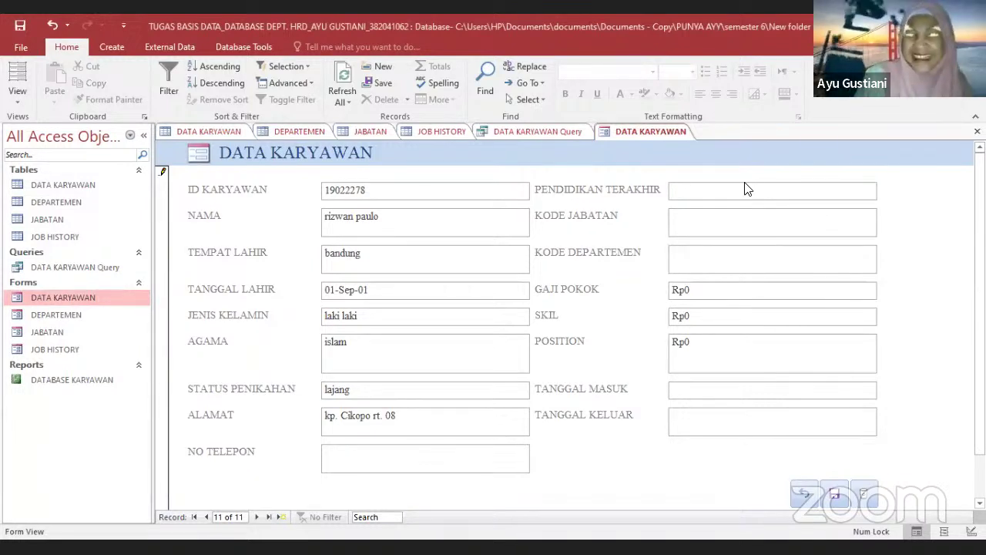
type("sma")
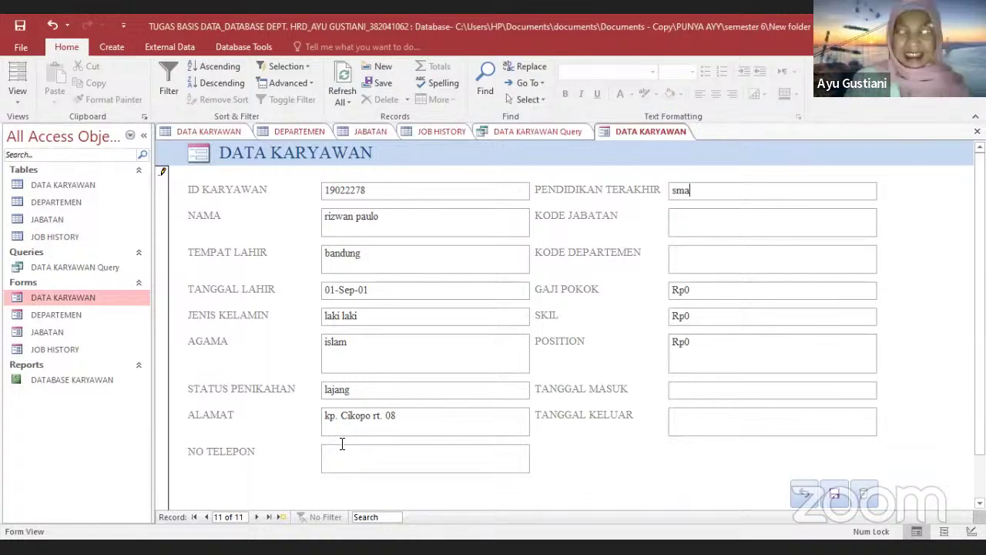
left_click(336, 453)
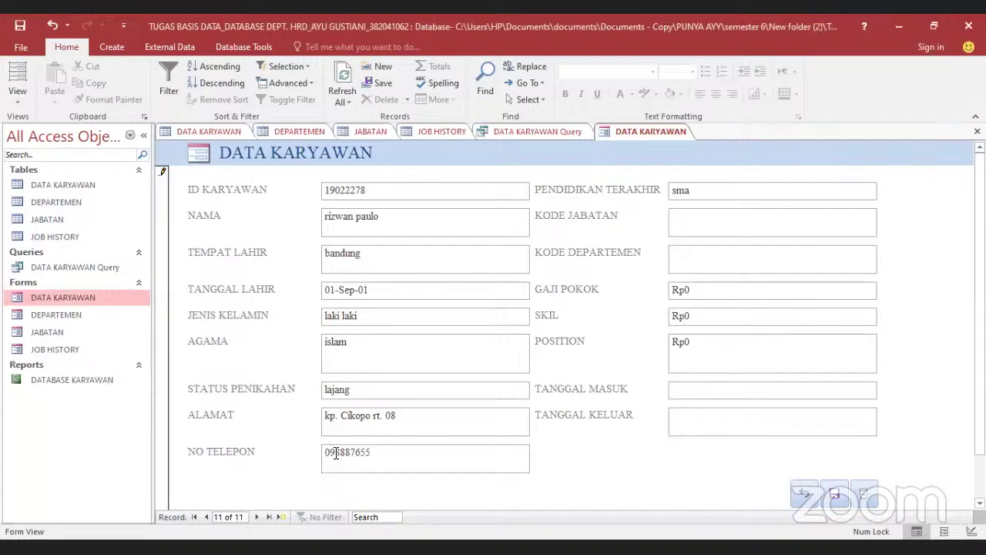
left_click(336, 453)
type("8")
left_click(708, 208)
type("yc06")
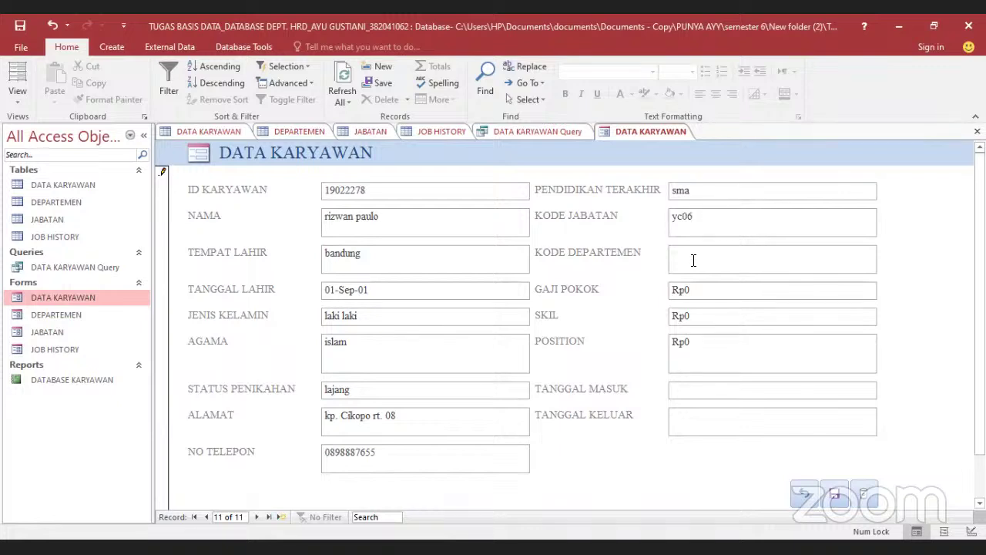
left_click(694, 260)
type("sw")
Set GAJI POKOK to 3.200.000 and bring up the TANGGAL MASUK date picker
left_click(712, 289)
key("BackSpace")
type("3")
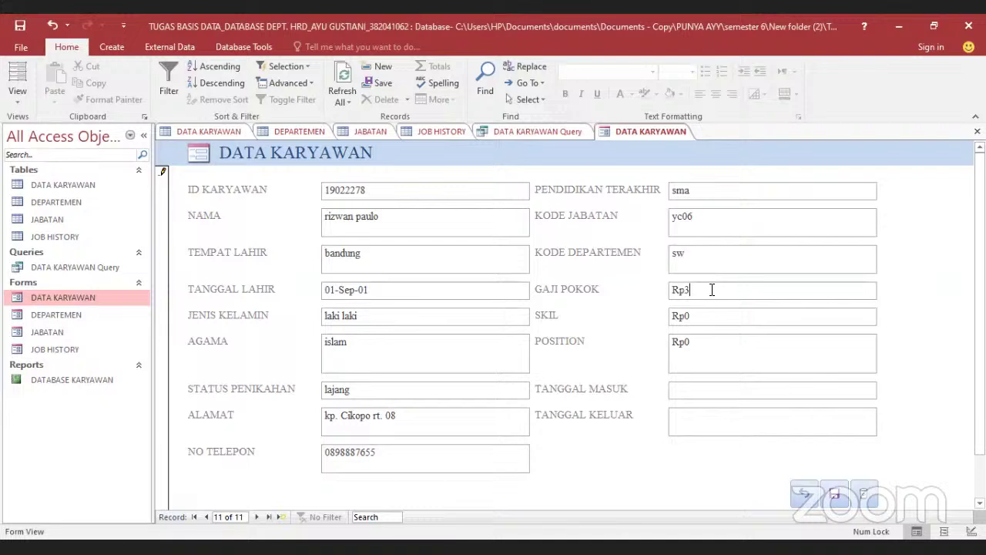
type(".200.000")
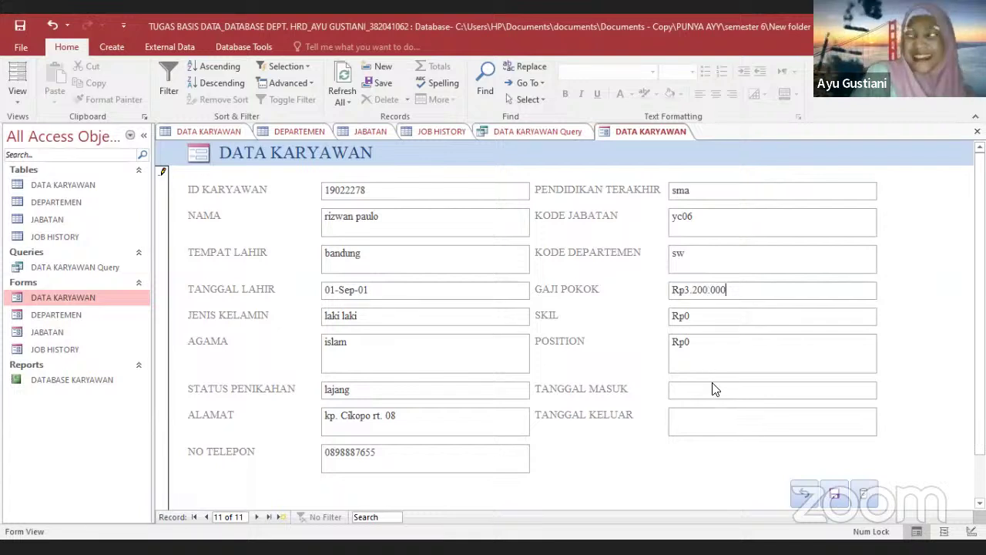
left_click(712, 389)
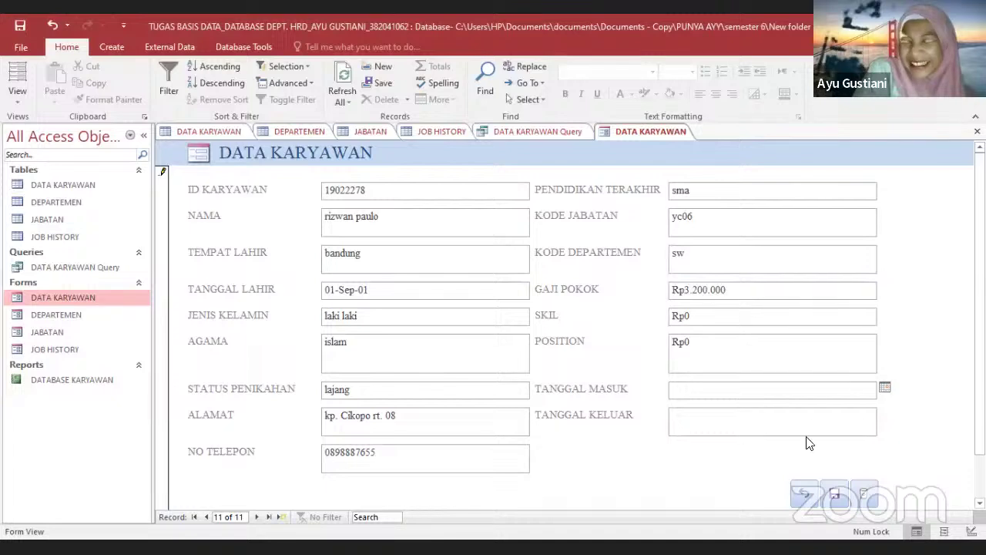
key("alt+Down")
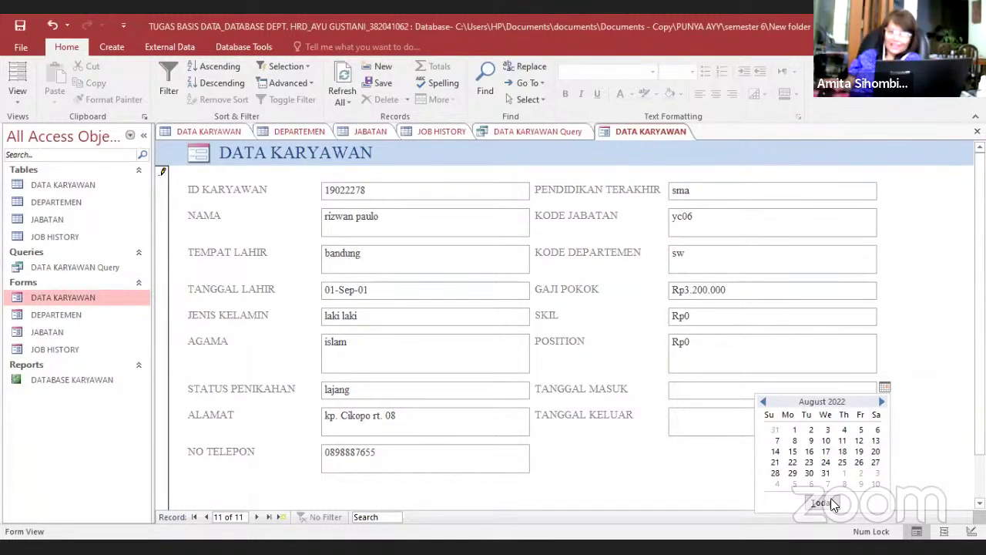
Save the new employee record and switch between the DATA KARYAWAN table and form
key("Tab")
left_click(42, 185)
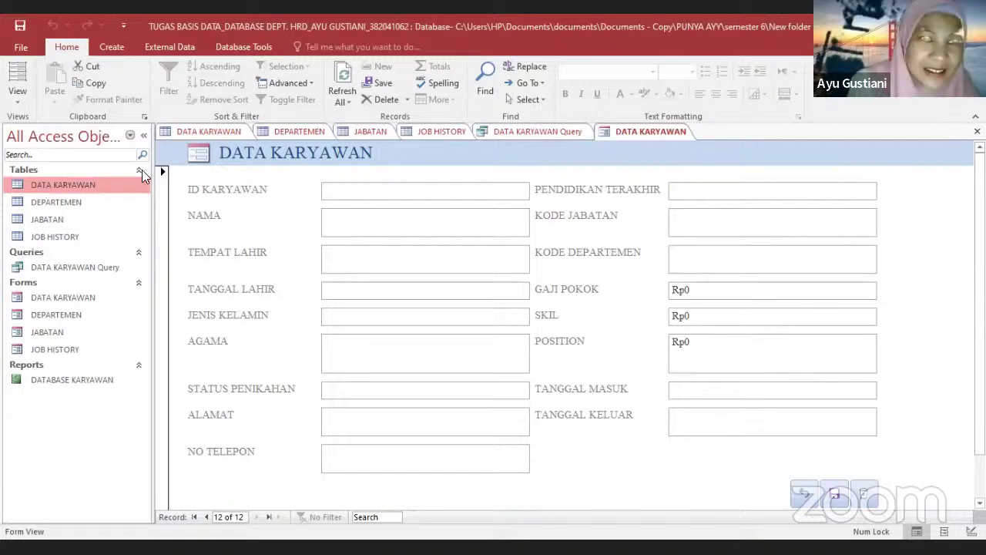
left_click(196, 134)
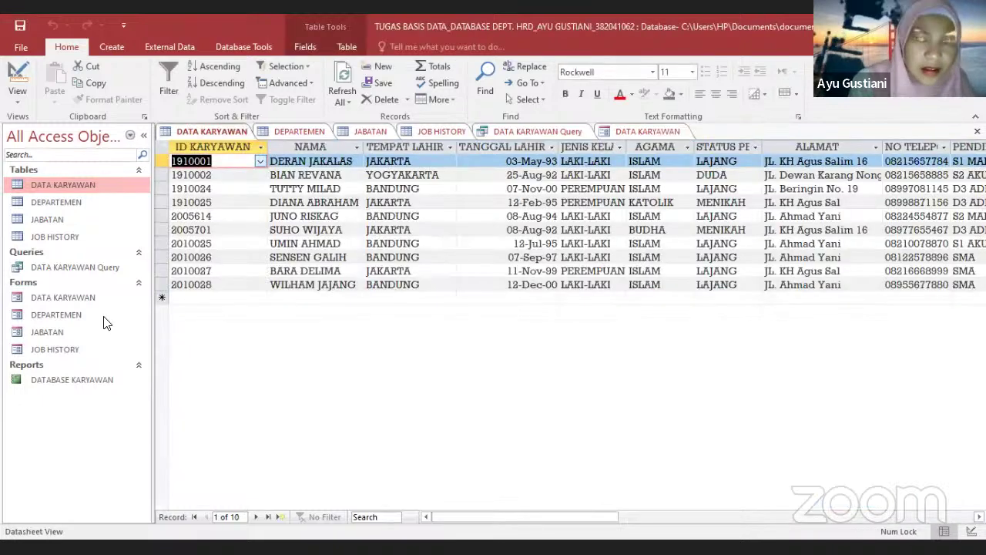
left_click(96, 302)
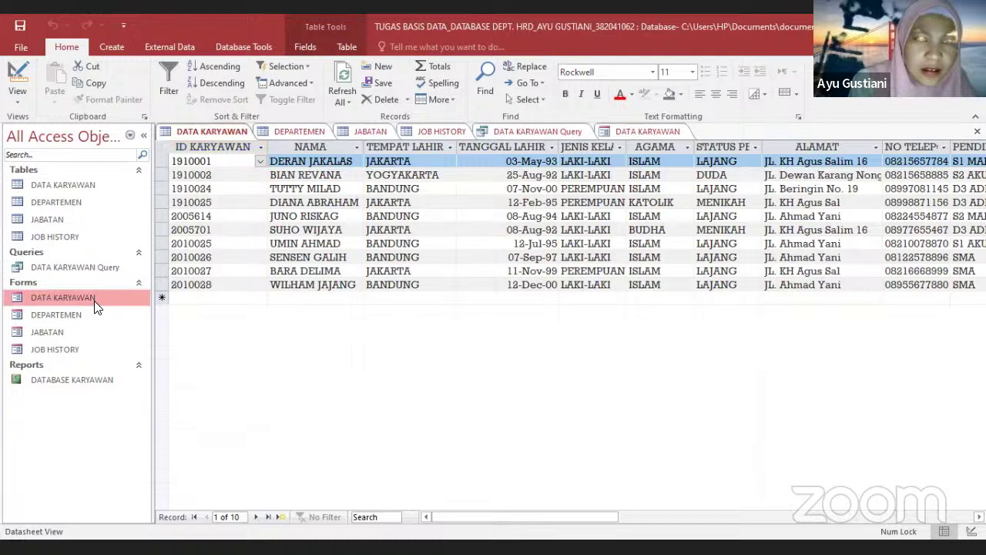
left_click(648, 133)
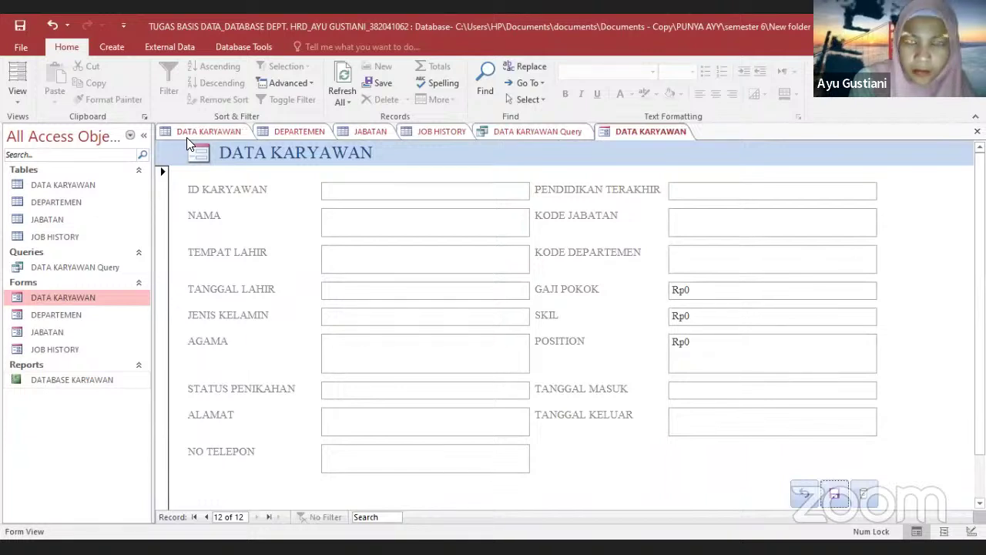
Reopen the DATA KARYAWAN table showing the new employee row, then open the DATABASE KARYAWAN report
left_click(60, 185)
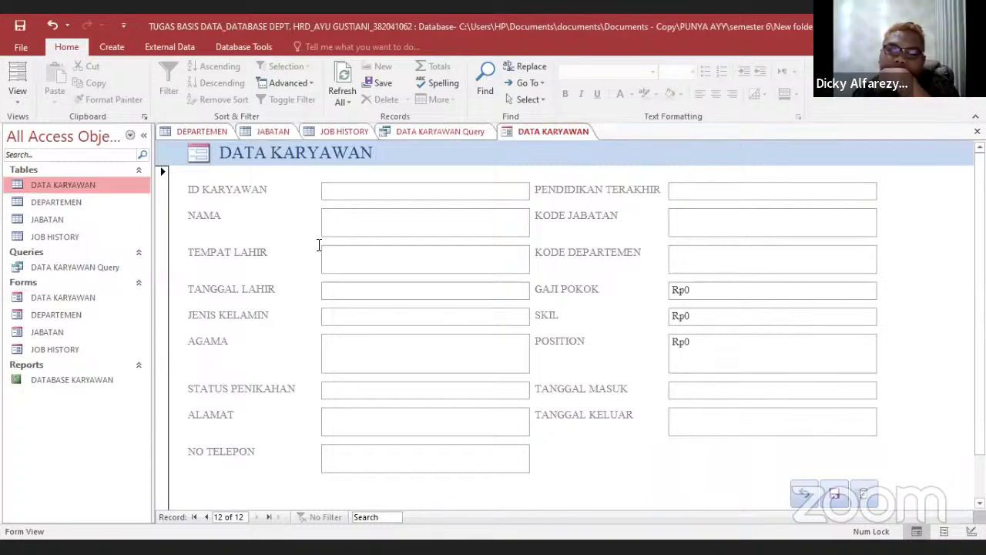
key("Return")
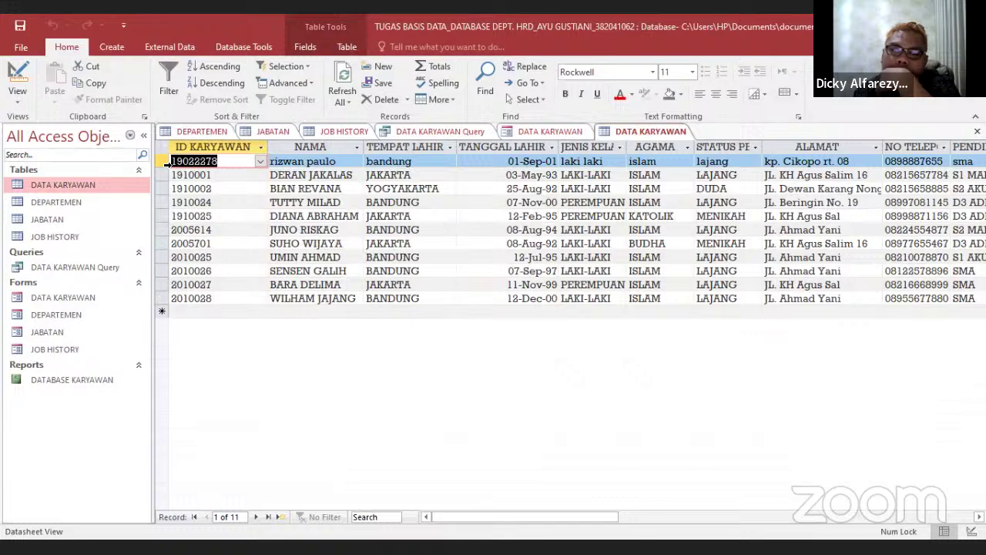
left_click(165, 161)
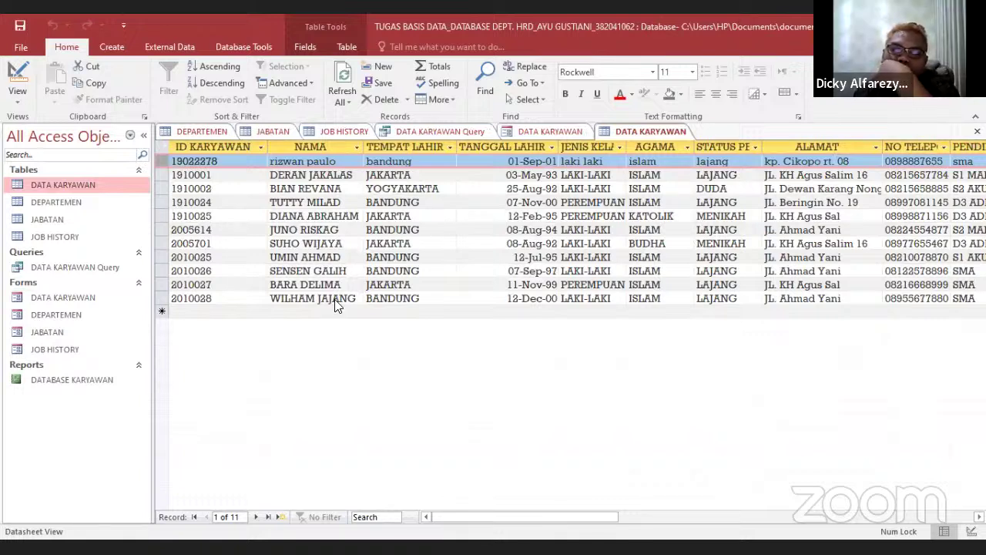
left_click(103, 383)
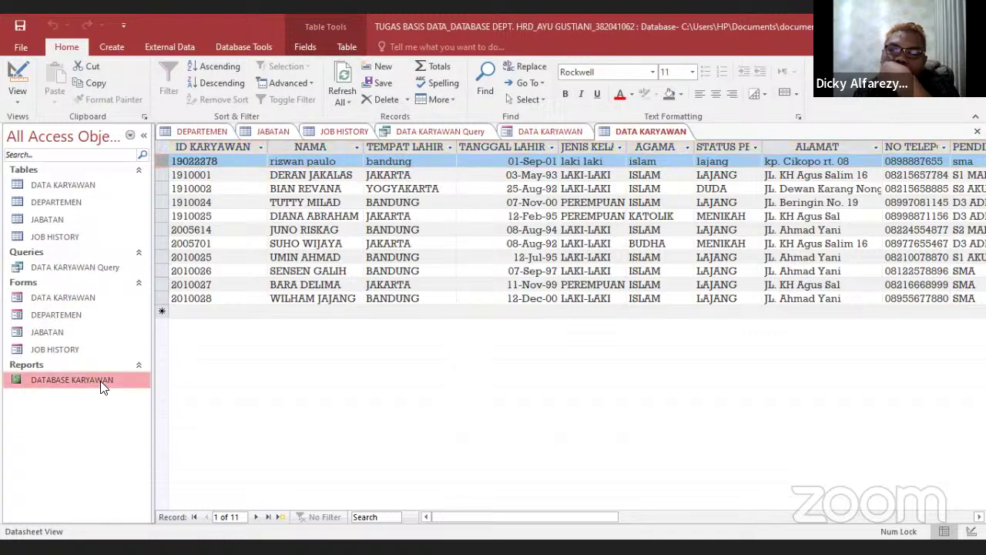
double_click(100, 381)
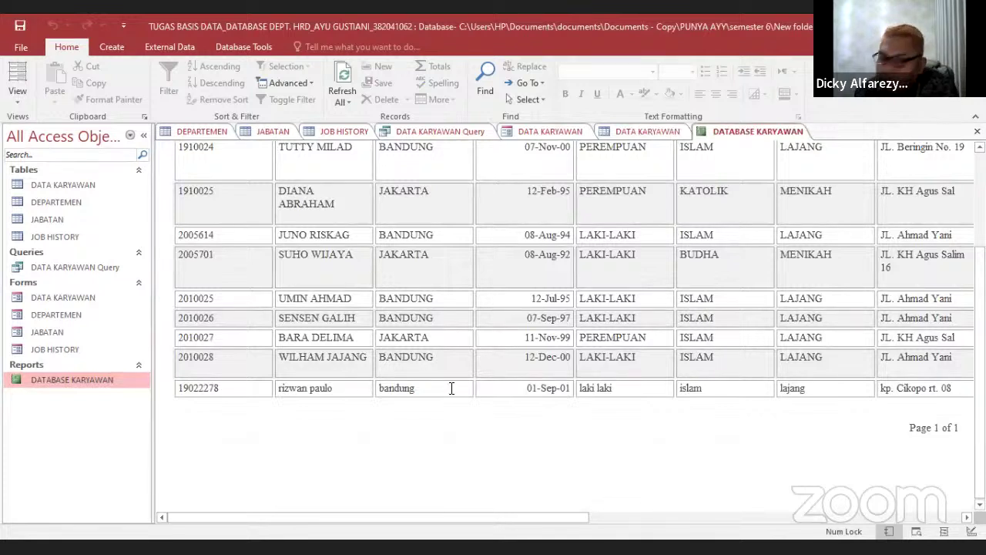
Scroll the DATABASE KARYAWAN report and select the new bandung employee's last row
scroll(451, 387, "up", 3)
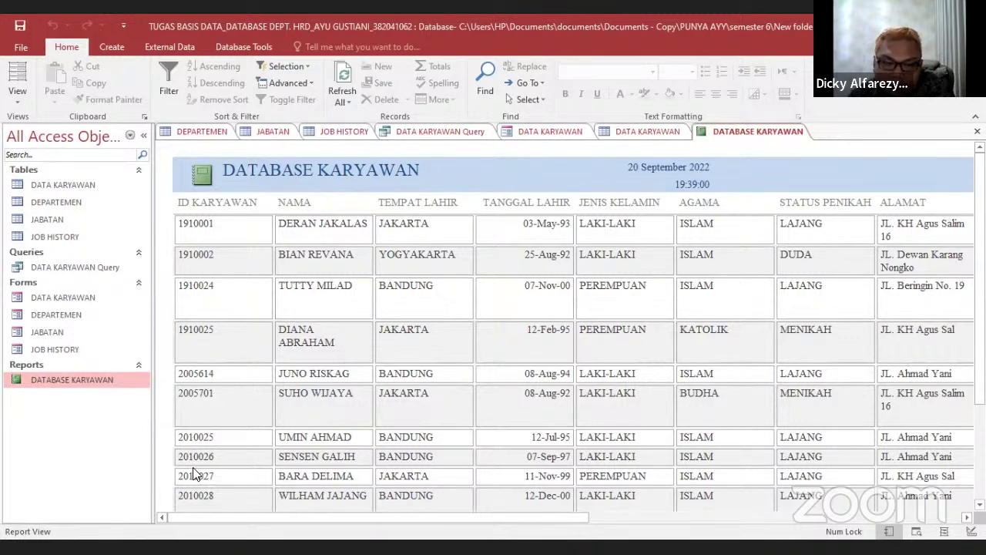
scroll(194, 470, "down", 2)
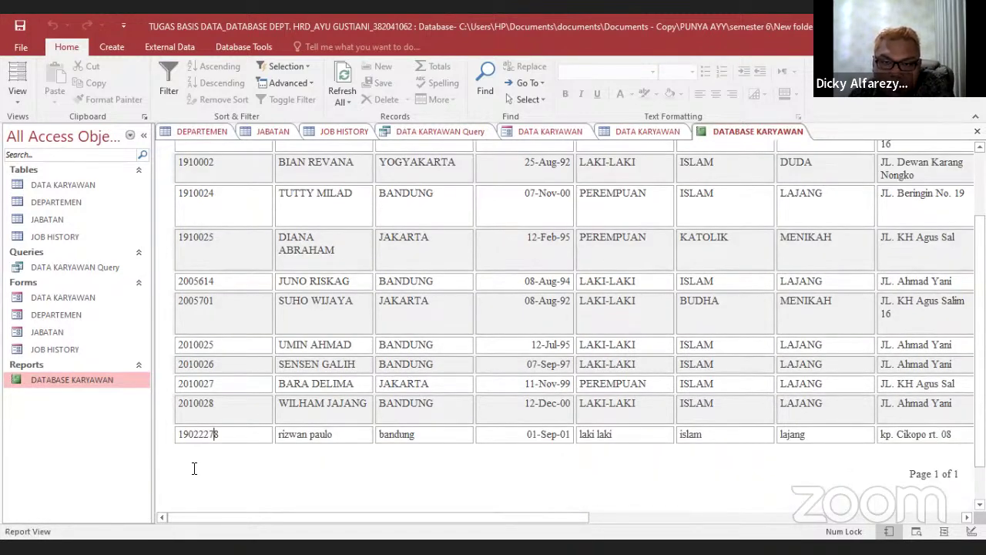
left_click(202, 472)
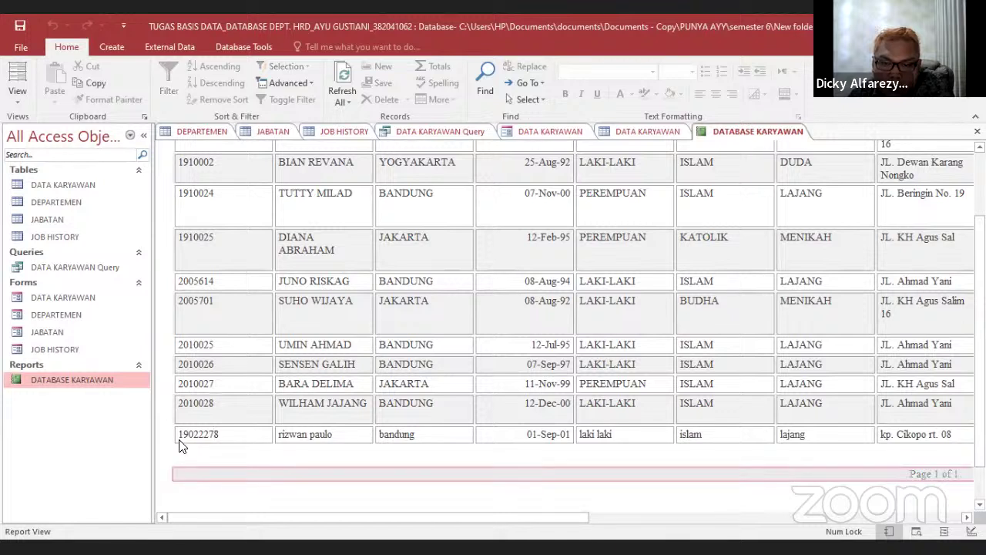
left_click(211, 462)
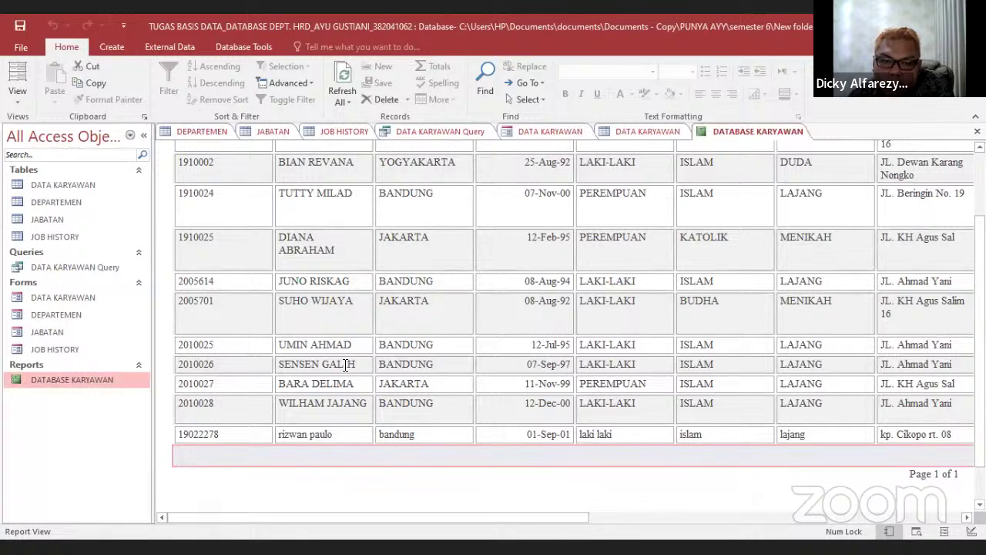
scroll(495, 240, "down", 1)
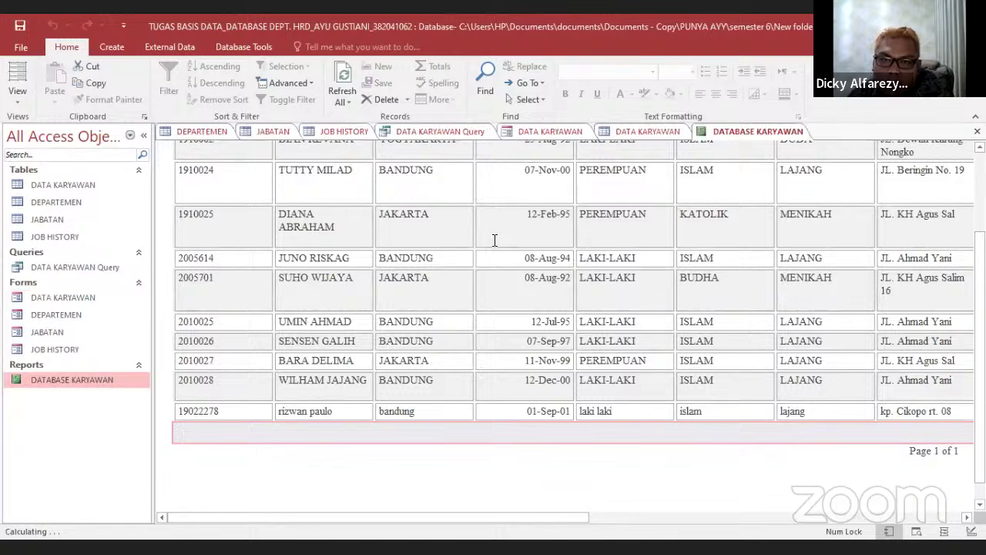
scroll(722, 214, "up", 2)
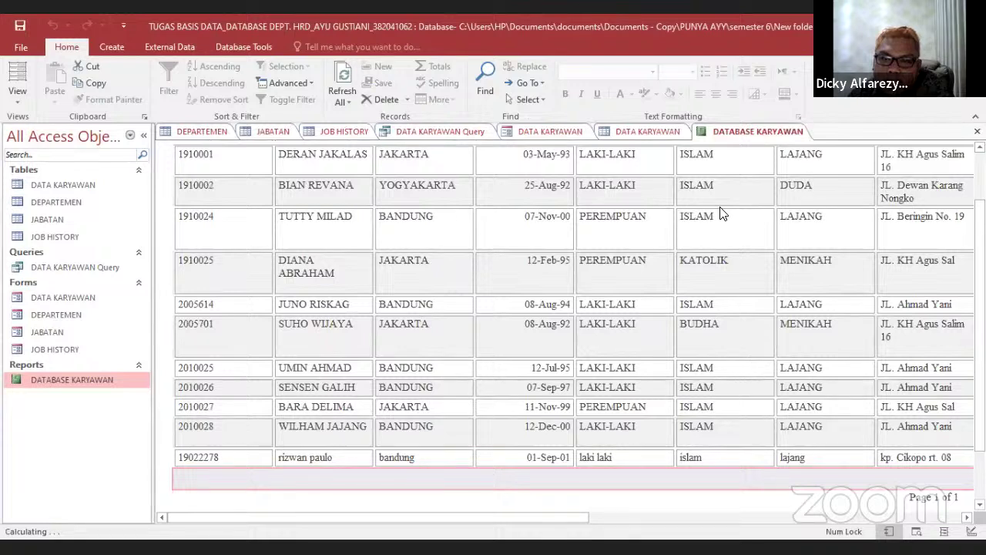
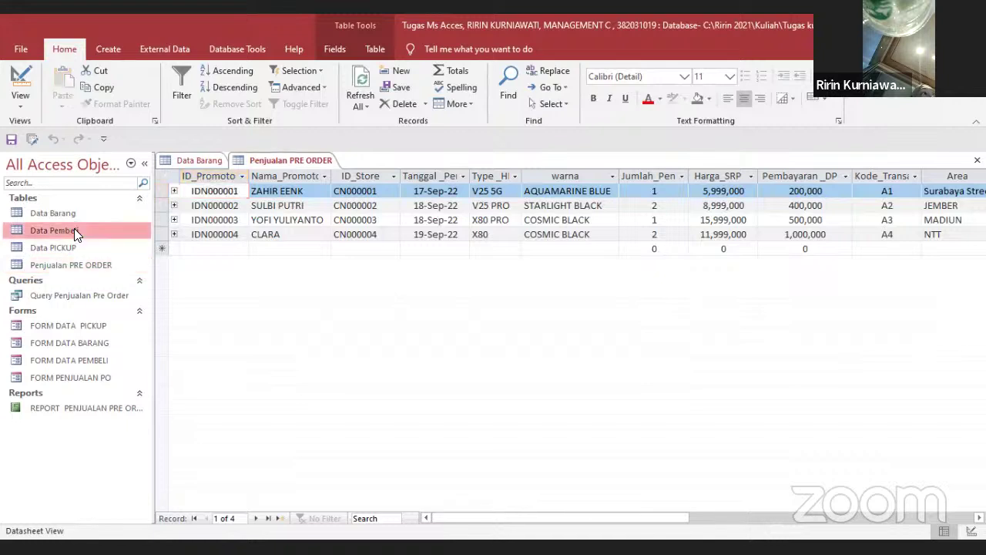
Open the Data PICKUP table, then select the Jenis Dokumen table in the LPJ database
double_click(68, 248)
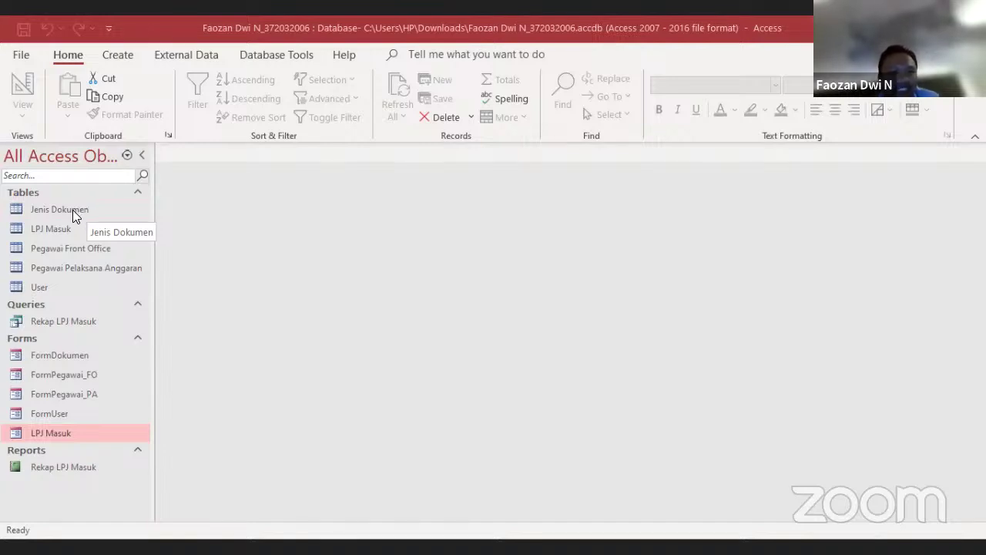
left_click(73, 209)
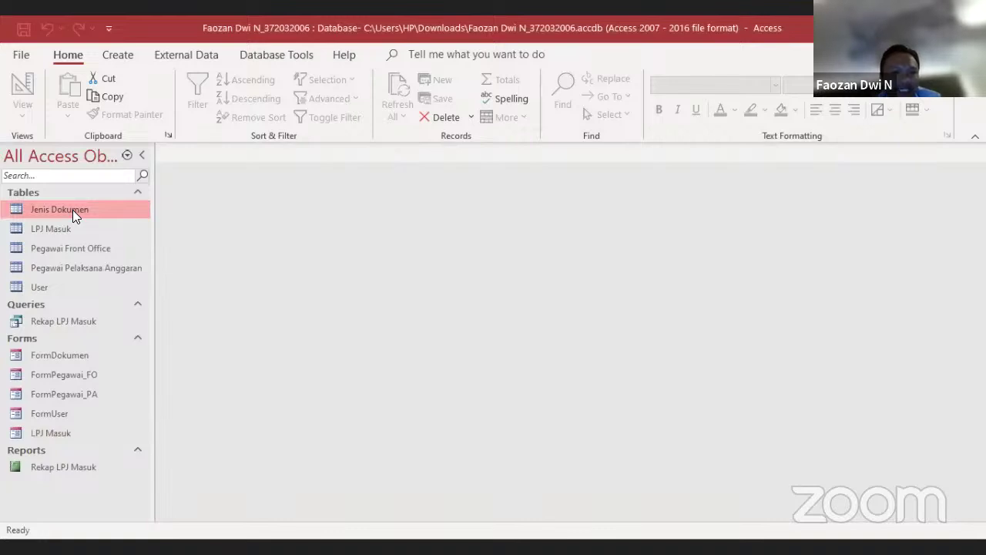
Open the Jenis Dokumen table and look over the LPJ Masuk and Pegawai tables
double_click(73, 210)
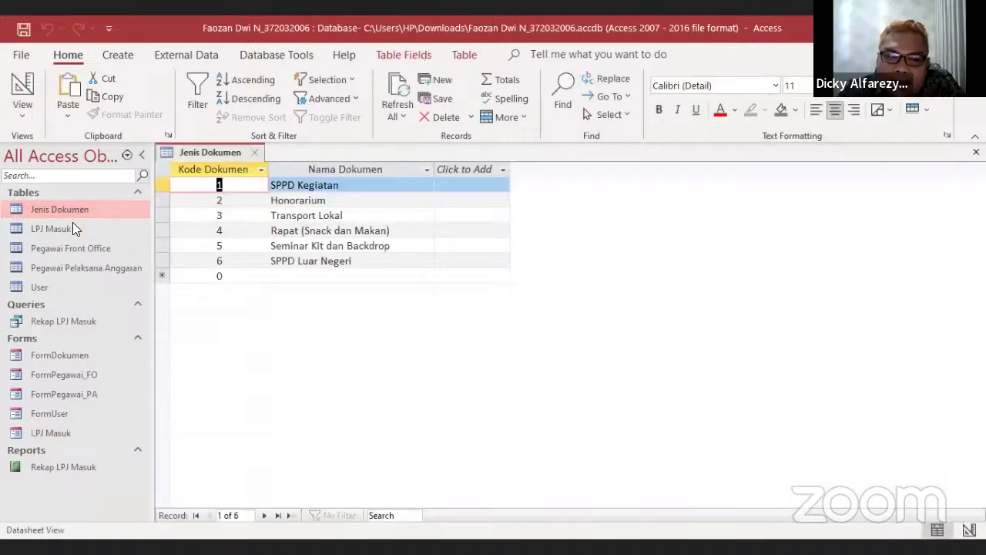
left_click(73, 225)
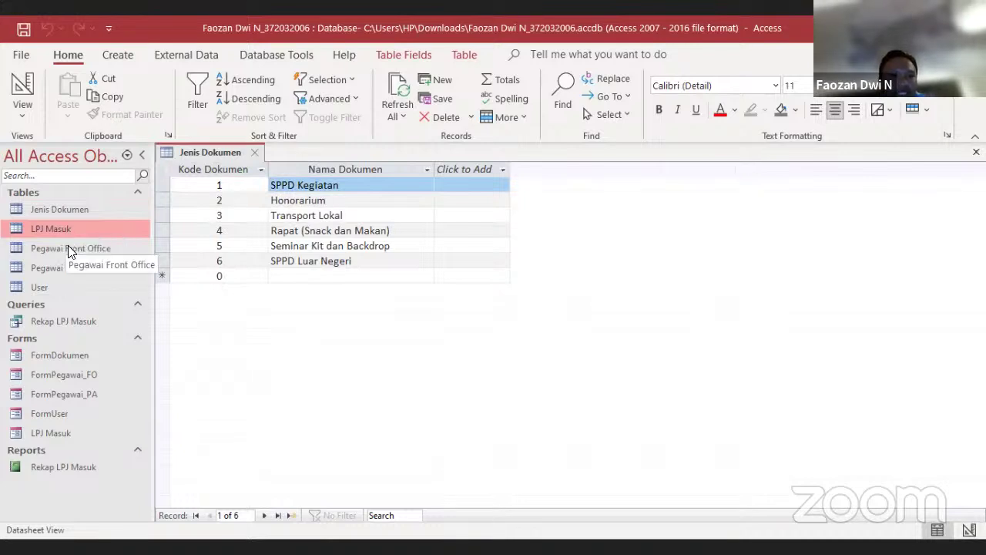
left_click(67, 246)
left_click(65, 267)
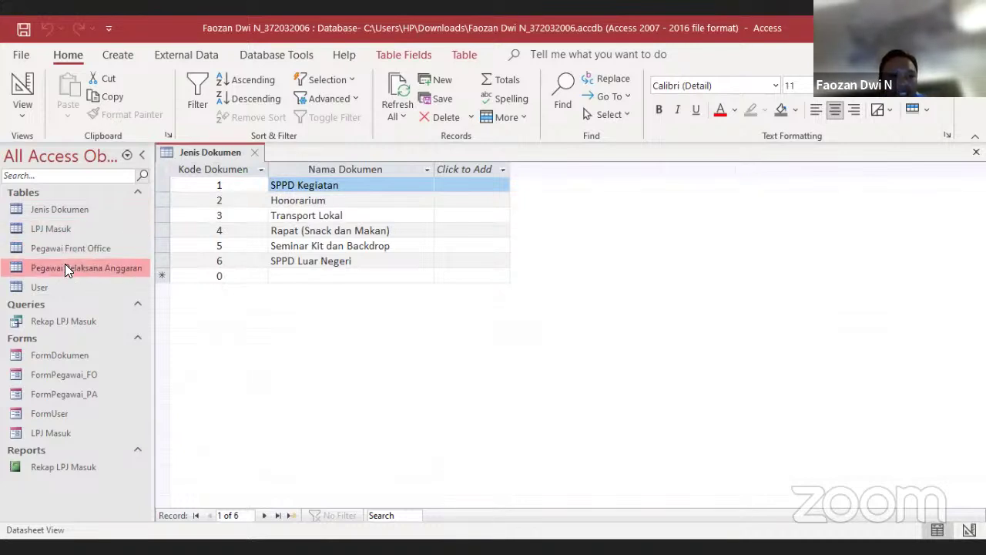
Open the Rekap LPJ Masuk query results and the LPJ Masuk data-entry form
left_click(55, 321)
double_click(55, 321)
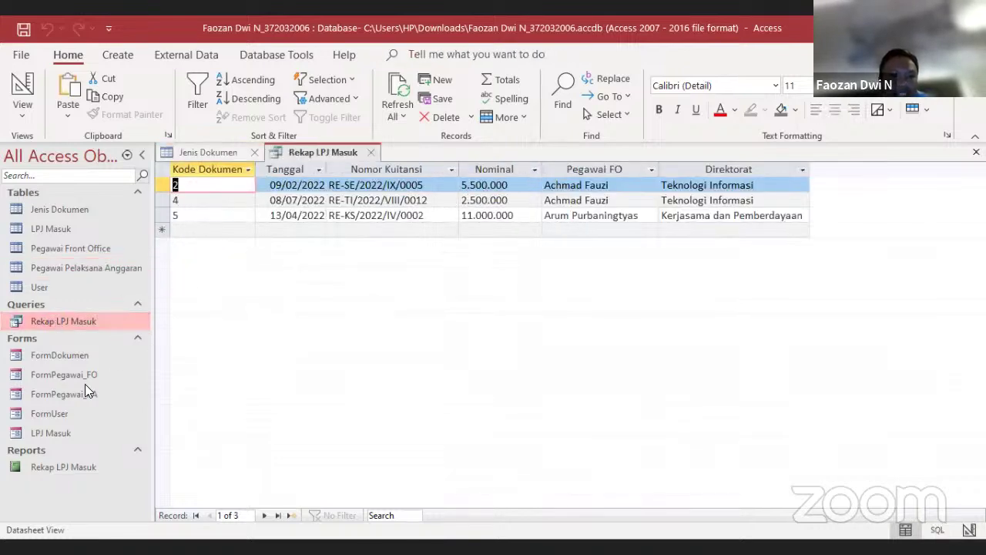
double_click(55, 430)
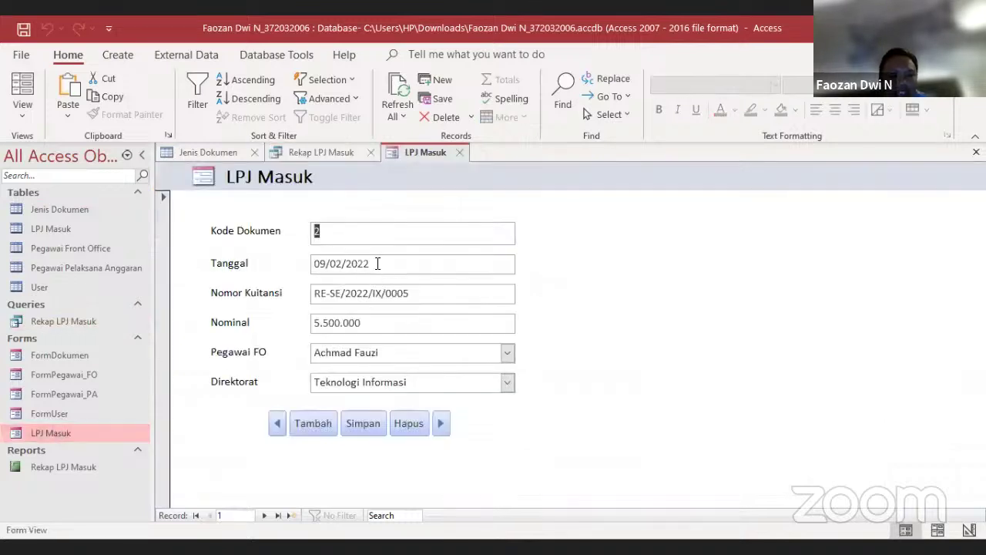
Start a new LPJ Masuk record with Kode Dokumen 2 dated 20 September 2022
left_click(319, 425)
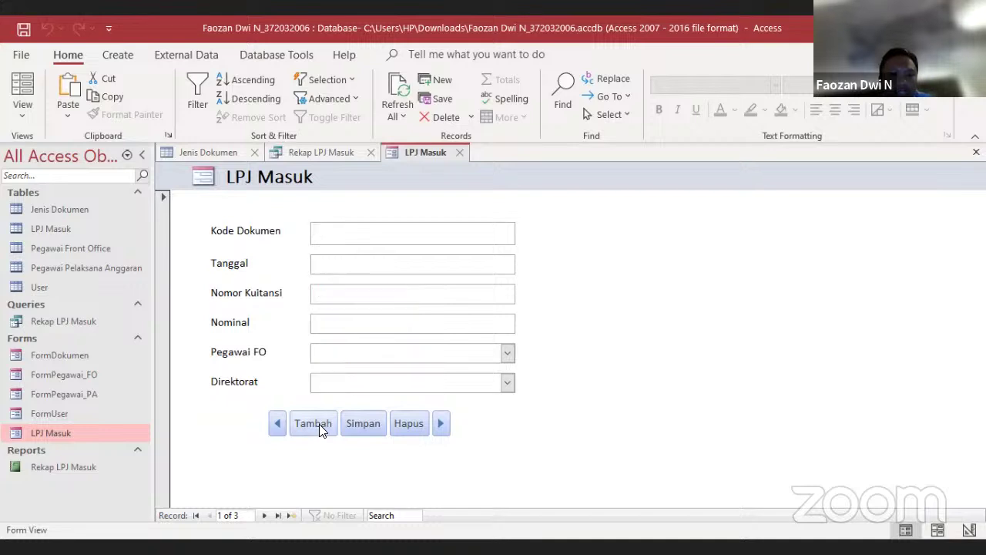
type("2")
left_click(344, 260)
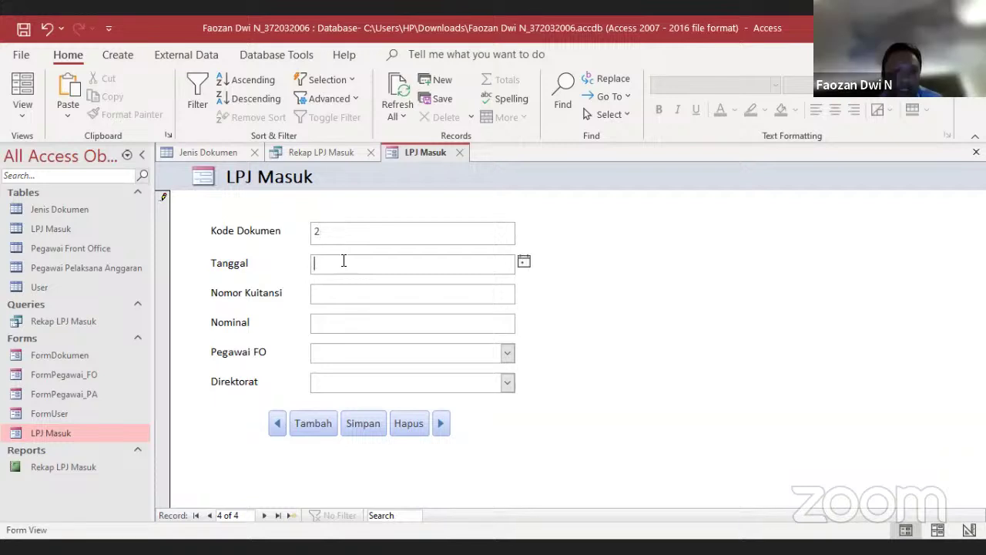
left_click(523, 262)
left_click(406, 351)
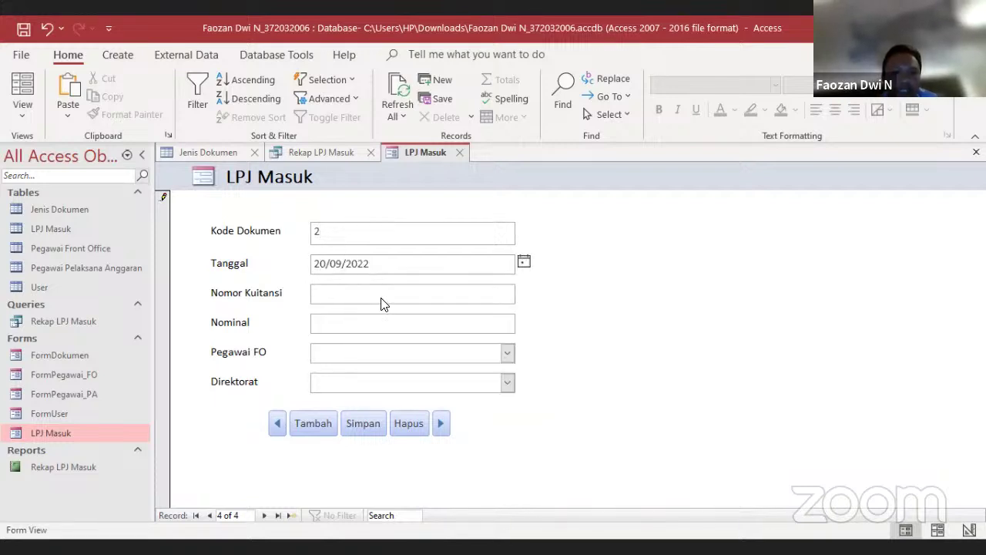
Enter receipt number RE-TI/2022/IX/0001 and nominal 2000000
left_click(381, 295)
type("R")
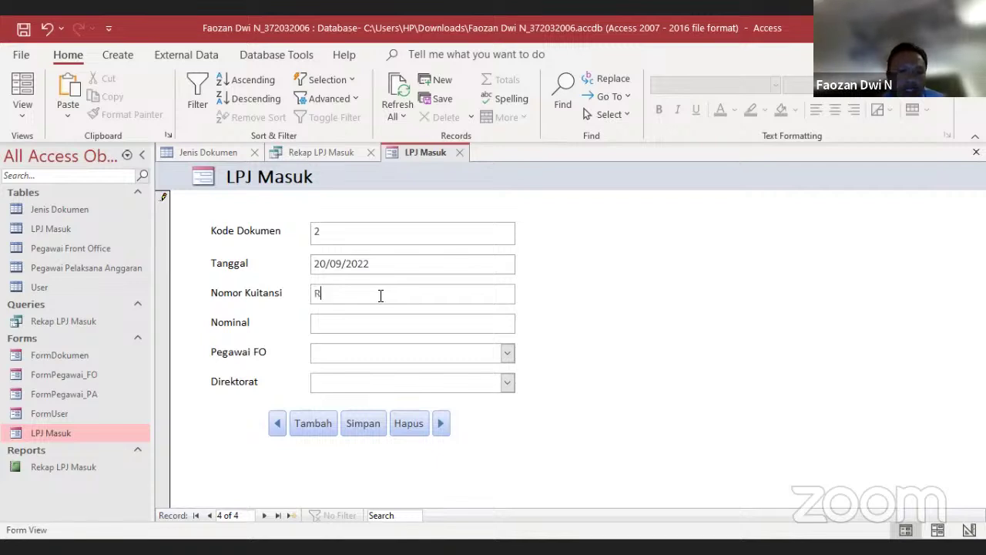
type("E-TI")
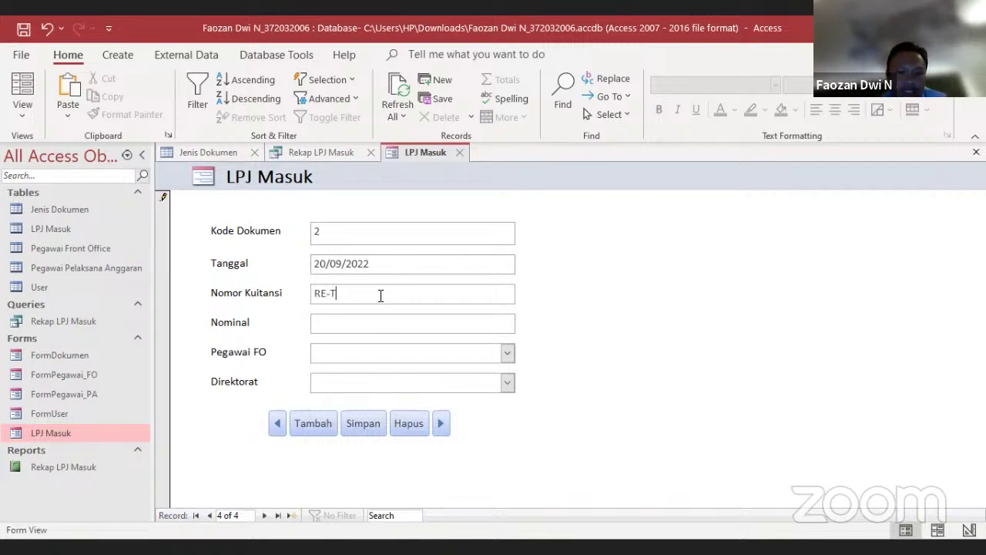
type("/")
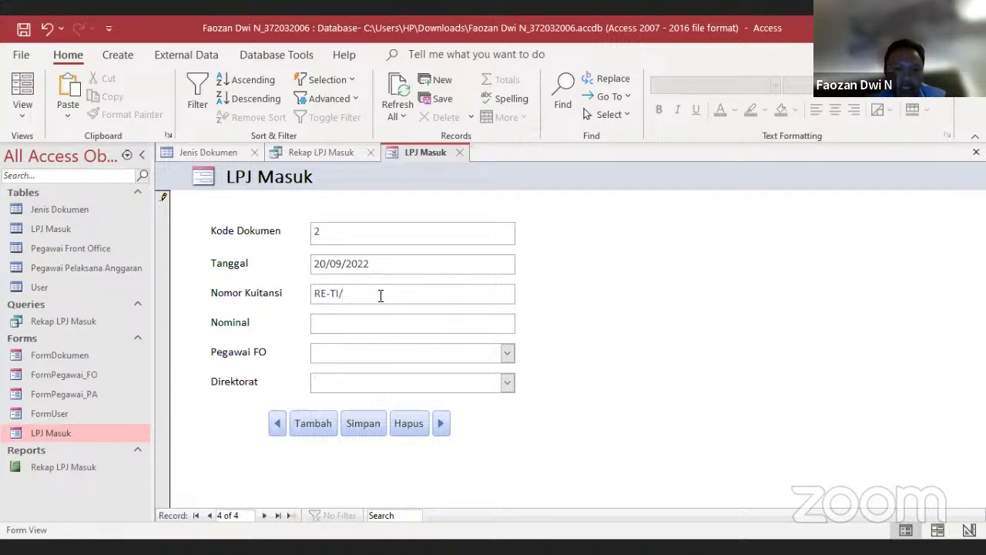
type("2002/")
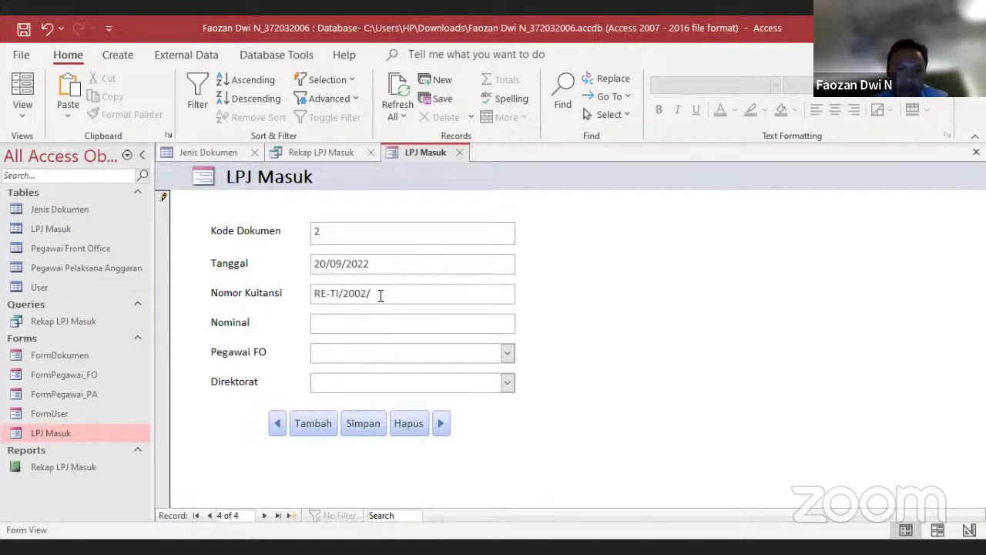
key("BackSpace")
key("BackSpace")
key("BackSpace")
type("22")
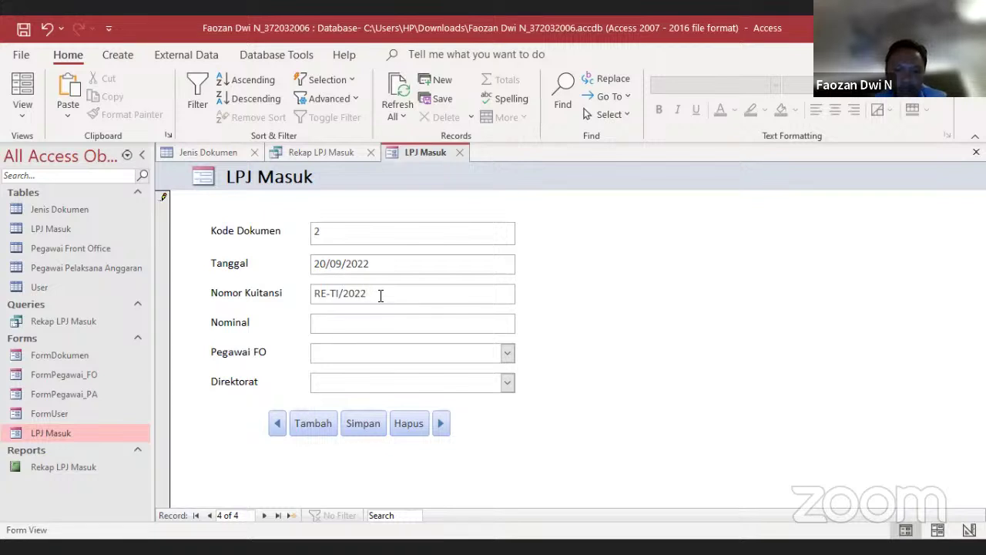
type("/")
type("IX/0001")
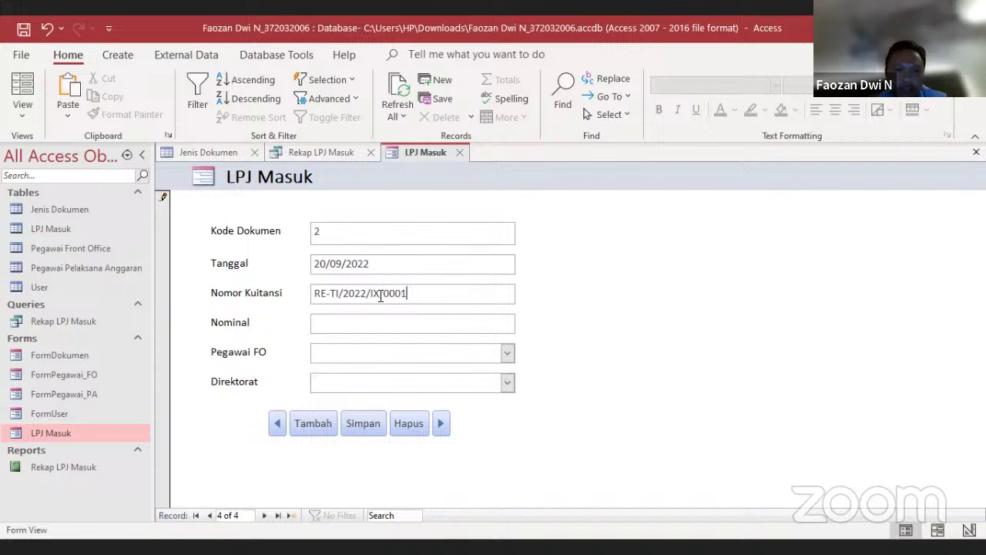
key("Tab")
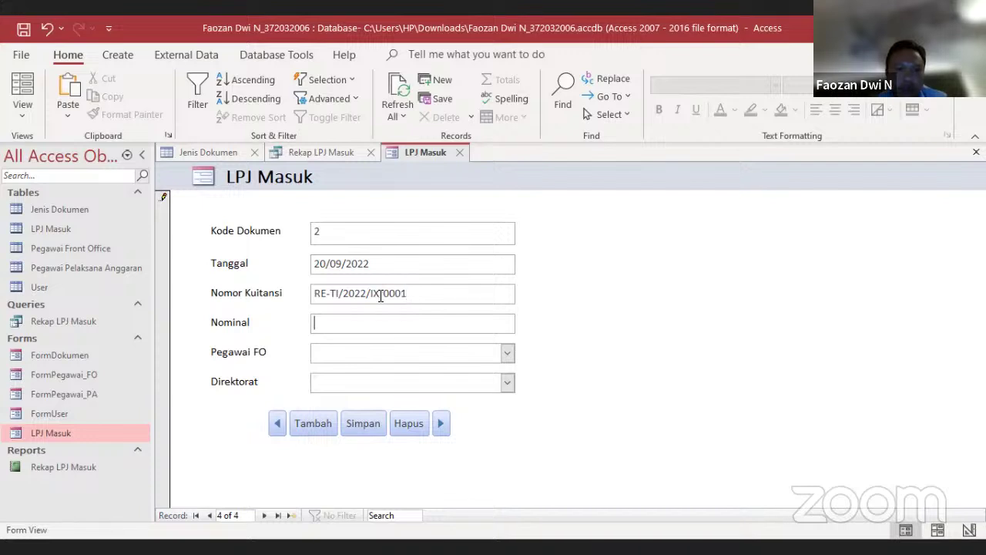
type("2000000")
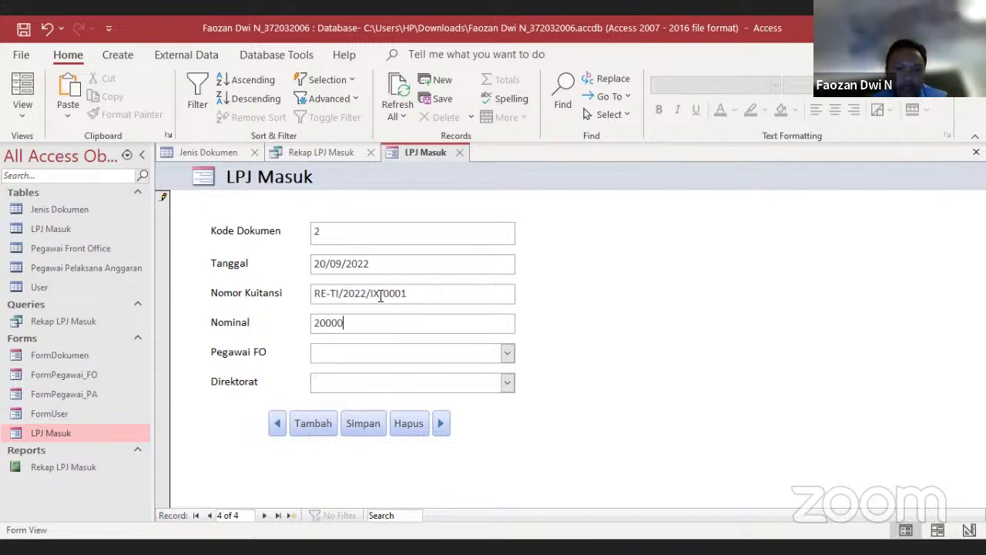
Choose the front-office employee and Teknologi Informasi directorate, then save the record
left_click(509, 353)
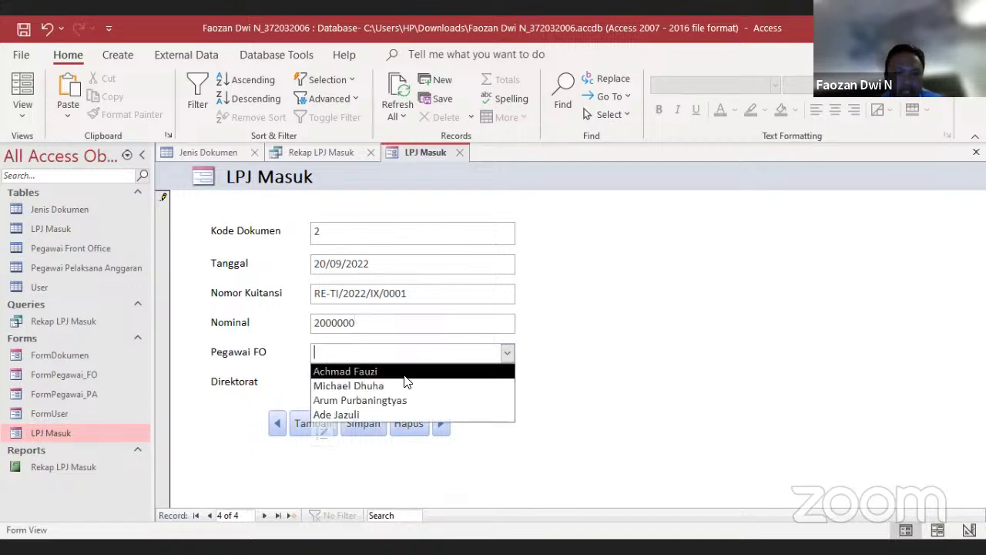
left_click(405, 375)
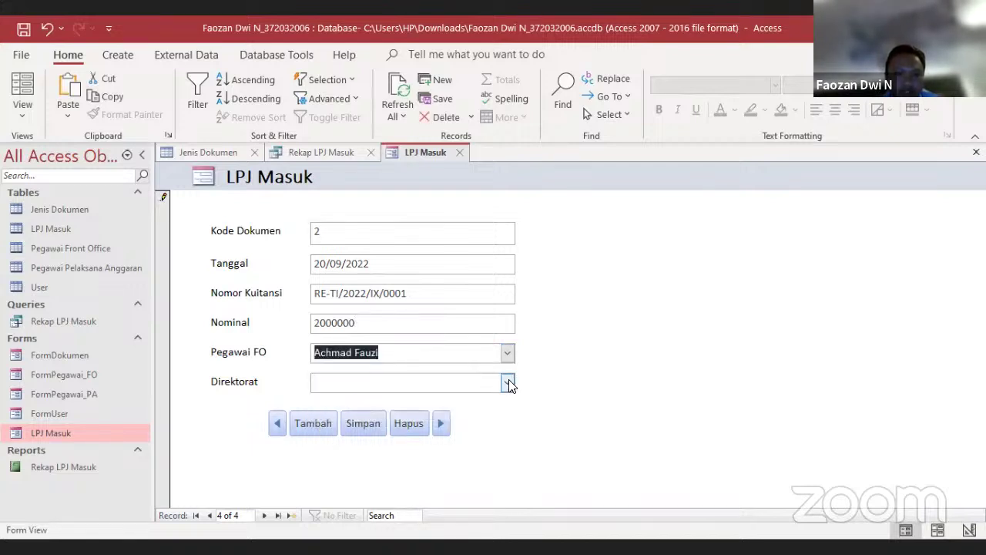
left_click(508, 383)
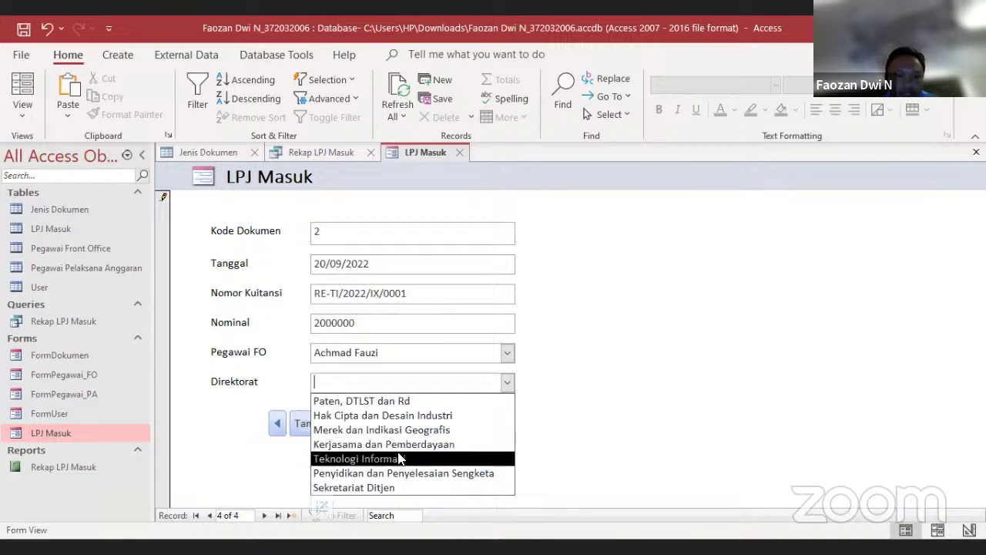
left_click(399, 459)
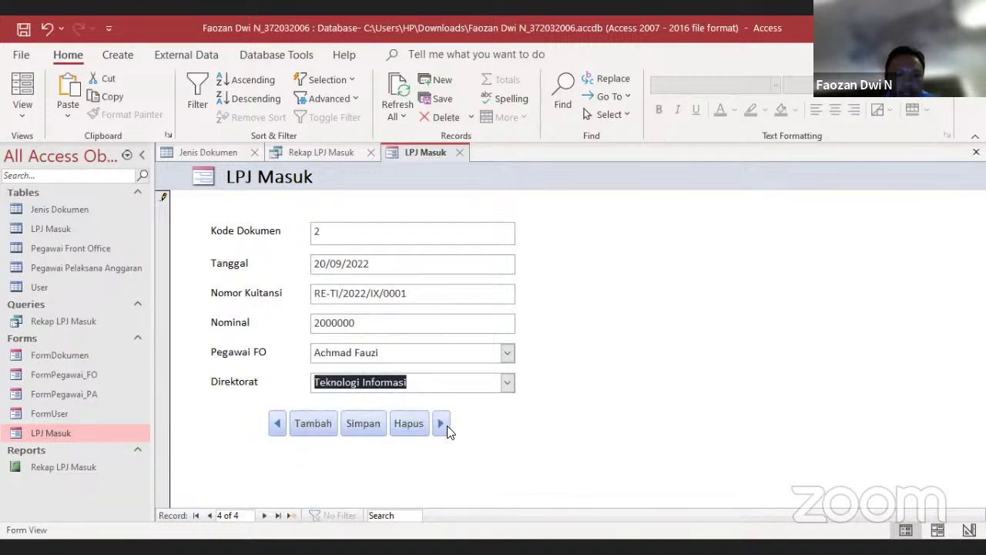
left_click(363, 423)
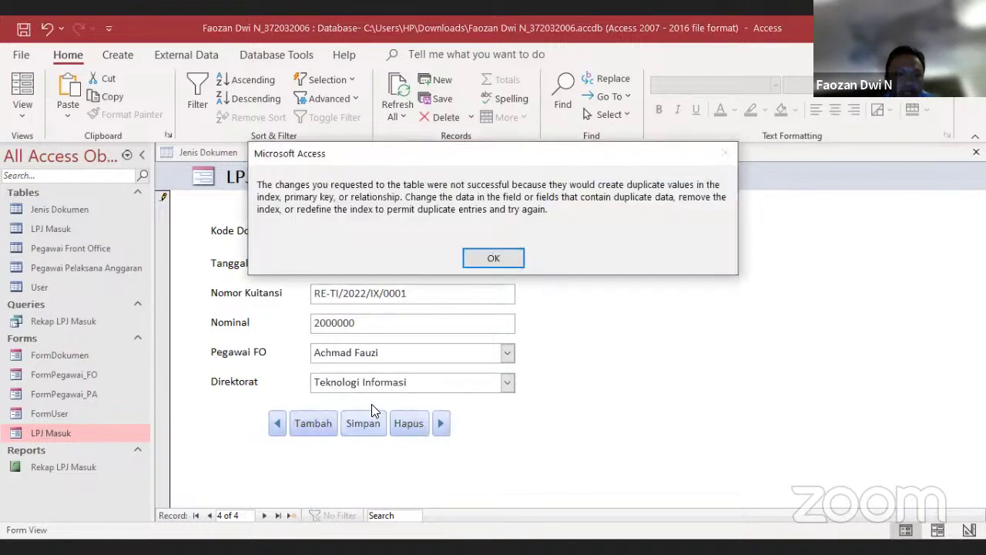
Clear the duplicate-key error, save the record as Kode Dokumen 6, and open the LPJ Masuk table
left_click(493, 258)
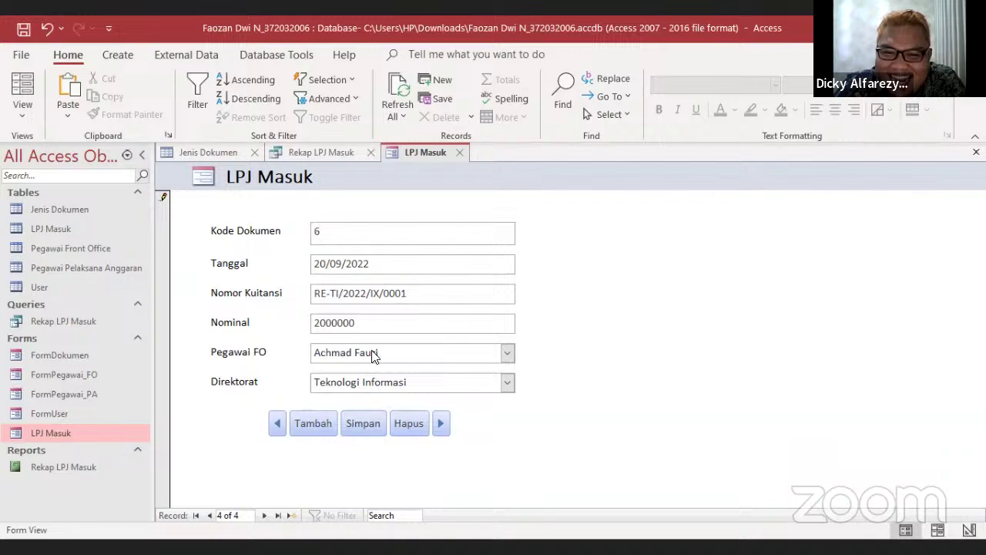
left_click(367, 423)
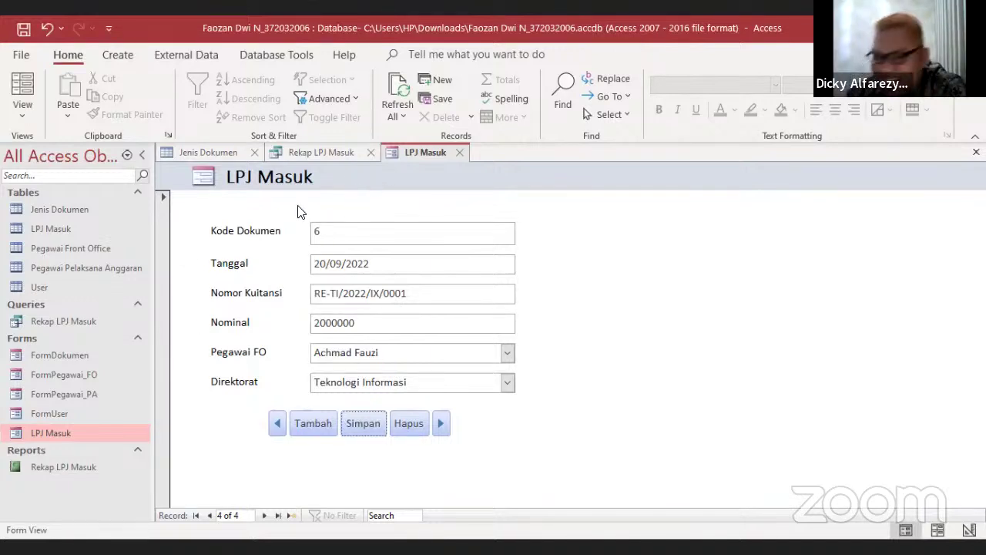
double_click(63, 228)
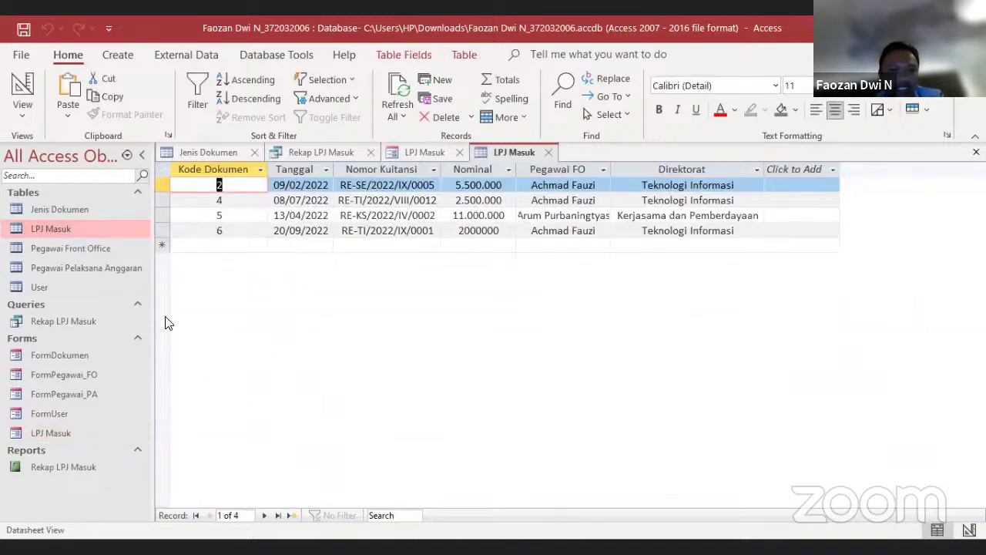
Reopen the Rekap LPJ Masuk query to confirm the new code 6 record
left_click(90, 322)
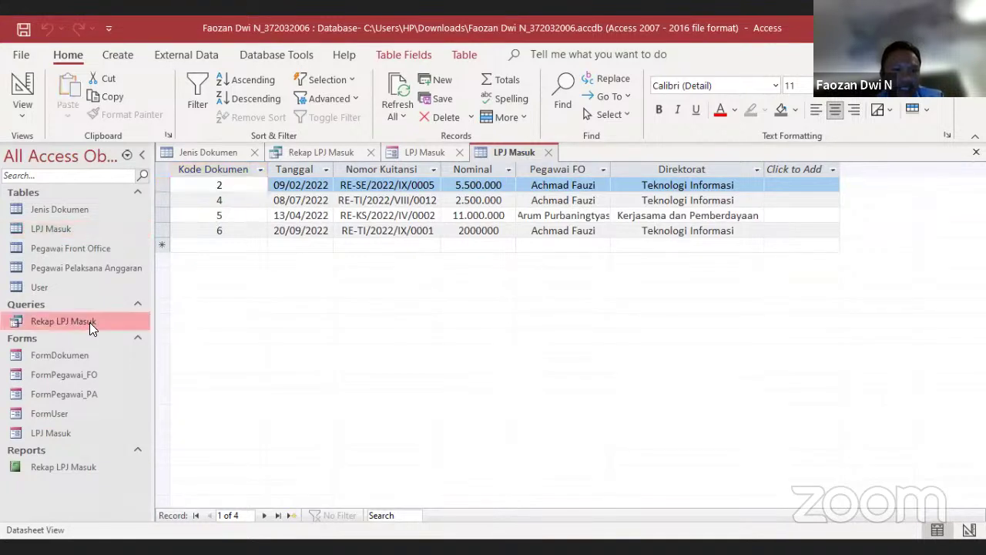
double_click(90, 323)
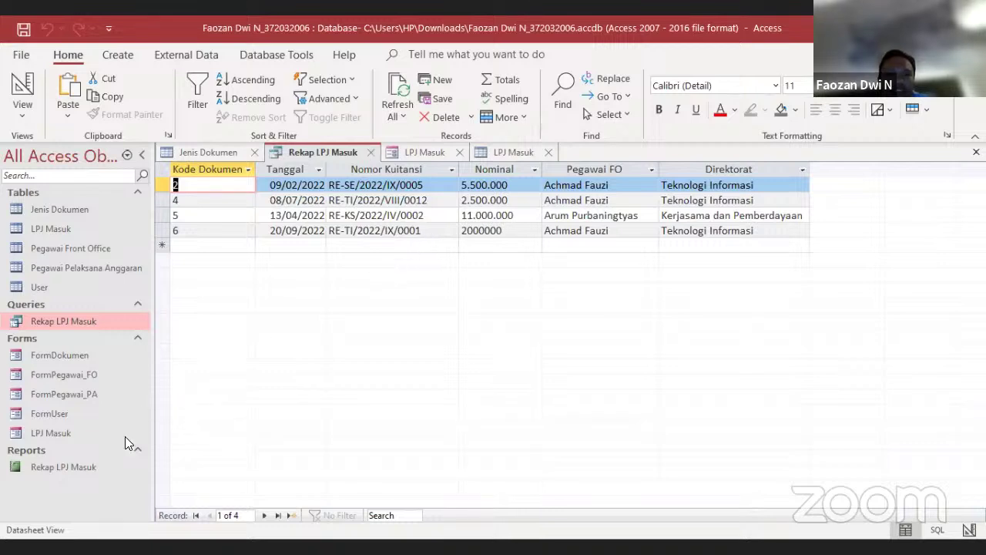
Open the Rekap LPJ Masuk report, then bring up the Relationships view from Database Tools
left_click(77, 467)
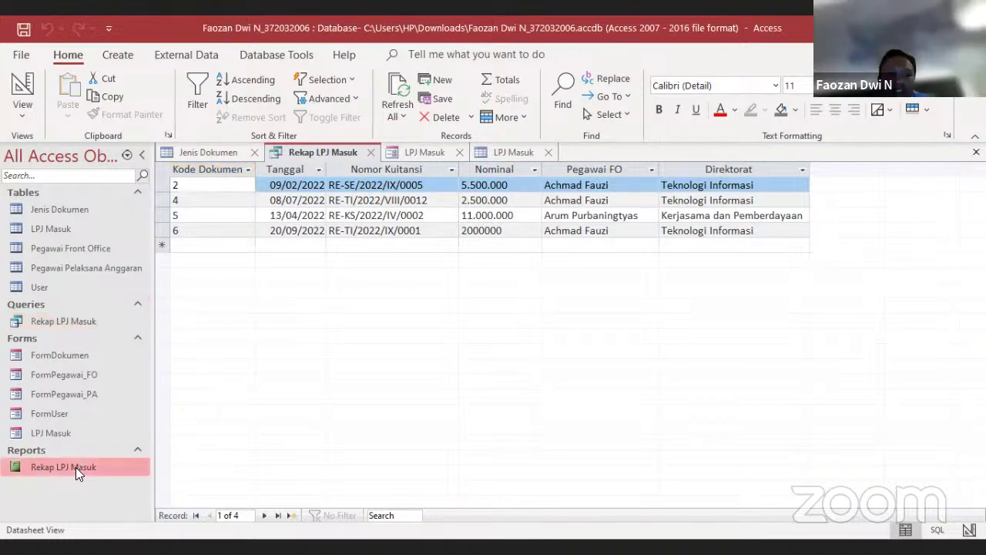
double_click(76, 467)
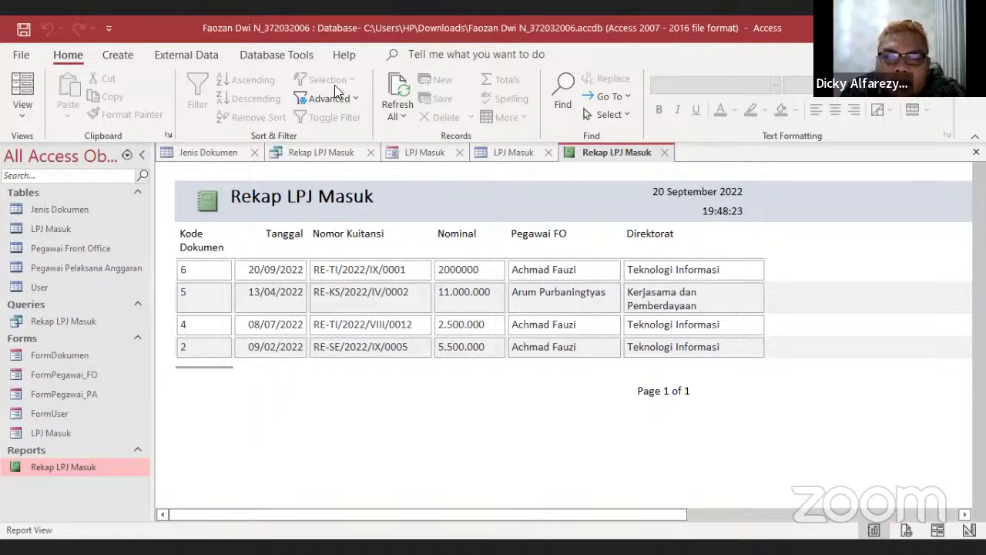
left_click(300, 61)
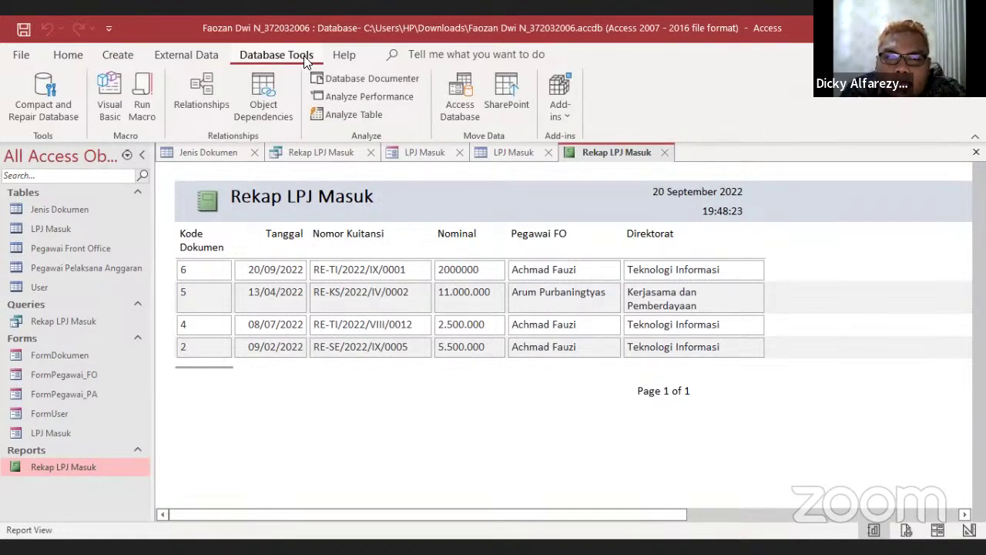
left_click(199, 91)
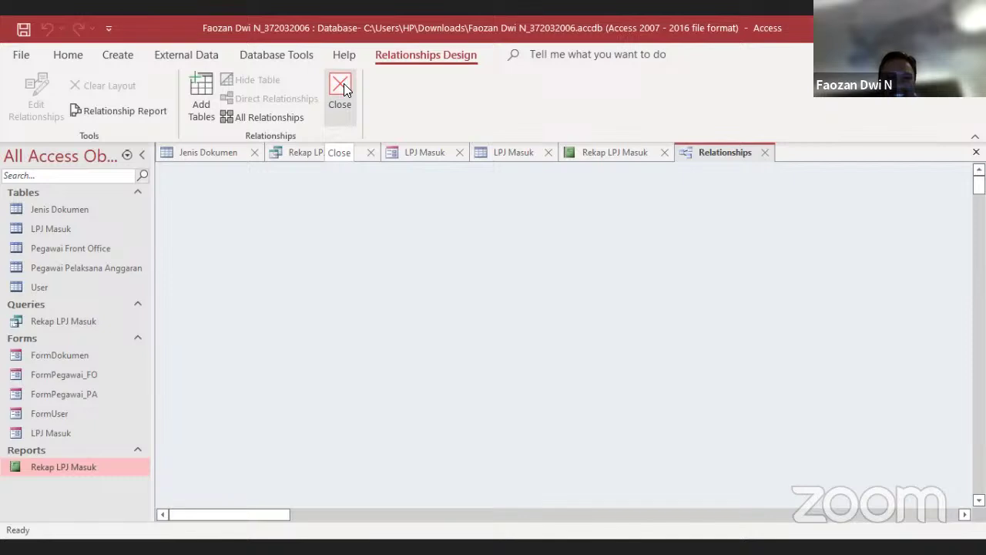
Close the empty Relationships view and select TBarang in the pharmacy sales database
left_click(343, 84)
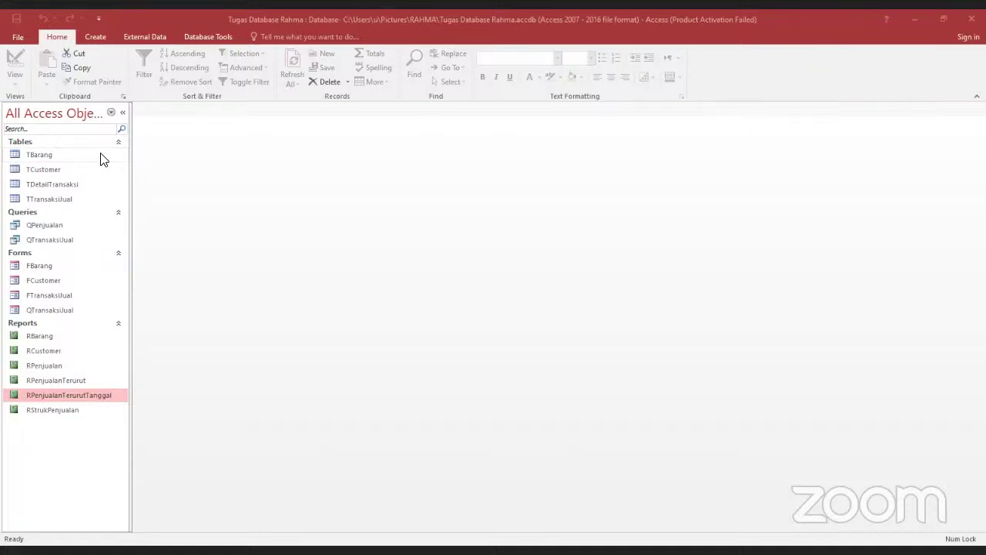
left_click(100, 154)
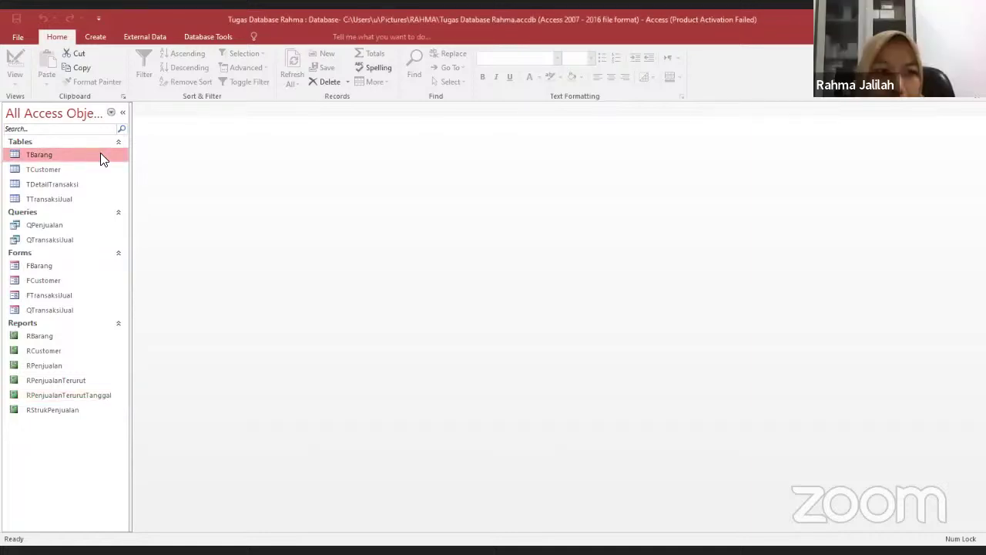
Open the TBarang, TCustomer, TDetailTransaksi and TTransaksiJual tables
double_click(100, 152)
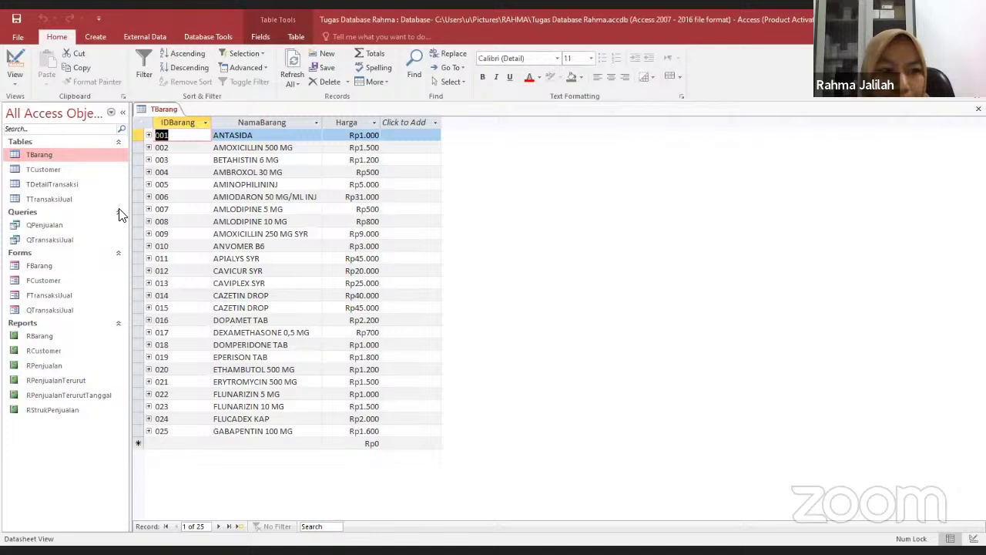
double_click(72, 169)
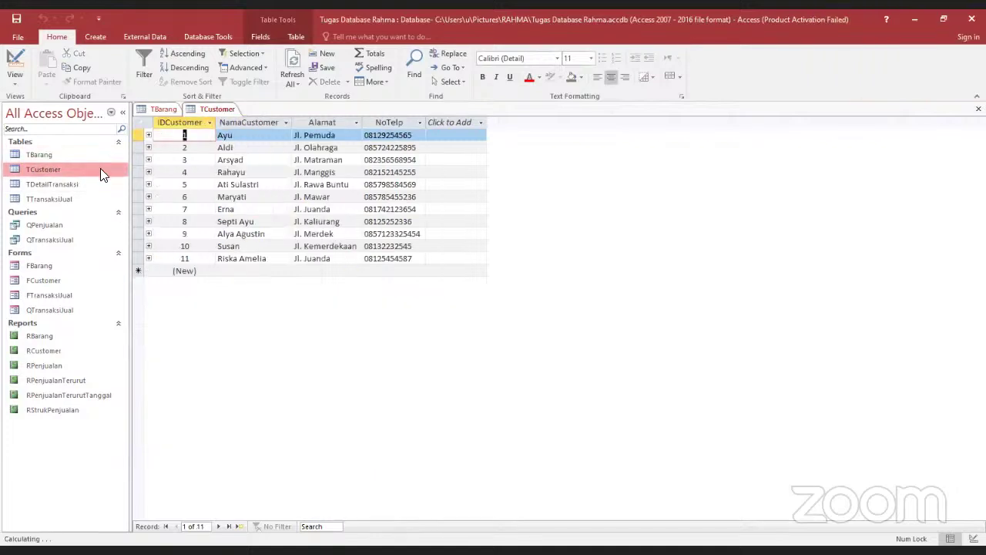
double_click(69, 185)
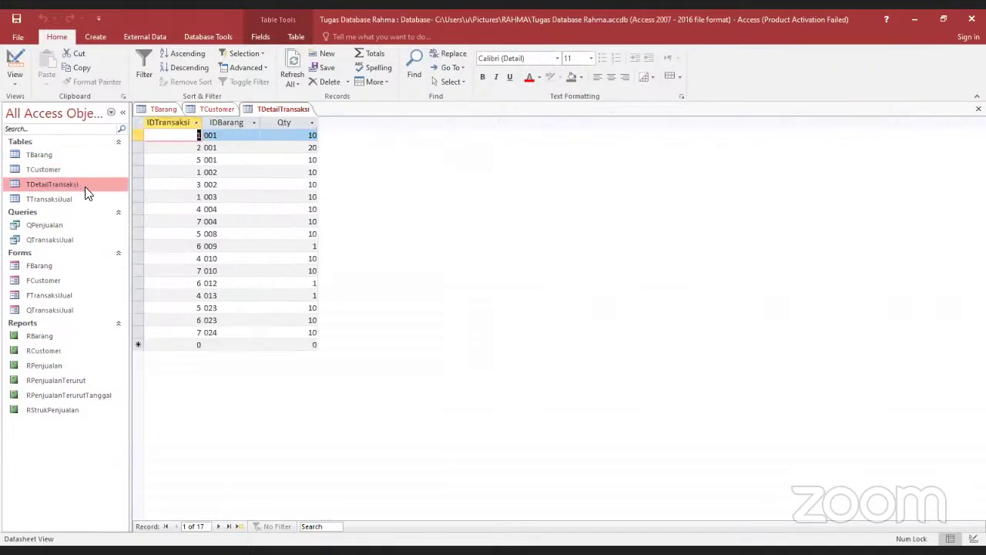
double_click(72, 198)
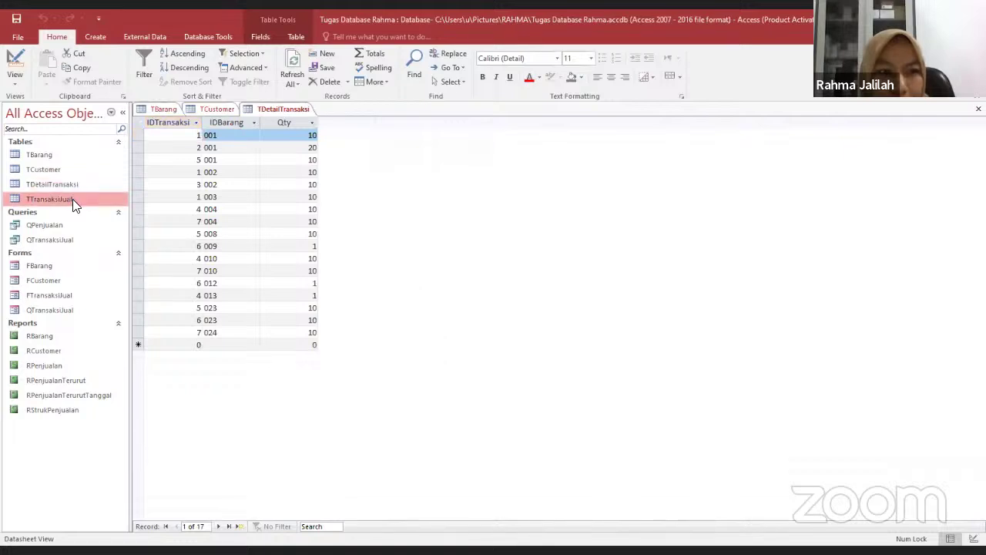
Open the FBarang item form and step forward through the item records
left_click(72, 266)
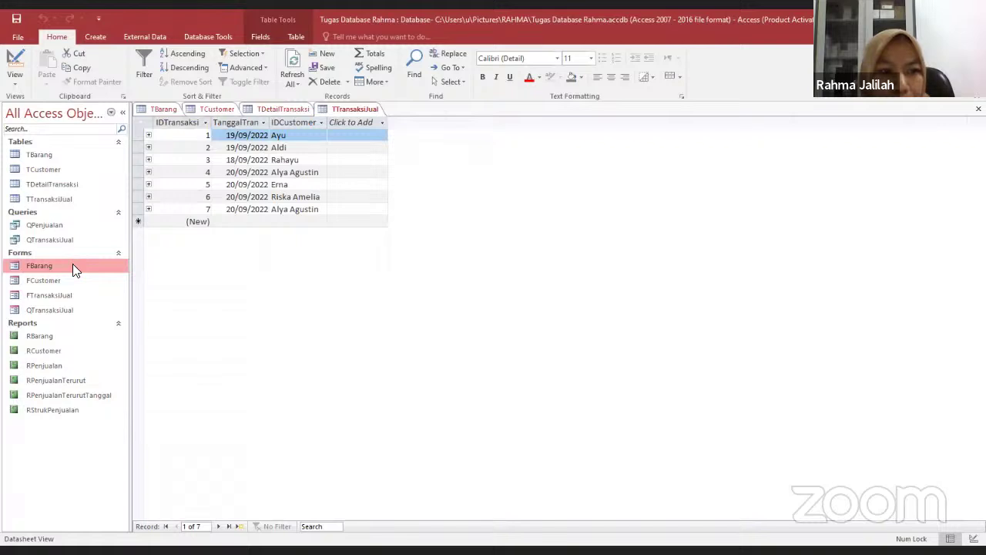
double_click(73, 266)
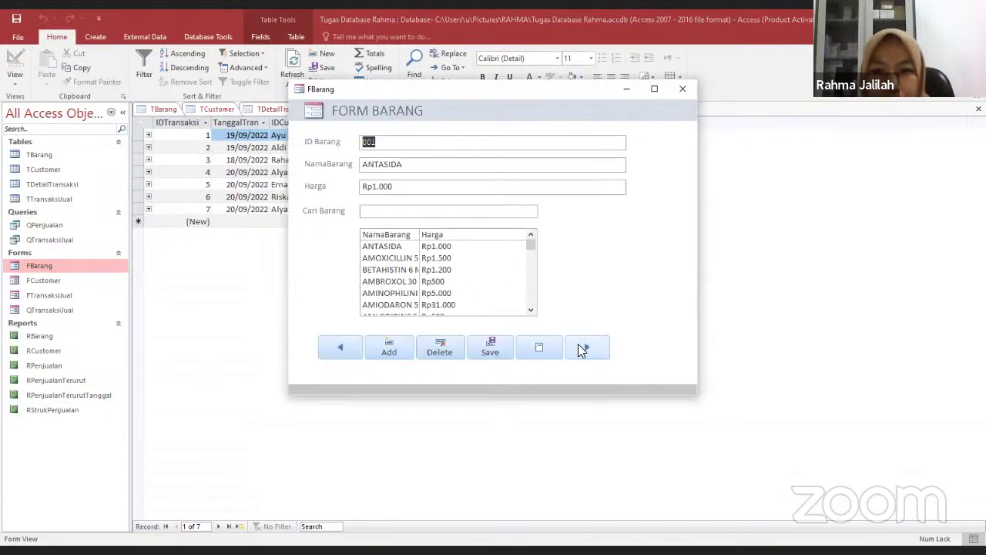
left_click(578, 344)
left_click(578, 344)
Search Cari Barang for 'eperi' to load EPERISON TAB, then start a blank item record
left_click(578, 343)
left_click(578, 343)
left_click(578, 344)
left_click(578, 344)
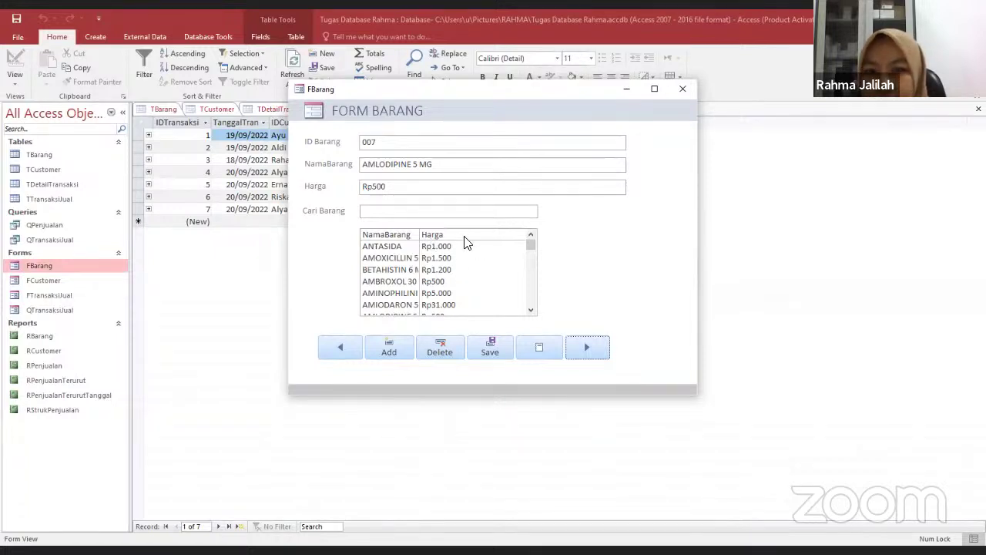
left_click(445, 214)
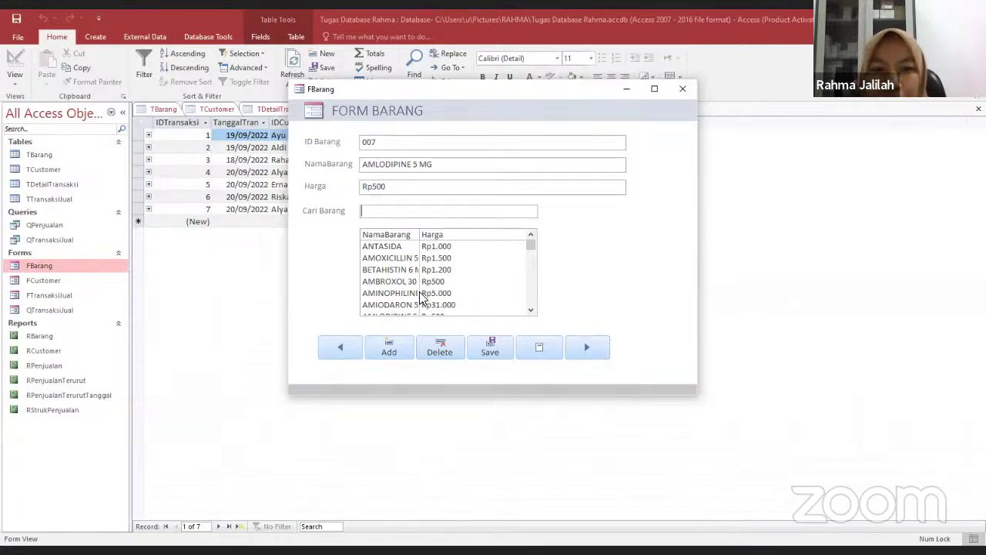
scroll(441, 285, "down", 5)
scroll(443, 285, "up", 5)
type("eperi")
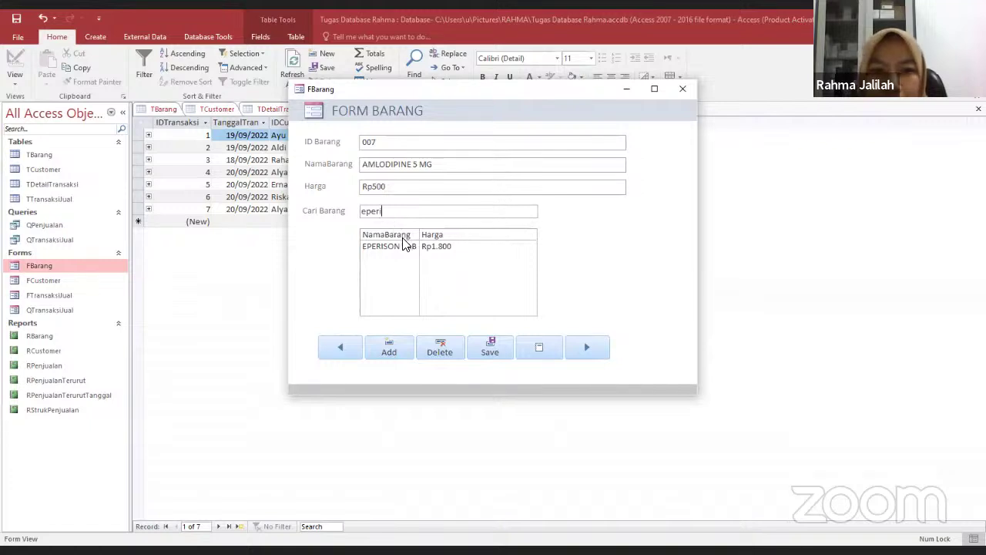
left_click(407, 246)
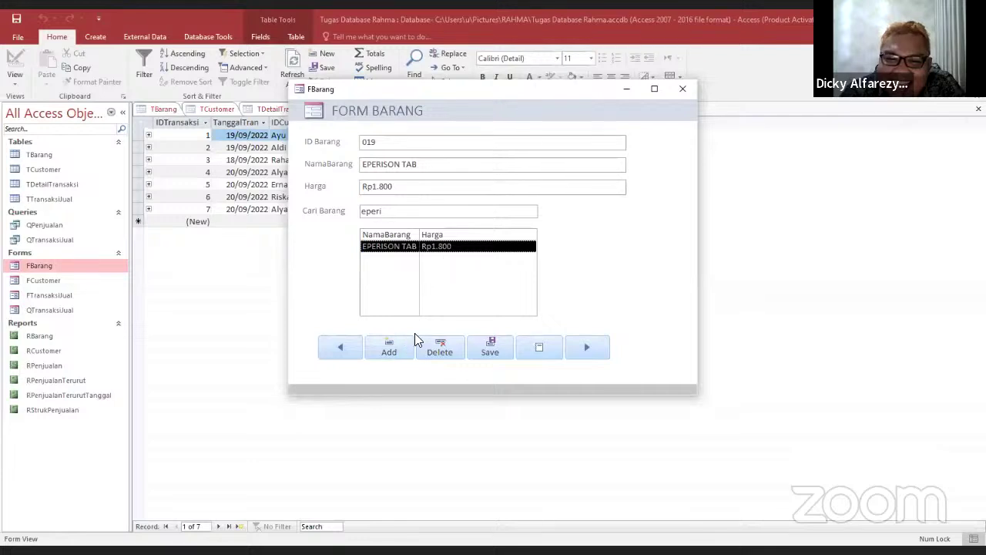
left_click(396, 348)
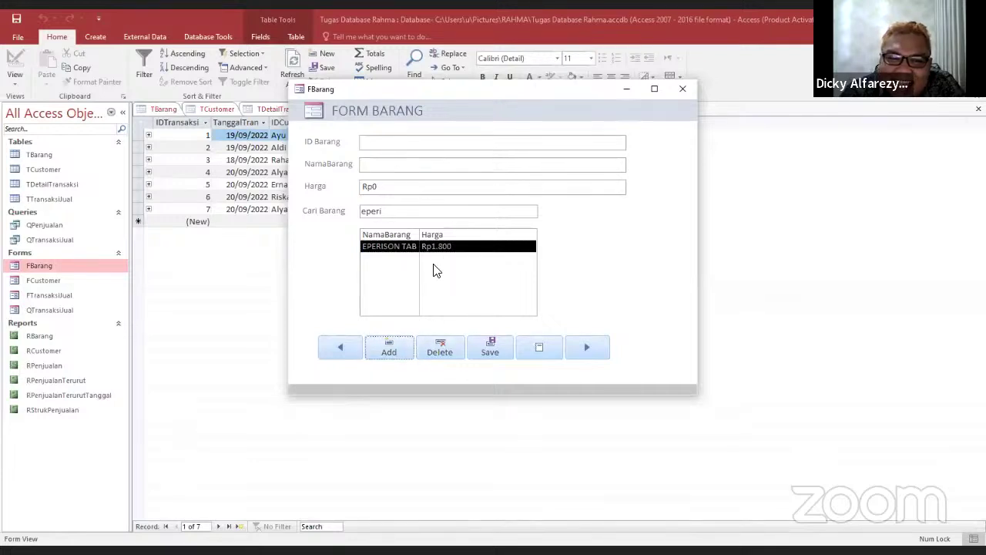
Add item 026 PARACETAMOL with price 1000
left_click(388, 139)
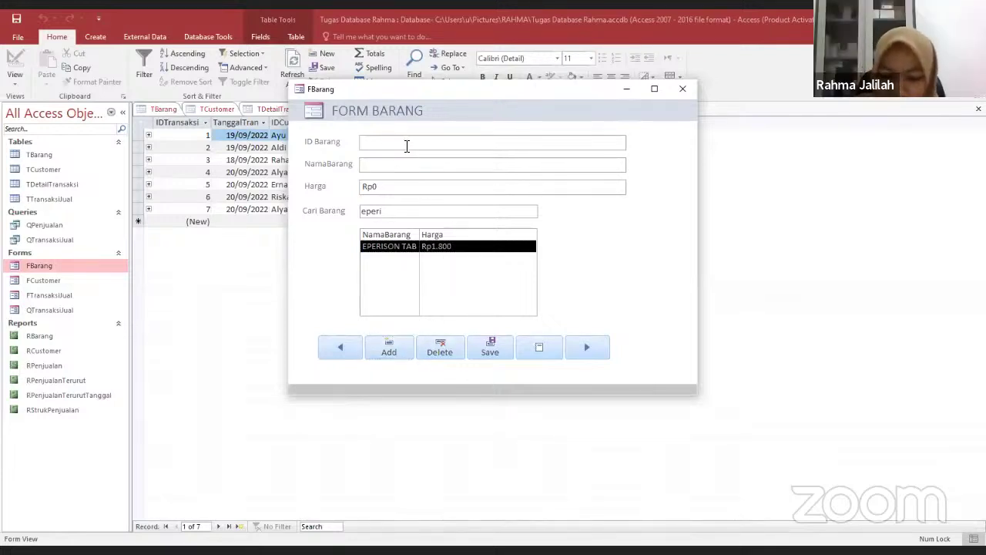
type("026")
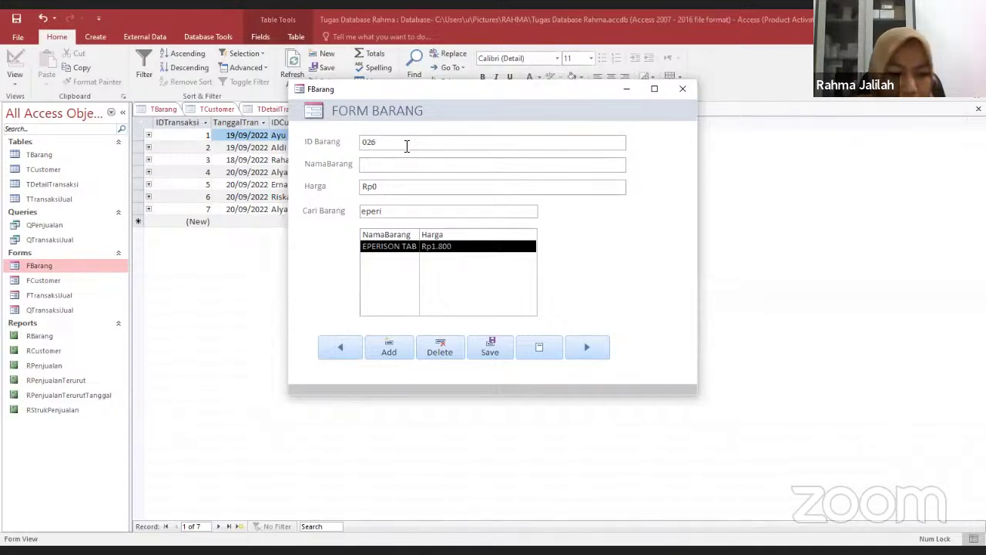
key("Caps_Lock")
type("PAR")
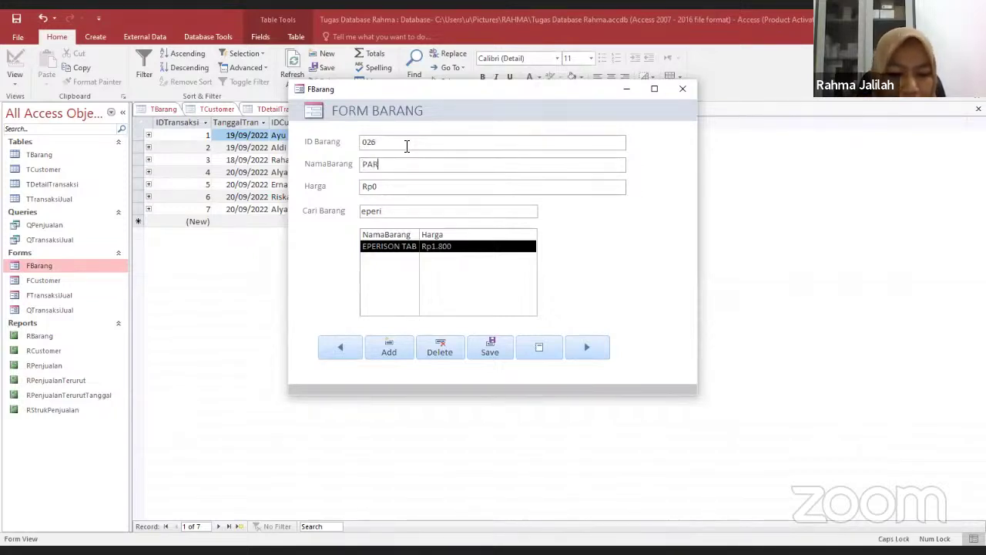
type("ACETAMOL")
key("Tab")
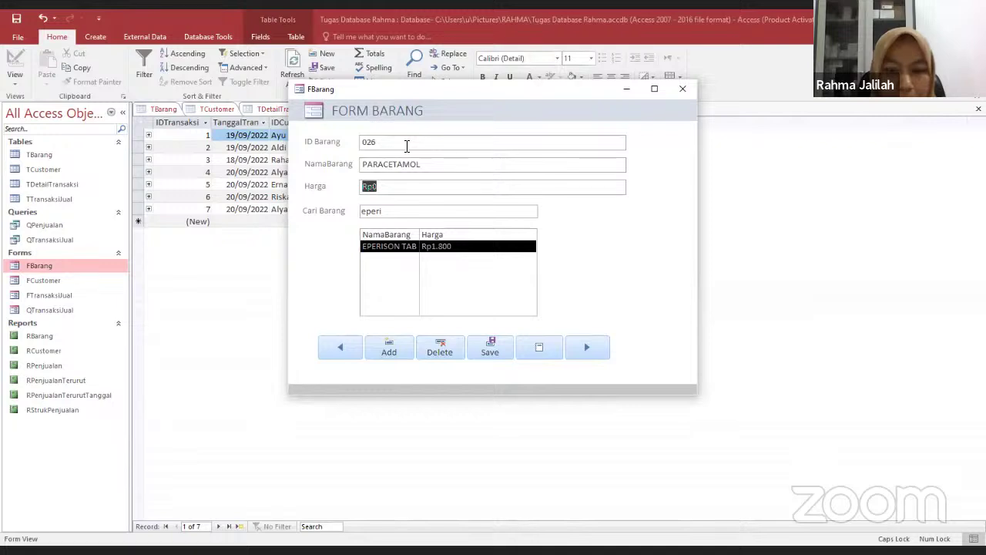
type("1000")
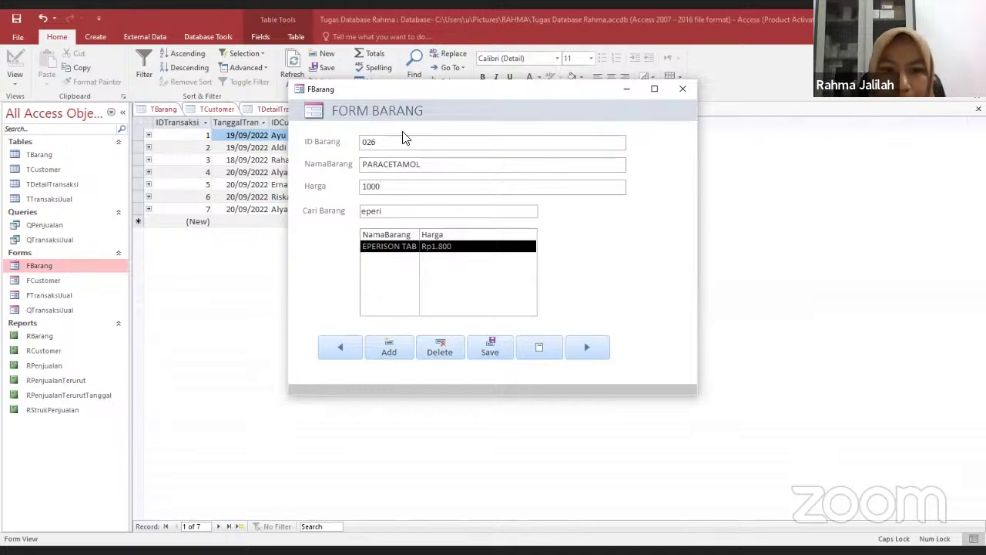
left_click(393, 346)
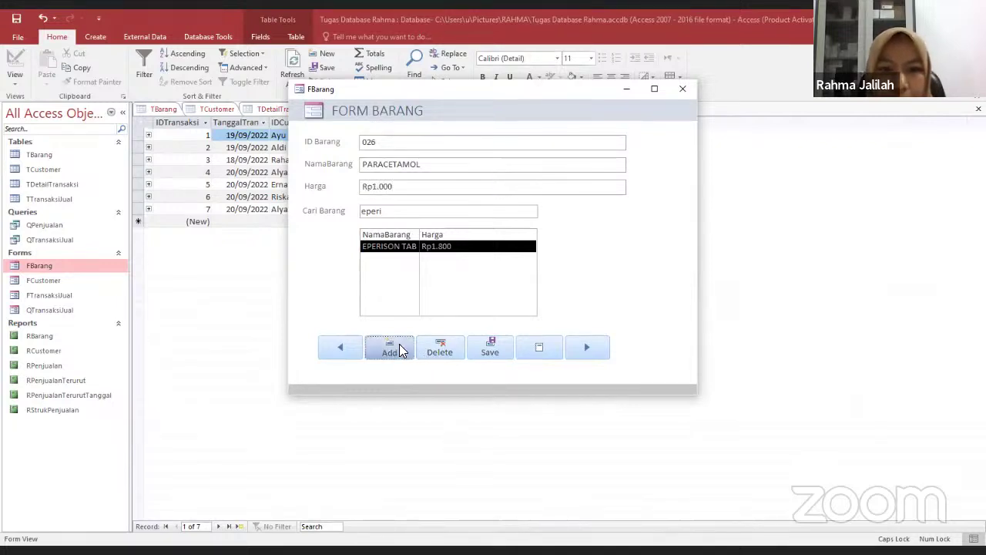
Close the FBarang form and open the TBarang table to check the new item
left_click(672, 88)
left_click(68, 156)
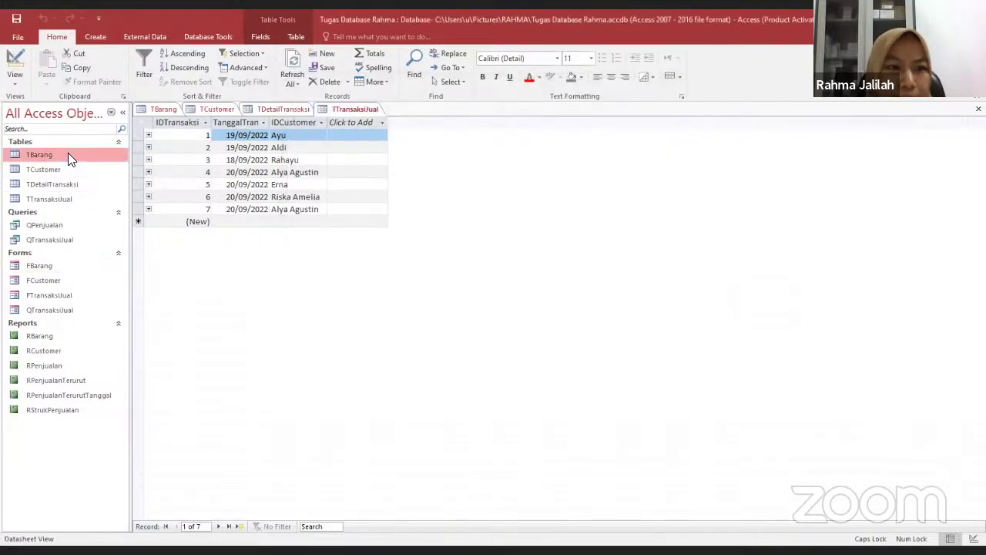
double_click(68, 154)
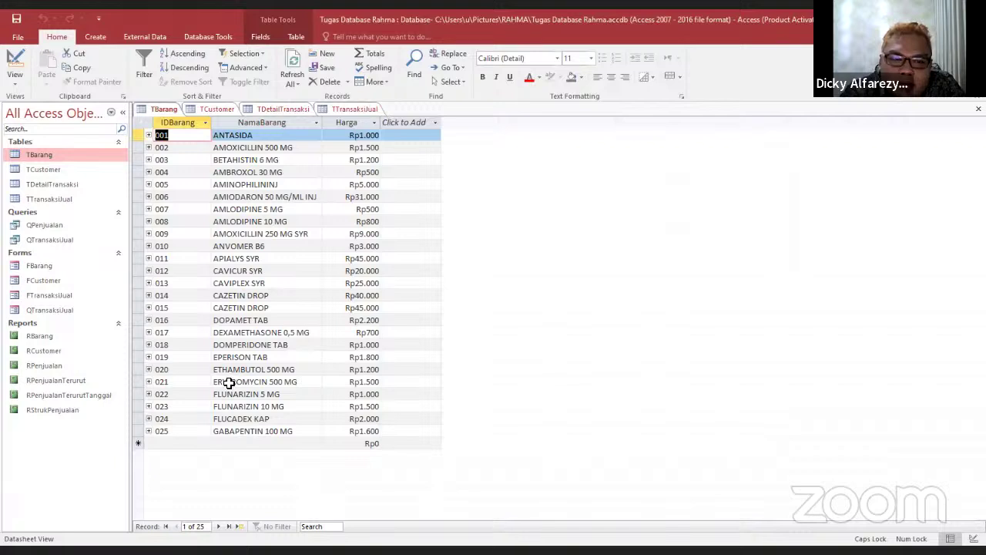
Close and reopen TBarang so it lists all 26 items, including 026 PARACETAMOL at Rp1.000
right_click(171, 109)
left_click(190, 134)
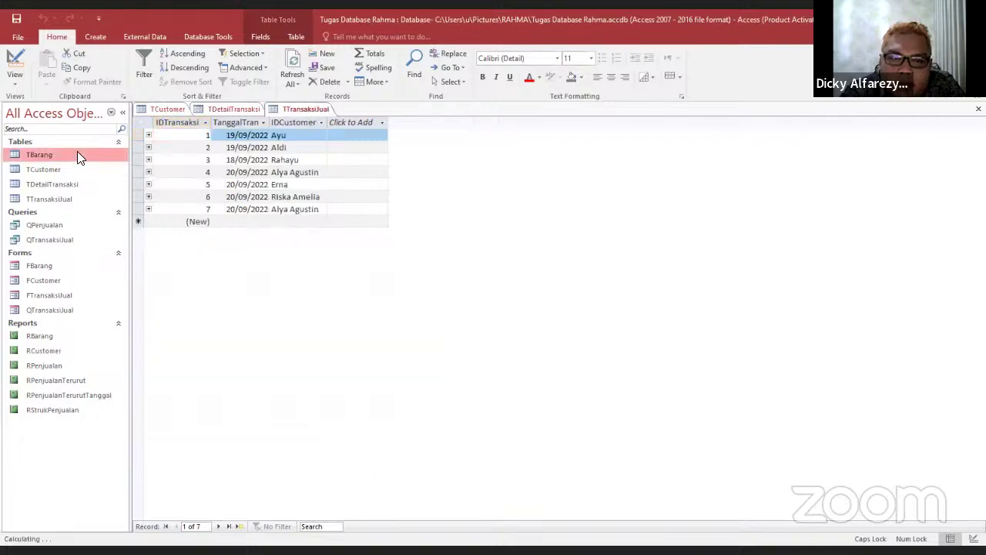
double_click(77, 154)
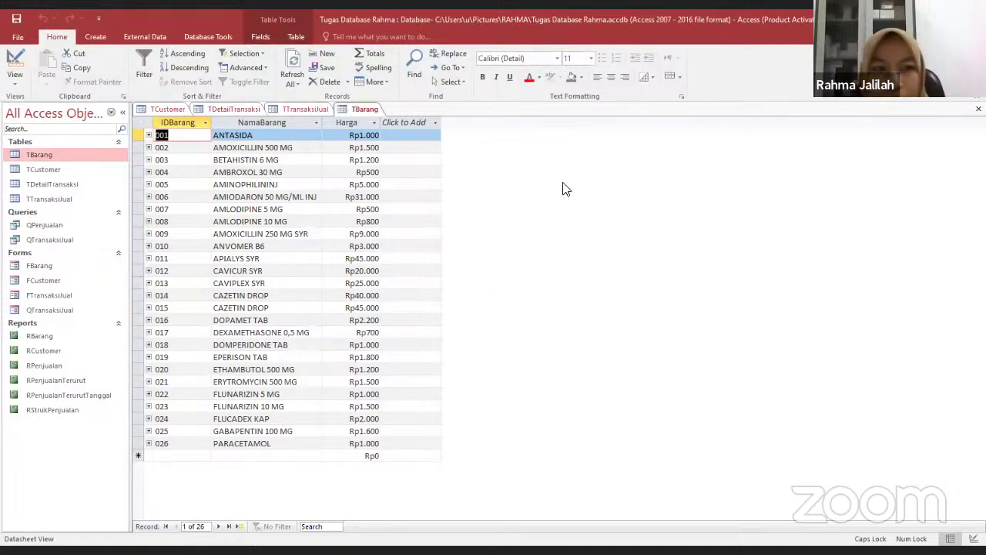
left_click(68, 282)
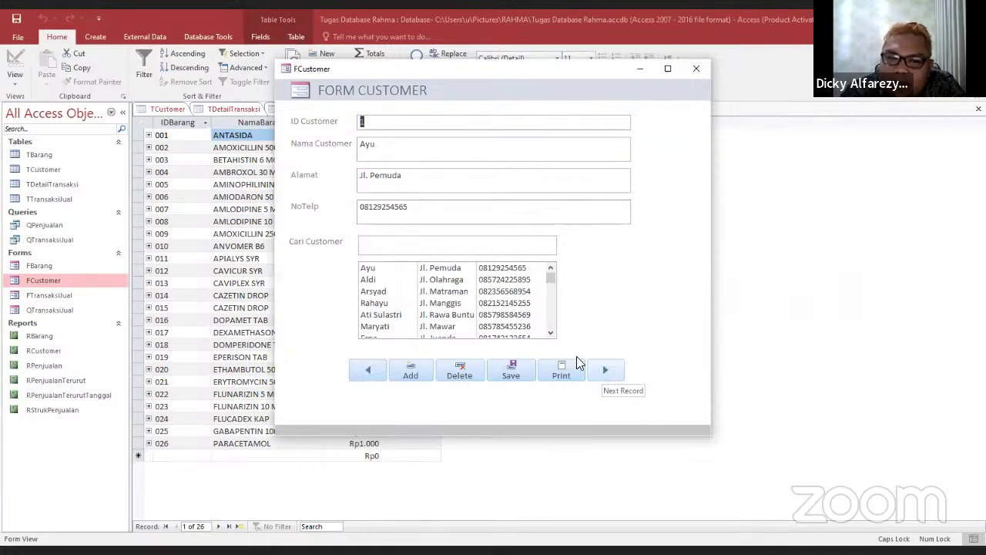
Close the FCustomer form to return to the TBarang datasheet showing items through 026 PARACETAMOL
scroll(497, 307, "down", 2)
scroll(497, 306, "up", 2)
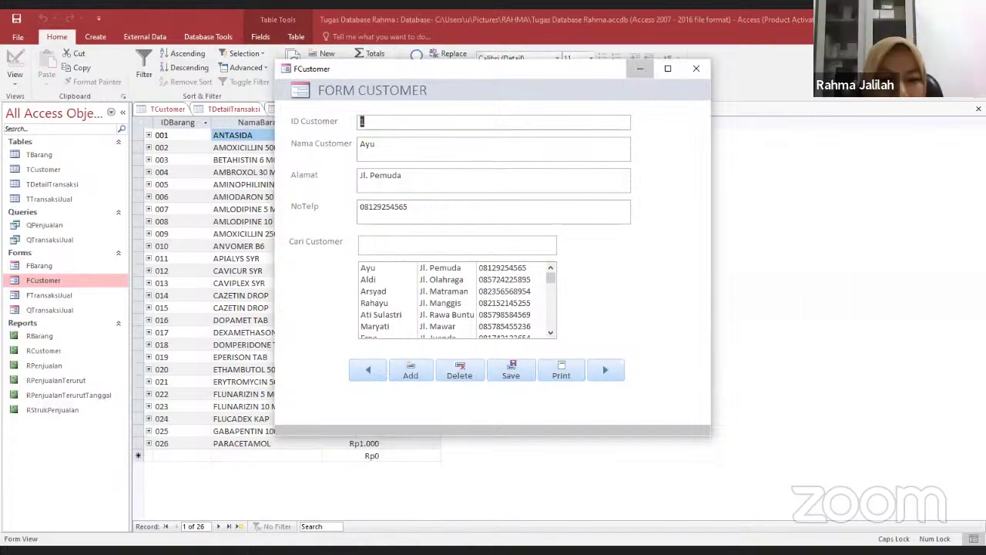
left_click(641, 69)
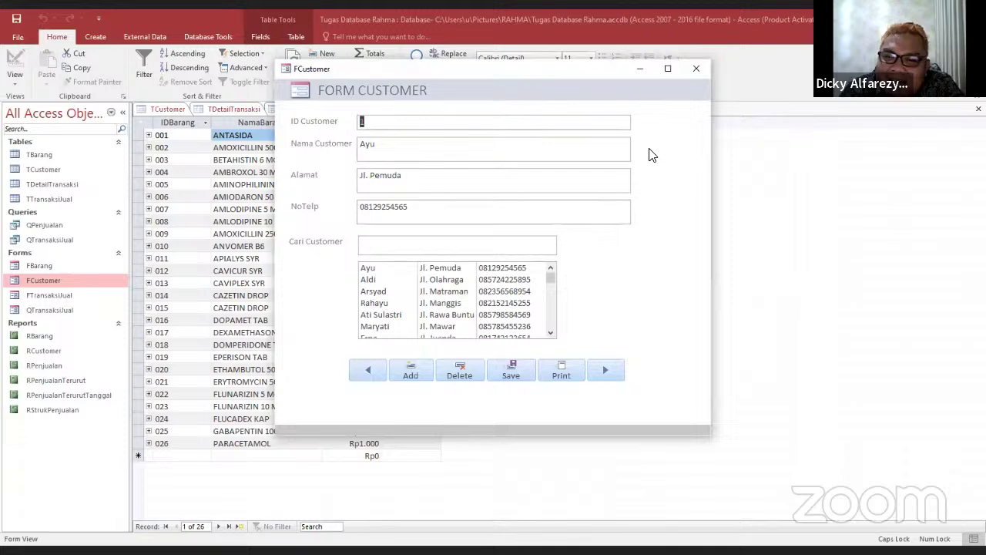
left_click(705, 70)
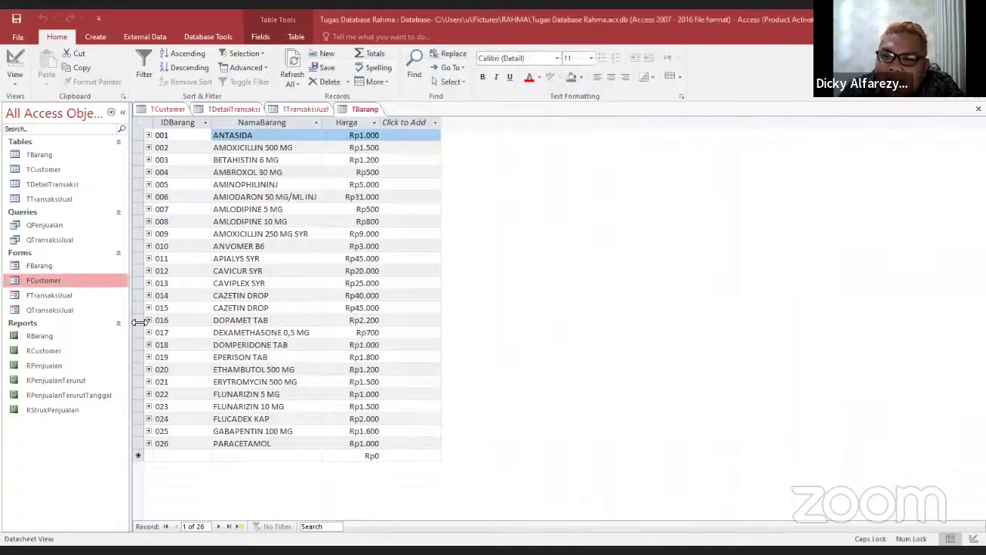
double_click(78, 265)
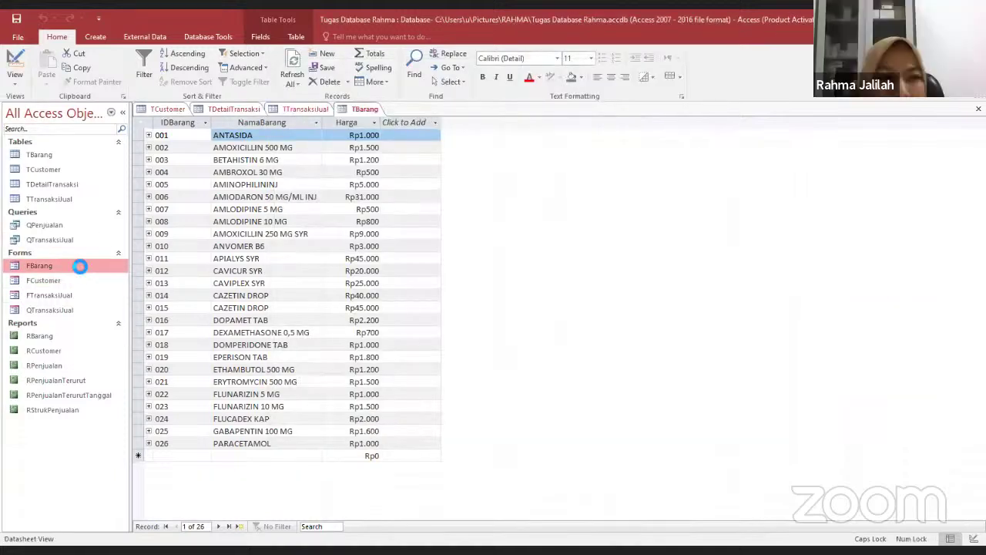
scroll(427, 286, "down", 6)
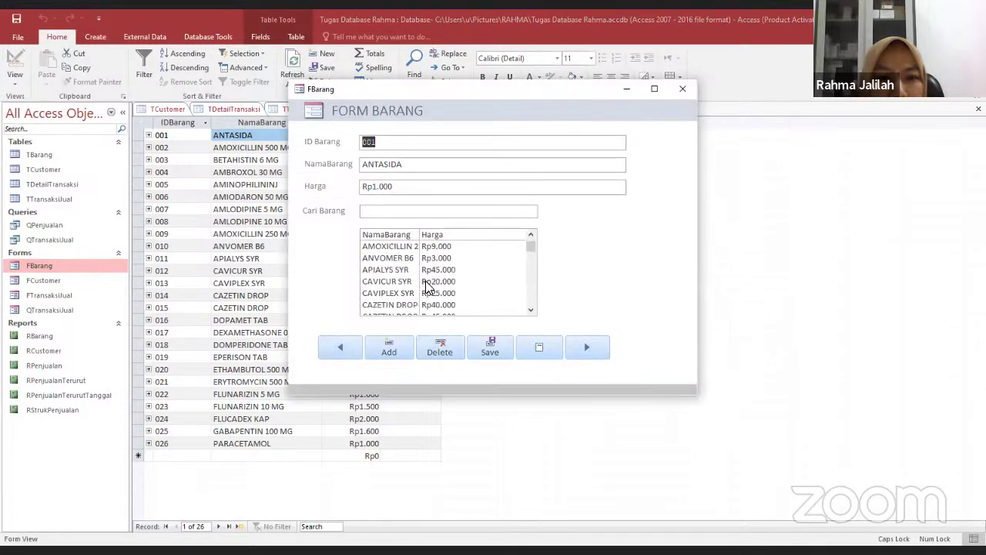
scroll(427, 286, "down", 1)
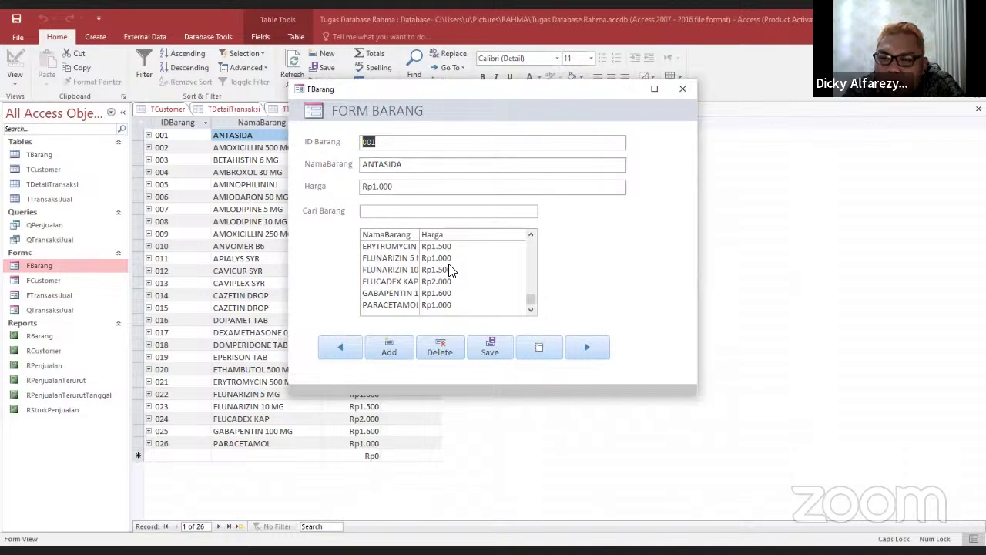
scroll(474, 283, "up", 6)
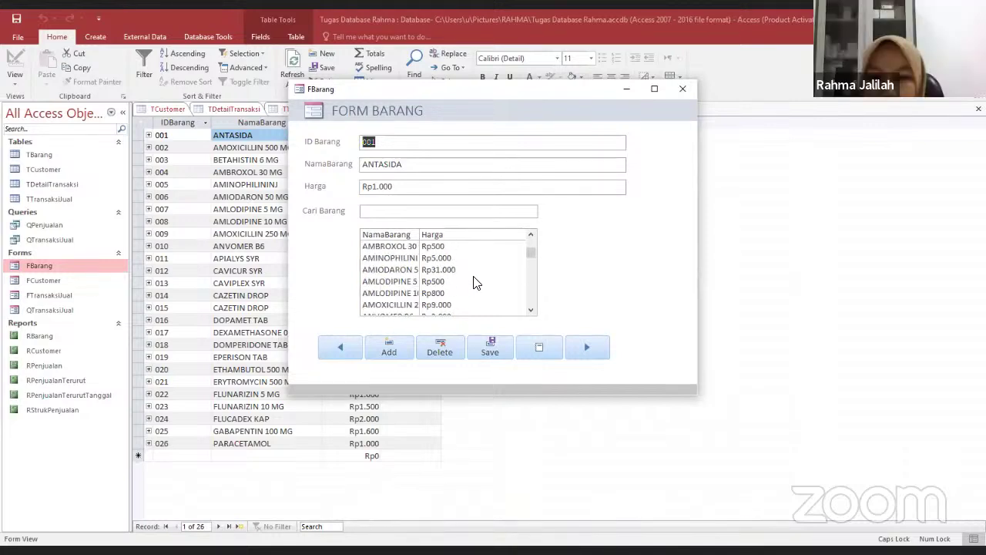
scroll(474, 283, "up", 1)
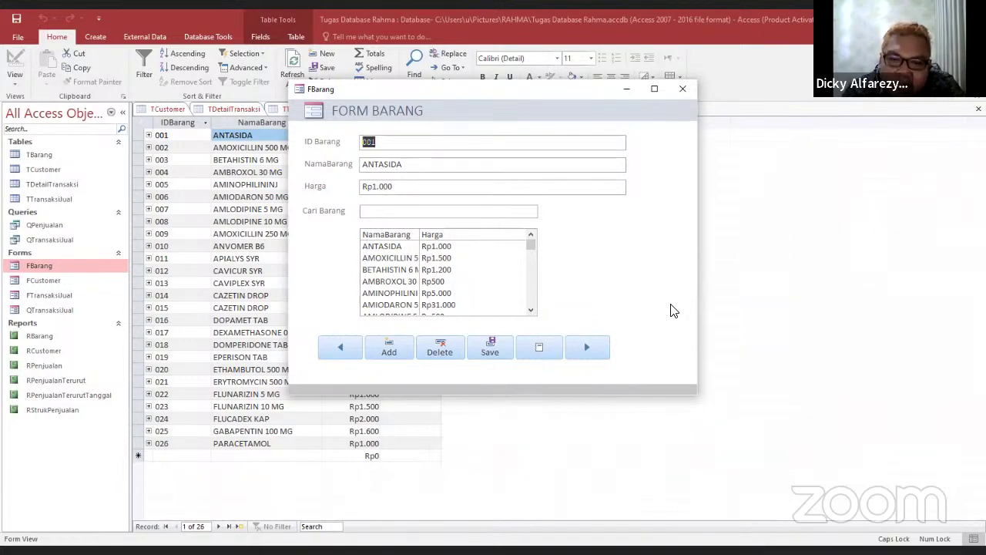
left_click(683, 91)
left_click(102, 336)
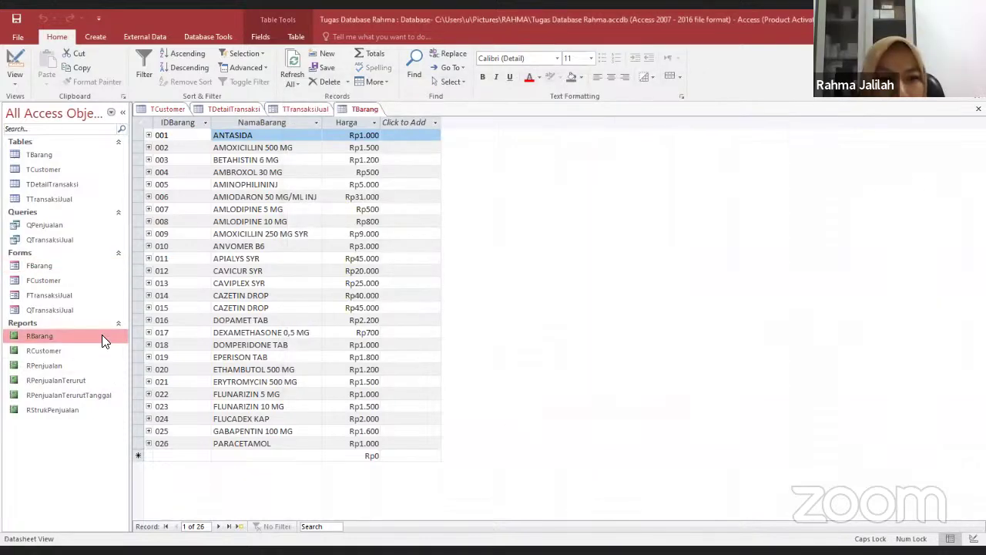
double_click(102, 336)
Review and close the RBarang item report and the RCustomer customer report
scroll(611, 311, "down", 2)
scroll(610, 310, "down", 2)
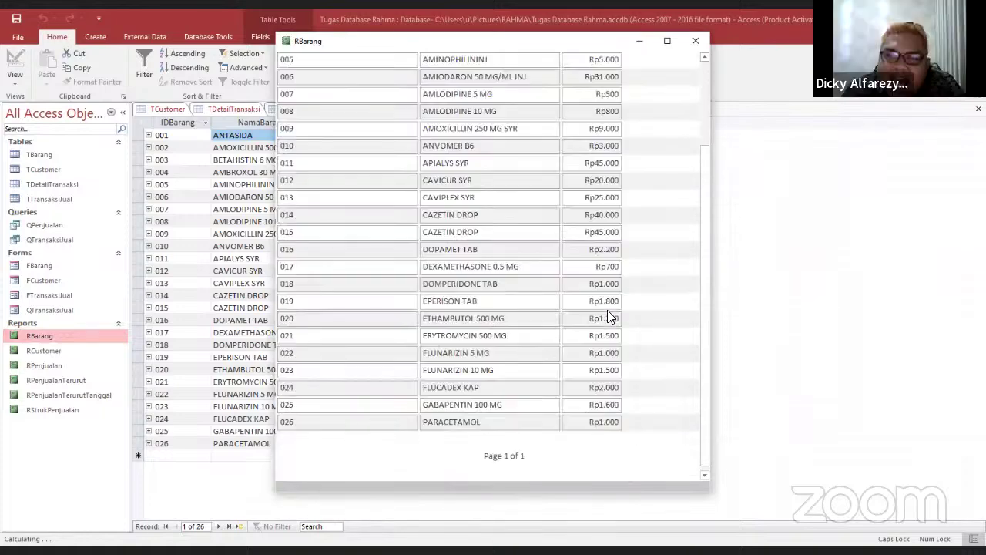
scroll(611, 311, "up", 2)
scroll(610, 312, "up", 2)
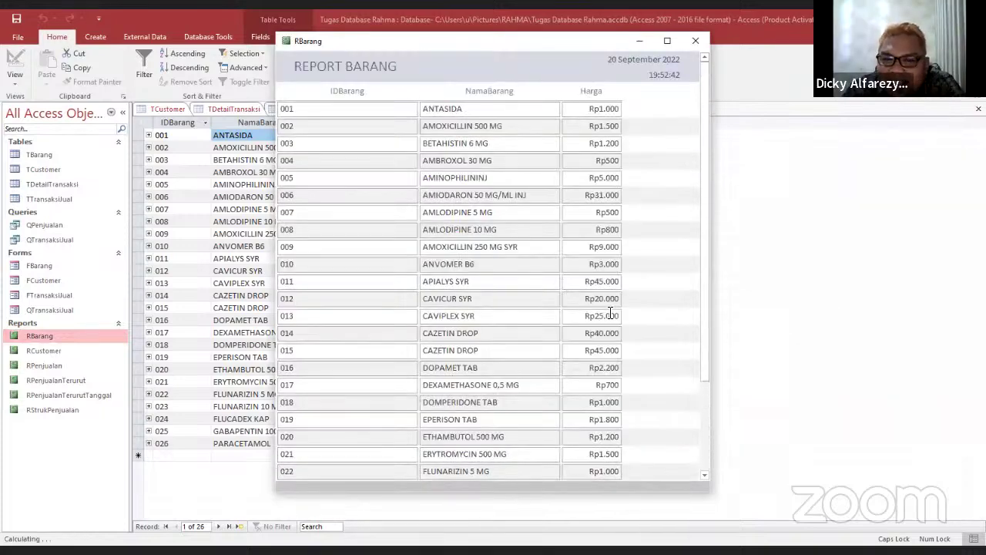
left_click(696, 41)
left_click(61, 358)
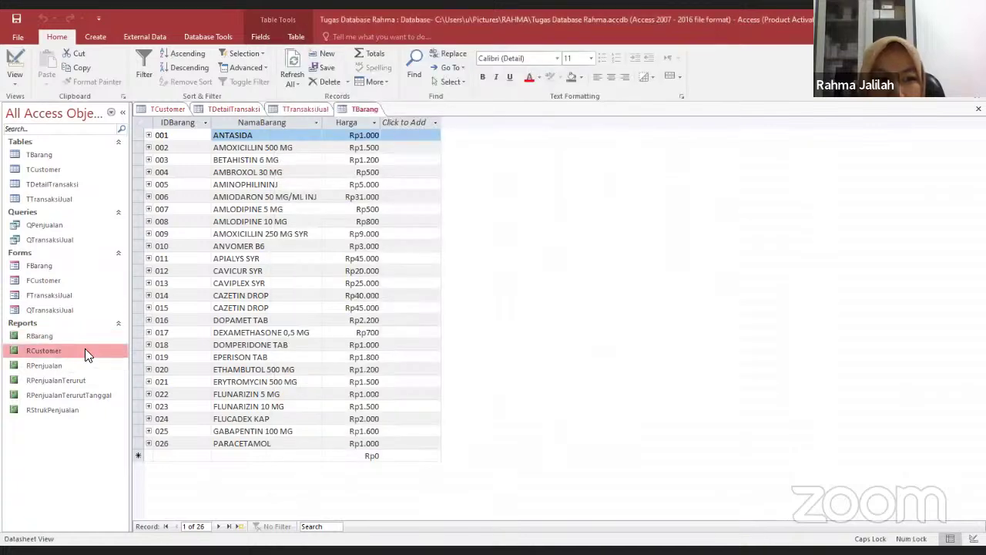
double_click(85, 351)
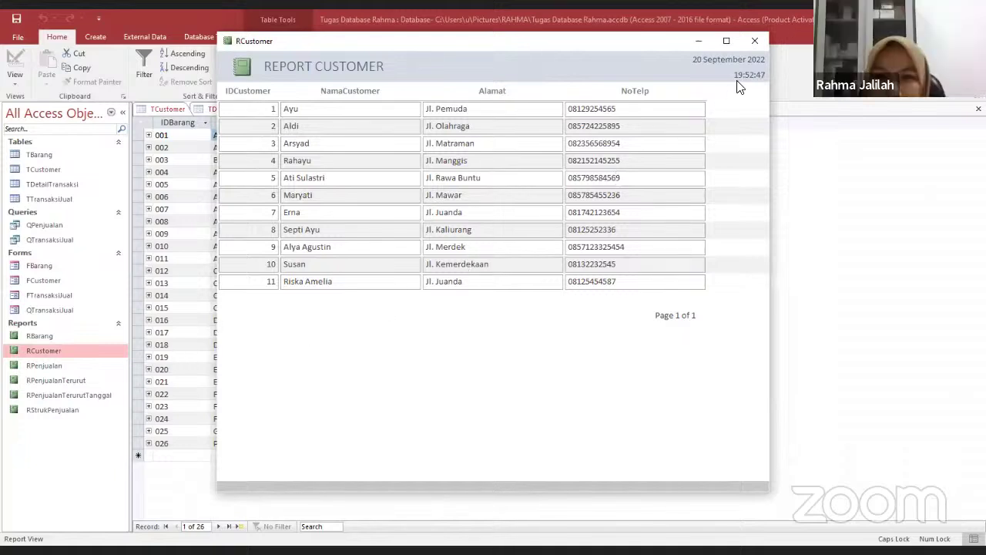
left_click(755, 42)
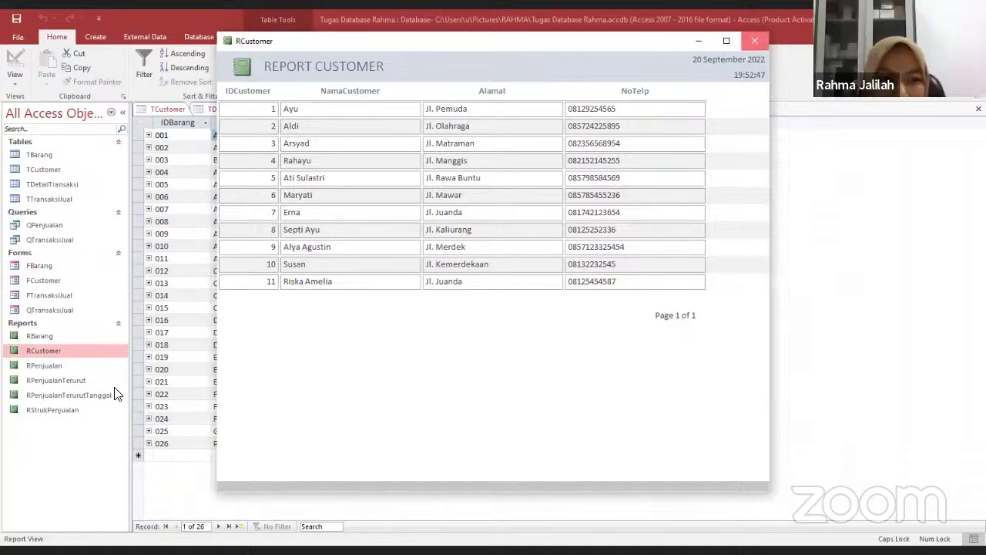
Review and close the RPenjualan sales report and the sales reports grouped by customer and by date
double_click(100, 369)
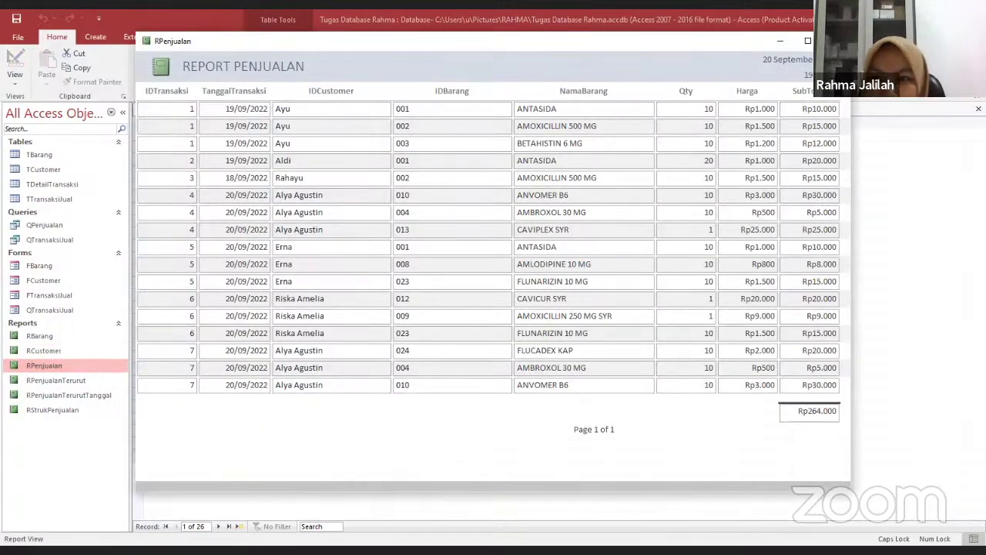
key("ctrl+w")
double_click(62, 385)
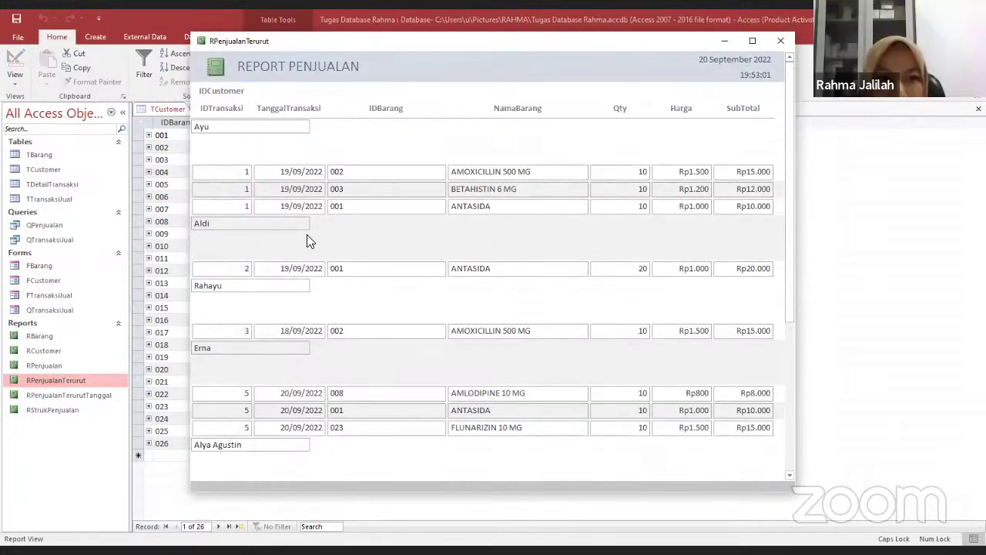
scroll(216, 254, "down", 5)
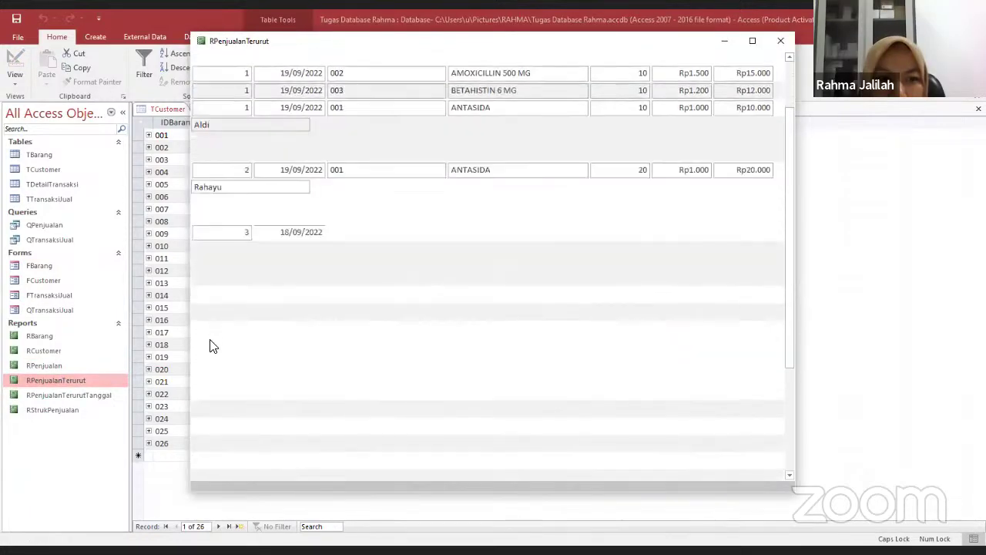
scroll(218, 334, "up", 5)
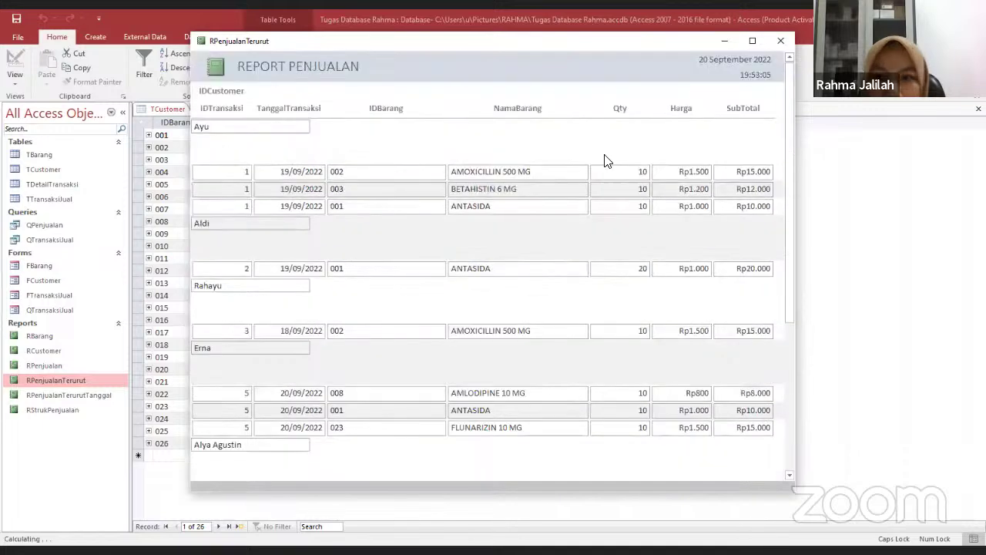
left_click(781, 41)
left_click(96, 396)
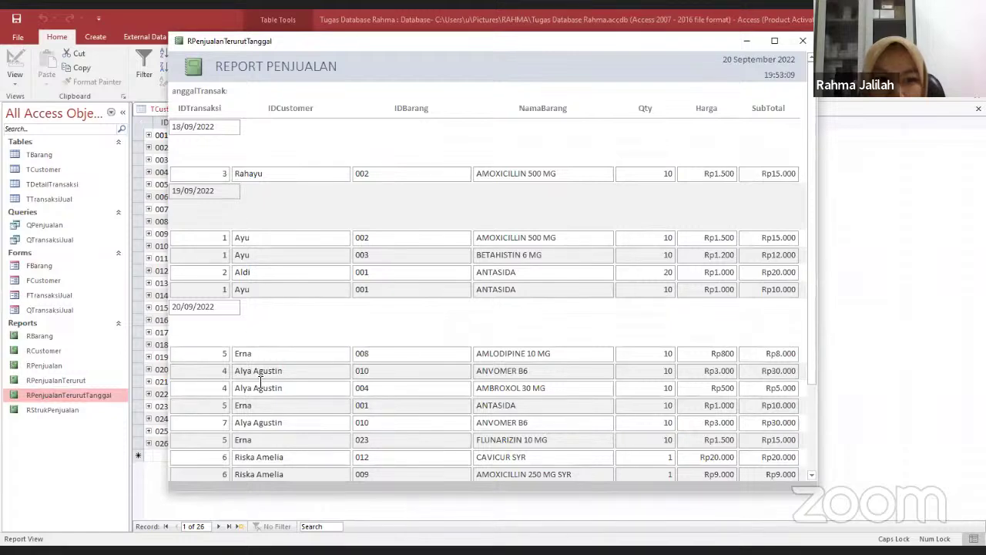
scroll(257, 378, "down", 2)
scroll(257, 383, "down", 2)
scroll(255, 389, "up", 4)
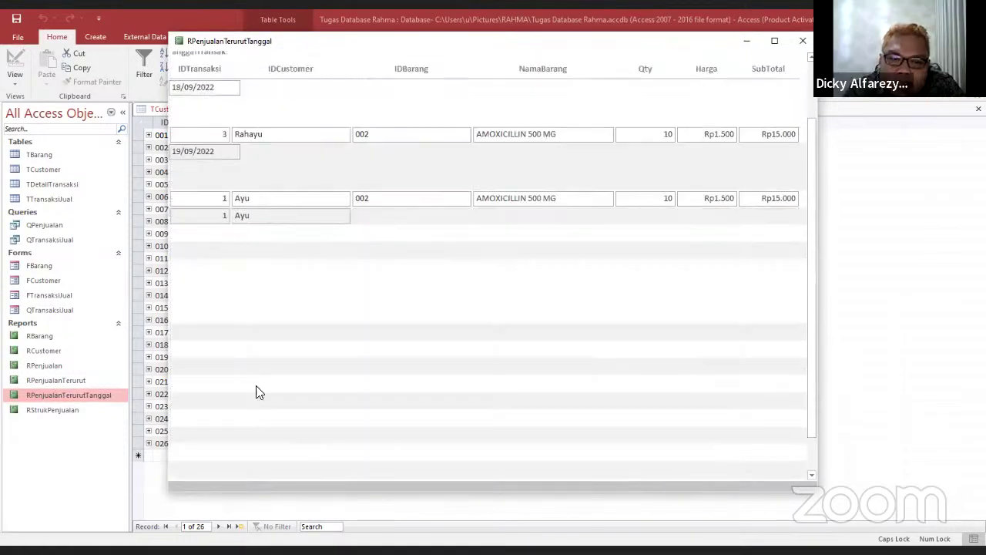
left_click(802, 41)
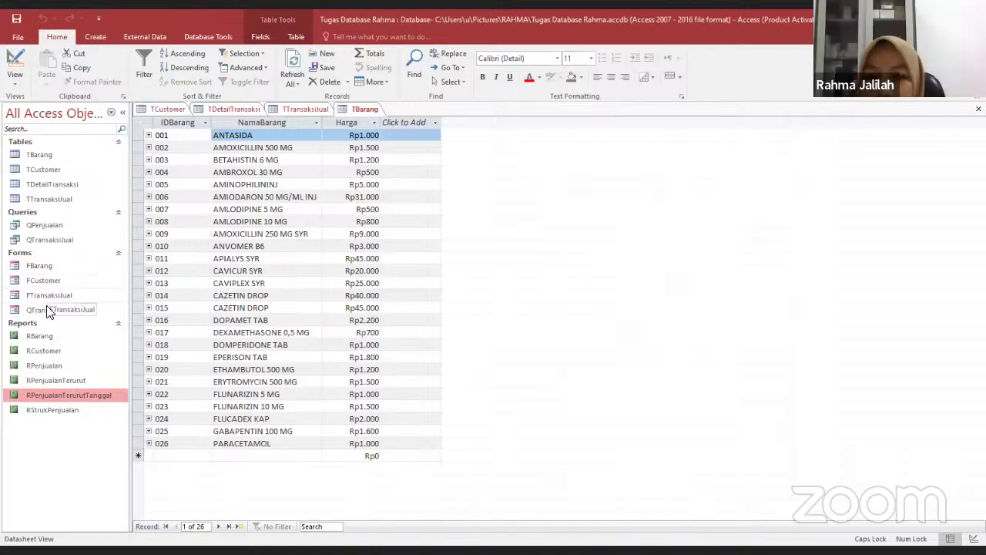
Review and close the RStrukPenjualan receipt report
double_click(40, 410)
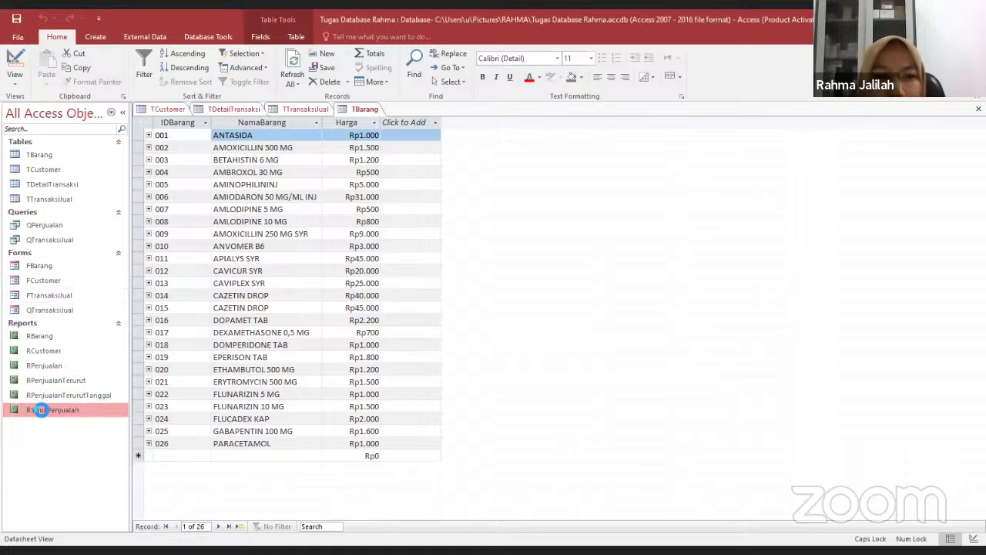
scroll(597, 363, "down", 3)
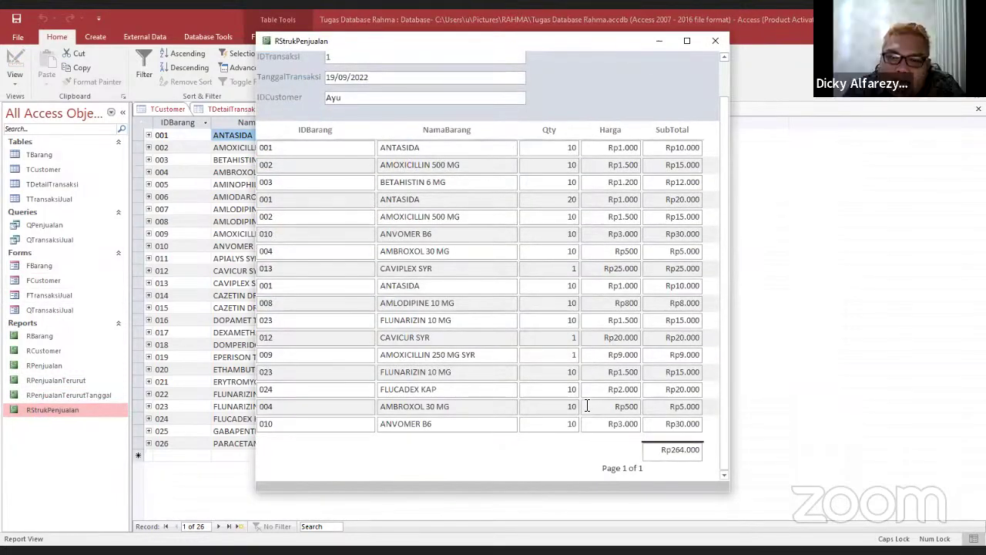
scroll(586, 185, "up", 2)
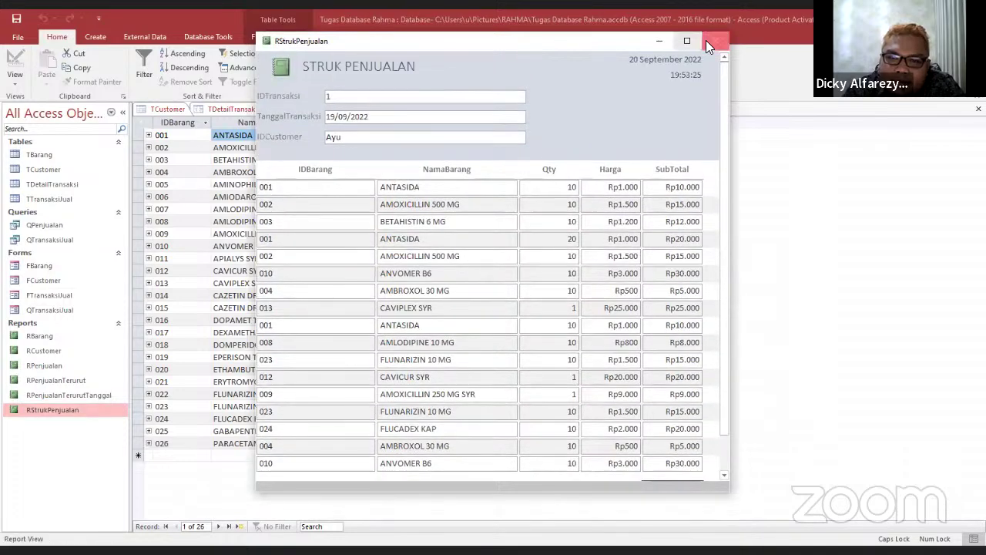
left_click(708, 43)
left_click(64, 299)
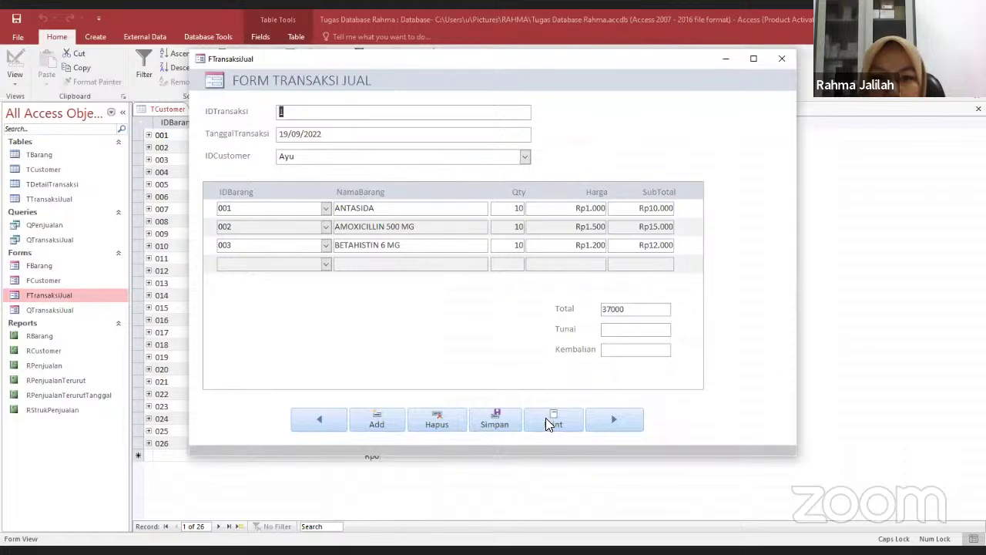
Print the receipt for transaction 3 (10 AMOXICILLIN 500 MG, total 15000), then close FTransaksiJual
left_click(609, 419)
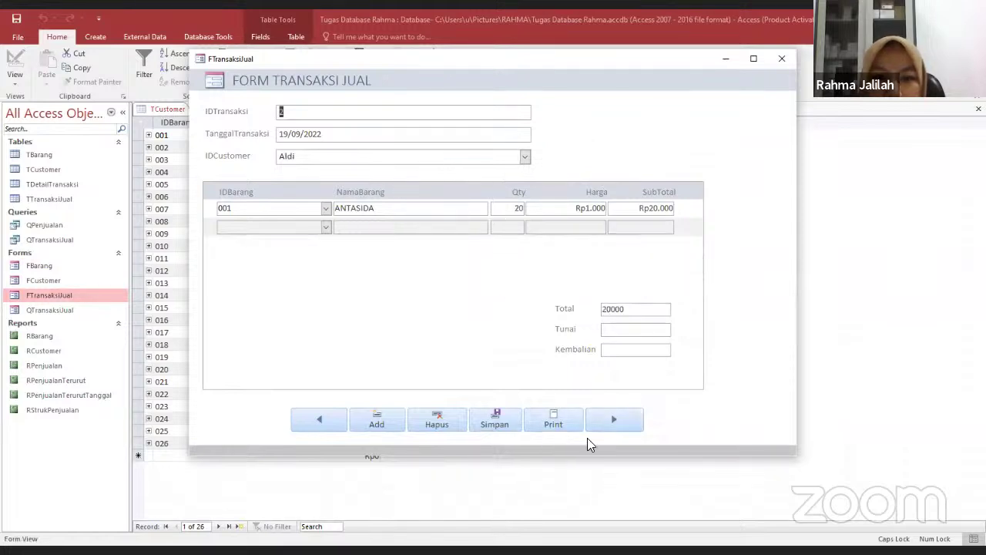
left_click(600, 416)
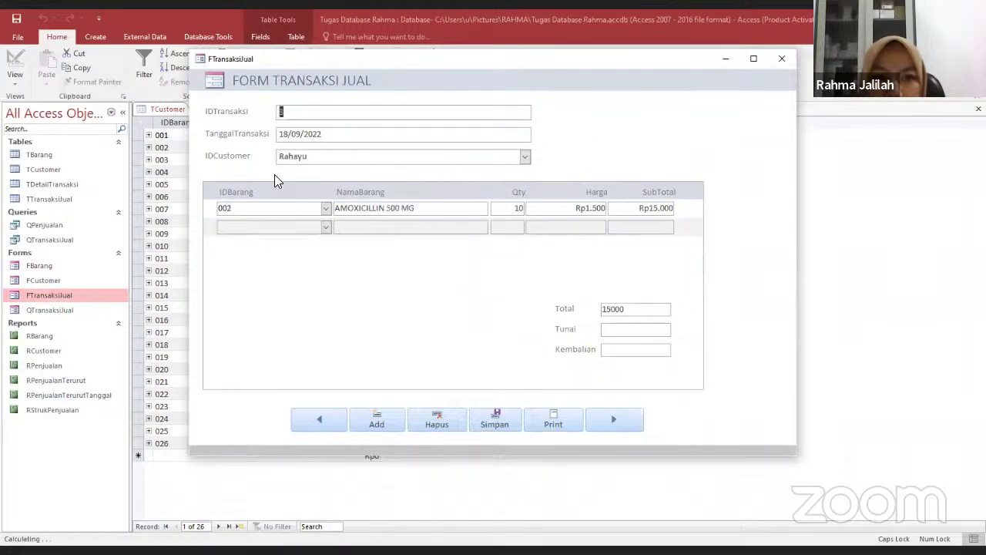
left_click(551, 428)
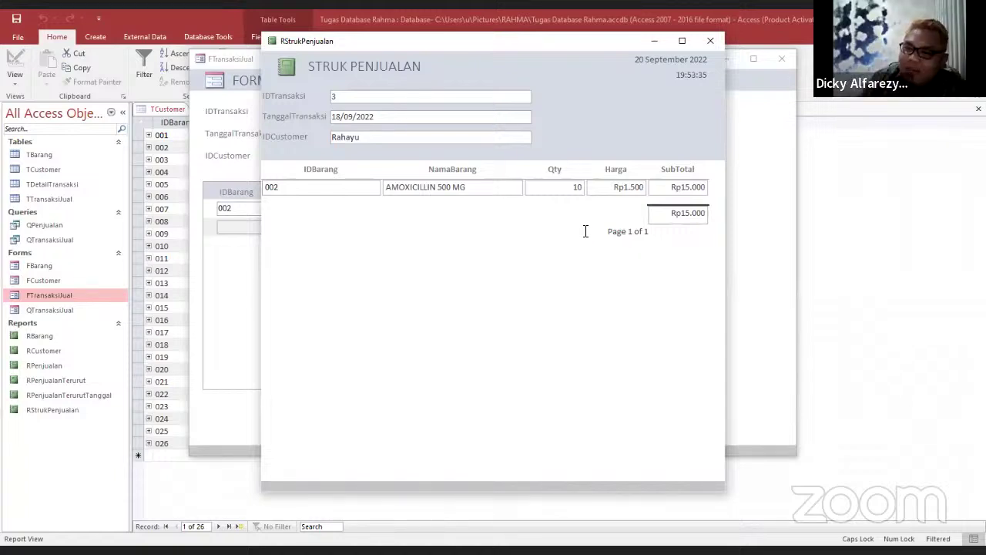
left_click(711, 41)
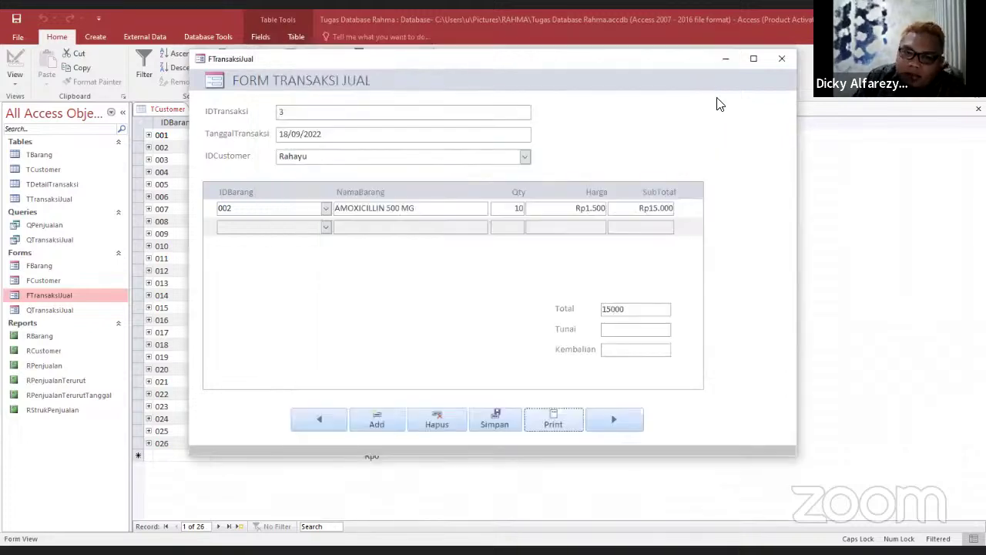
left_click(782, 59)
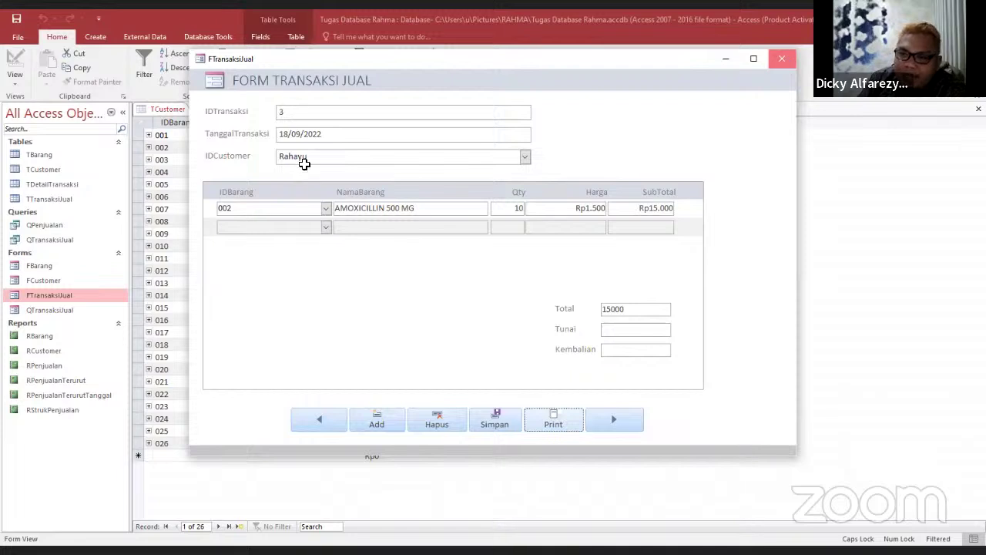
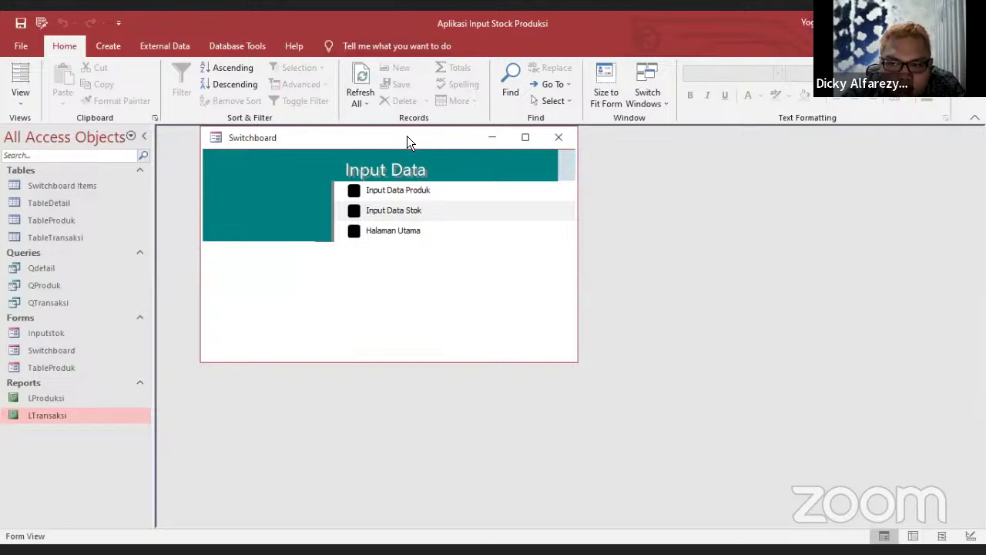
Drag the Switchboard window, on its Input Data page, to a new position
left_click_drag(407, 137, 537, 139)
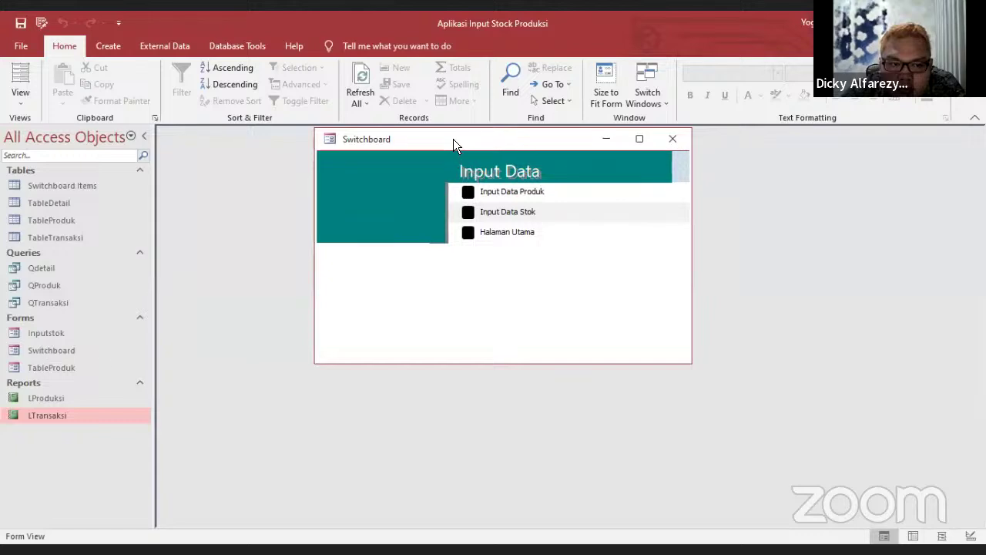
Move the Switchboard window, make it taller, and return to its Halaman Utama main page
left_click_drag(453, 138, 383, 164)
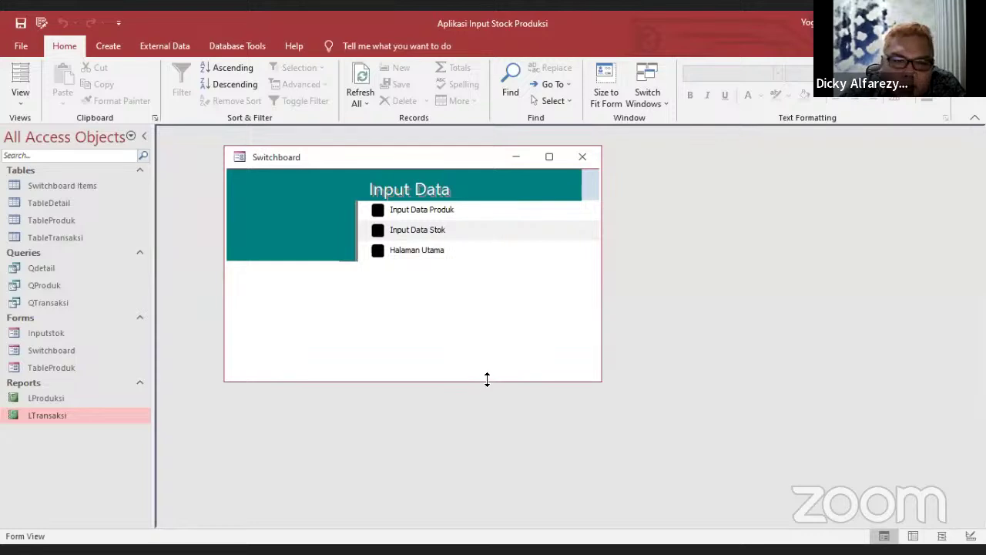
left_click_drag(487, 379, 487, 456)
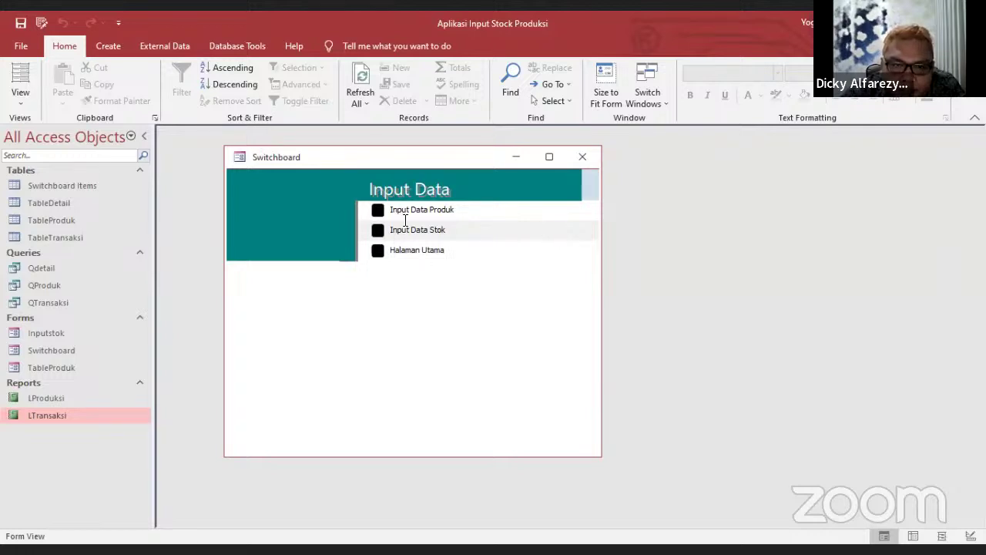
left_click(422, 249)
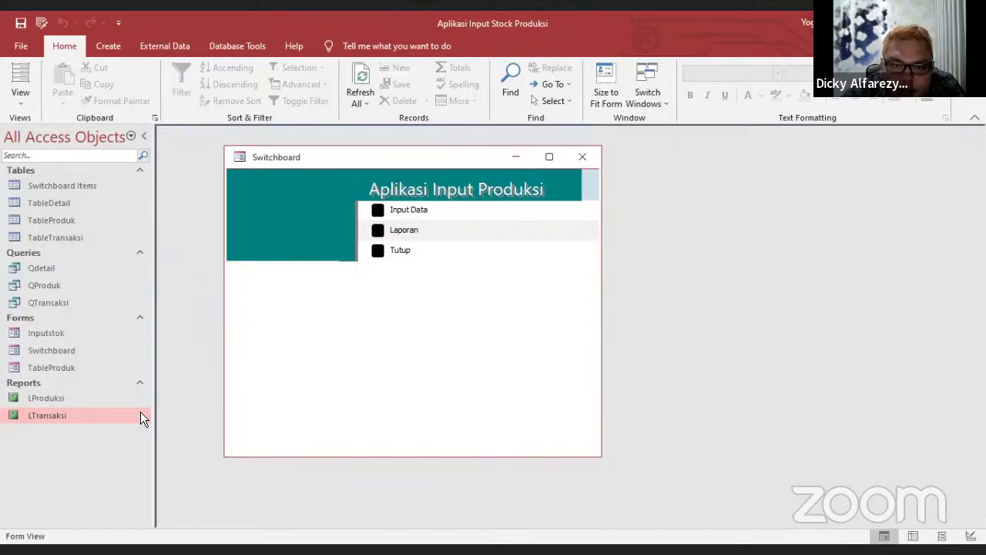
Open the empty Input Data Produk form through Input Data and reposition it
left_click(419, 212)
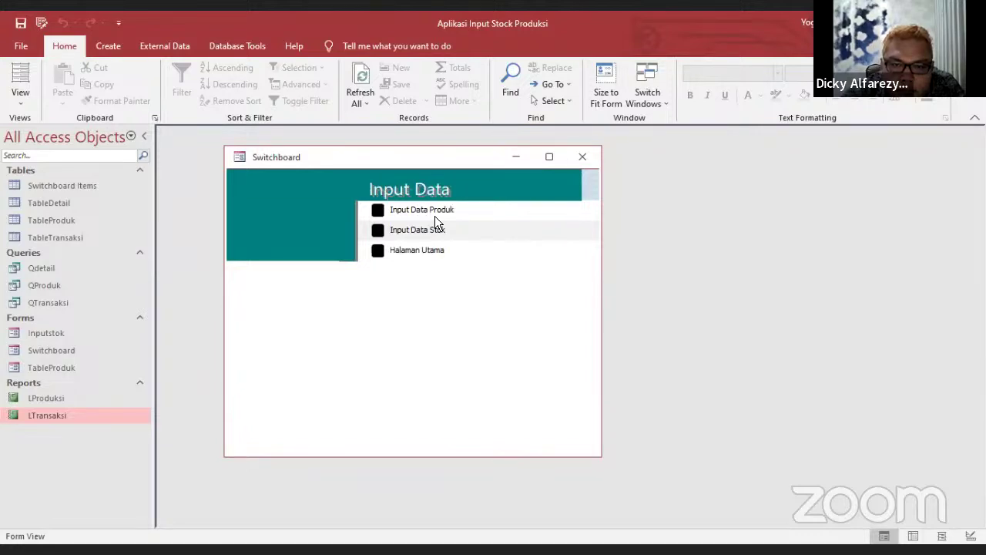
left_click(447, 212)
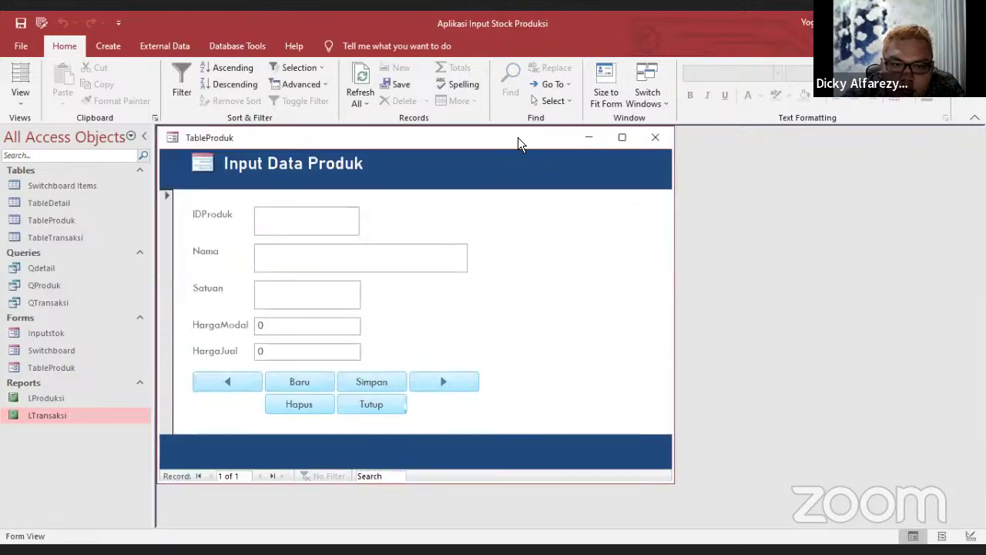
left_click_drag(517, 138, 563, 161)
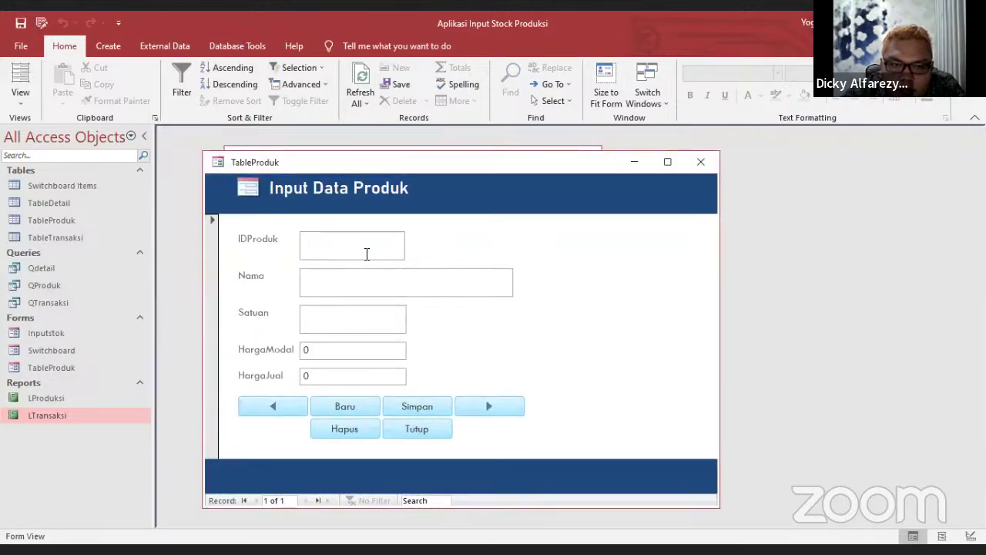
Close the product form, review the five products in TableProduk, then return to Halaman Utama
left_click(699, 163)
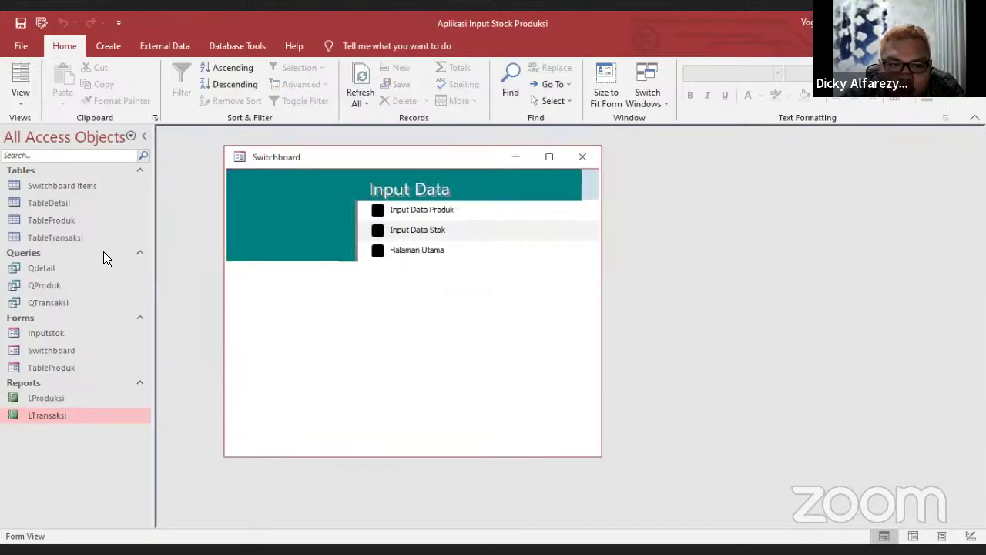
double_click(64, 220)
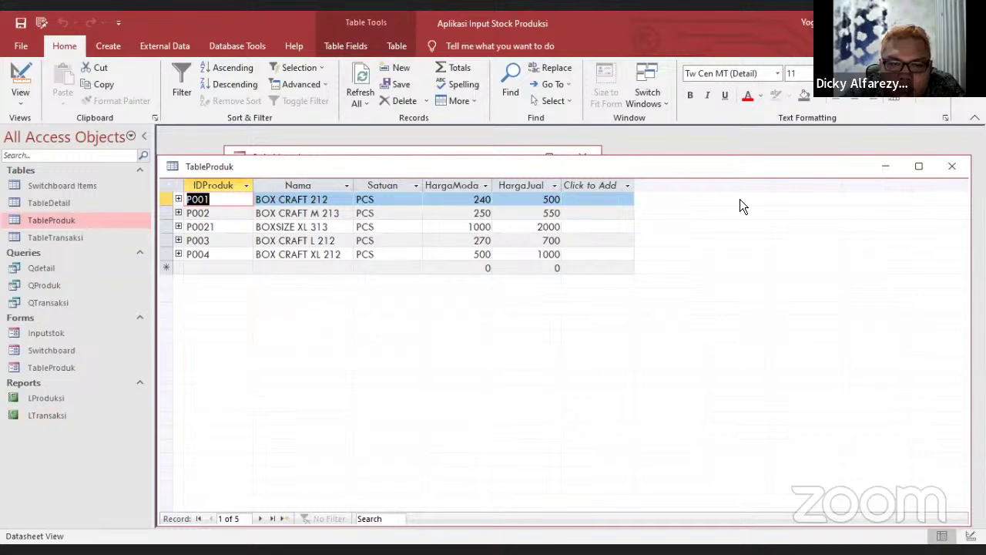
left_click_drag(663, 171, 380, 202)
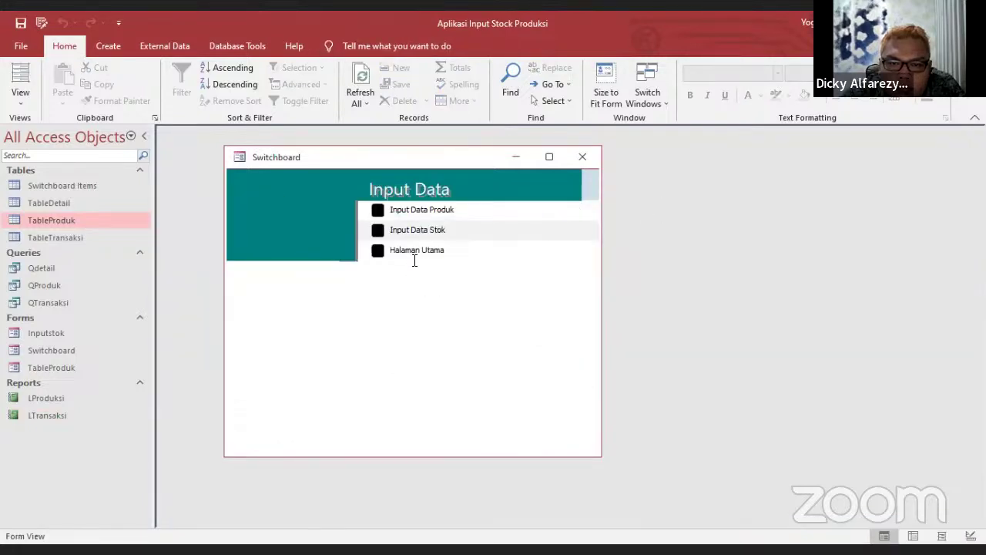
left_click(414, 250)
Open Input Data Produk and enter product p1212, 'box percobaan', unit pcs
left_click(416, 213)
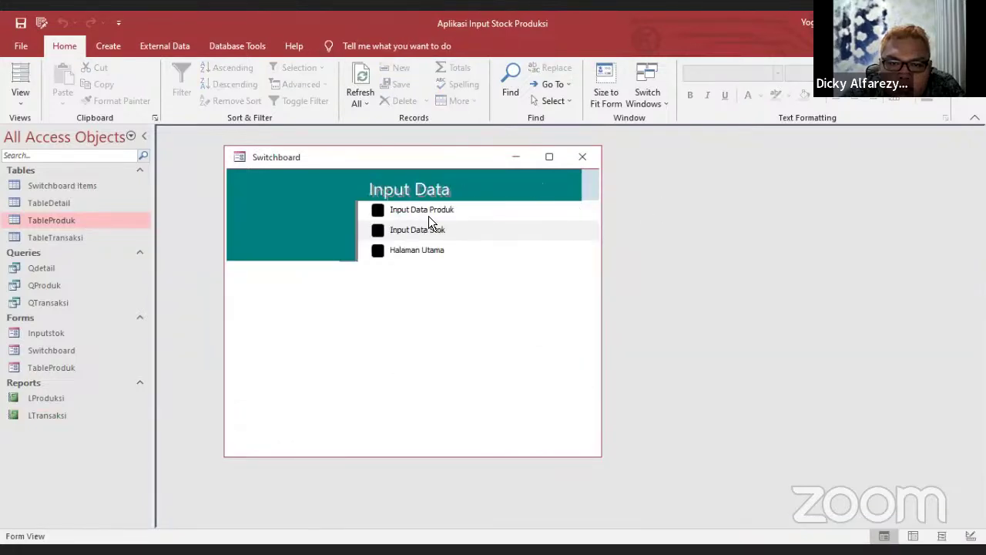
left_click(428, 210)
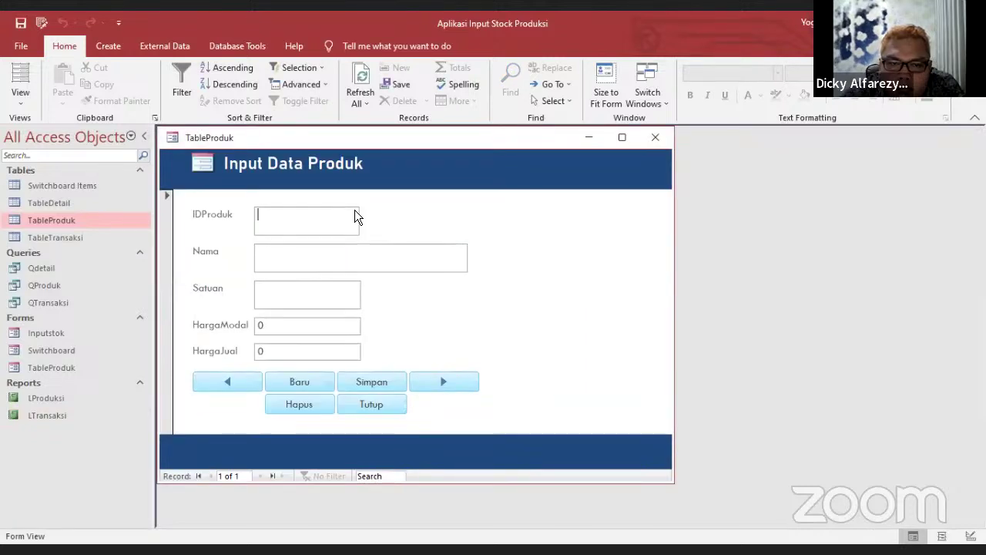
type("p1212")
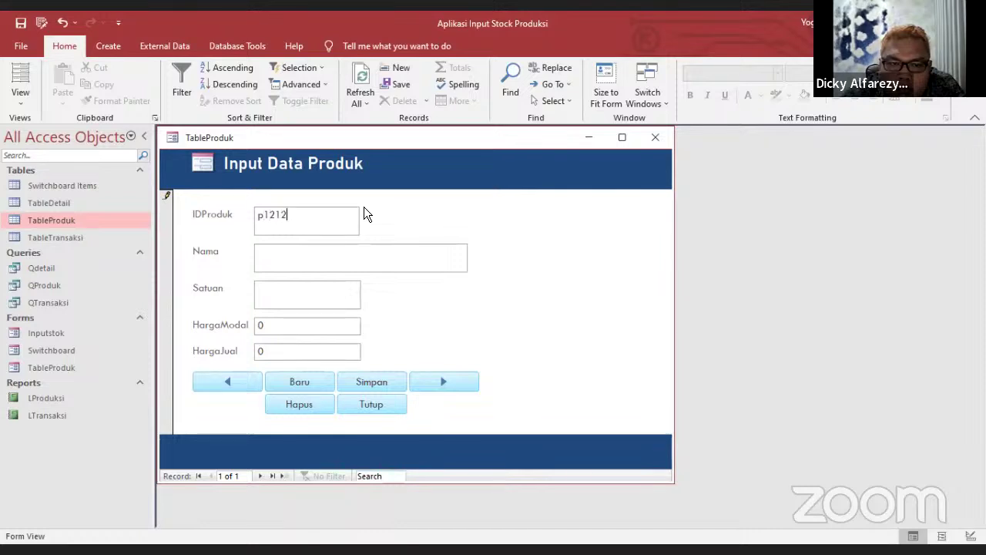
left_click(302, 251)
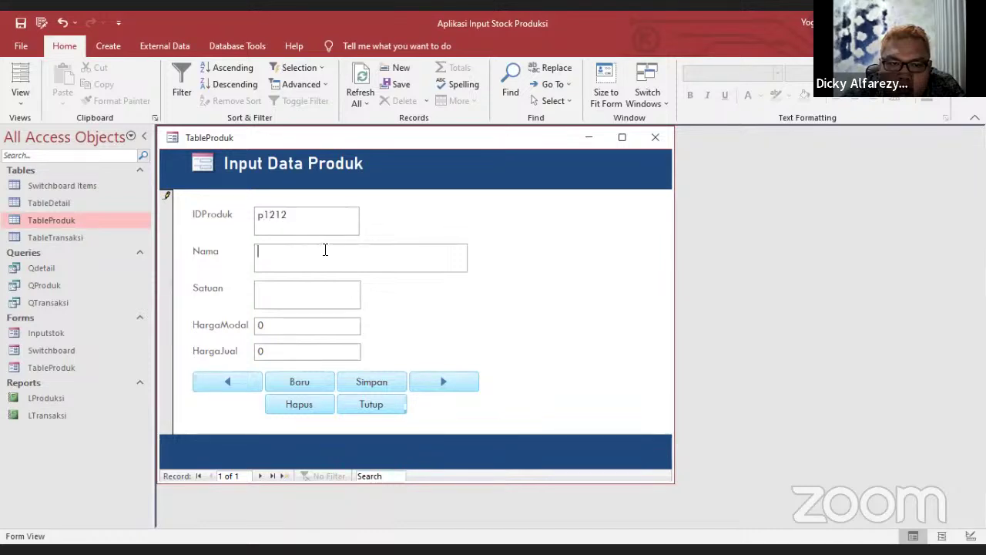
type("bo")
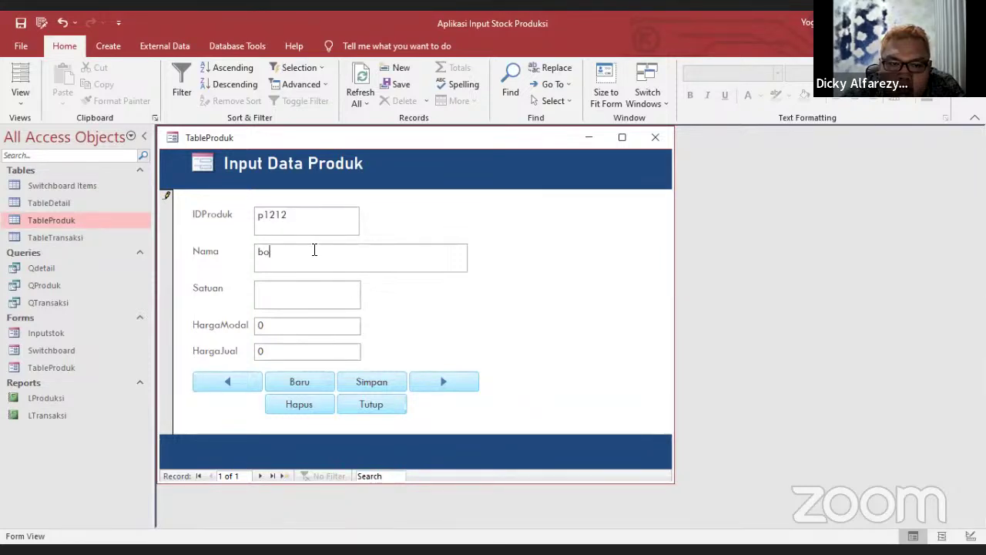
type("x perc")
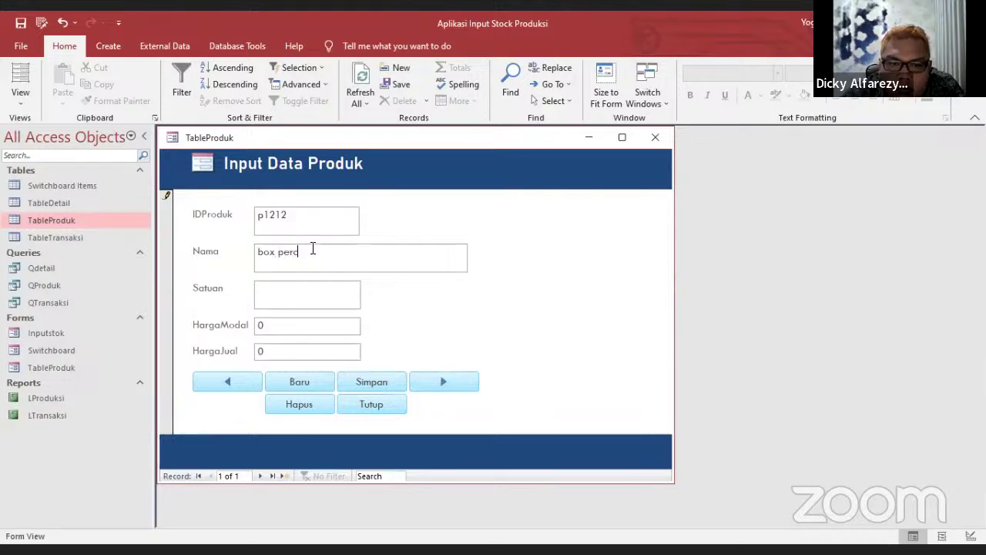
type("obaan")
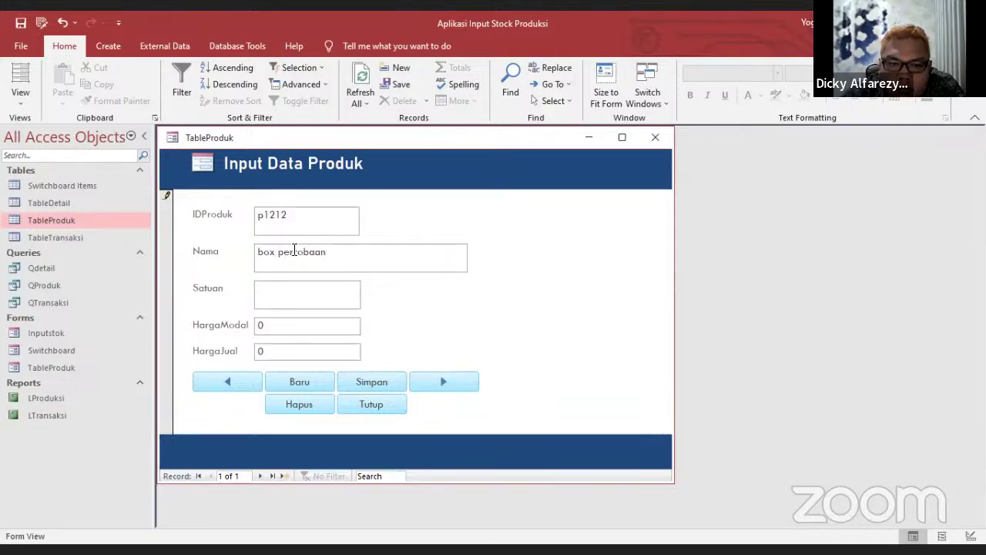
left_click(296, 287)
type("p")
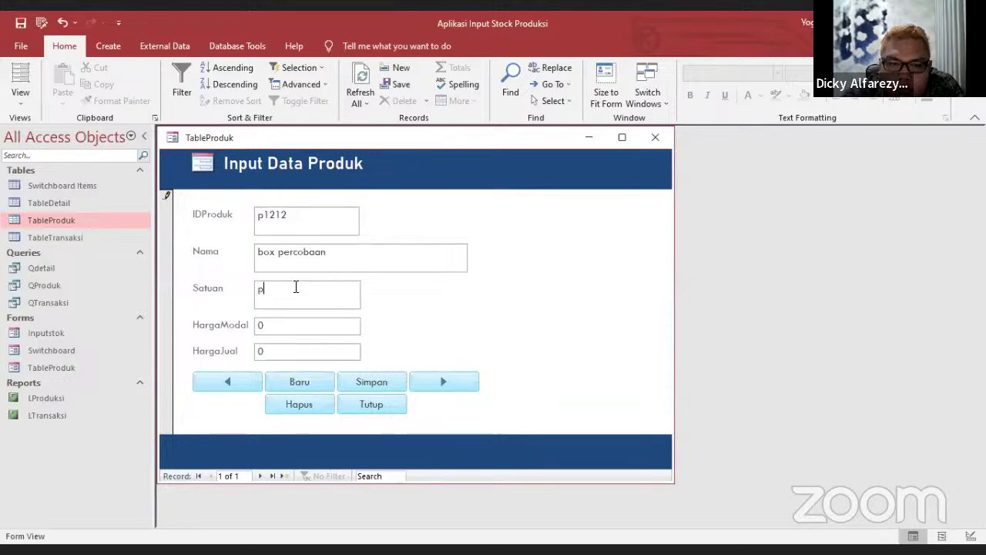
type("cs")
Set HargaModal 200 and HargaJual 500, click Baru, and close the product form
left_click(276, 327)
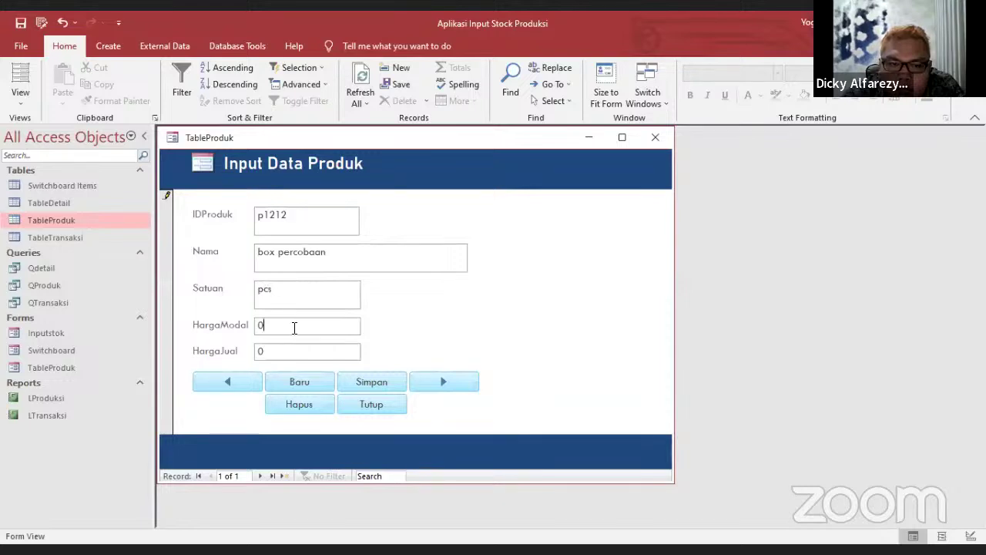
type("2")
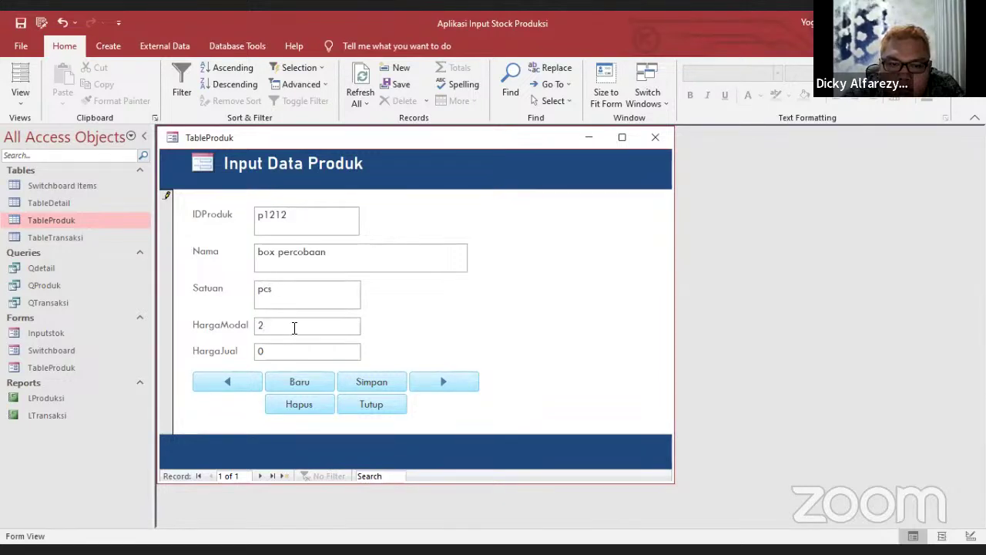
type("00")
left_click(284, 347)
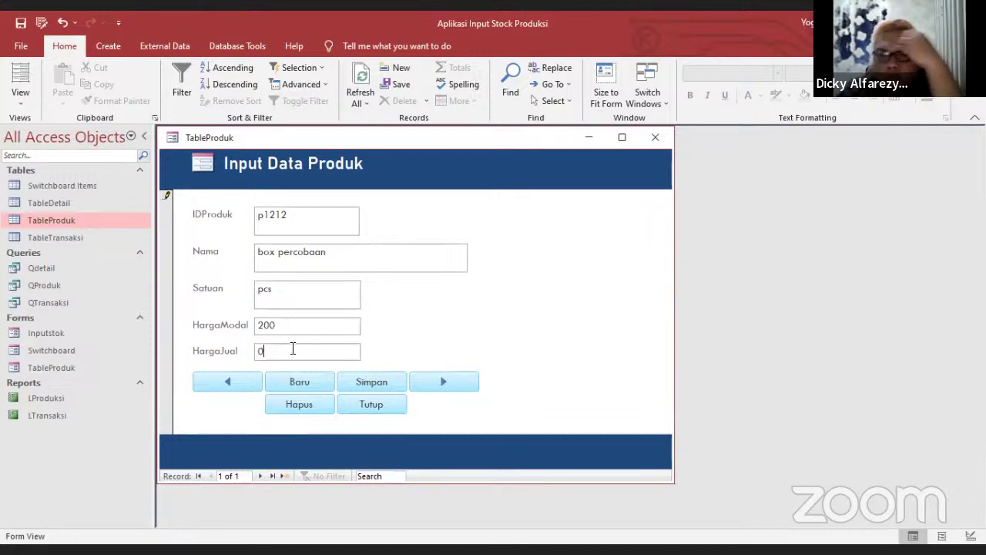
key("BackSpace")
type("500")
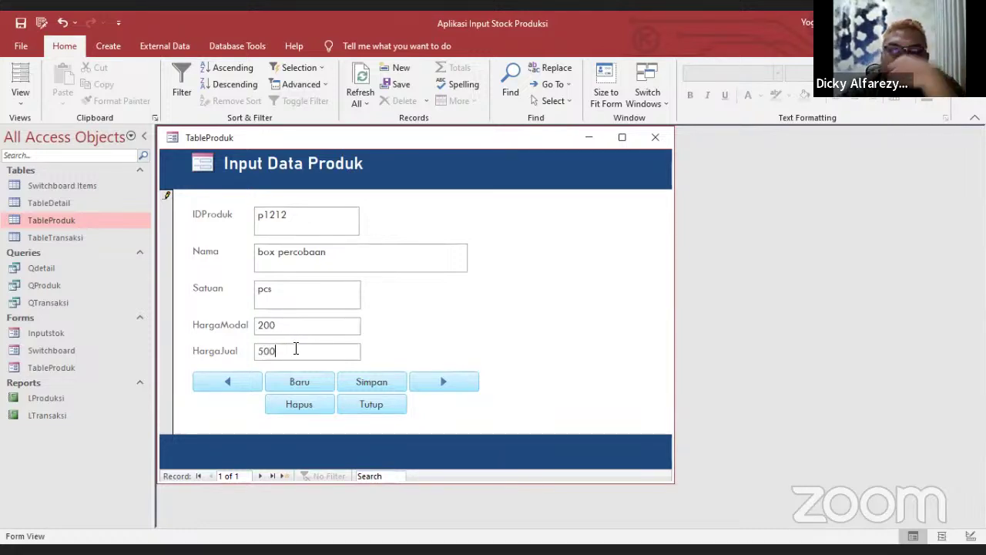
left_click(309, 383)
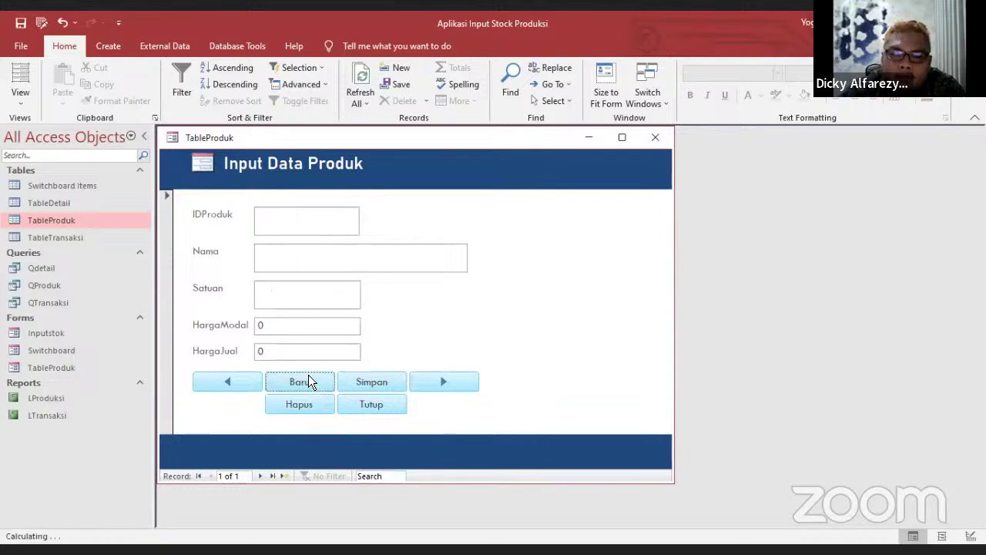
left_click(656, 139)
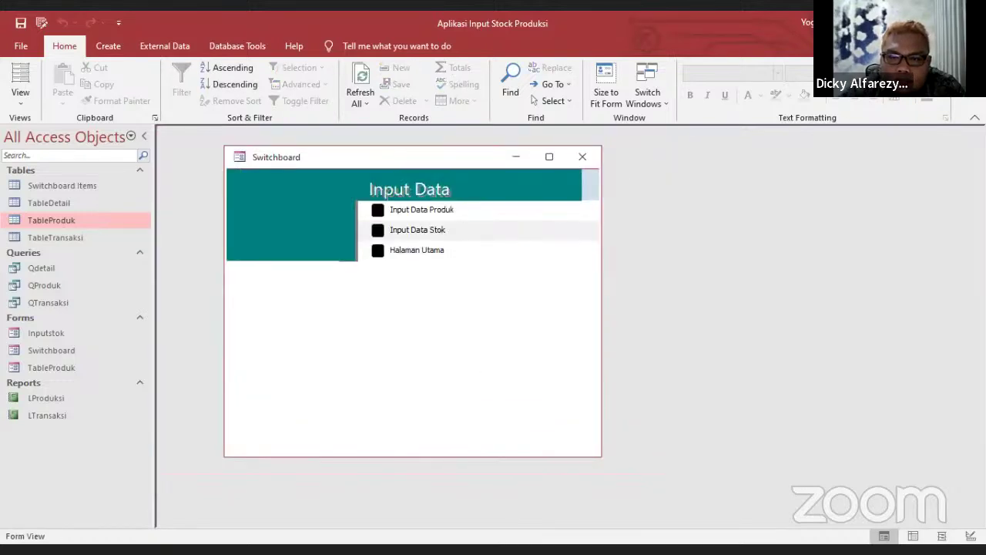
double_click(55, 219)
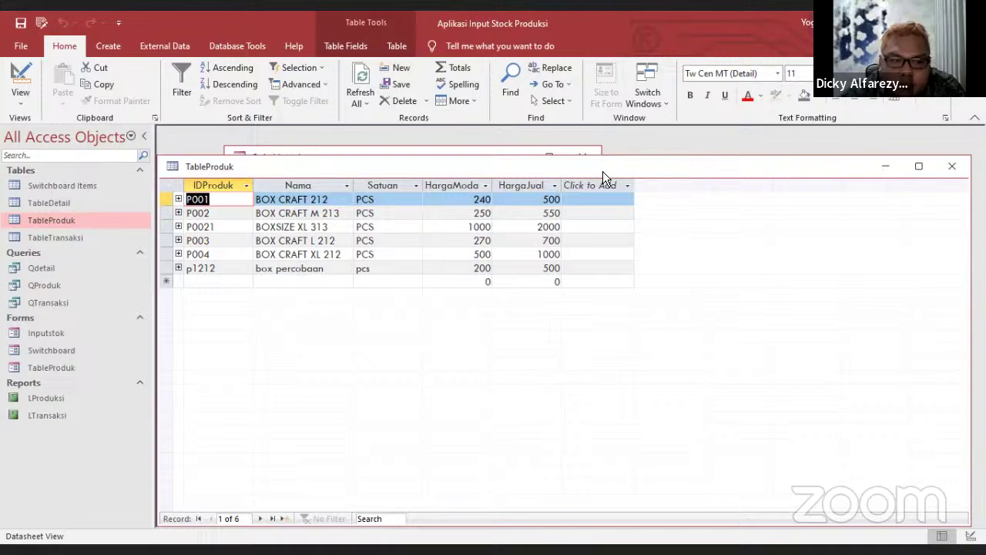
left_click(693, 170)
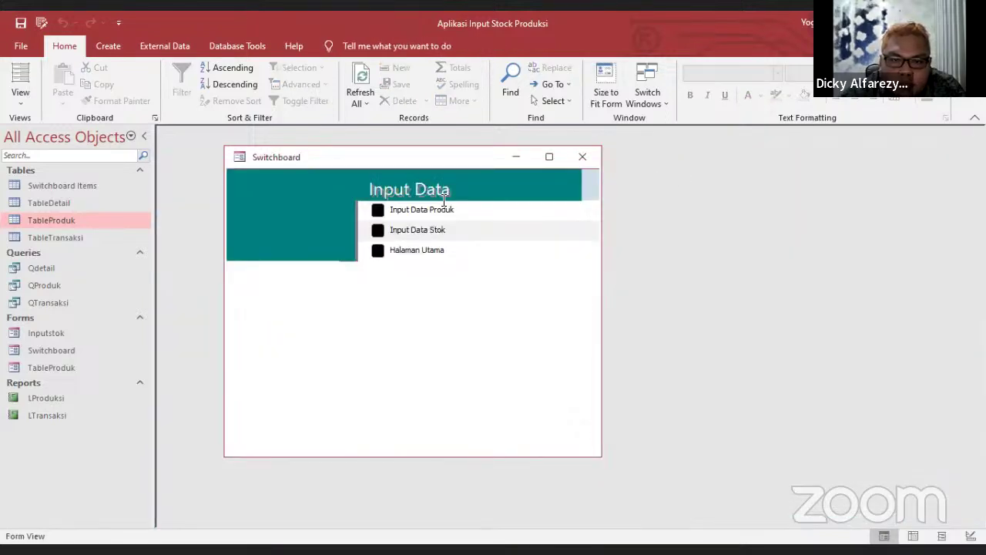
left_click(417, 231)
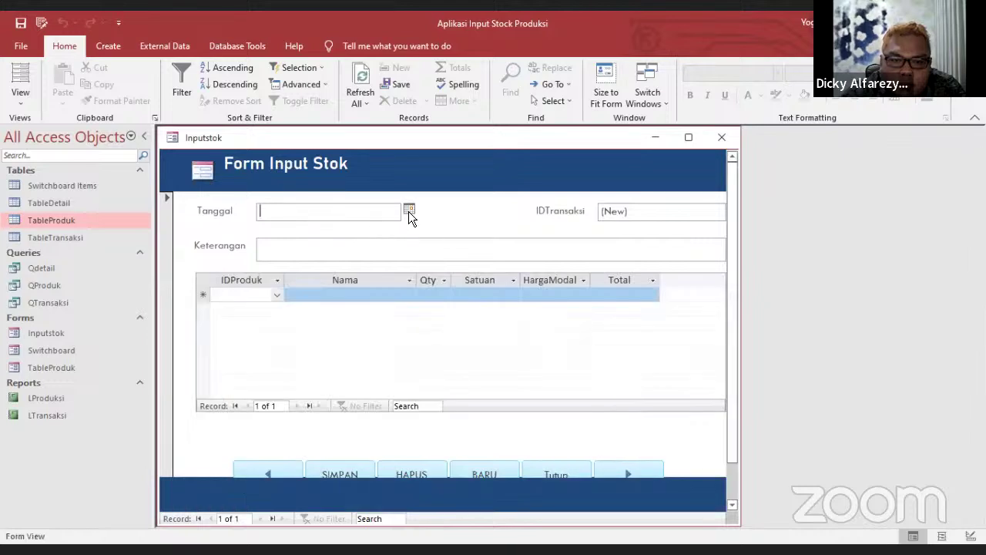
Set the transaction date to 9/30/2022 and the Keterangan to 'produksi box'
left_click(409, 209)
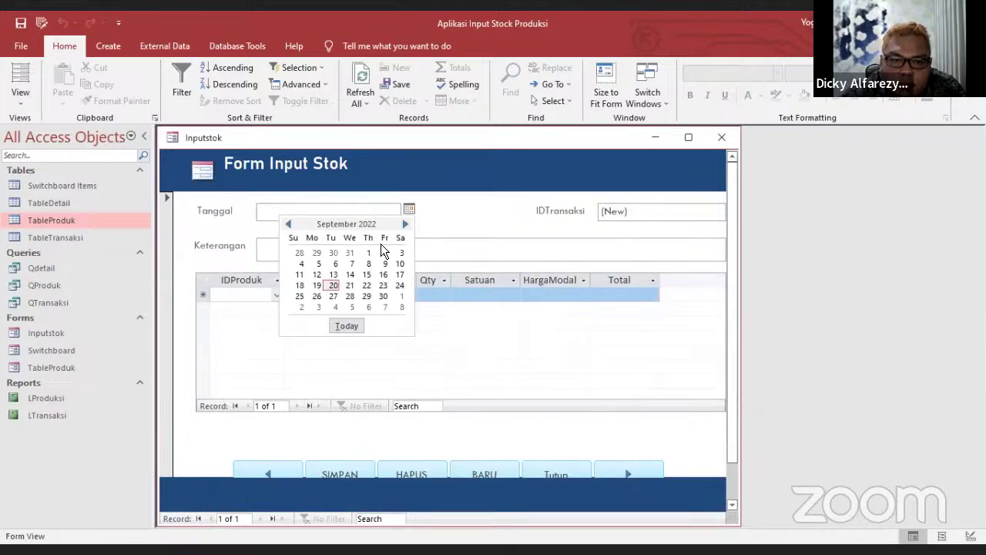
left_click(384, 298)
left_click(297, 249)
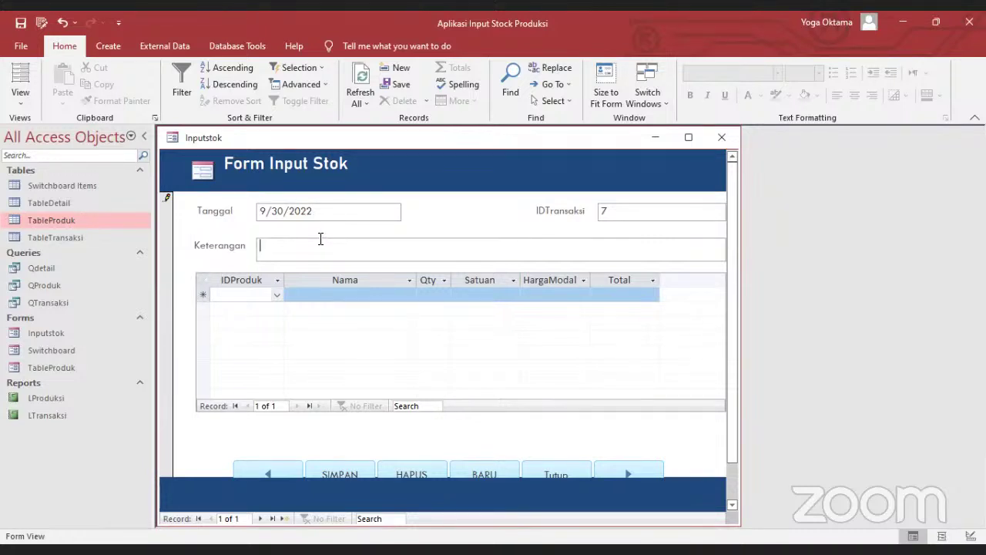
type("produksi")
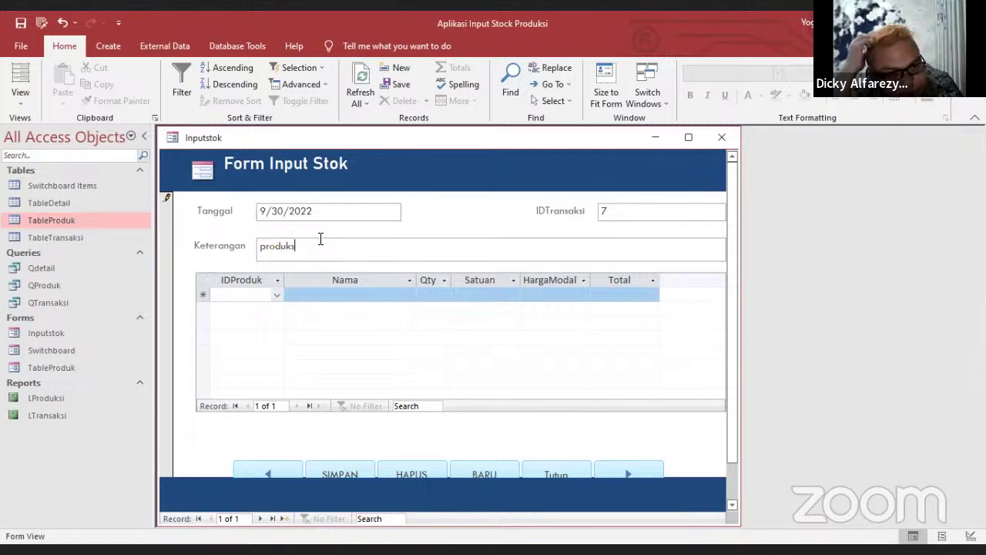
type(" bo")
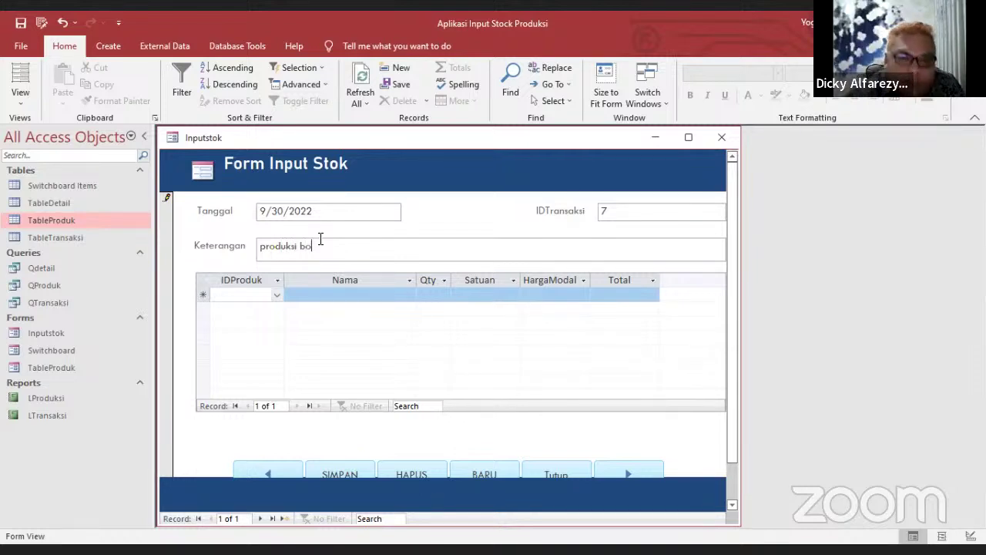
type("x")
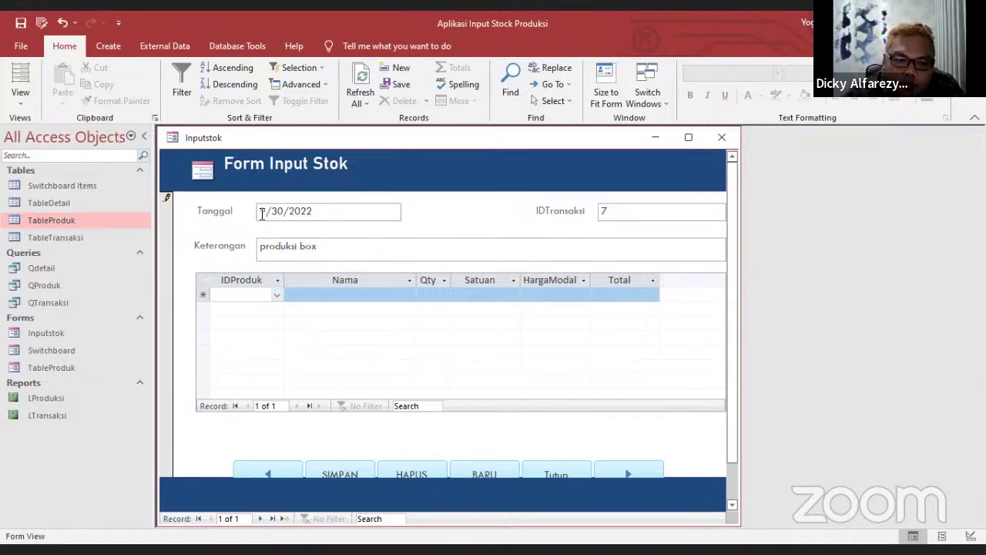
Add a transaction line for product p1212 with quantity 2000
left_click(276, 296)
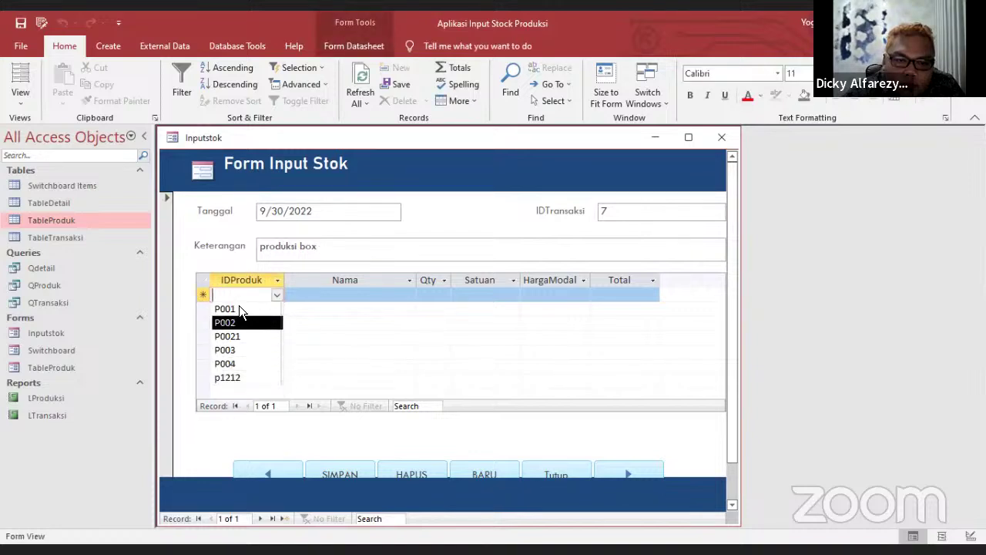
left_click(247, 378)
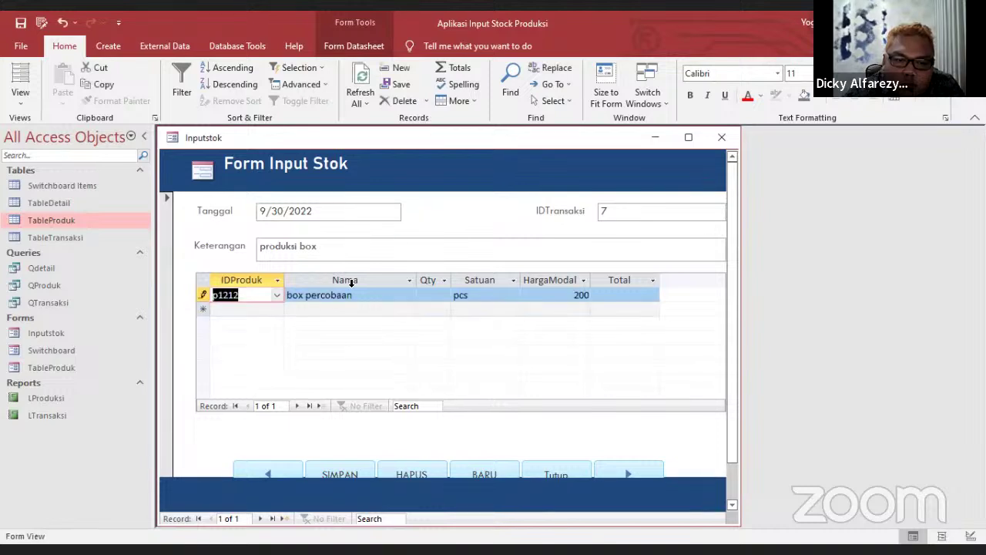
left_click(442, 294)
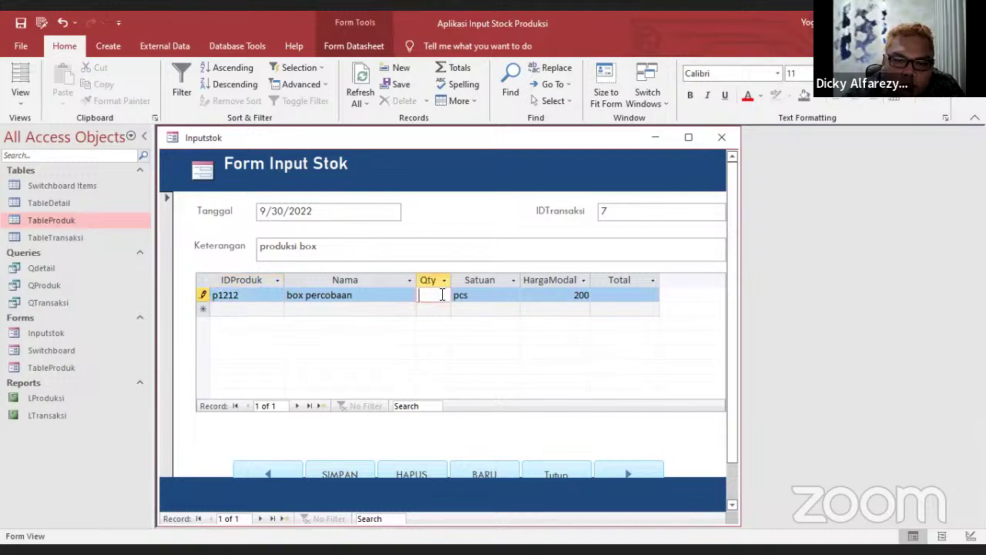
type("2000")
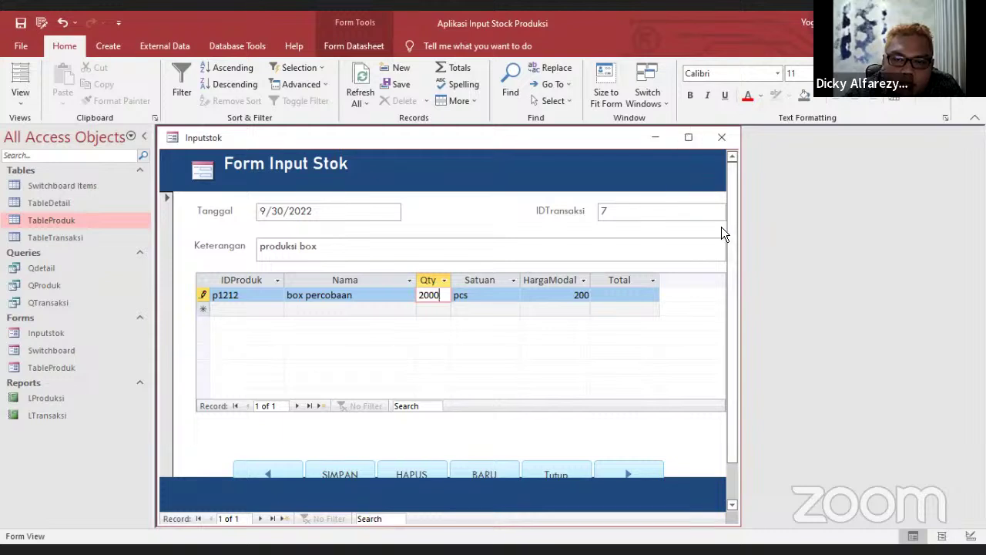
left_click_drag(736, 230, 709, 253)
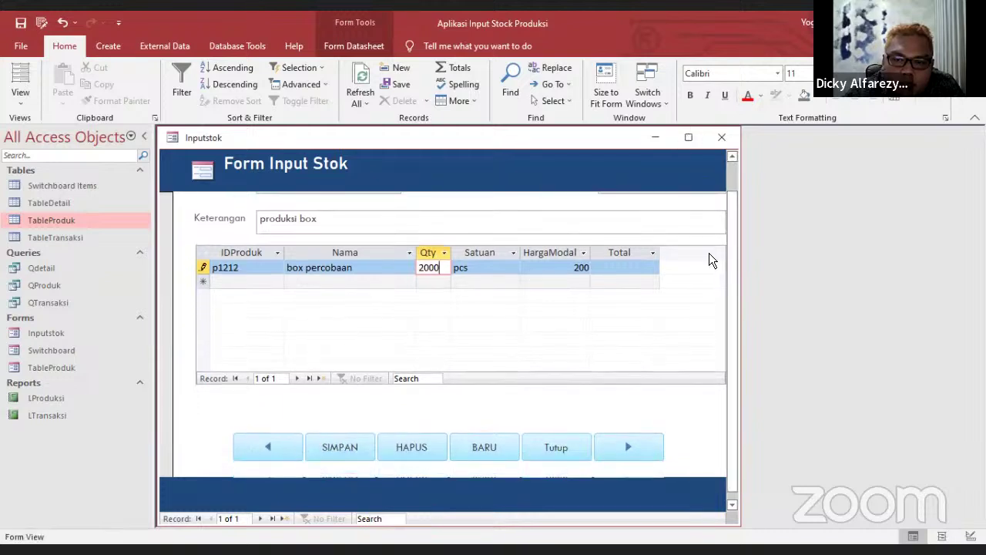
Save transaction 7 with SIMPAN, close the stock form, and open the transaction table
left_click(350, 445)
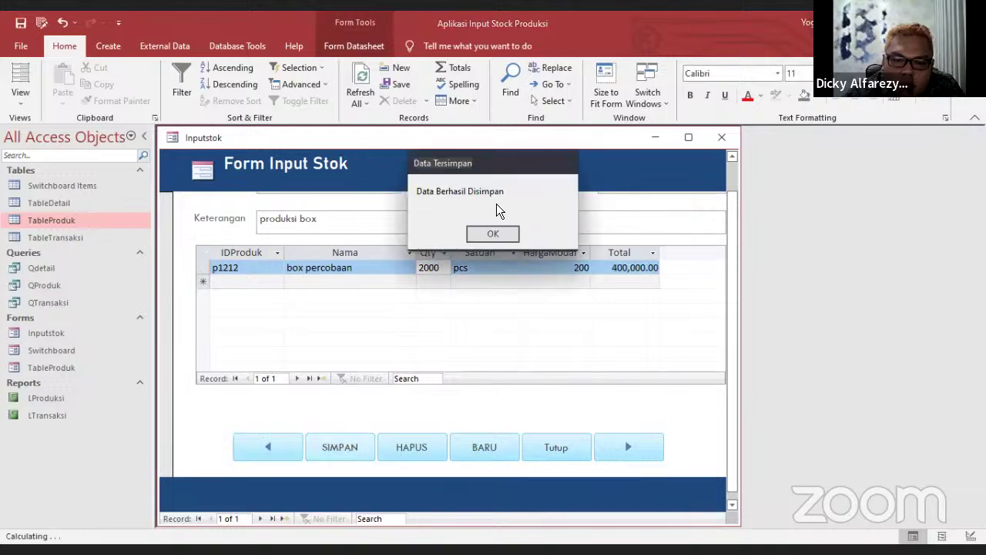
left_click(493, 234)
left_click(724, 136)
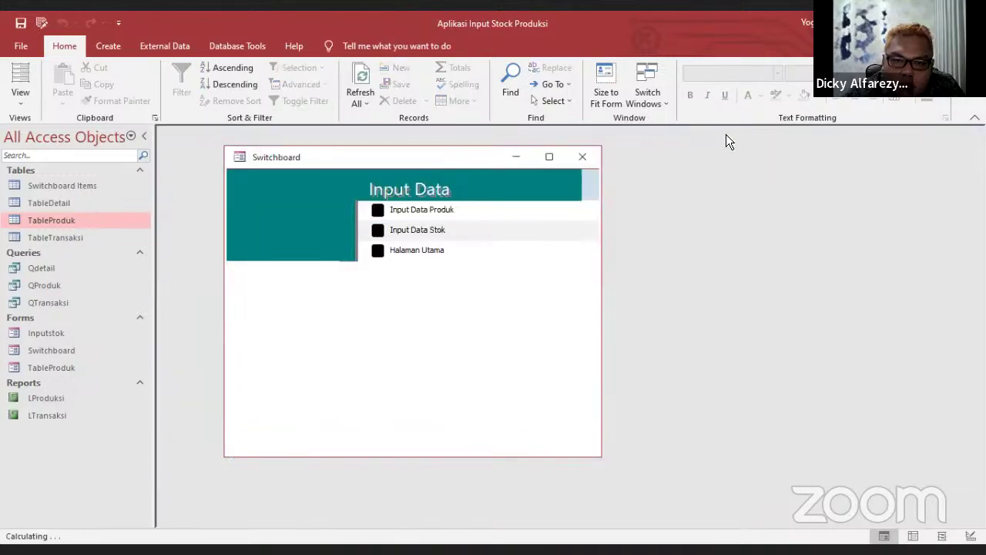
double_click(51, 238)
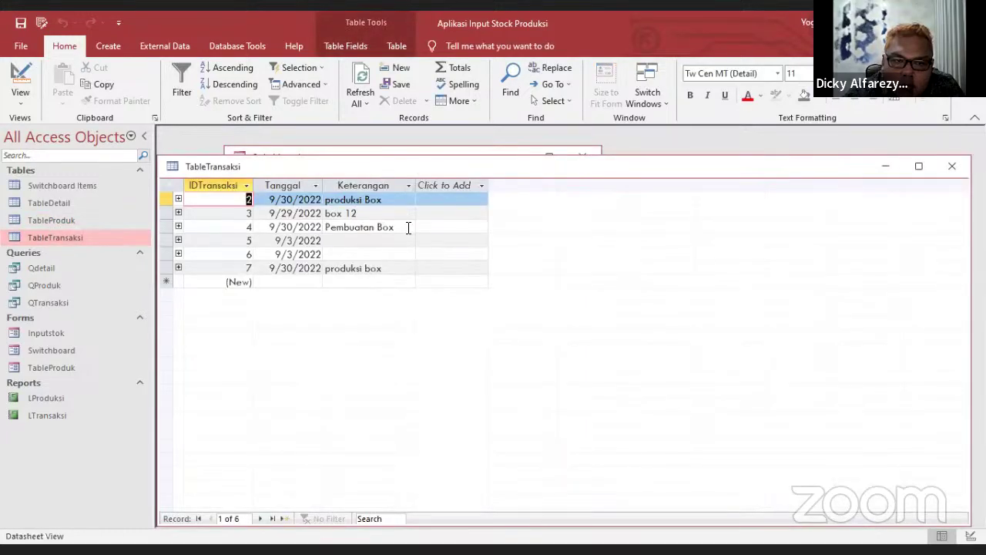
Widen the Keterangan column to check the new entry, then close the transaction table
left_click_drag(414, 185, 445, 184)
left_click(462, 185)
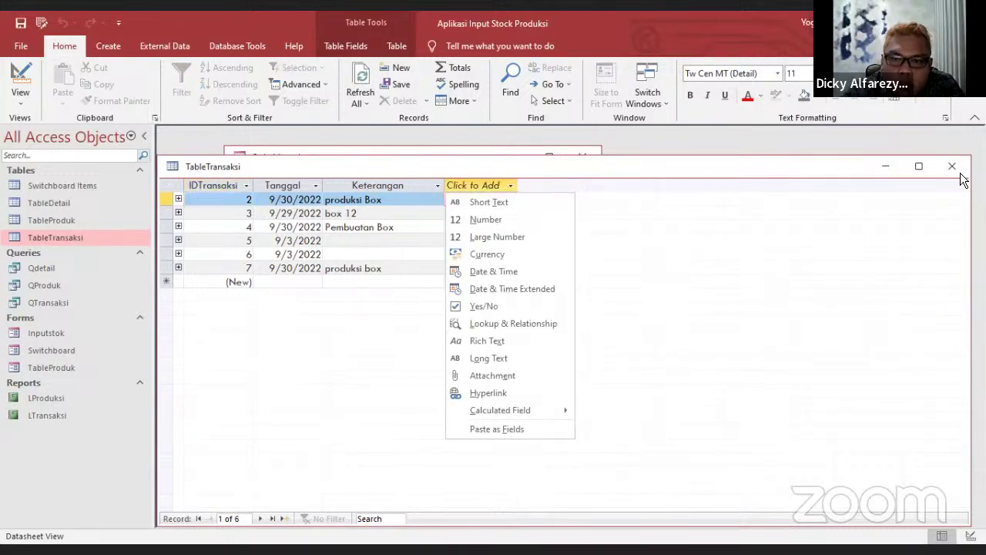
key("ctrl+w")
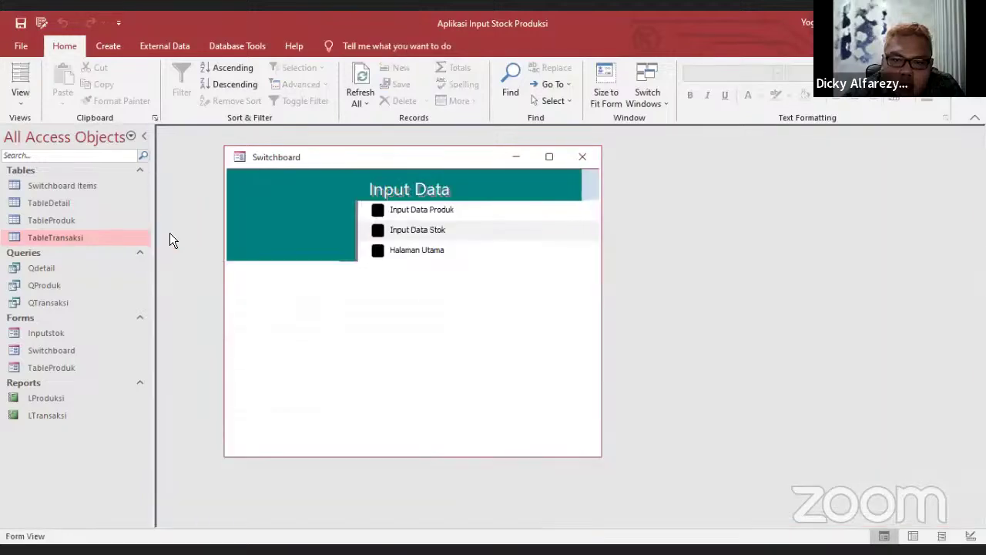
Verify transaction 7 (p1212, 2000 pcs, 400,000.00) in QTransaksi, close it, and return to Halaman Utama
double_click(57, 300)
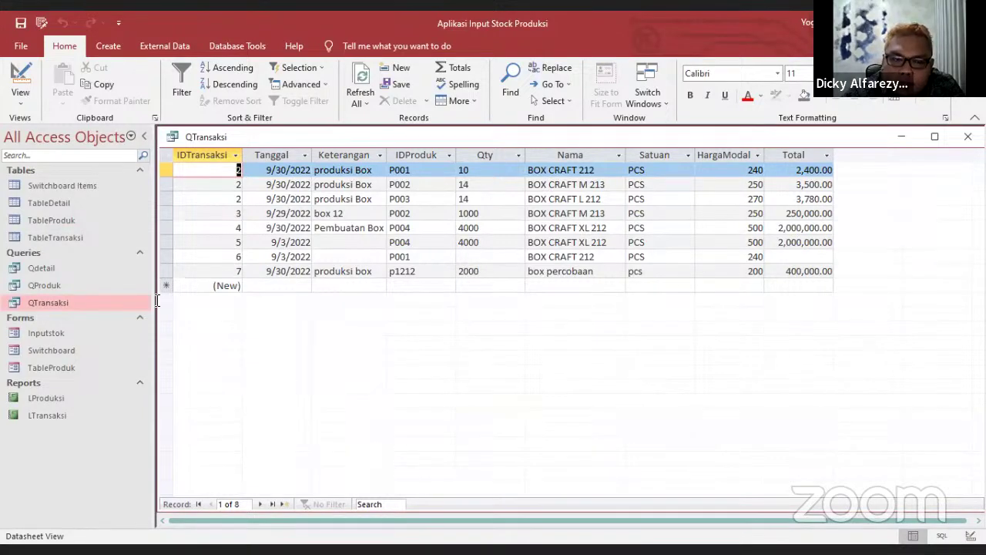
left_click_drag(264, 137, 269, 147)
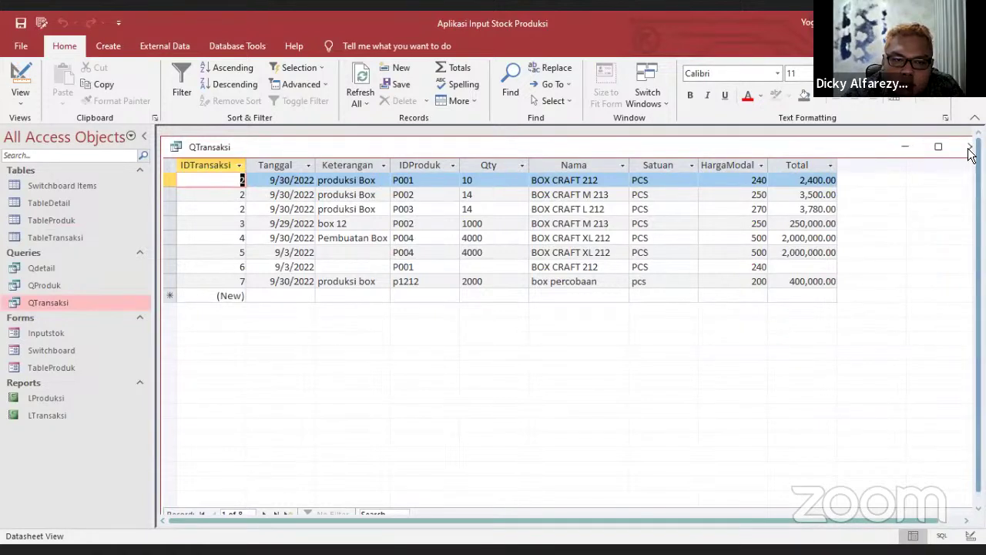
left_click(969, 146)
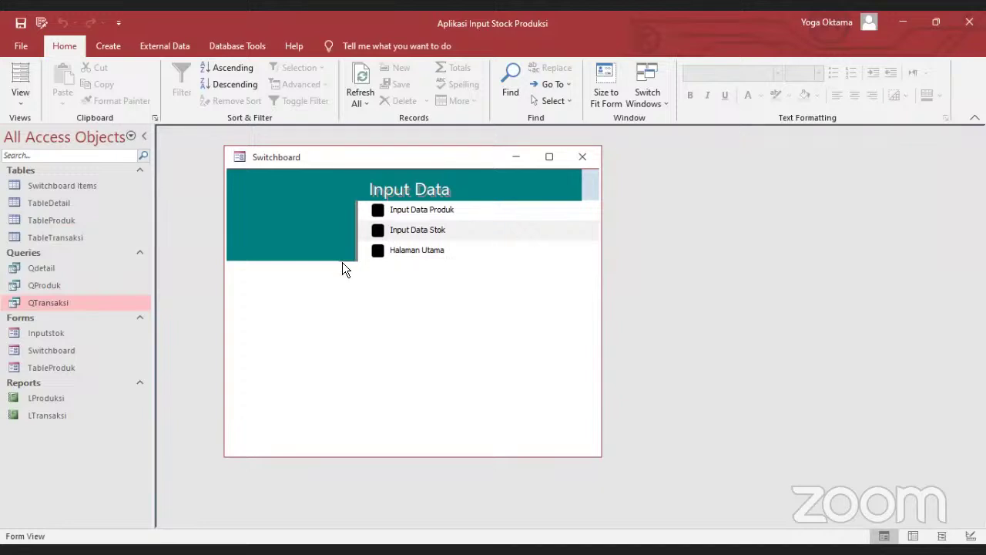
left_click(412, 252)
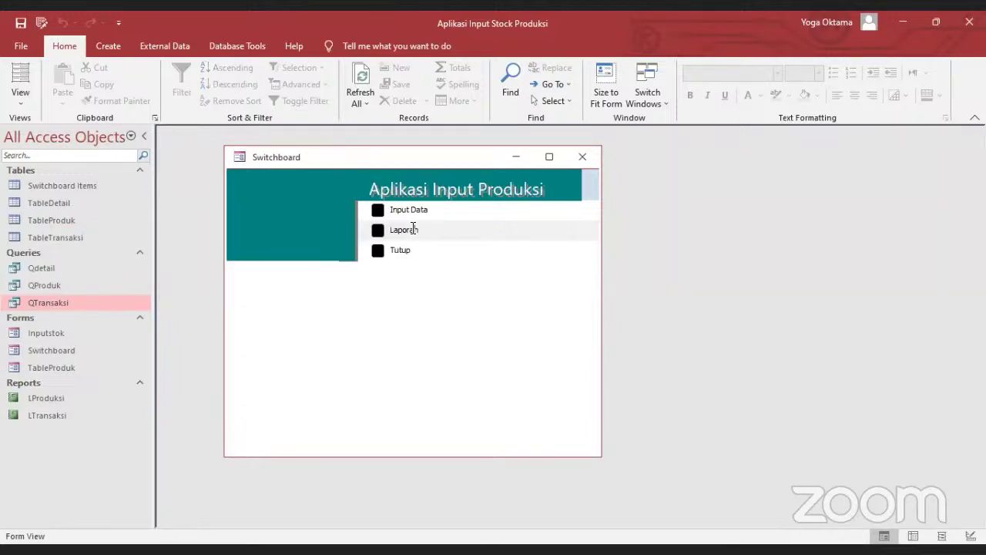
Open Laporan Data Transaksi and scroll through transactions 2–7, including transaction 7
left_click(413, 229)
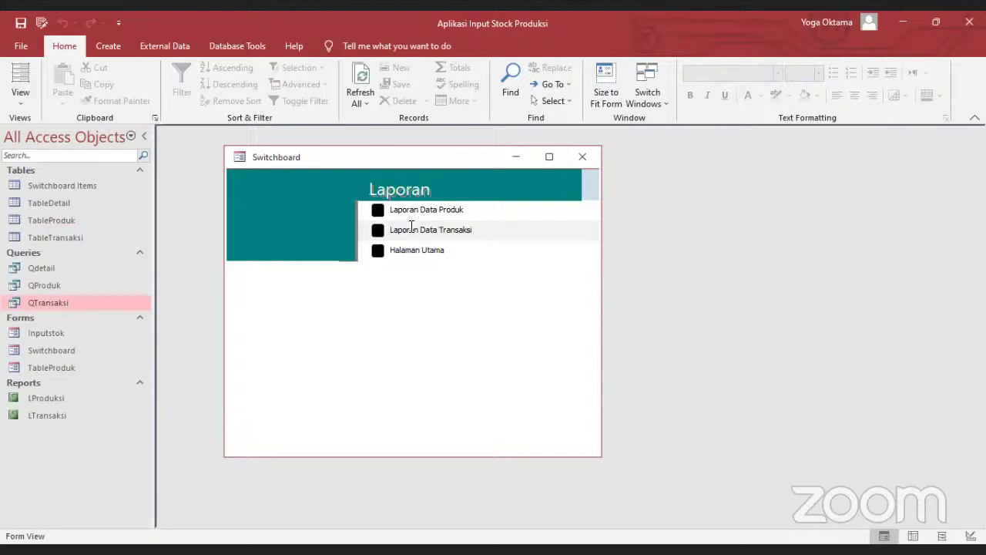
left_click(450, 232)
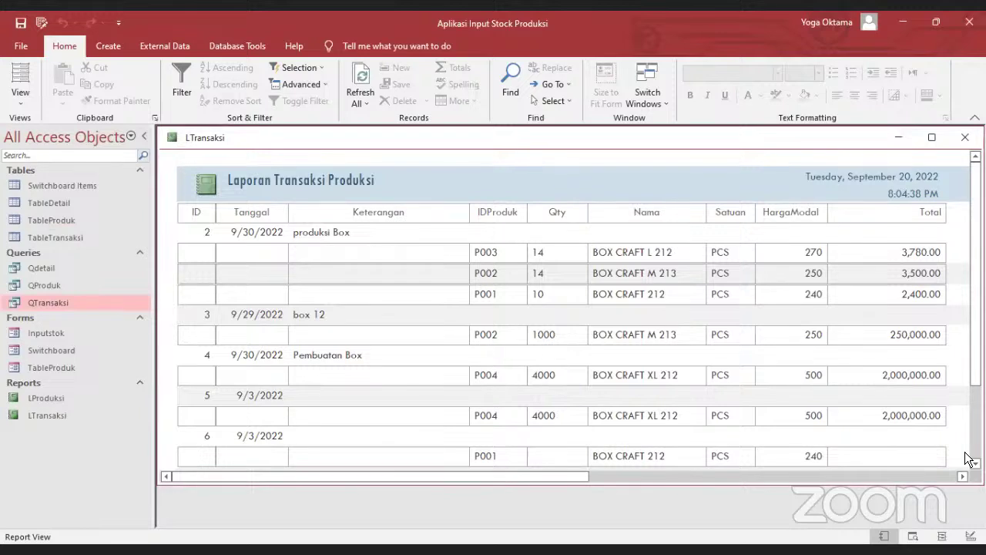
scroll(378, 357, "down", 3)
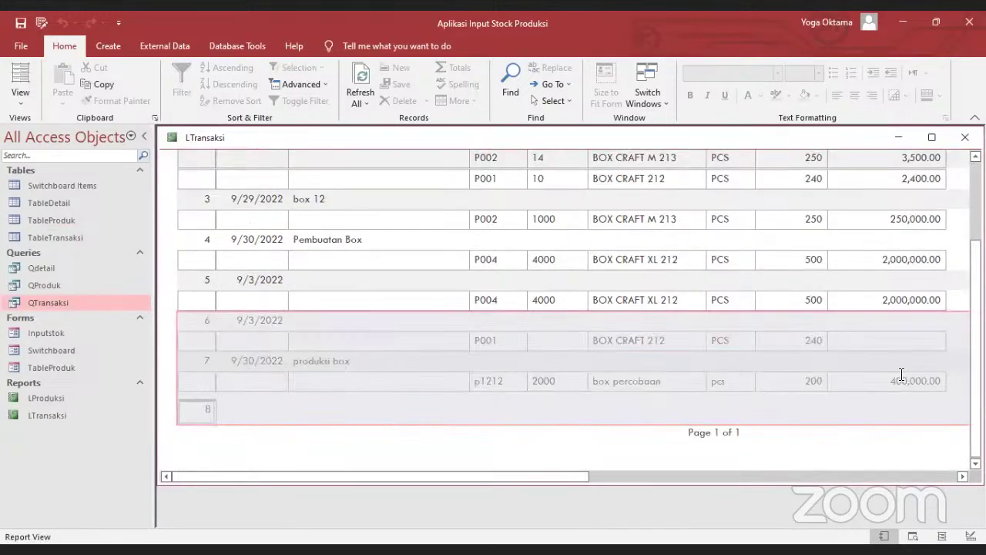
scroll(898, 353, "up", 2)
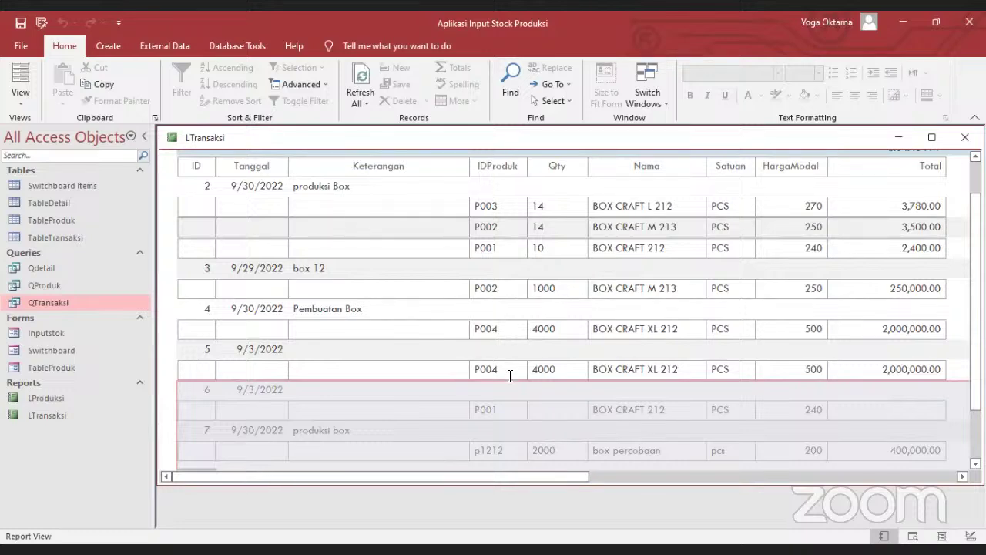
scroll(567, 352, "down", 2)
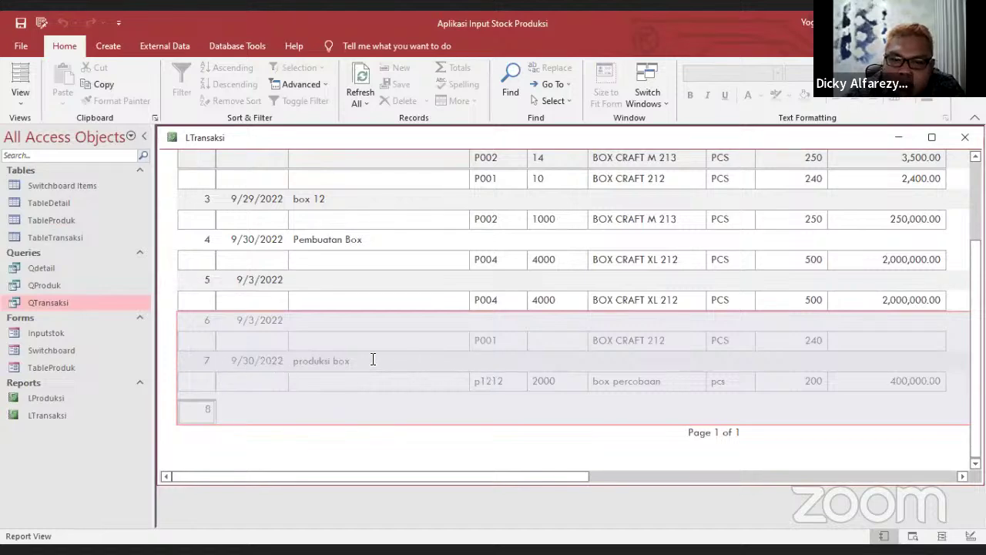
scroll(534, 356, "up", 3)
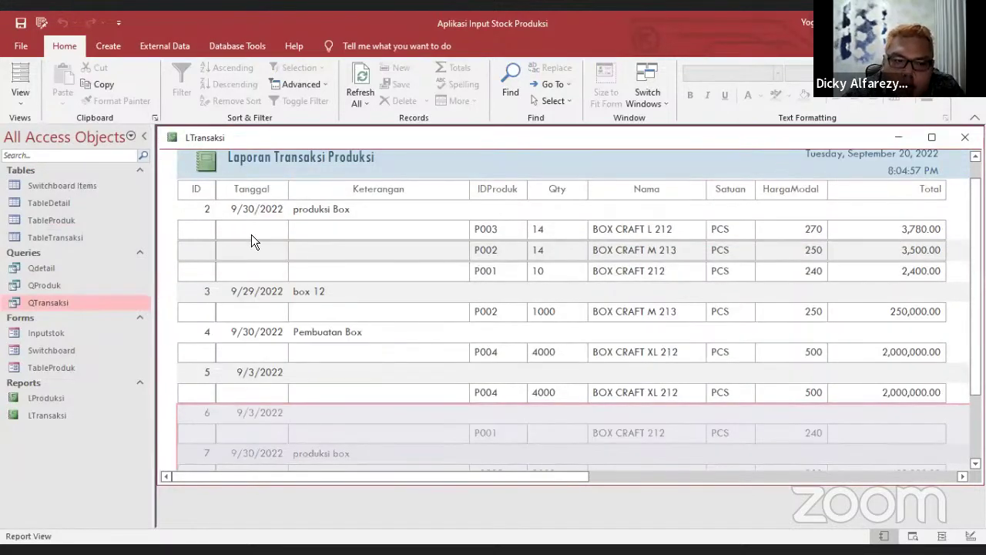
Open the Relationships diagram from the Database Tools ribbon
left_click(139, 45)
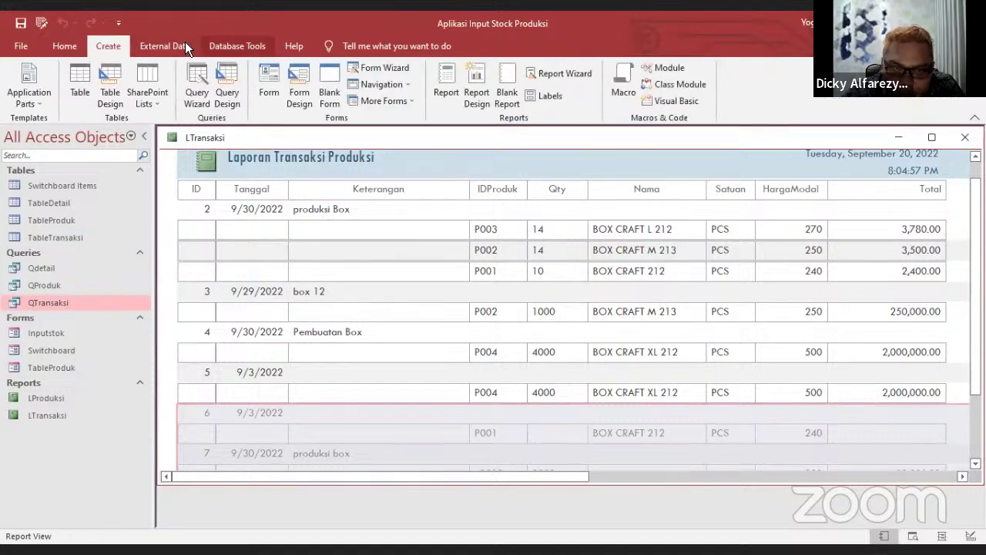
left_click(185, 43)
left_click(254, 45)
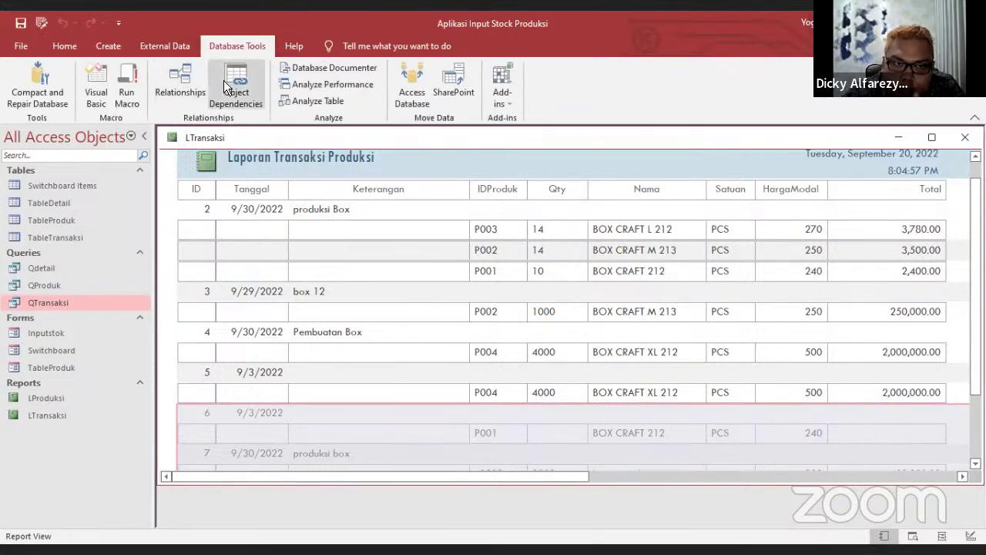
left_click(181, 81)
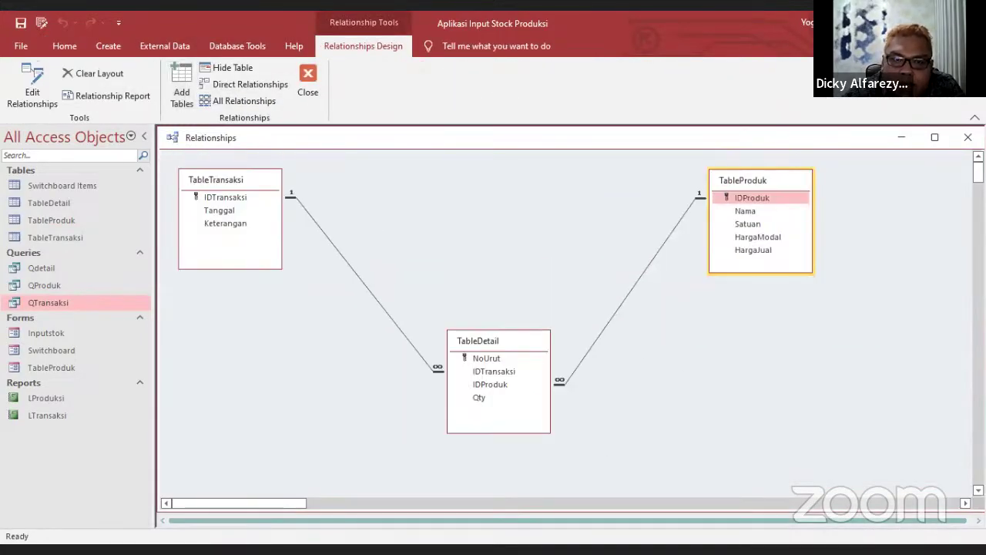
Inspect the table relationships, close them, and open the Qdetail query maximized
scroll(567, 324, "down", 5)
scroll(566, 324, "up", 5)
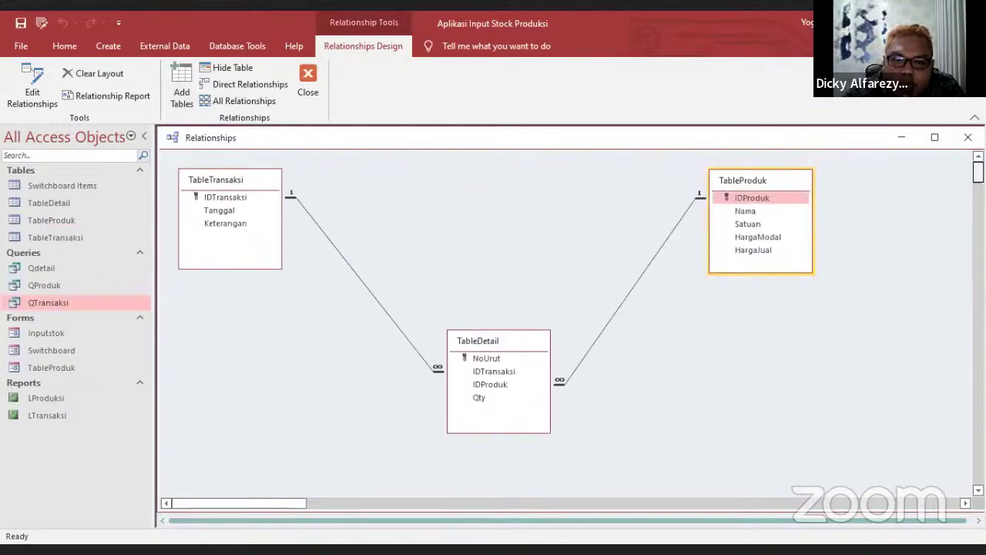
left_click(305, 85)
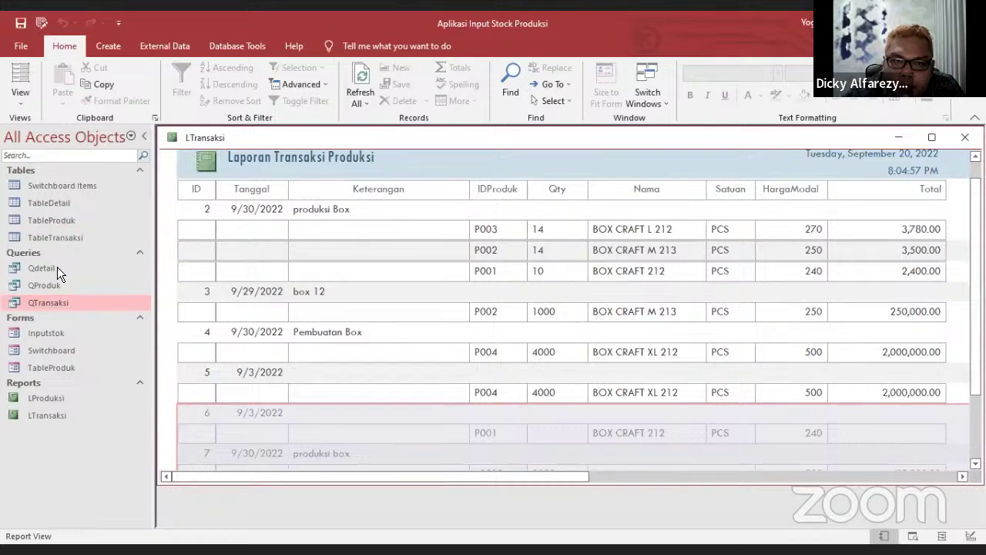
double_click(56, 267)
left_click(658, 197)
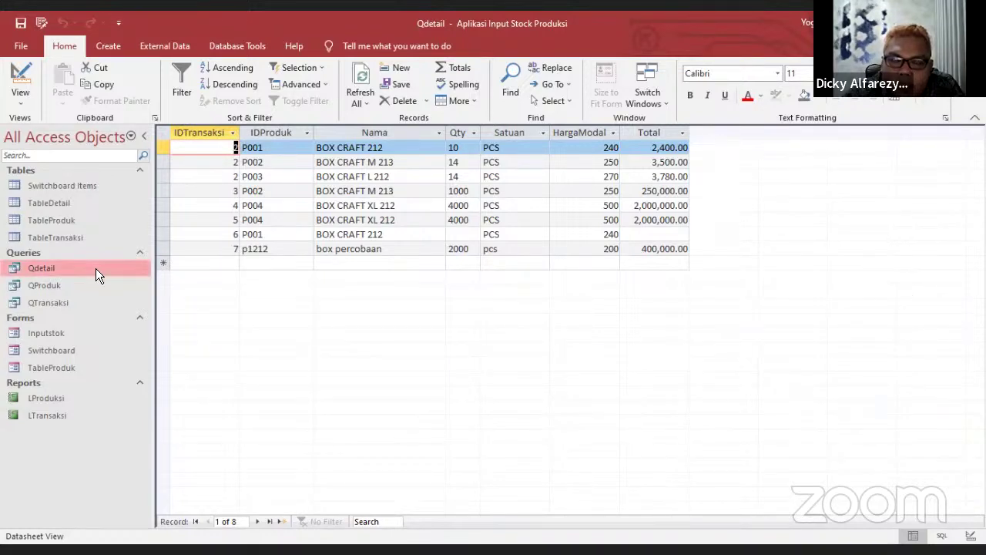
Open QProduk and QTransaksi, tidy column widths, then show QProduk with box percobaan at stock 2000
double_click(51, 283)
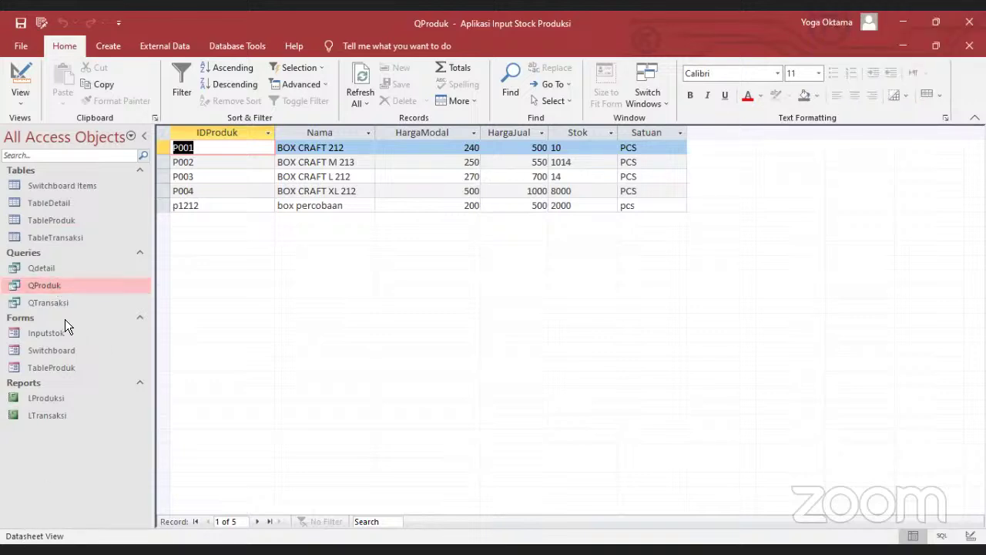
double_click(70, 302)
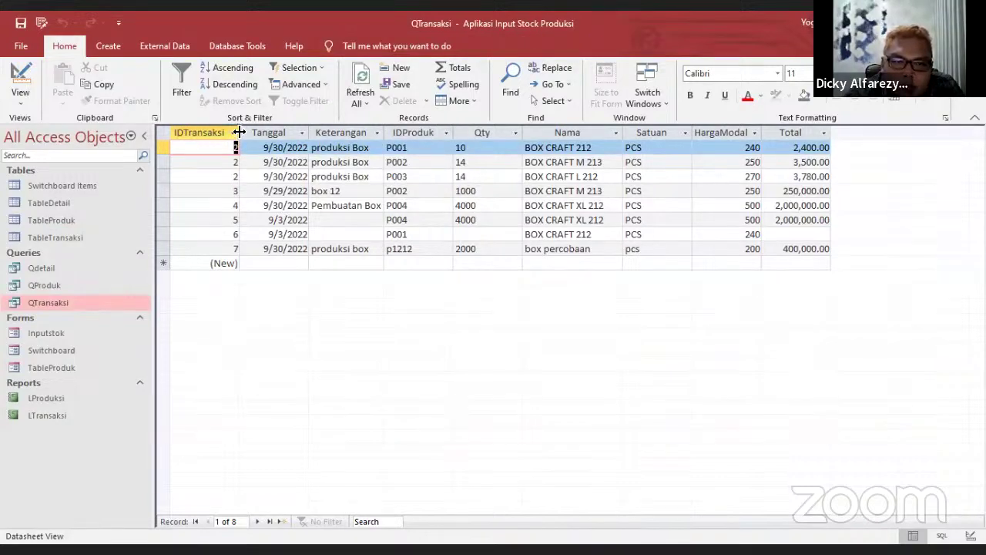
left_click_drag(239, 135, 241, 146)
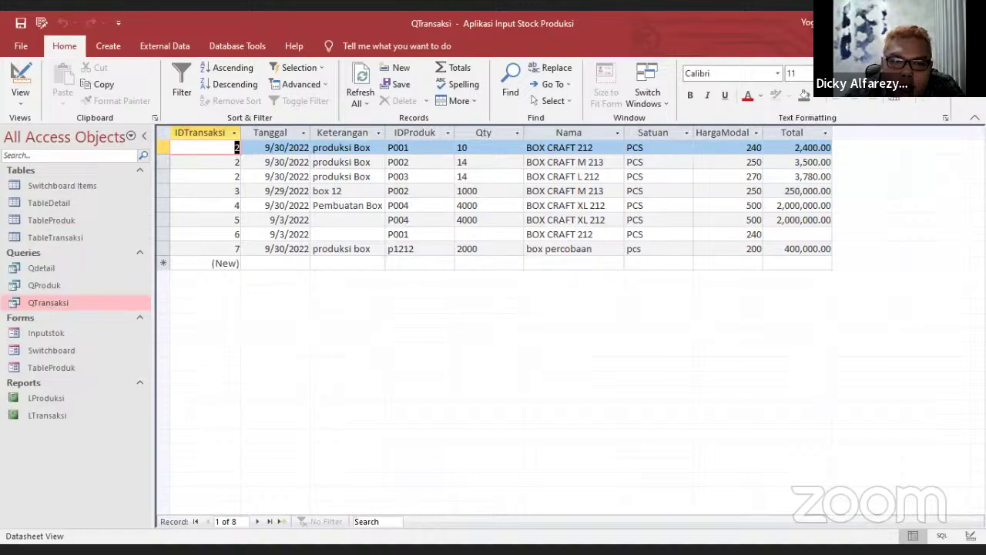
left_click(509, 135)
left_click_drag(524, 133, 522, 132)
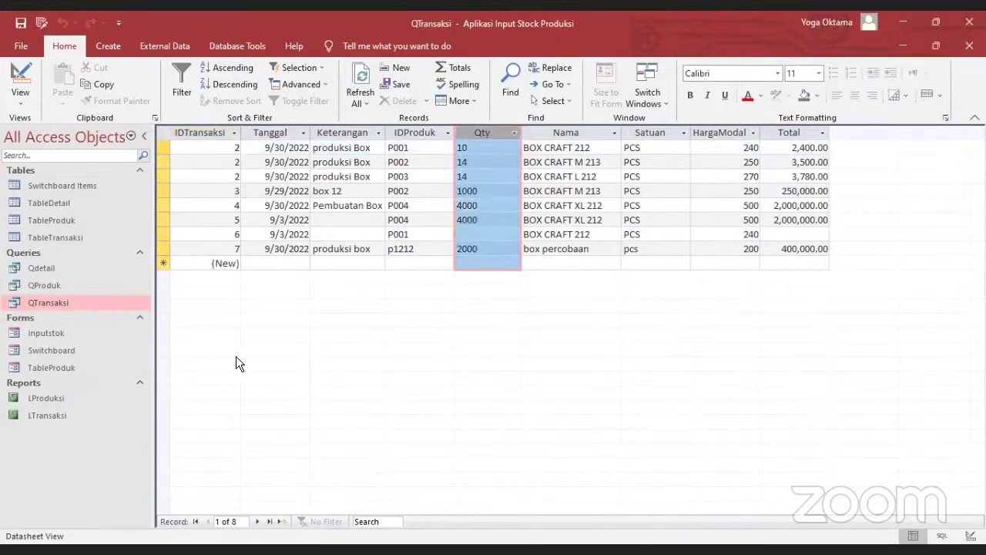
double_click(79, 284)
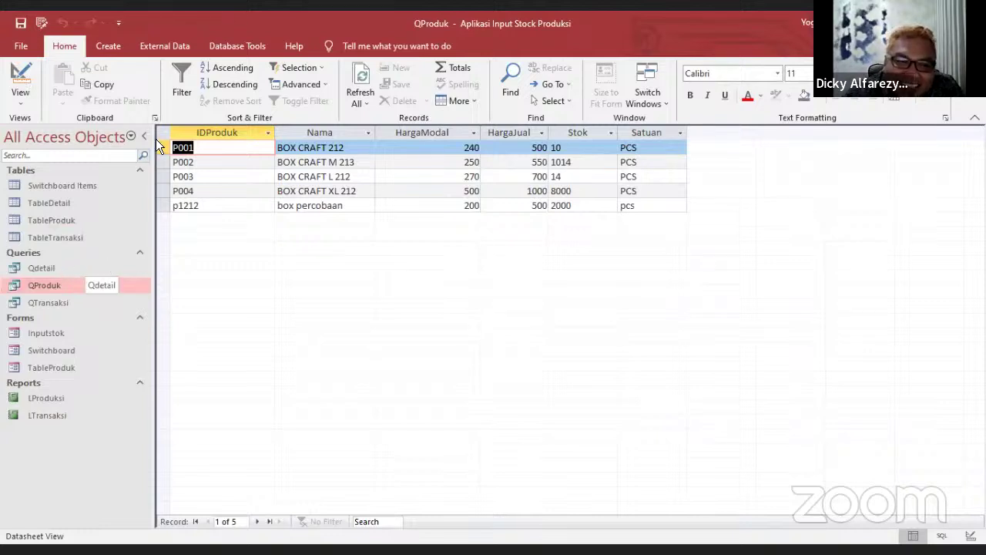
left_click_drag(161, 213, 161, 216)
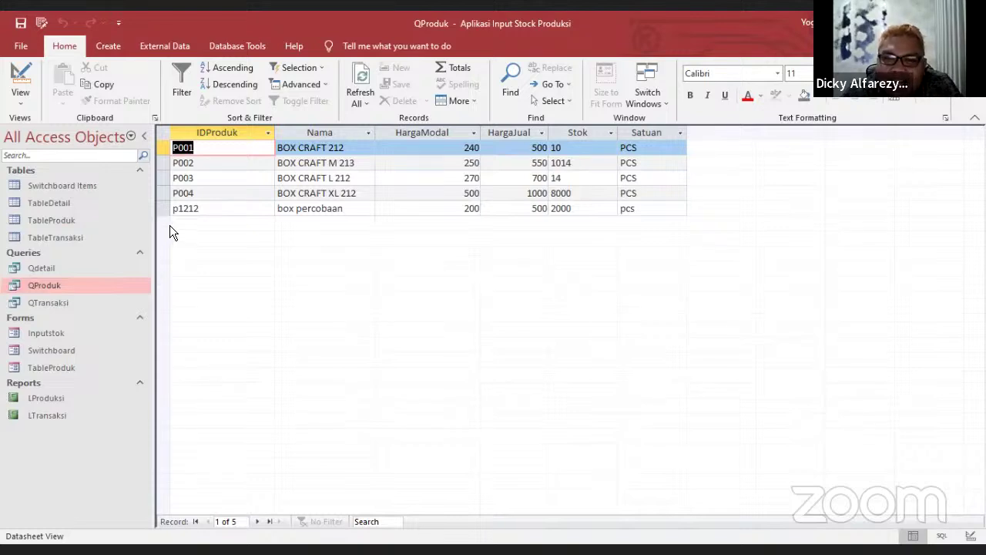